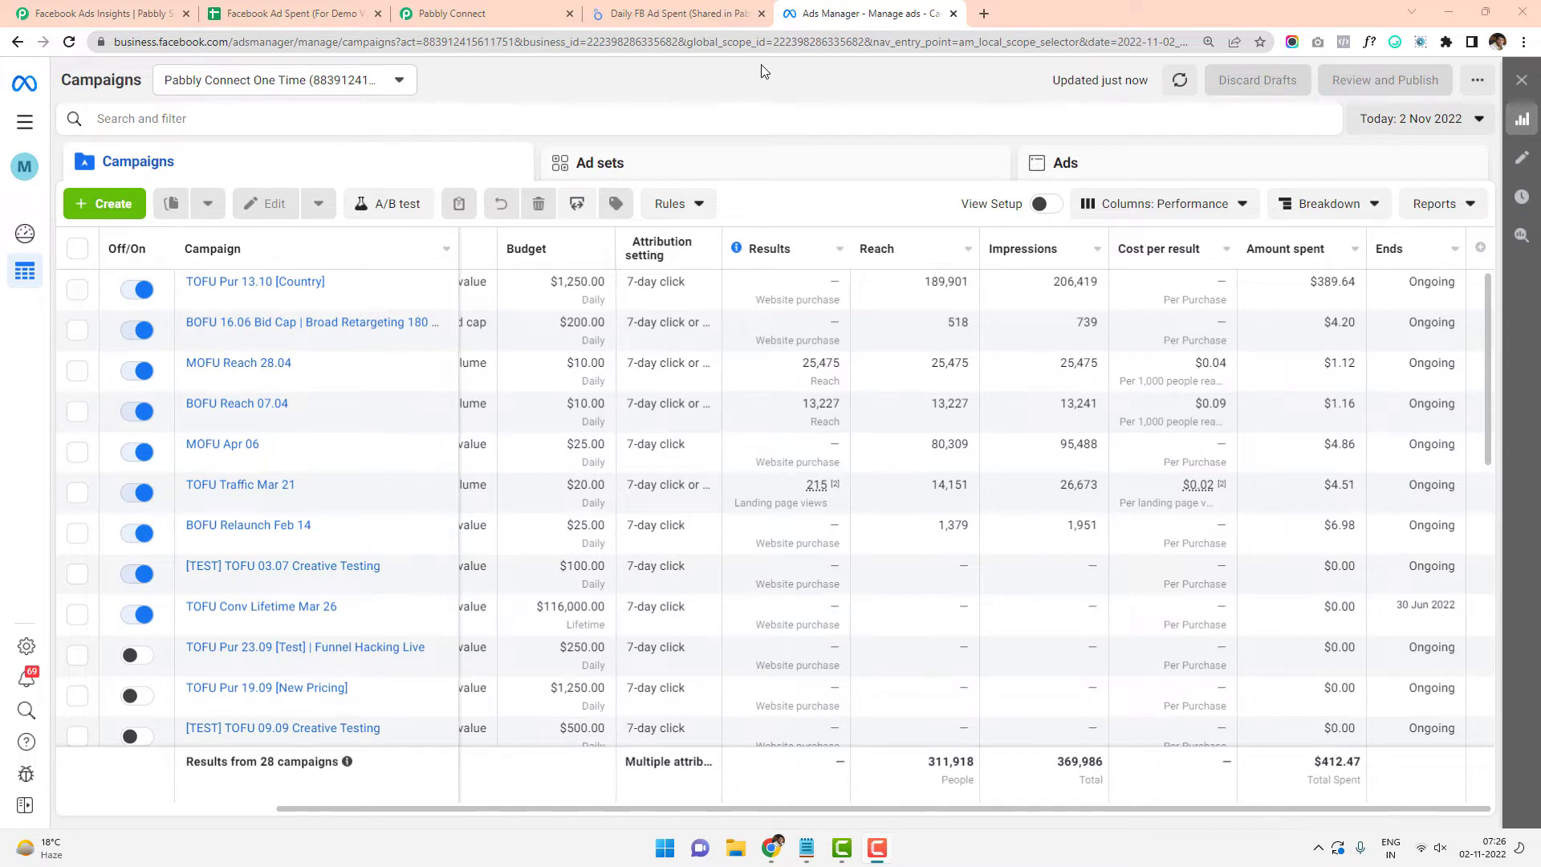
Switch to the Daily FB Ad Spent report in Data Studio
left_click(706, 15)
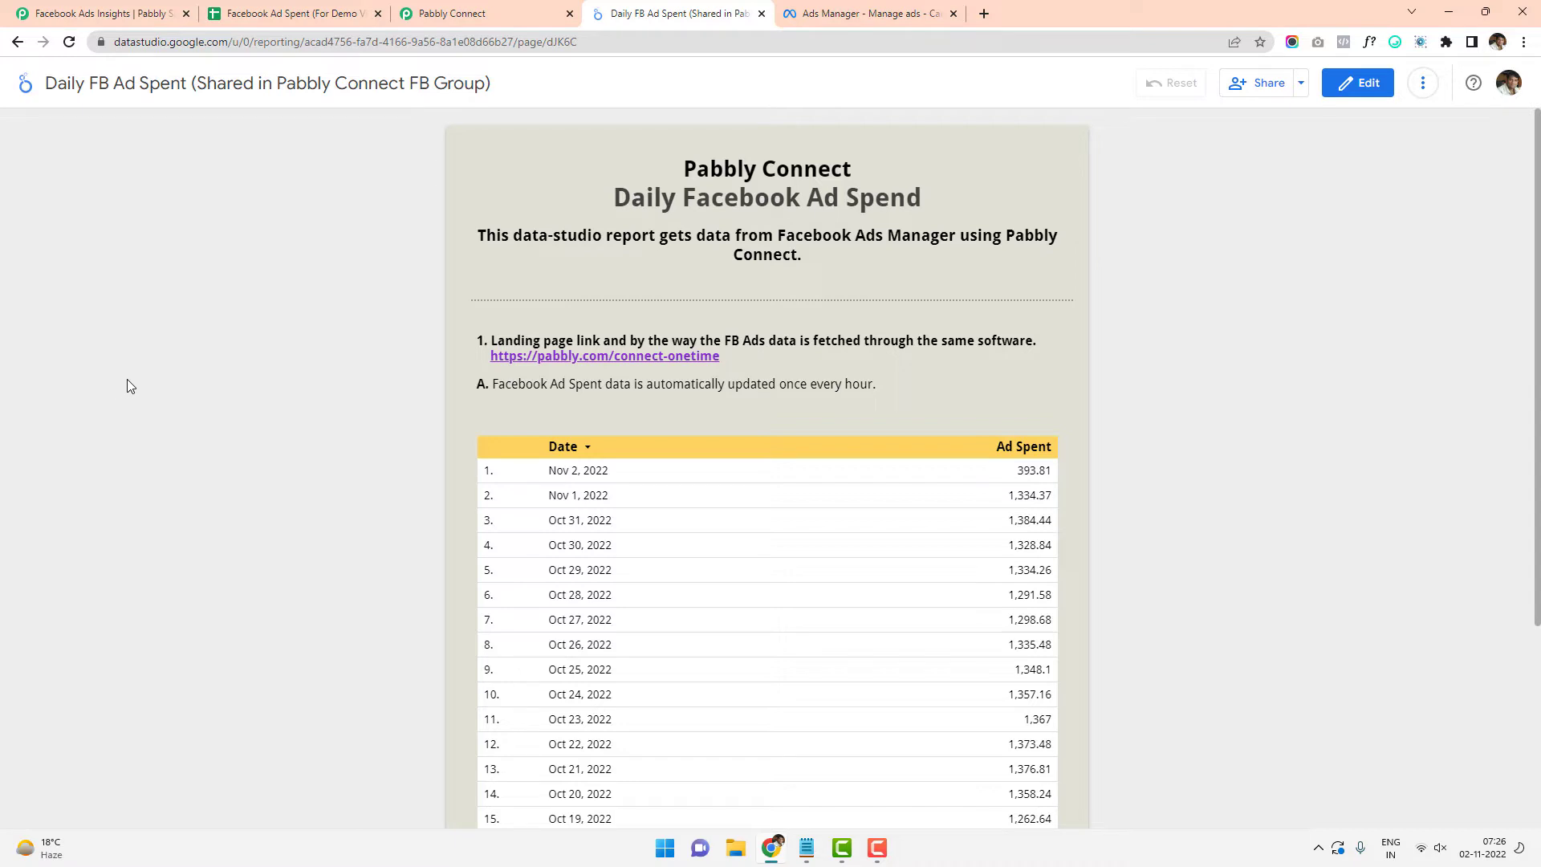
scroll(421, 439, "down", 2)
scroll(410, 440, "down", 2)
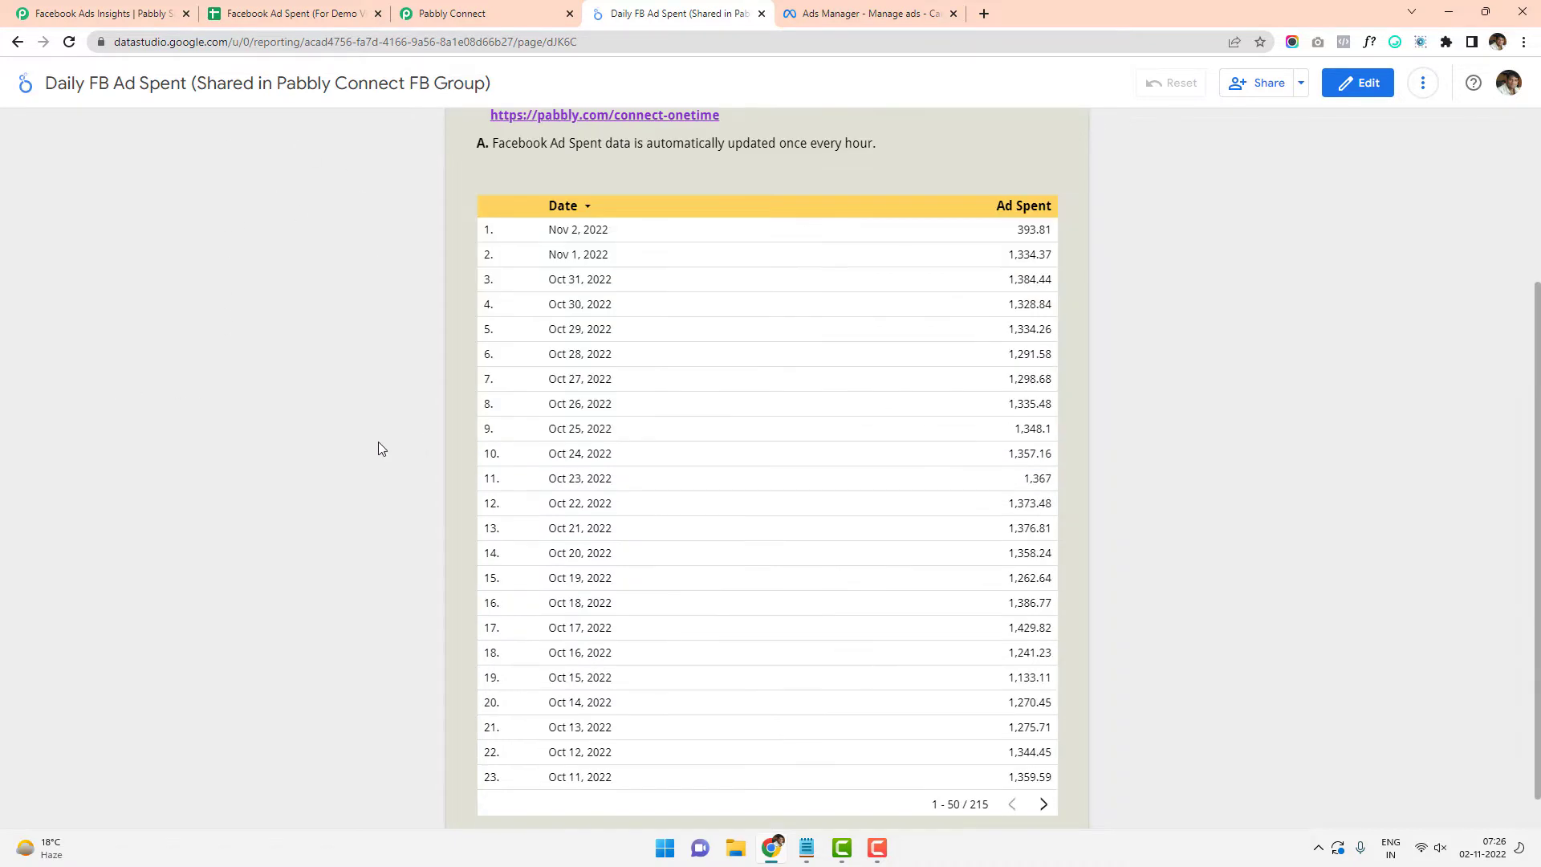
scroll(378, 441, "up", 4)
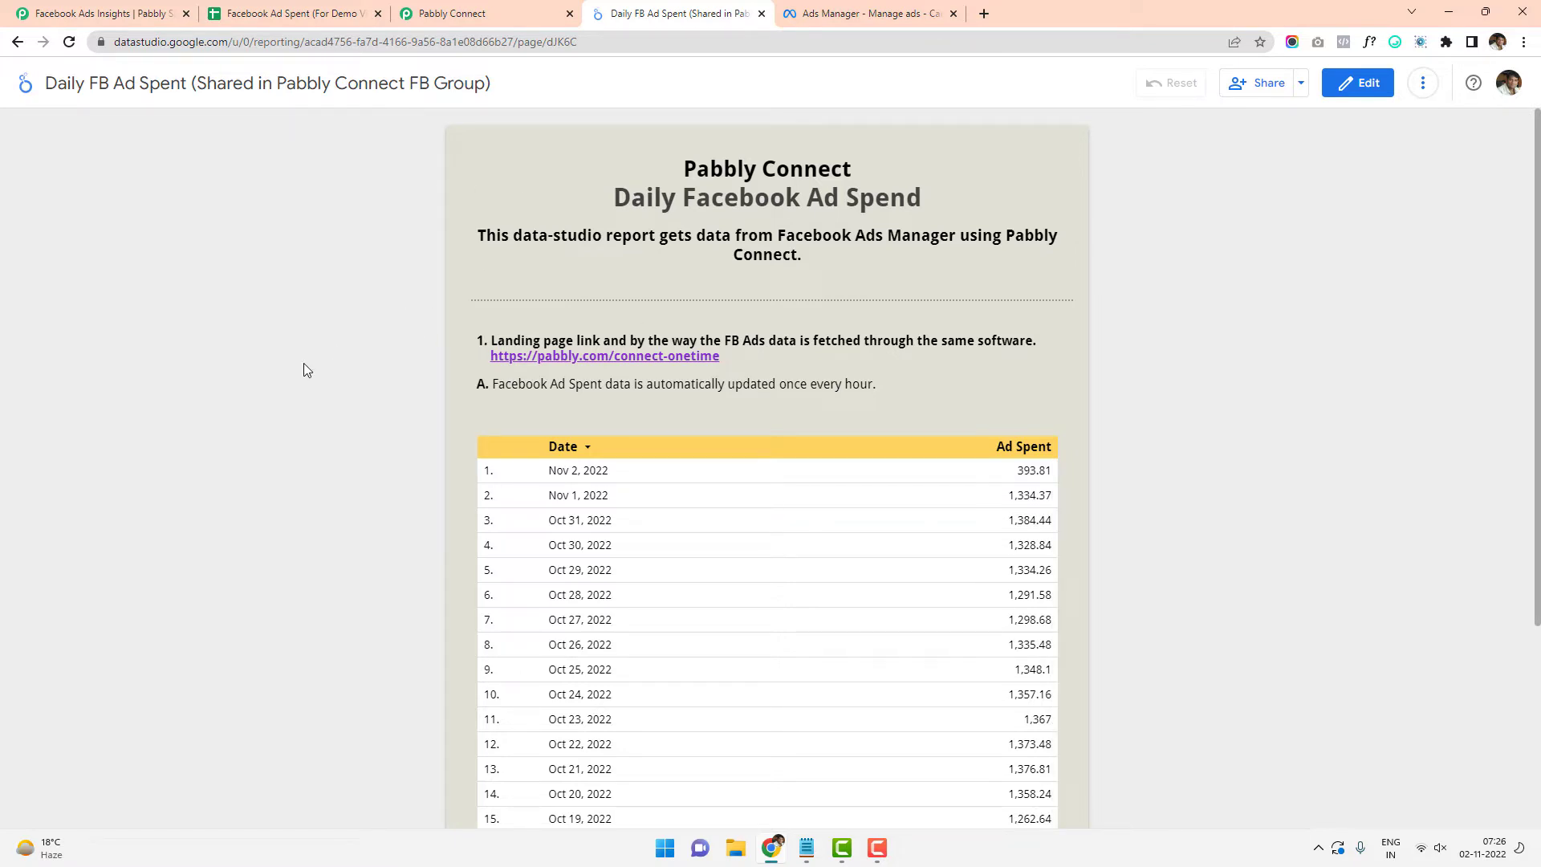
left_click(278, 13)
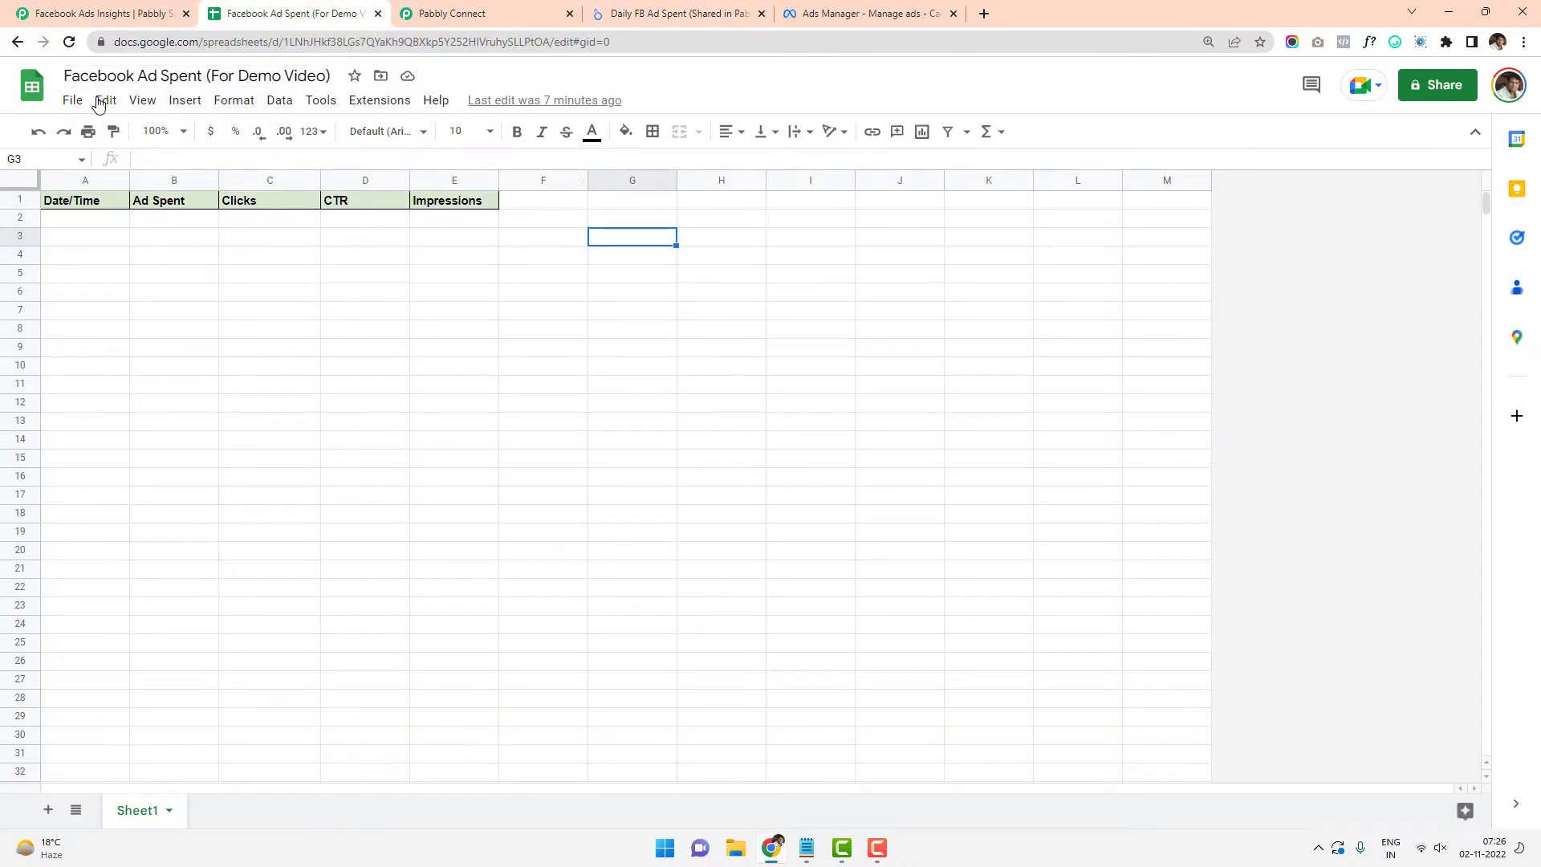
left_click(85, 4)
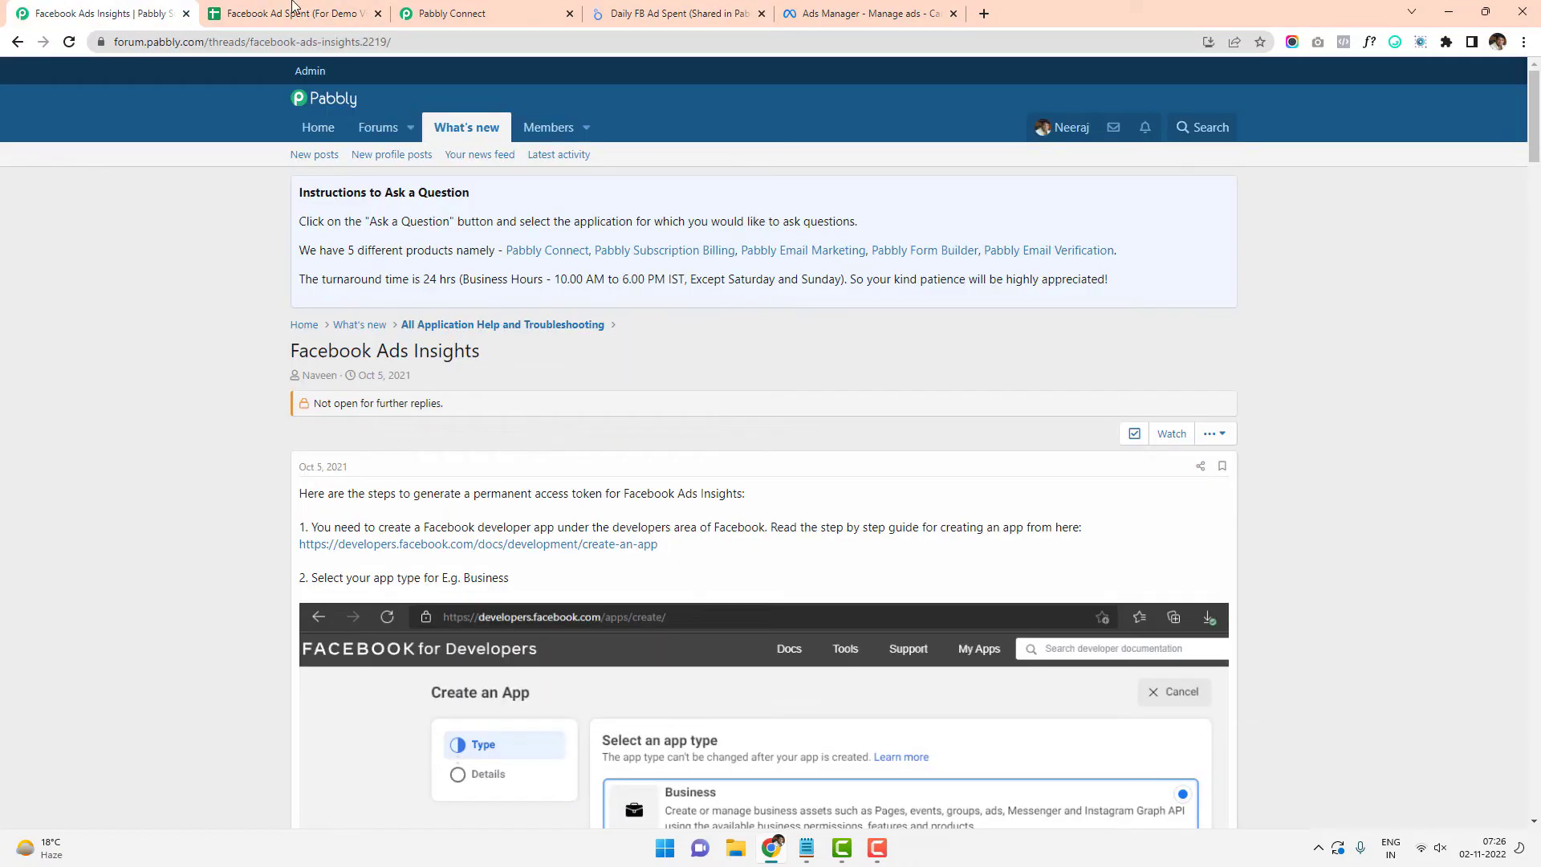
left_click(294, 5)
left_click(722, 10)
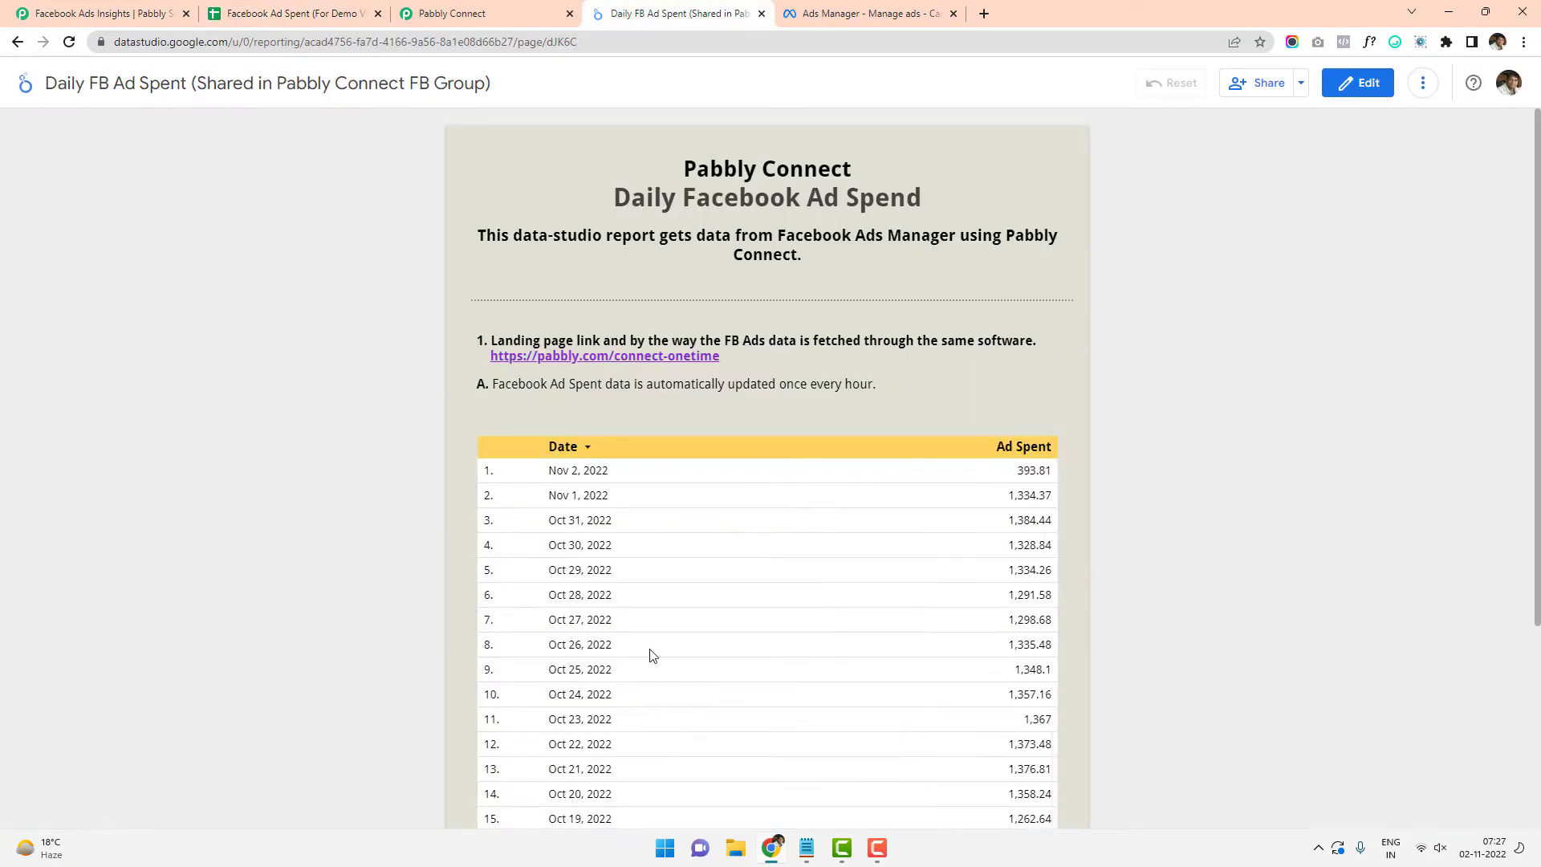
left_click(257, 13)
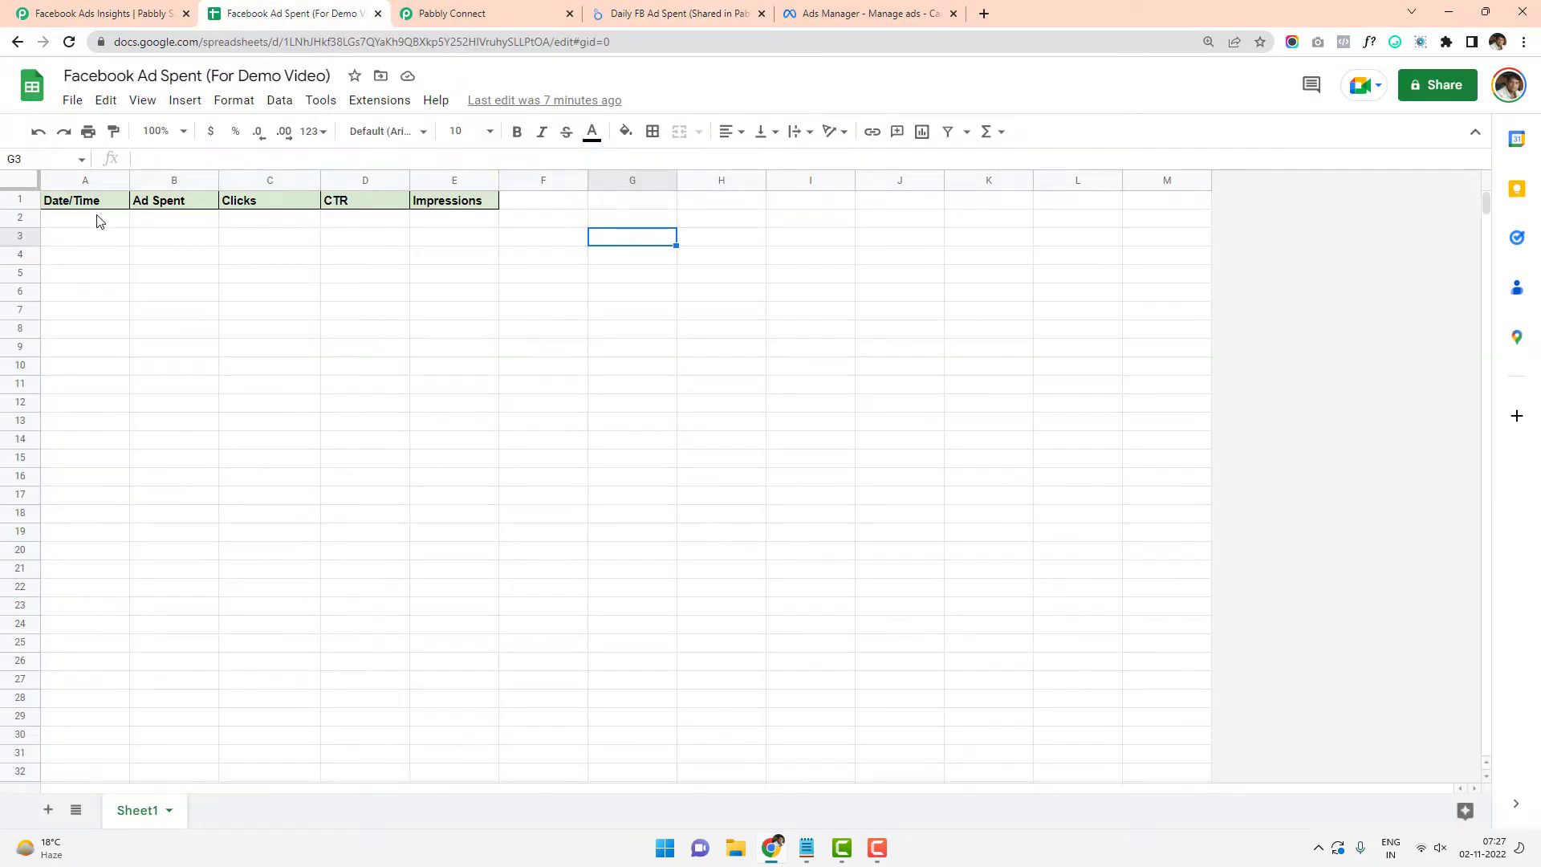
left_click_drag(92, 205, 420, 671)
left_click(430, 475)
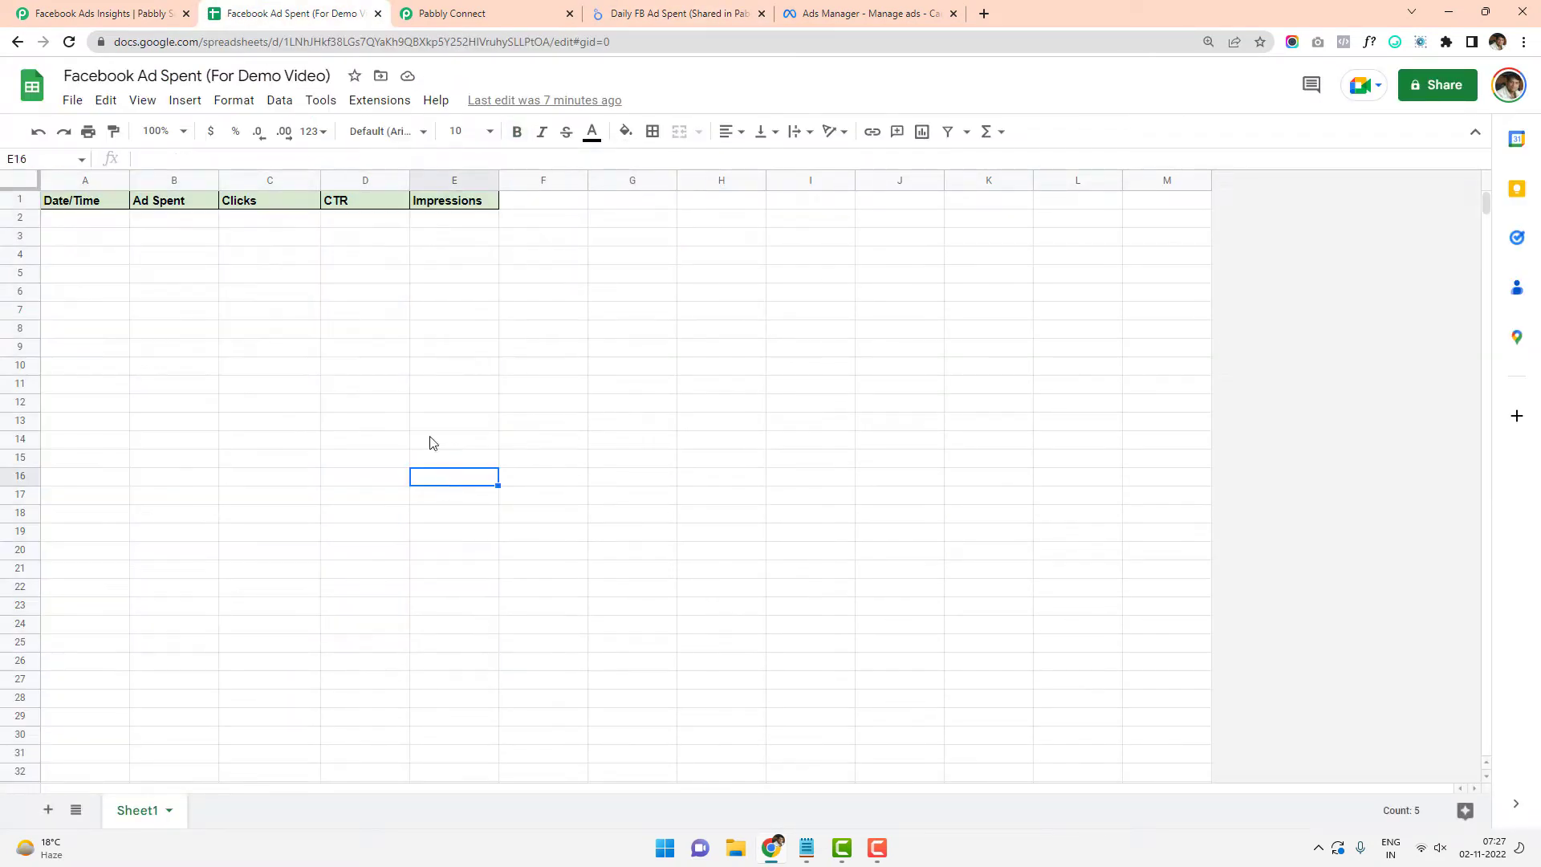
left_click(639, 10)
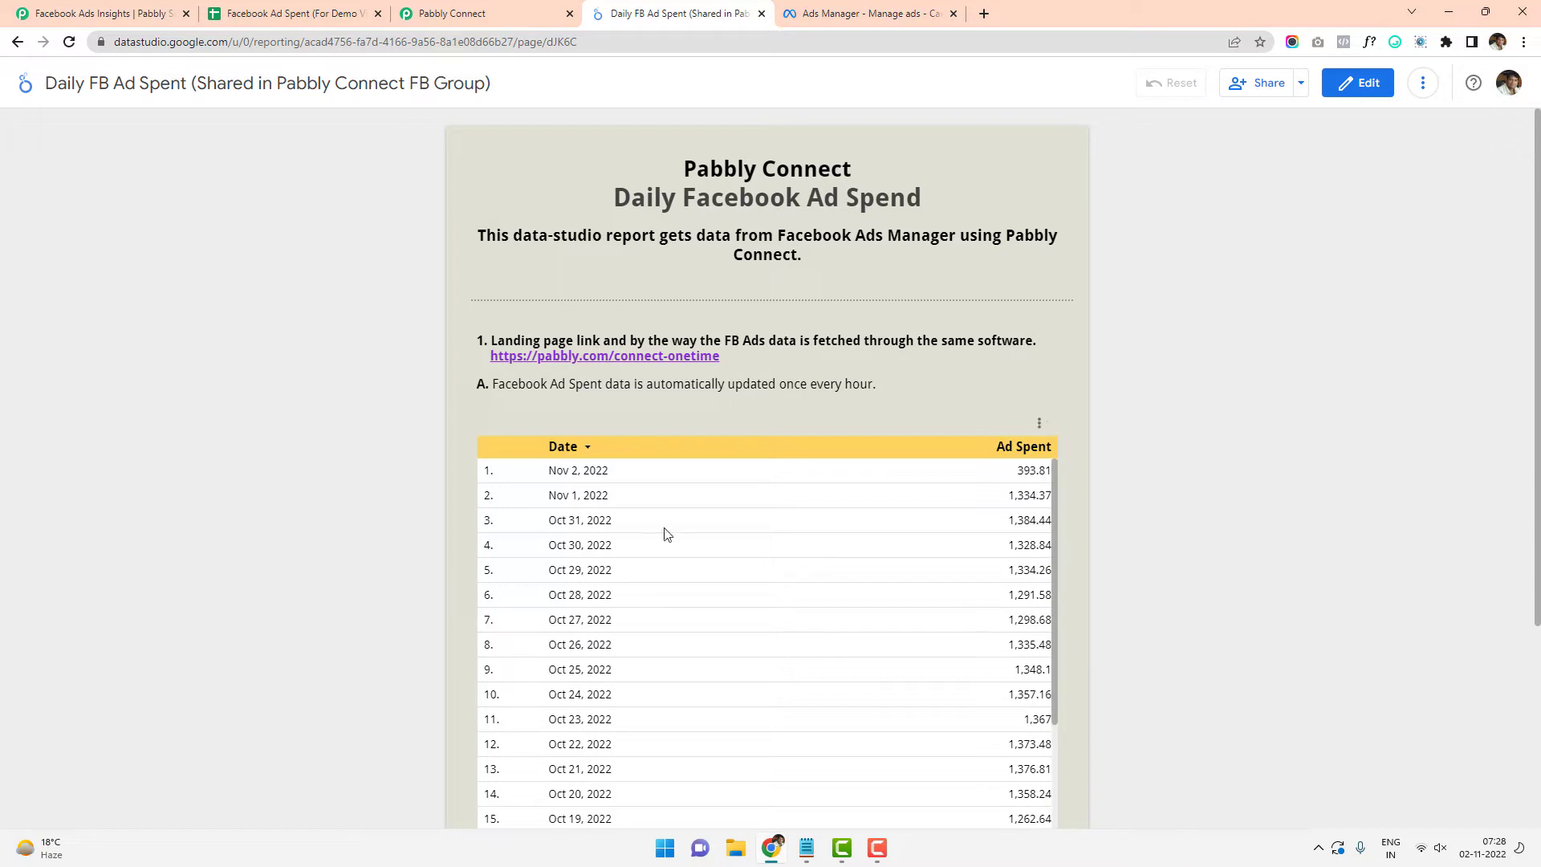
Show the Ads Manager campaigns table and highlight the $412.47 total amount spent
left_click(846, 12)
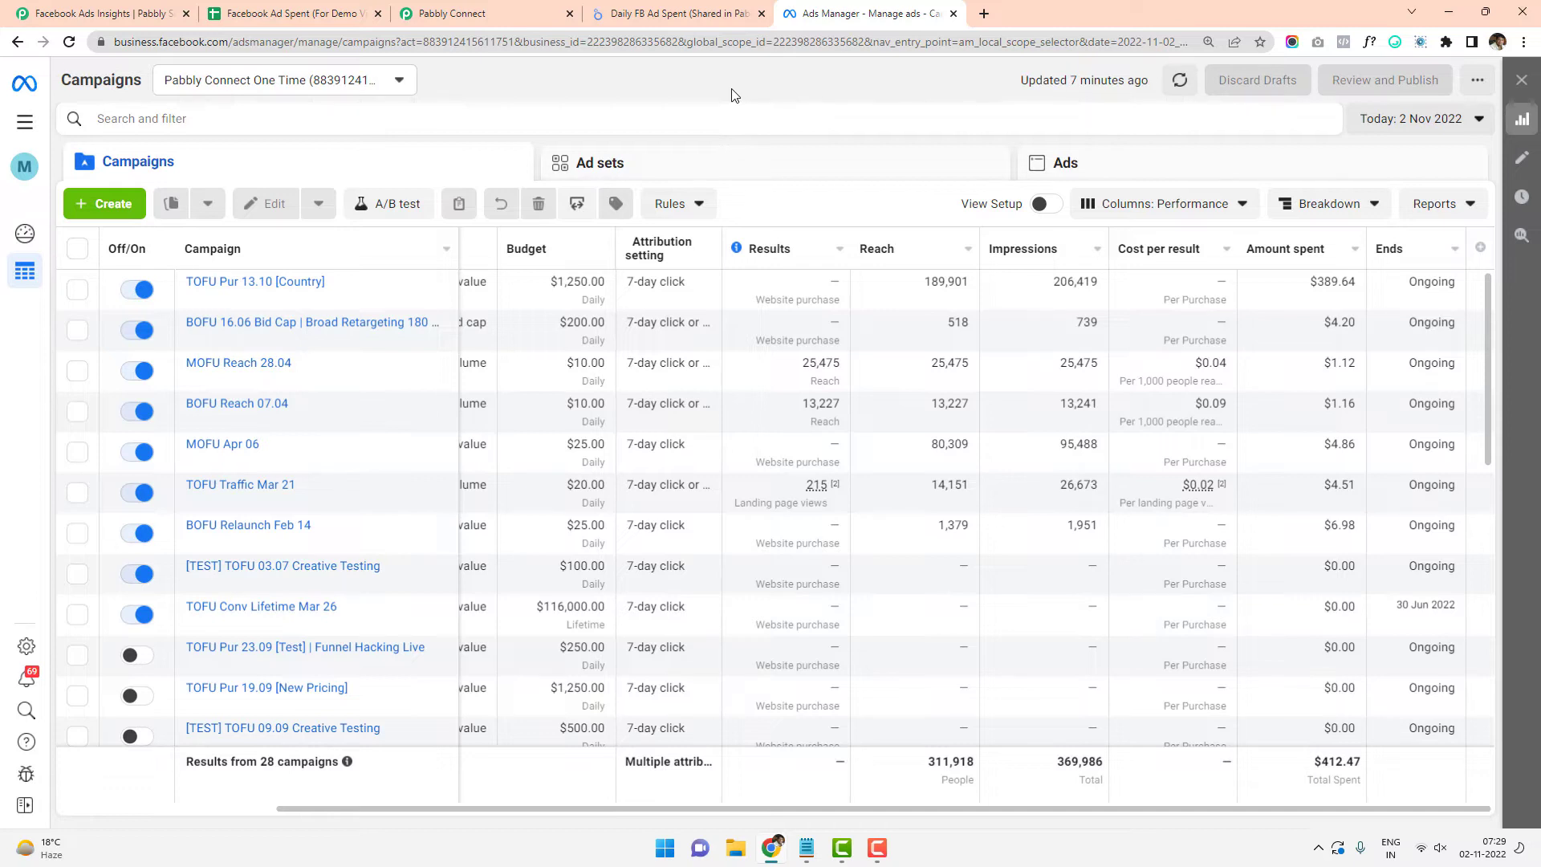
double_click(1329, 763)
left_click(1333, 777)
Review the sheet's Date/Time, Ad Spent, Clicks, CTR and Impressions headers and the empty rows A2–A4
left_click(289, 12)
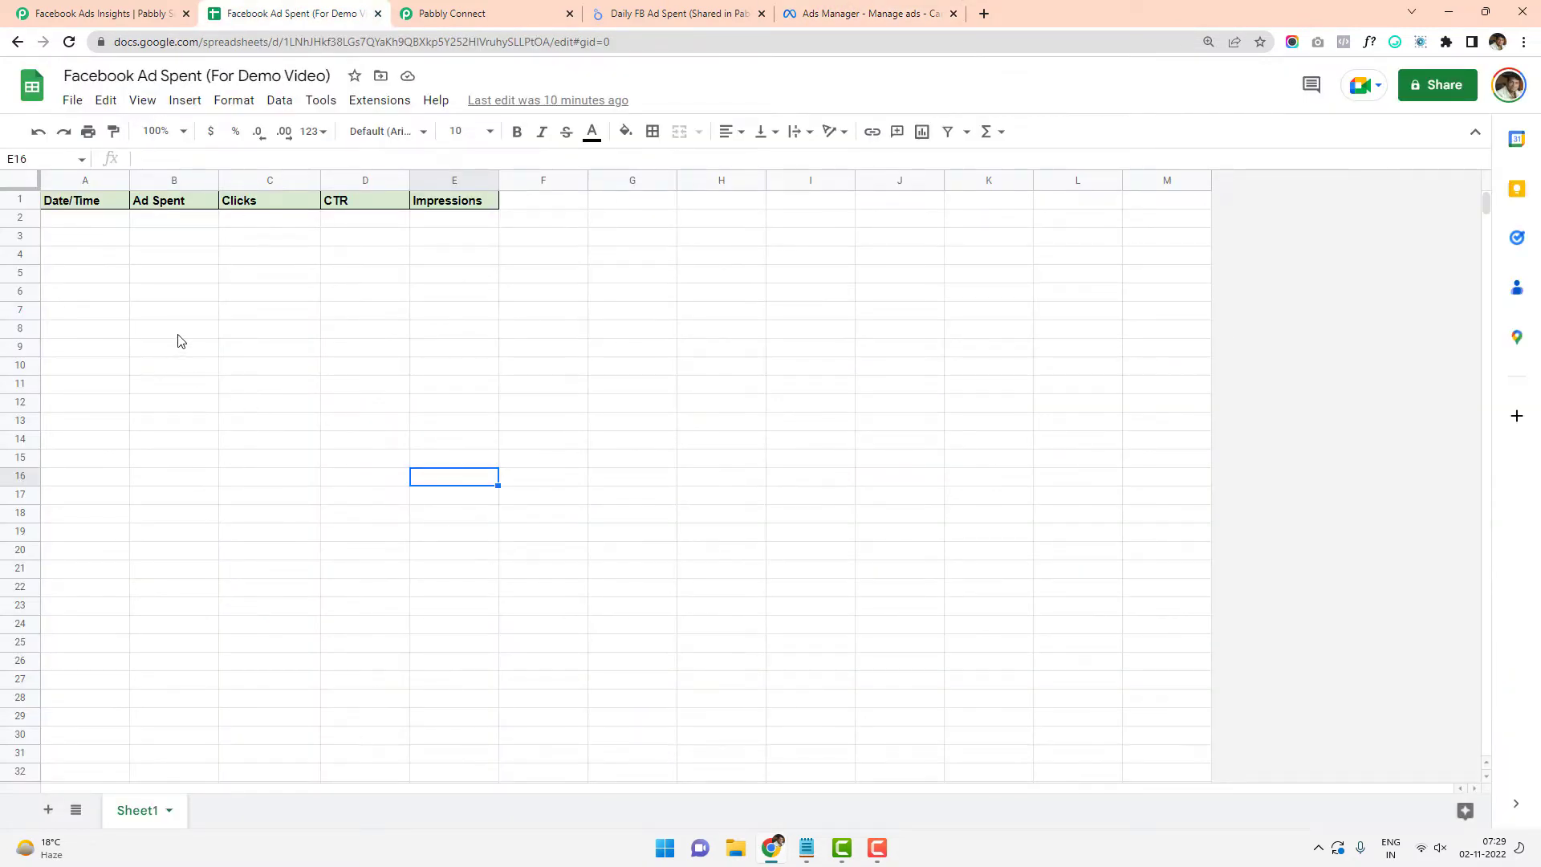
left_click(89, 207)
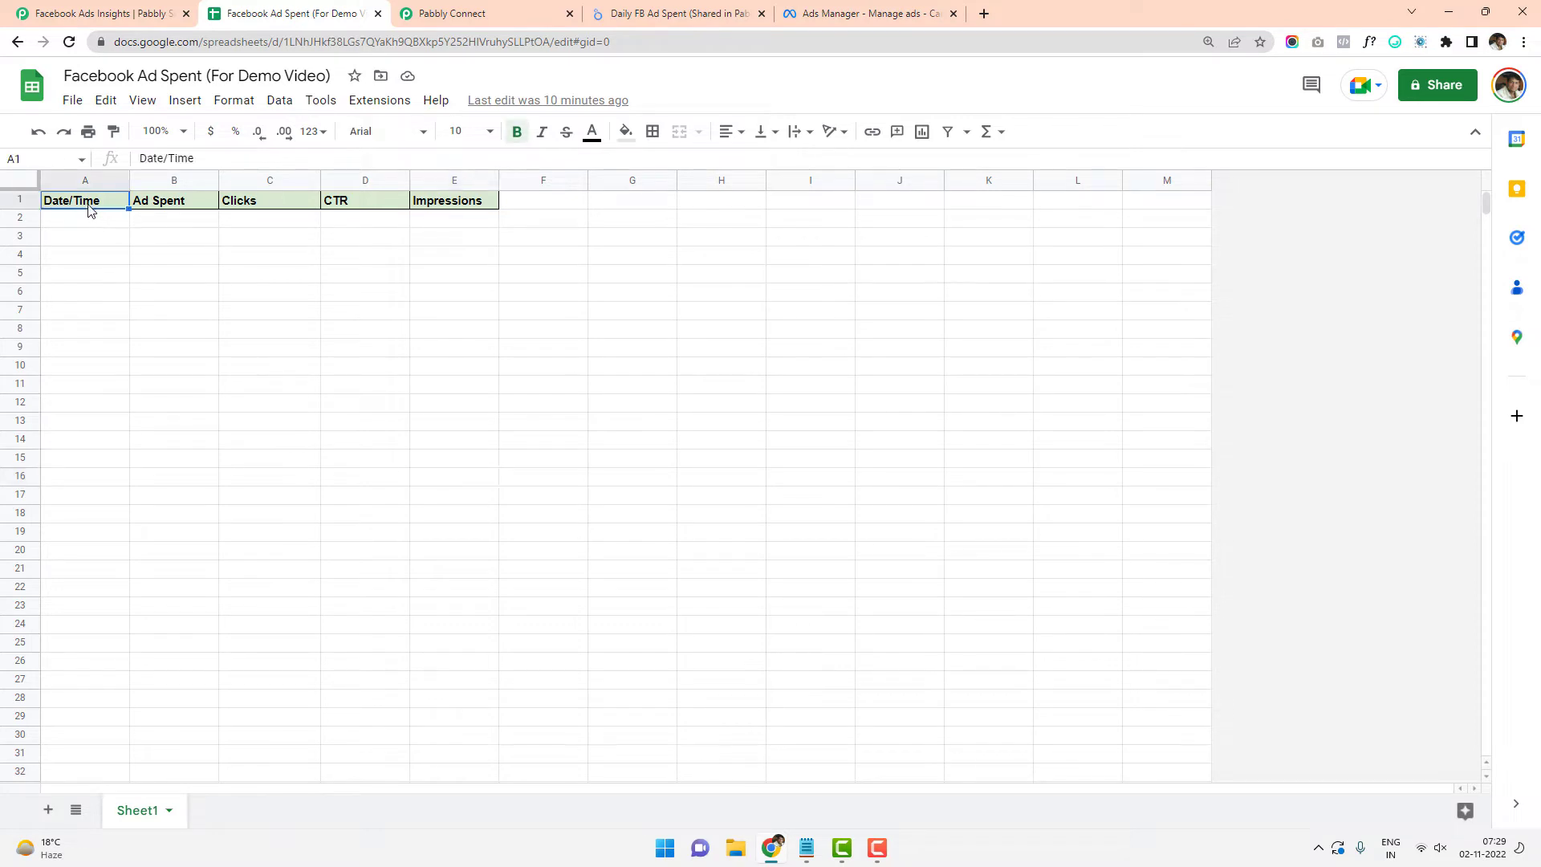
left_click(166, 208)
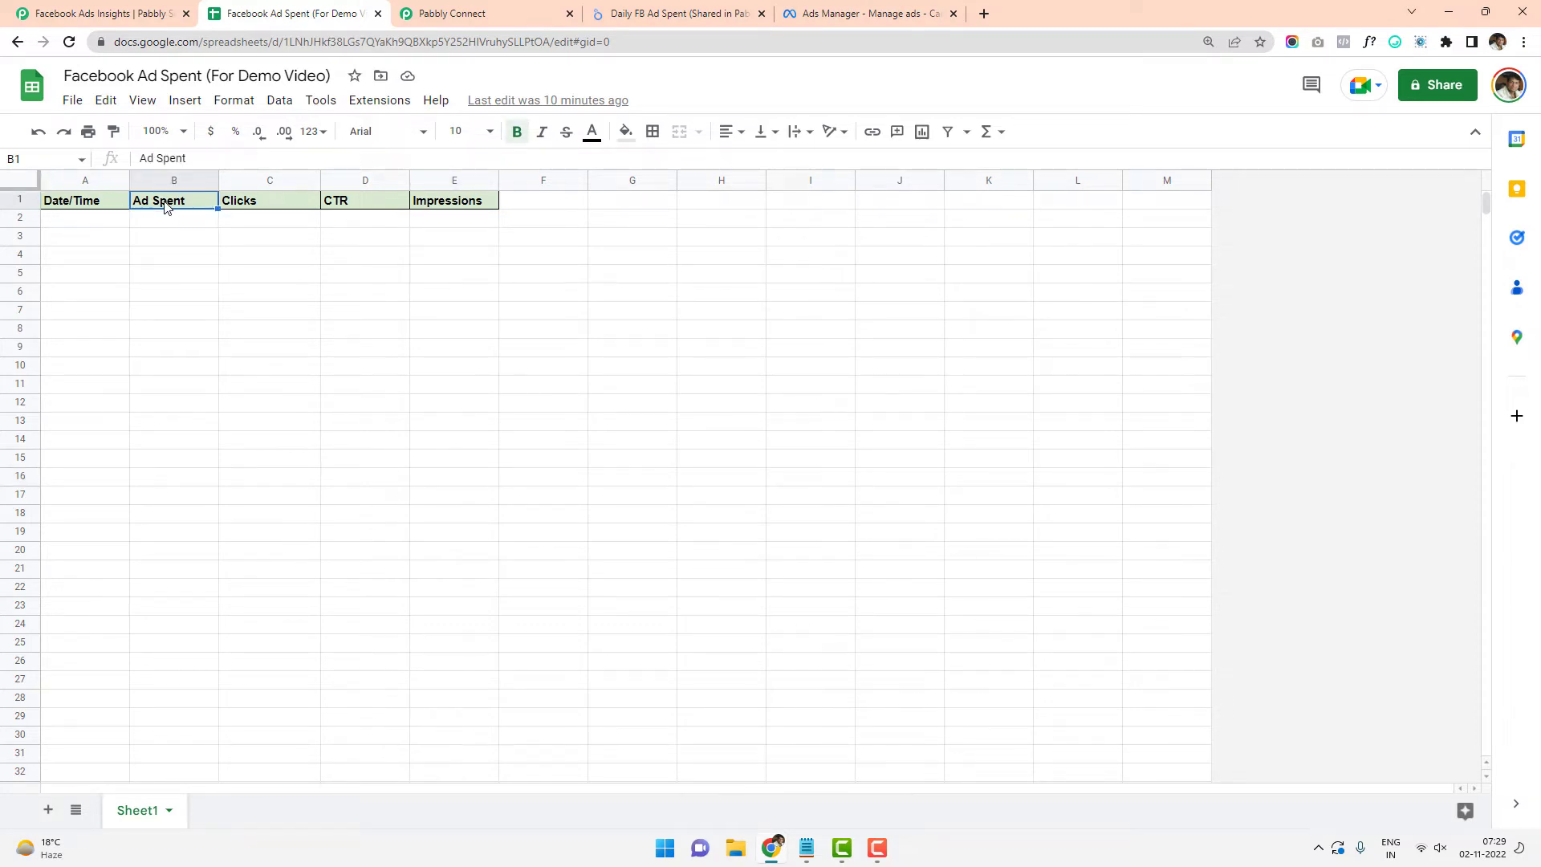
left_click(257, 211)
left_click(341, 212)
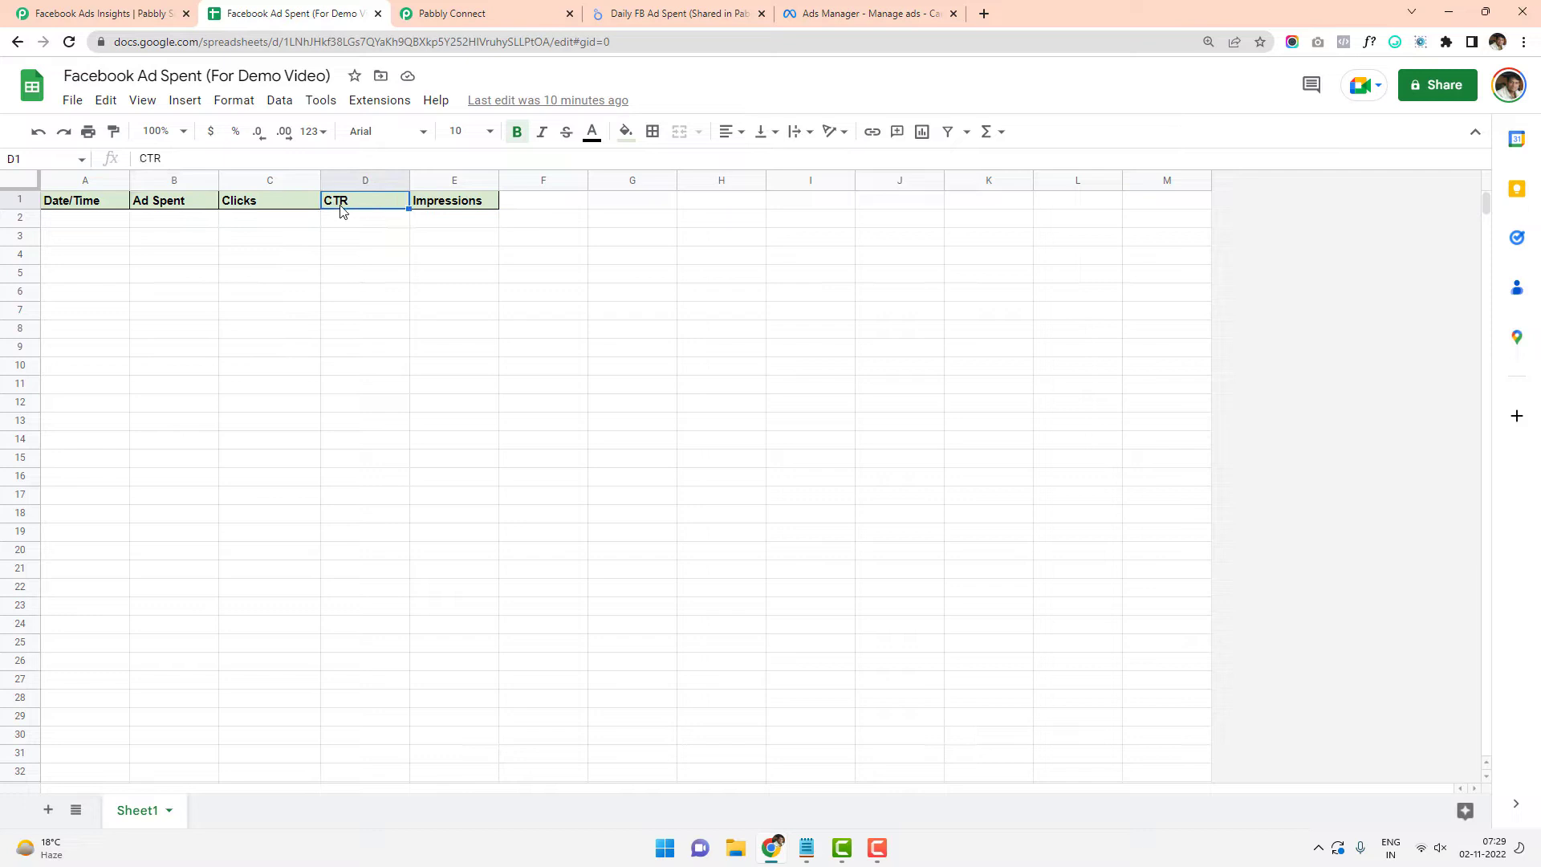
left_click(449, 211)
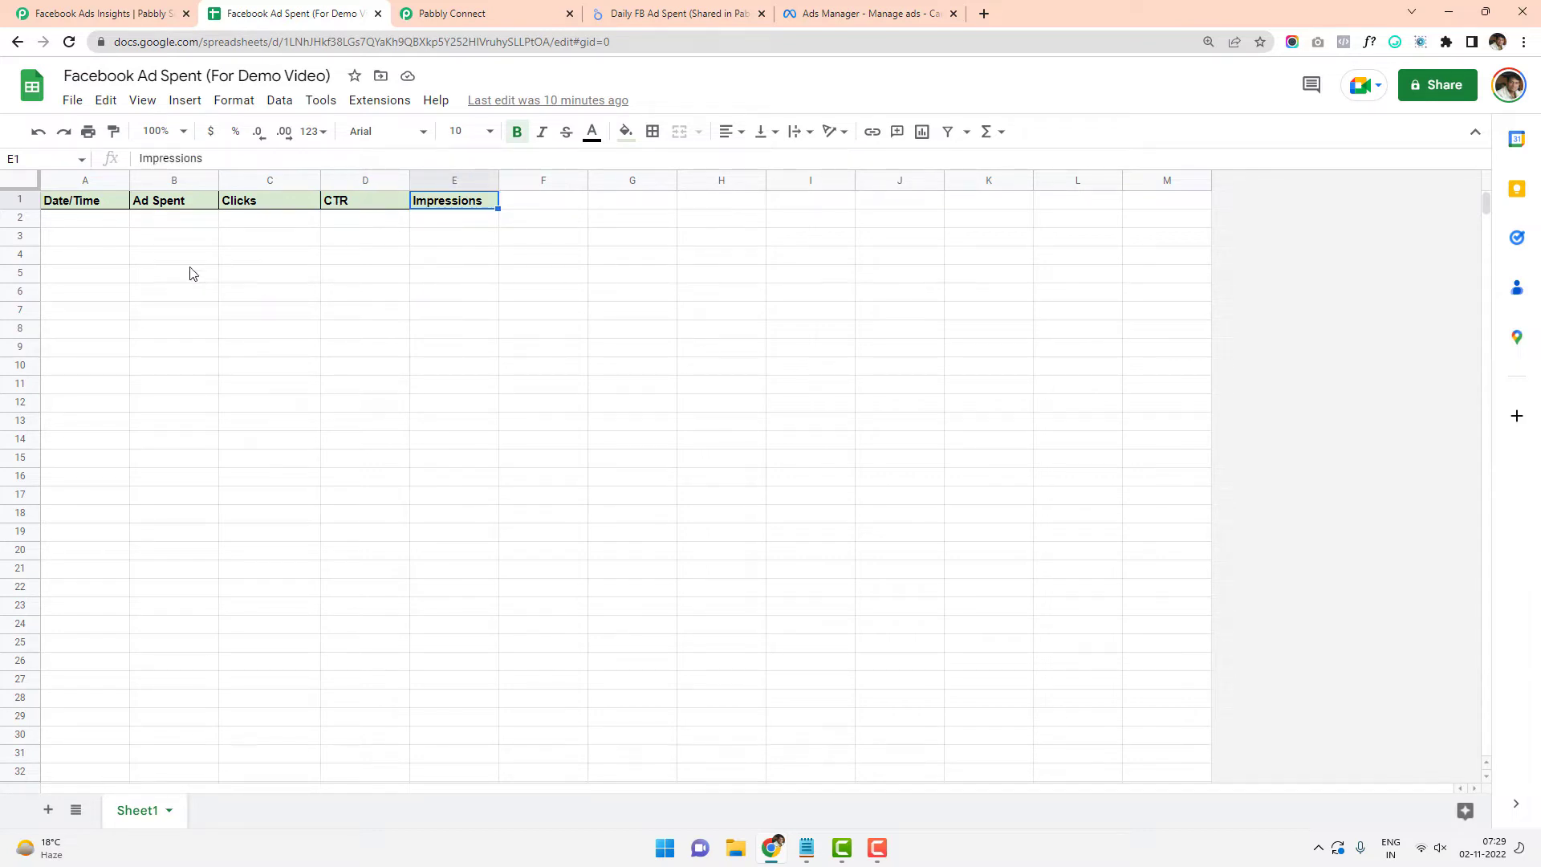
left_click(90, 206)
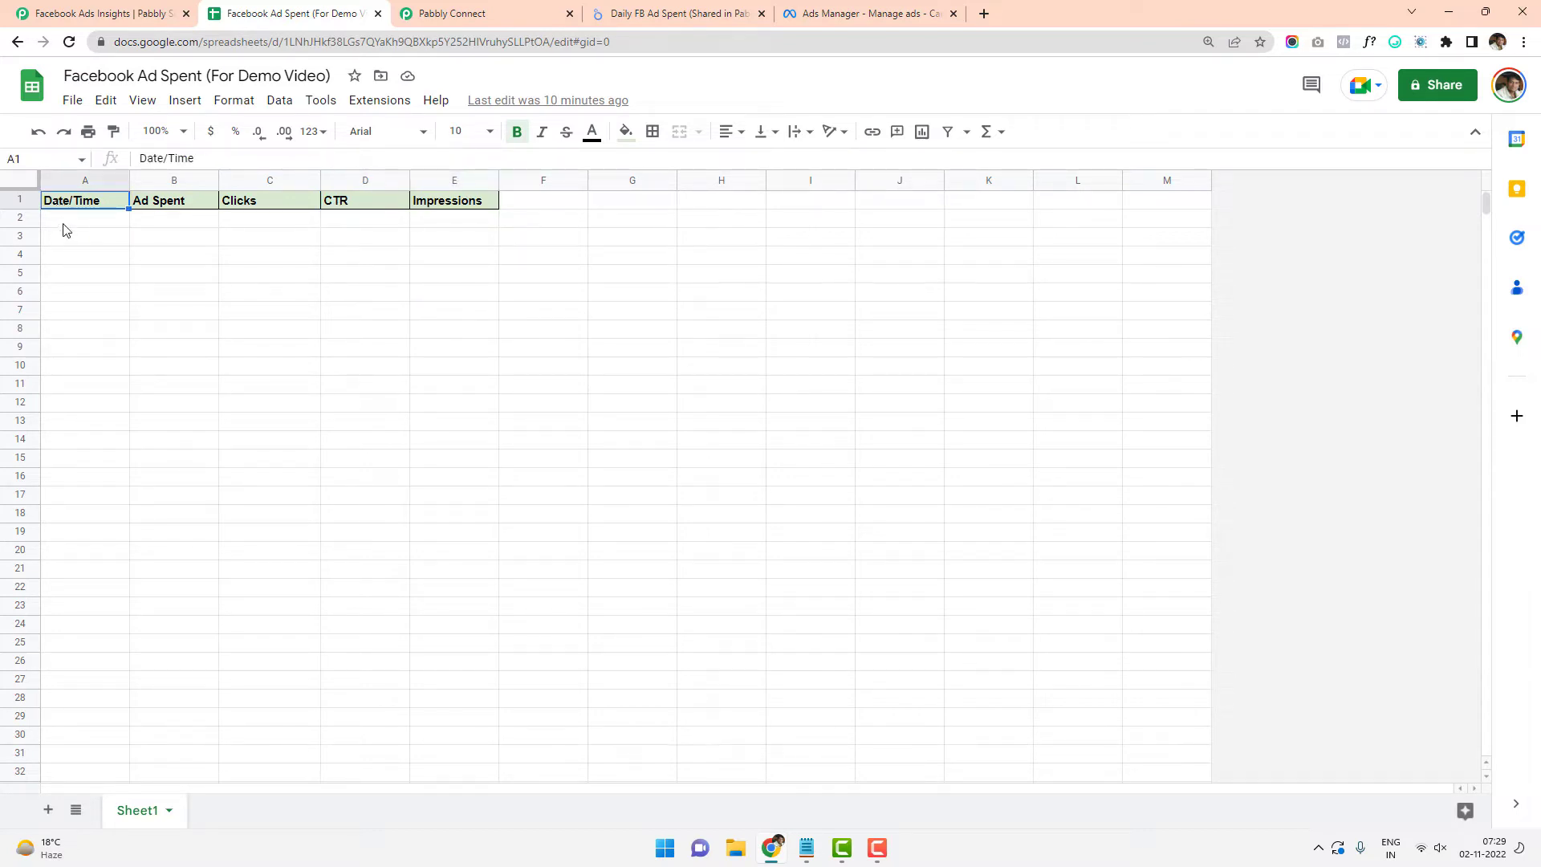
left_click(67, 225)
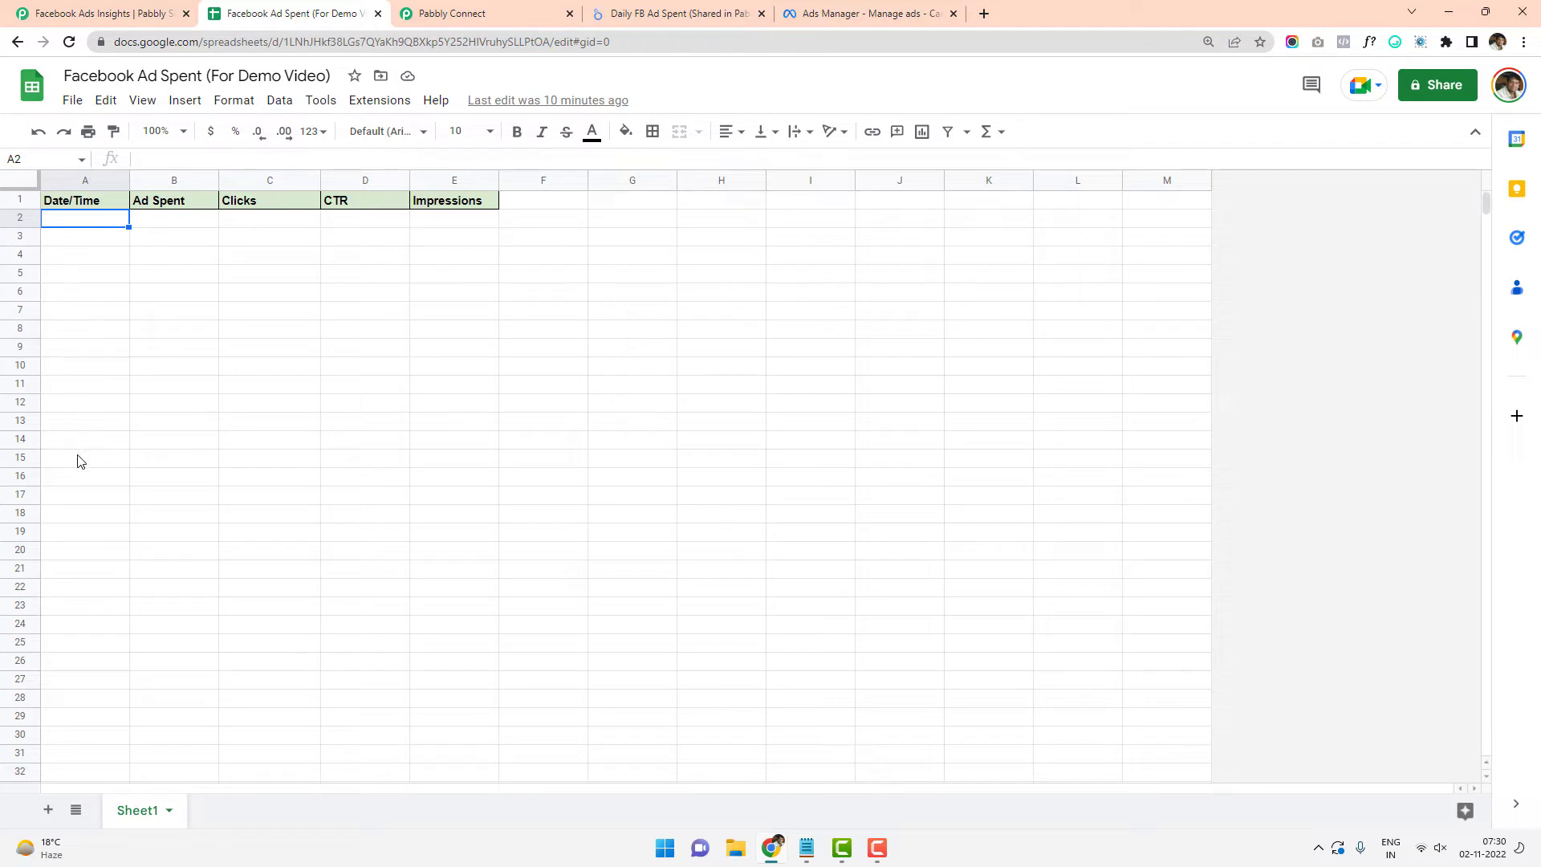
left_click(85, 239)
left_click(85, 257)
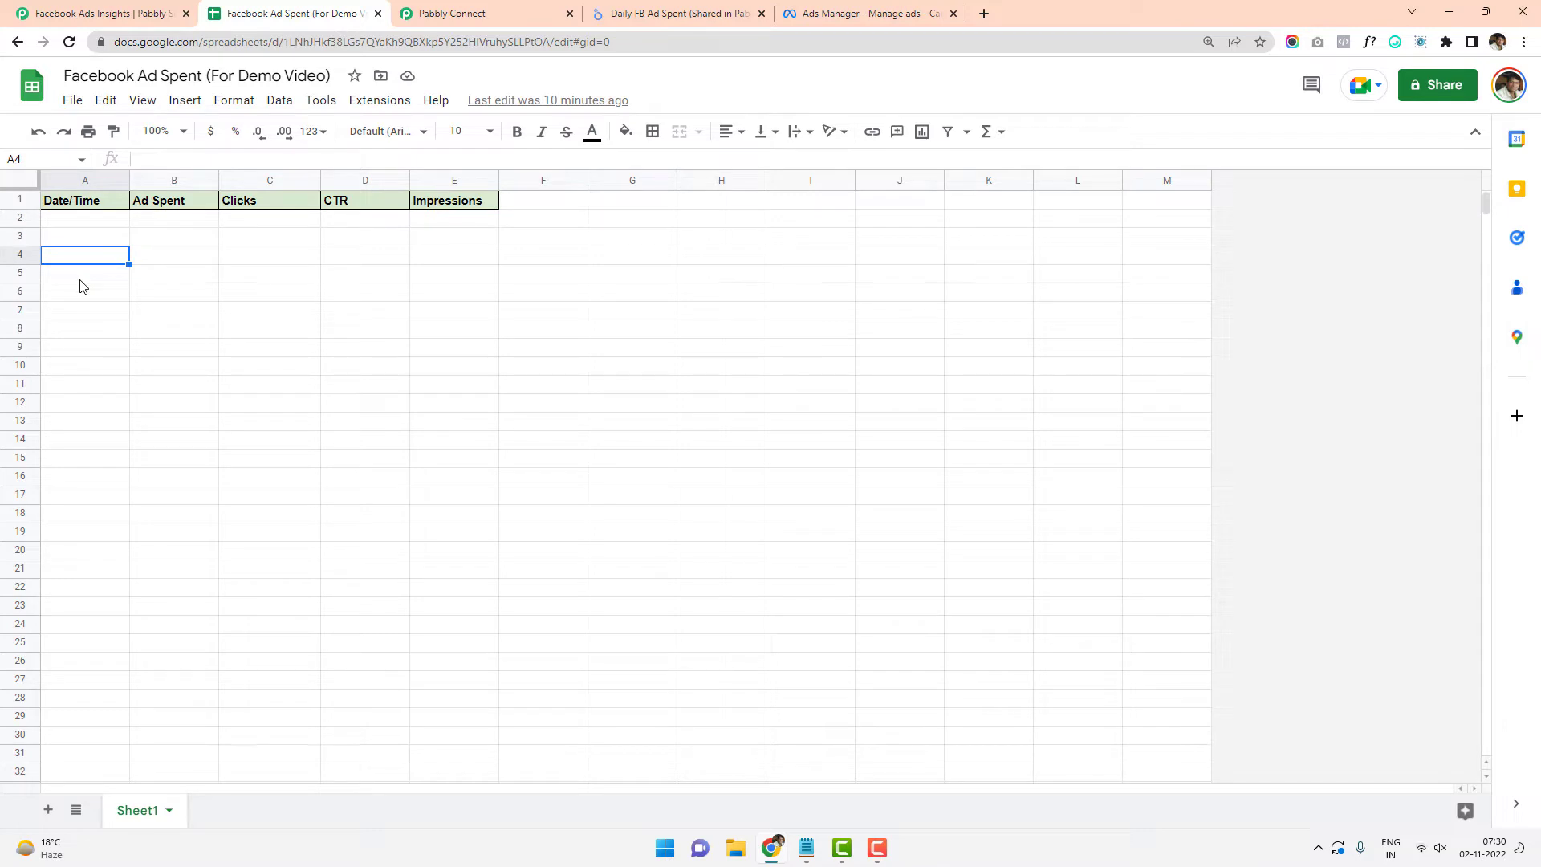
left_click(507, 10)
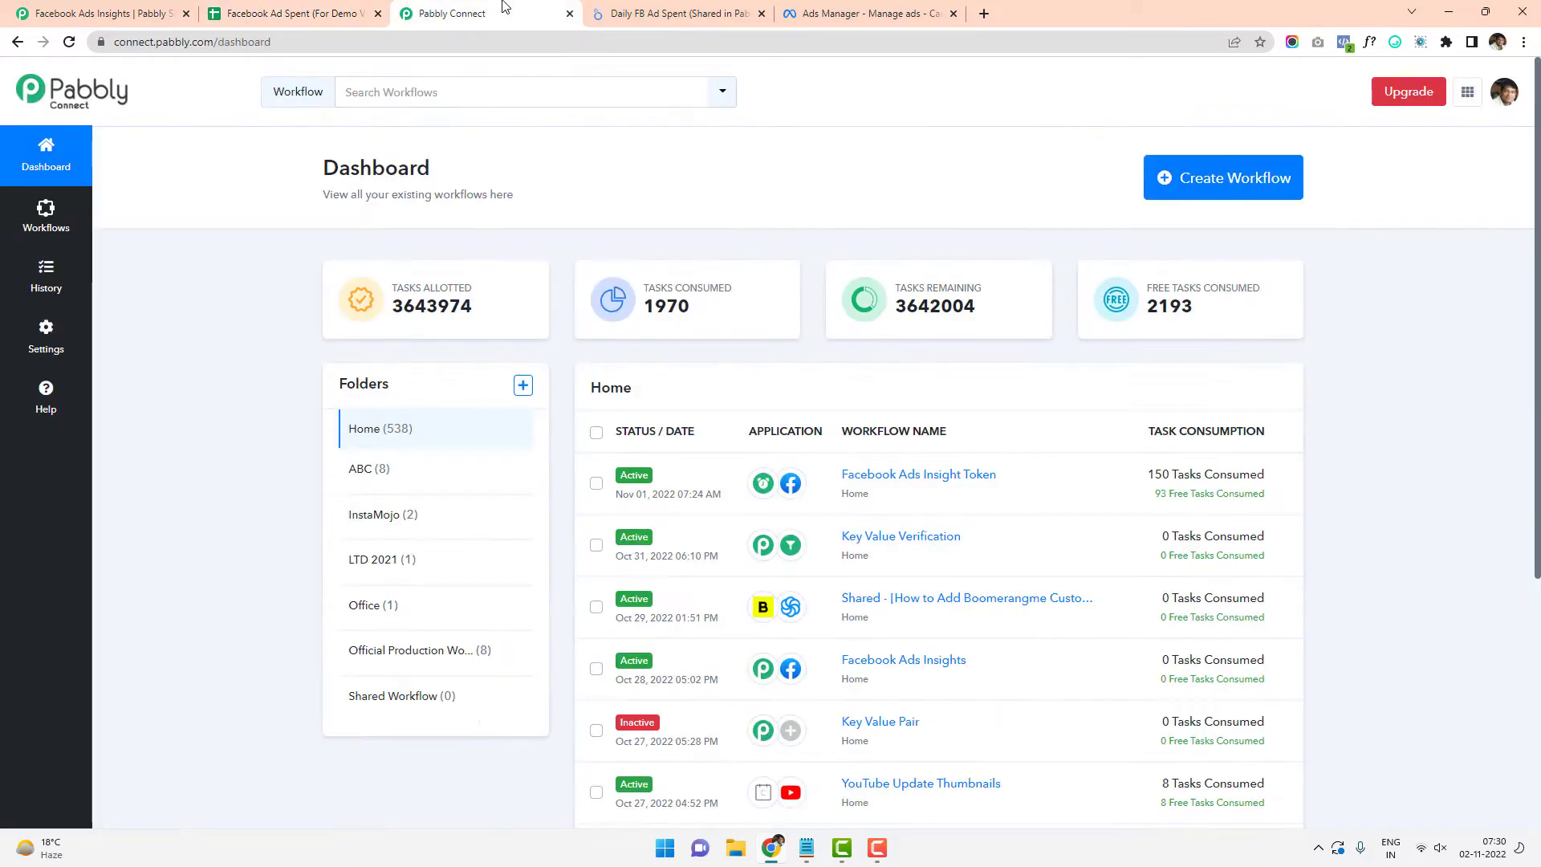
left_click(1263, 186)
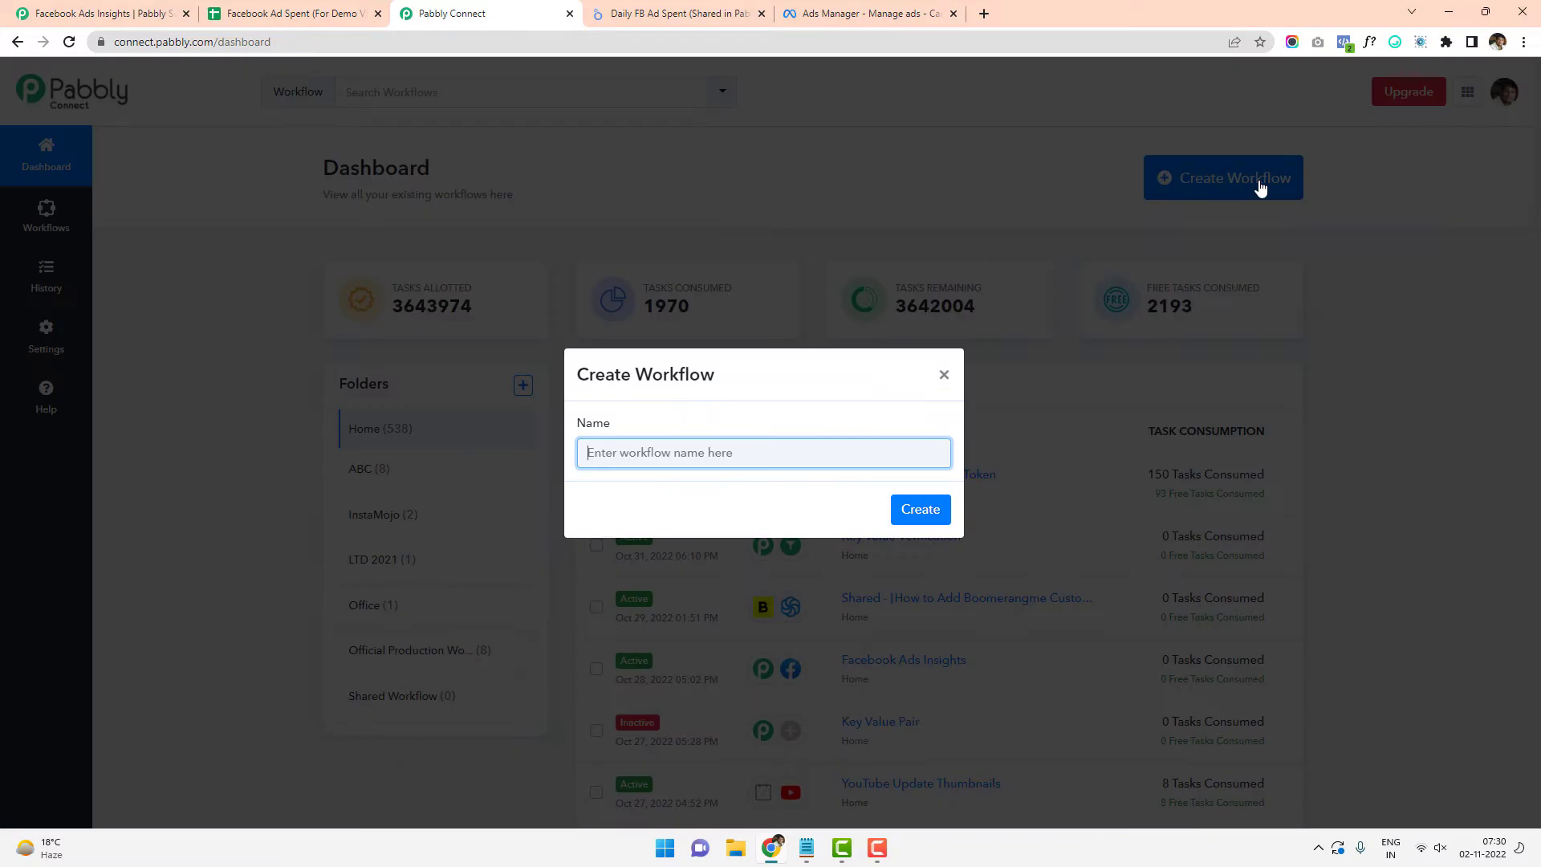
left_click(943, 374)
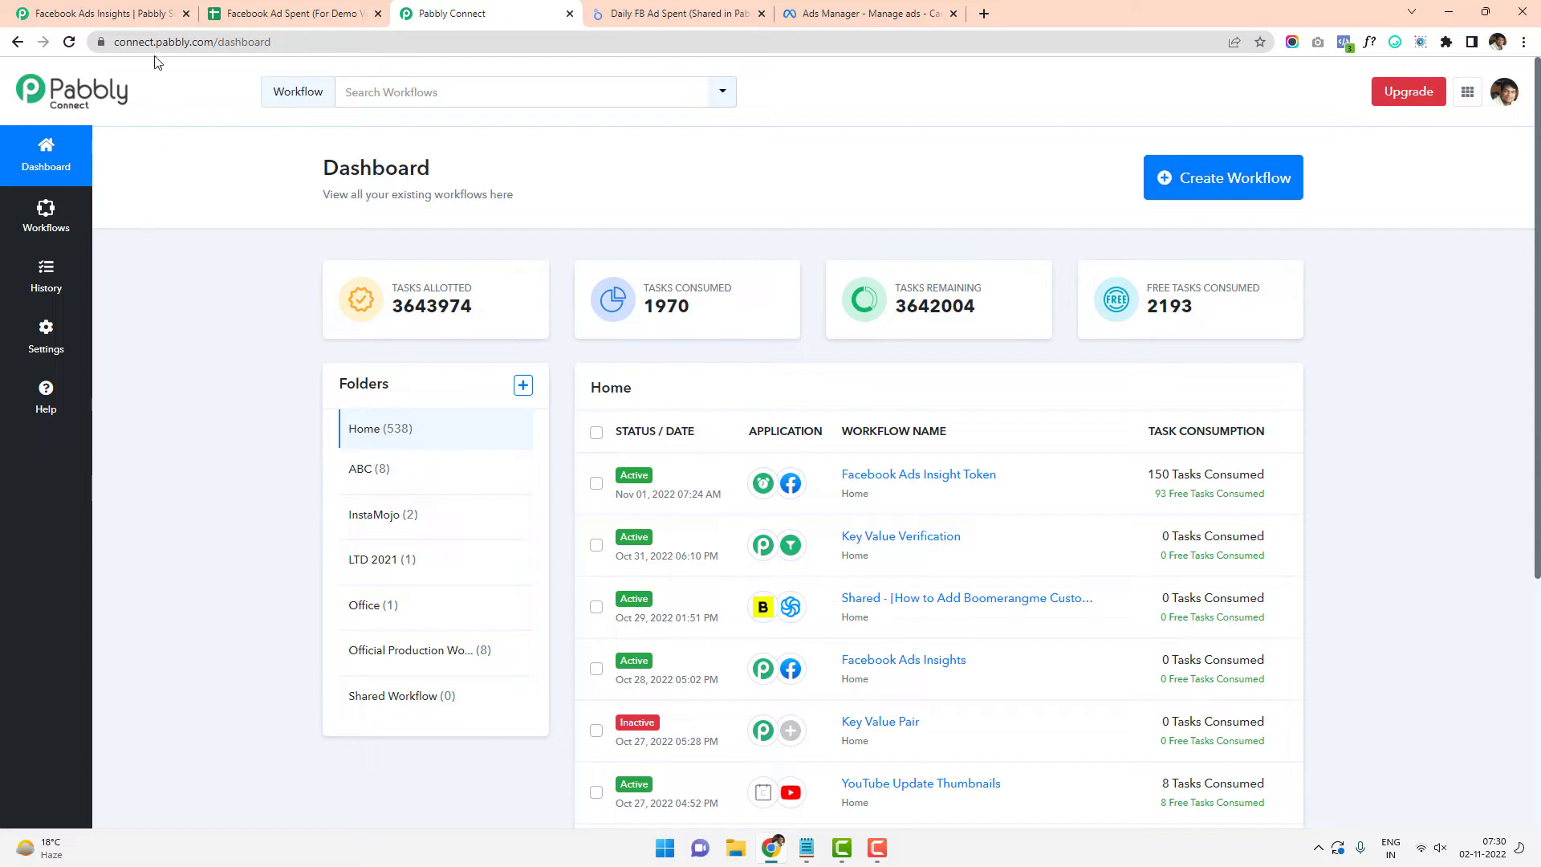
Load pabbly.com in a new browser tab and accept the cookie notice
left_click_drag(546, 26, 867, 15)
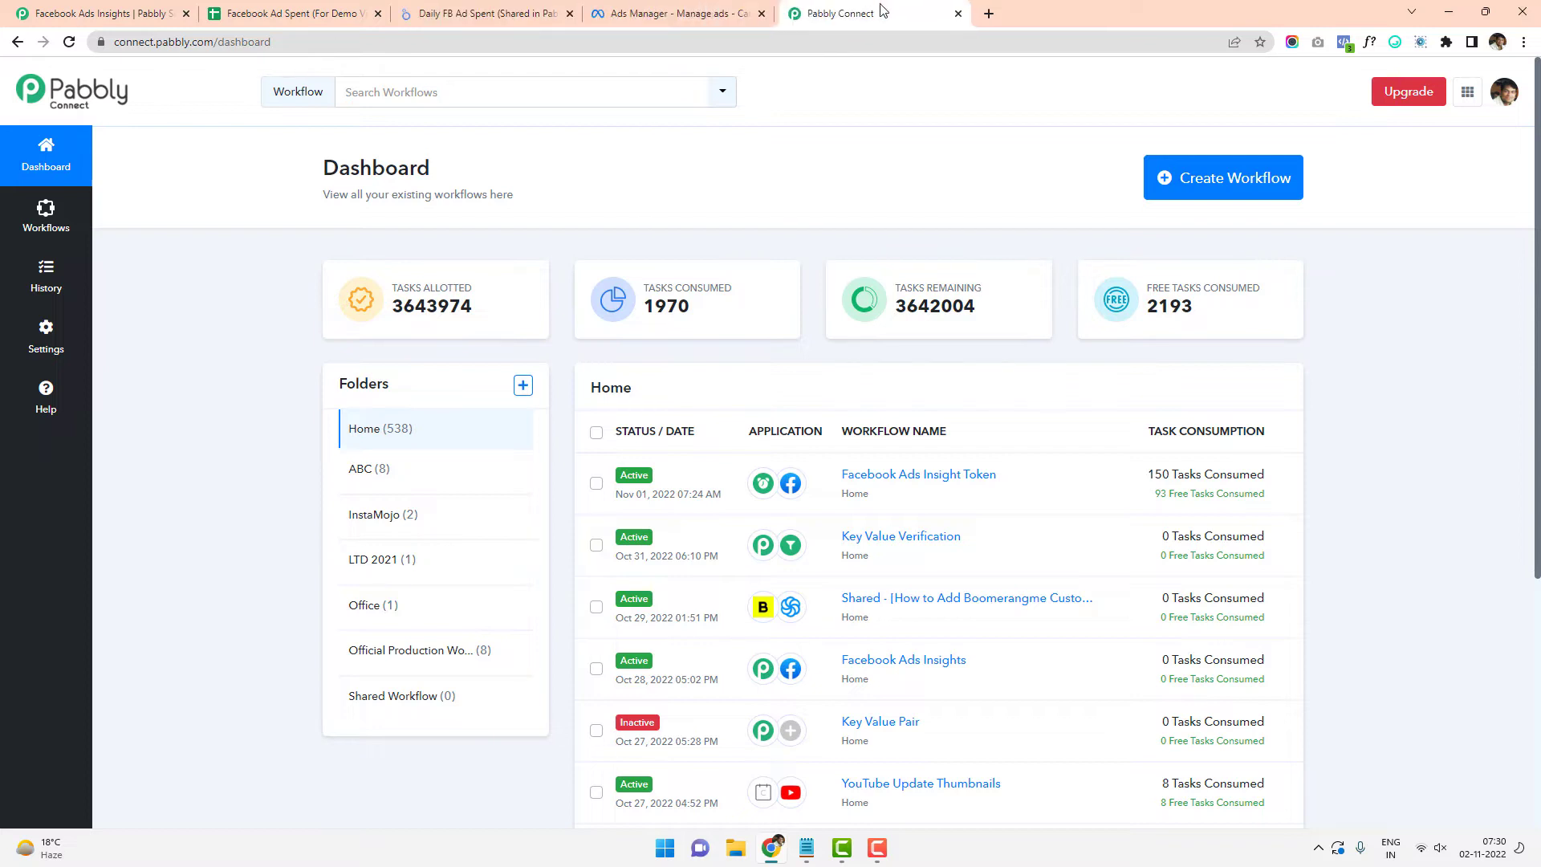
left_click(984, 15)
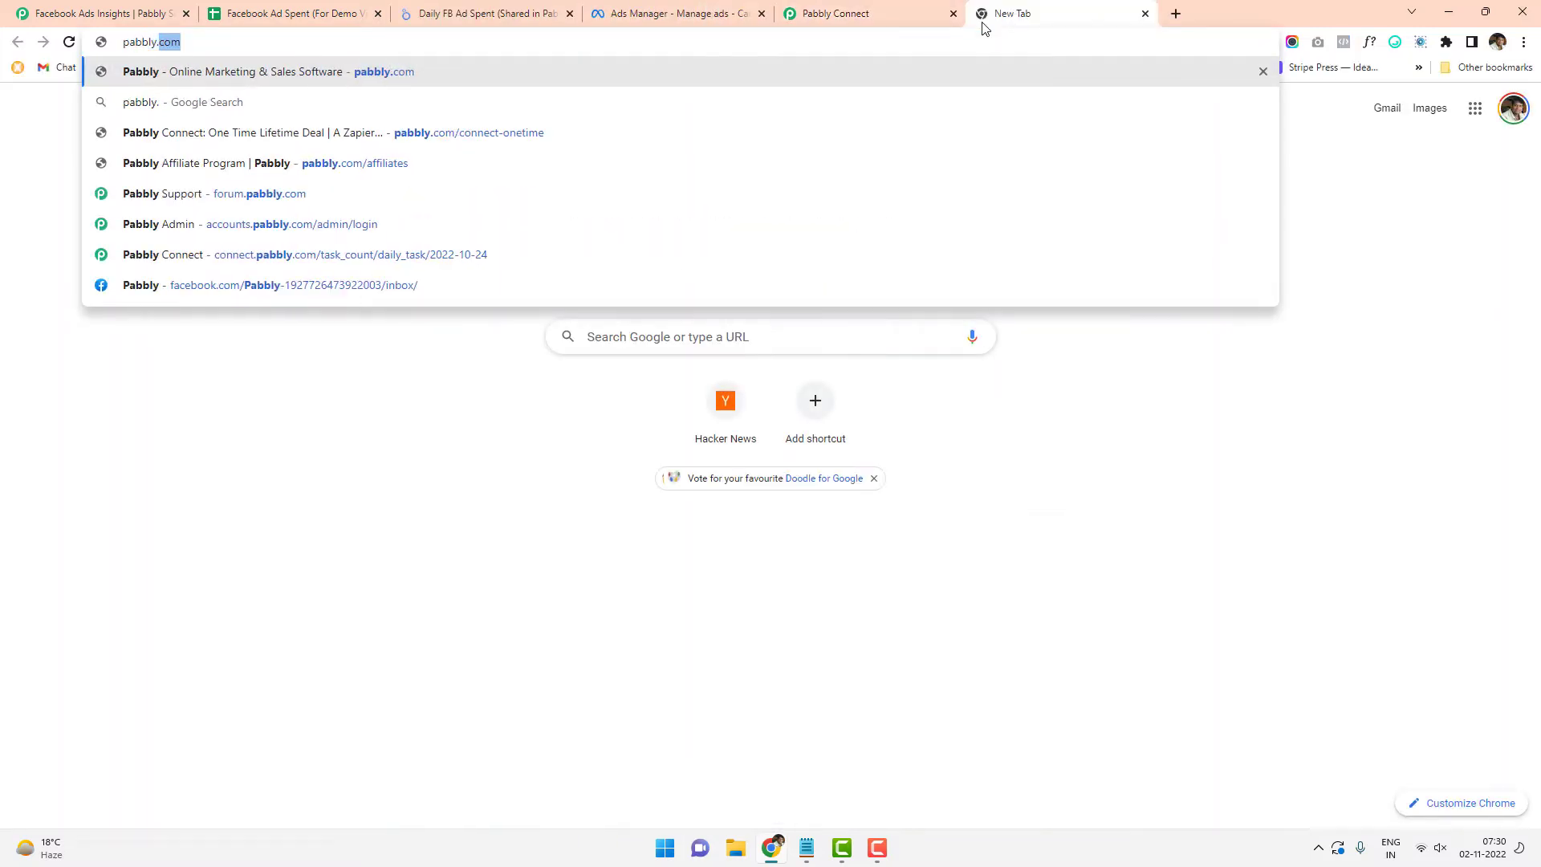
key("Return")
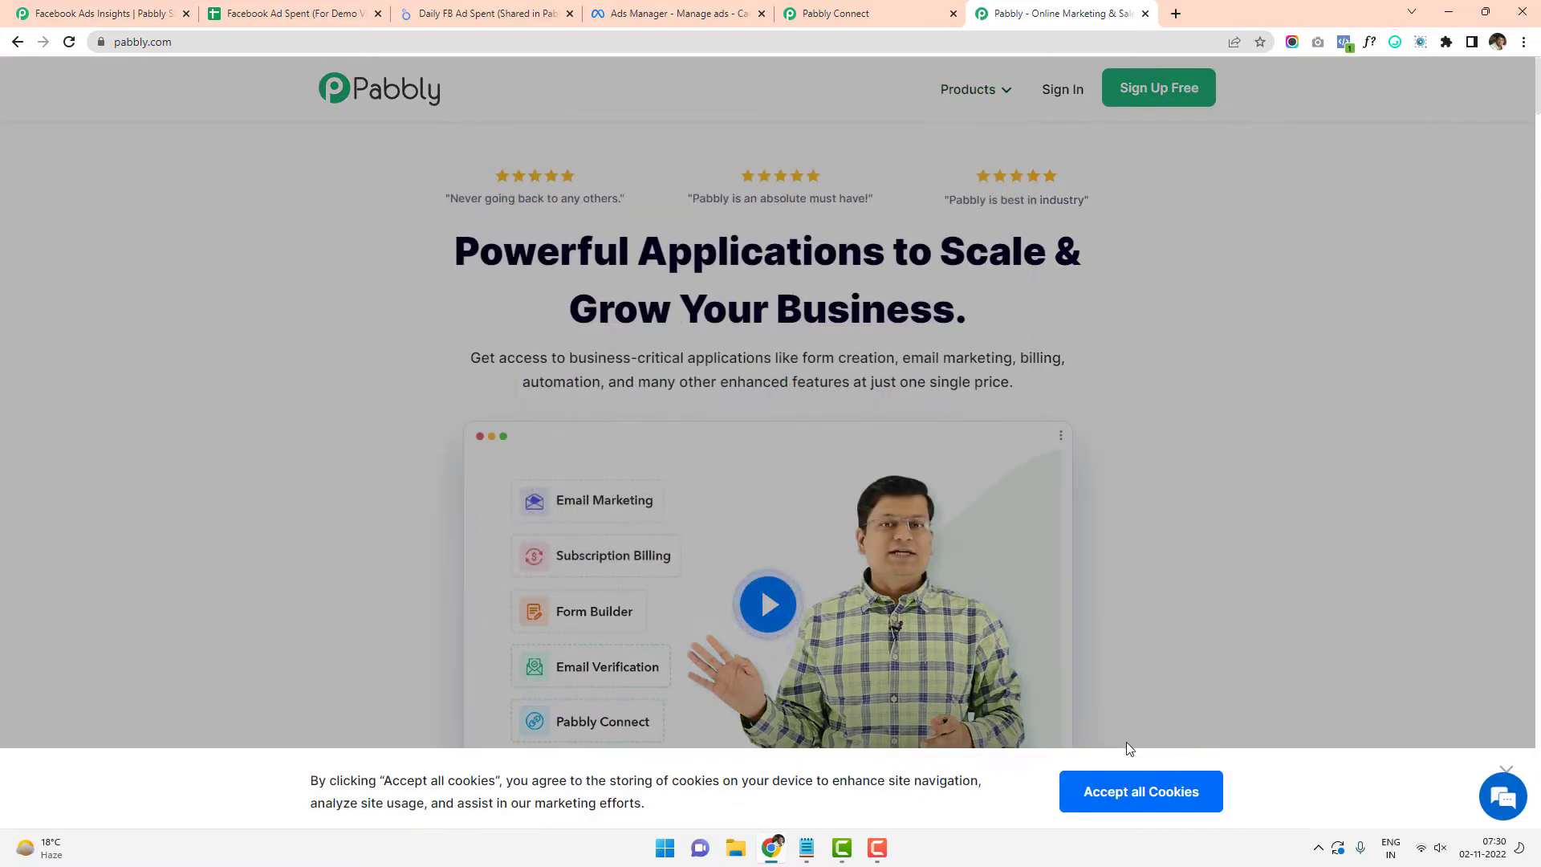
left_click(1127, 791)
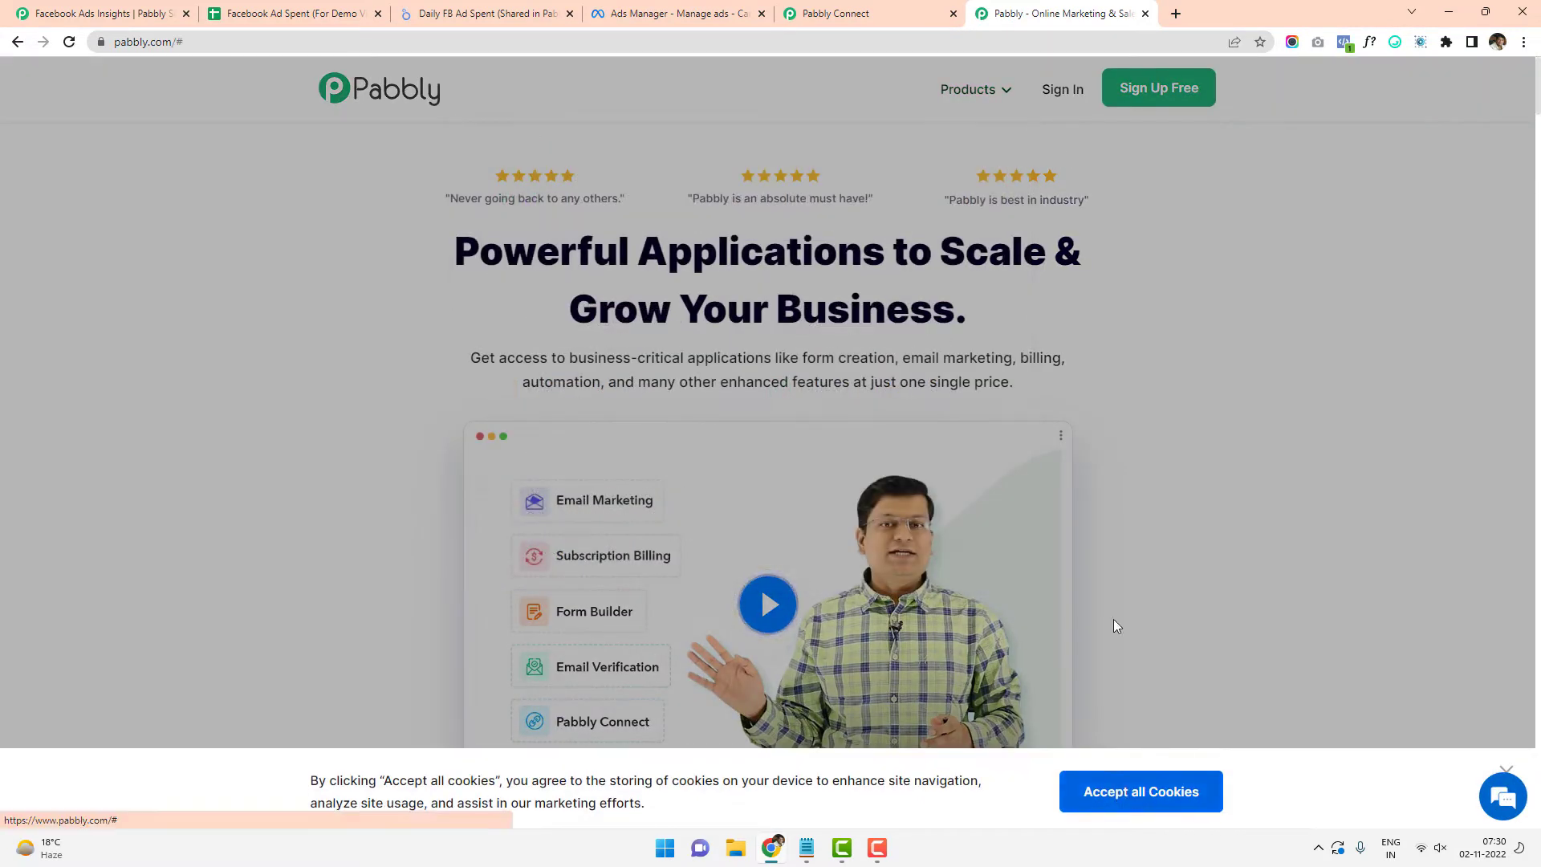
View the Pabbly Connect product page, dismiss its offer popup, then close it and return to the dashboard
mouse_move(990, 88)
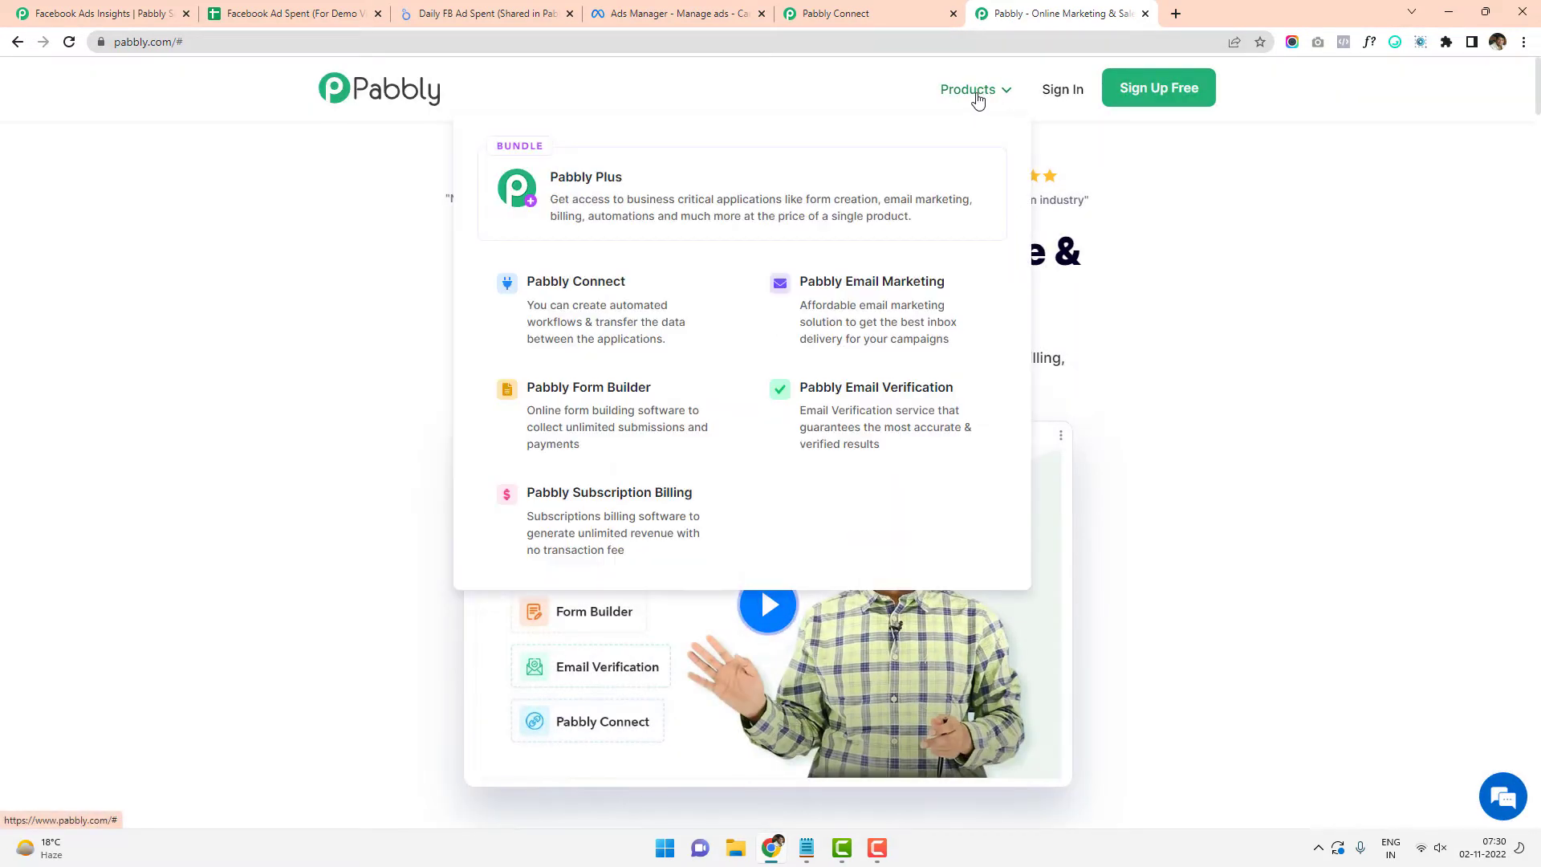
left_click(602, 289)
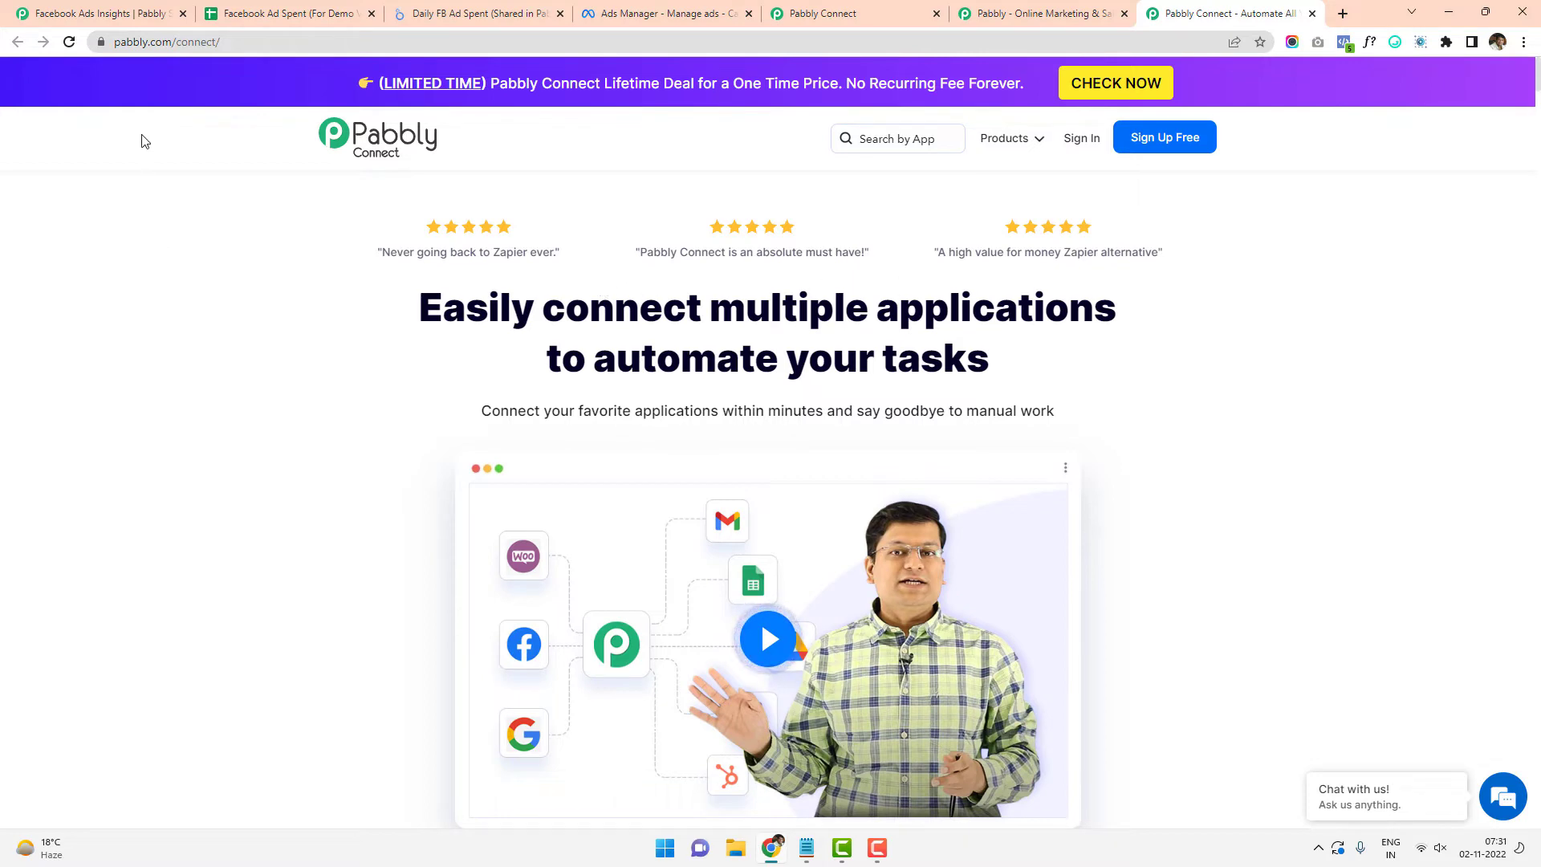
mouse_move(130, 38)
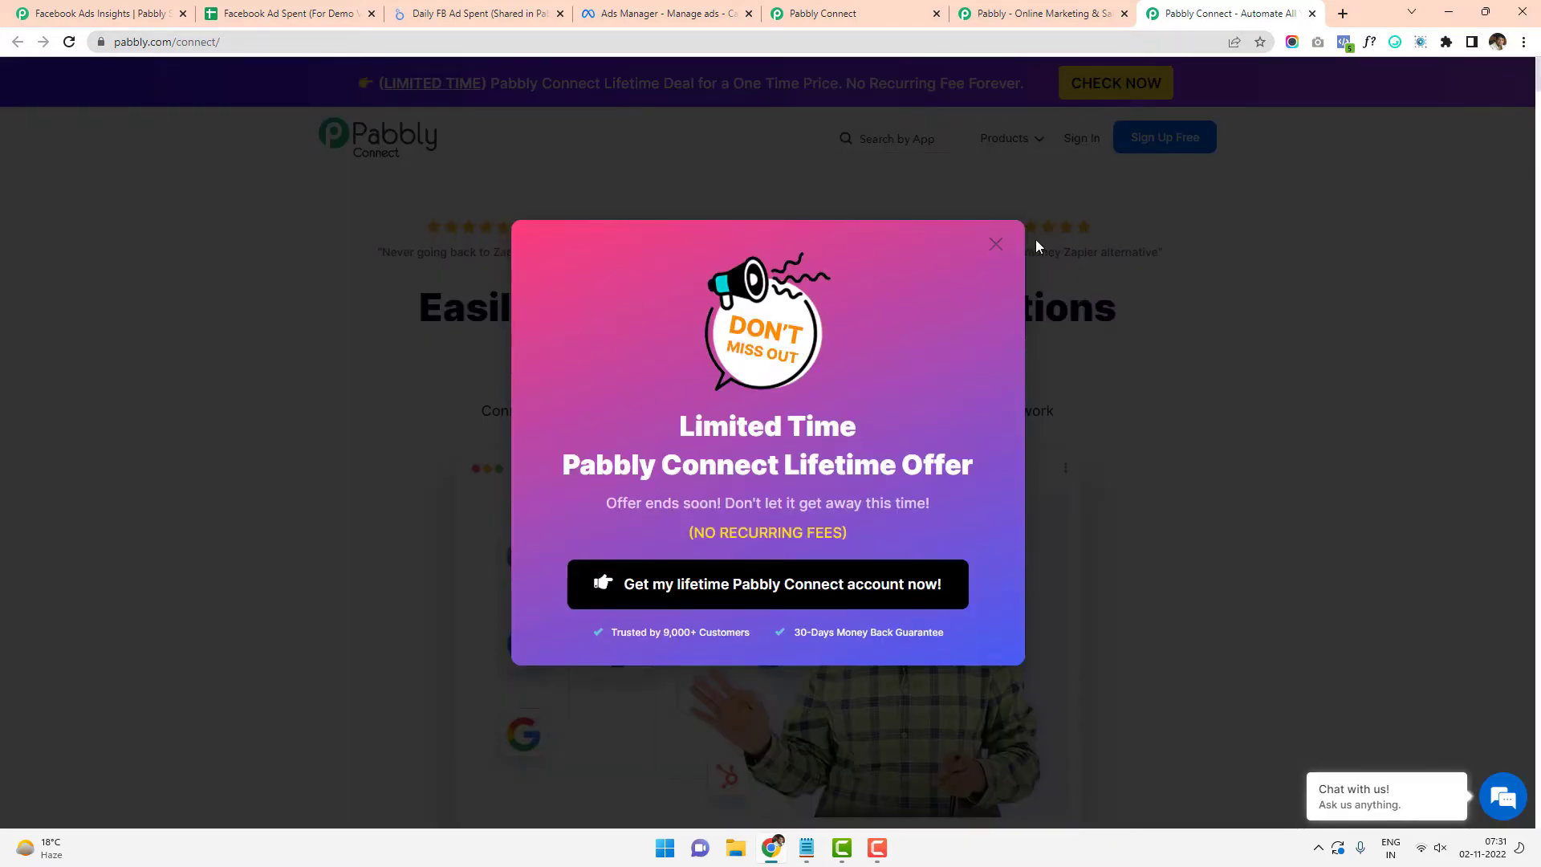
left_click(996, 244)
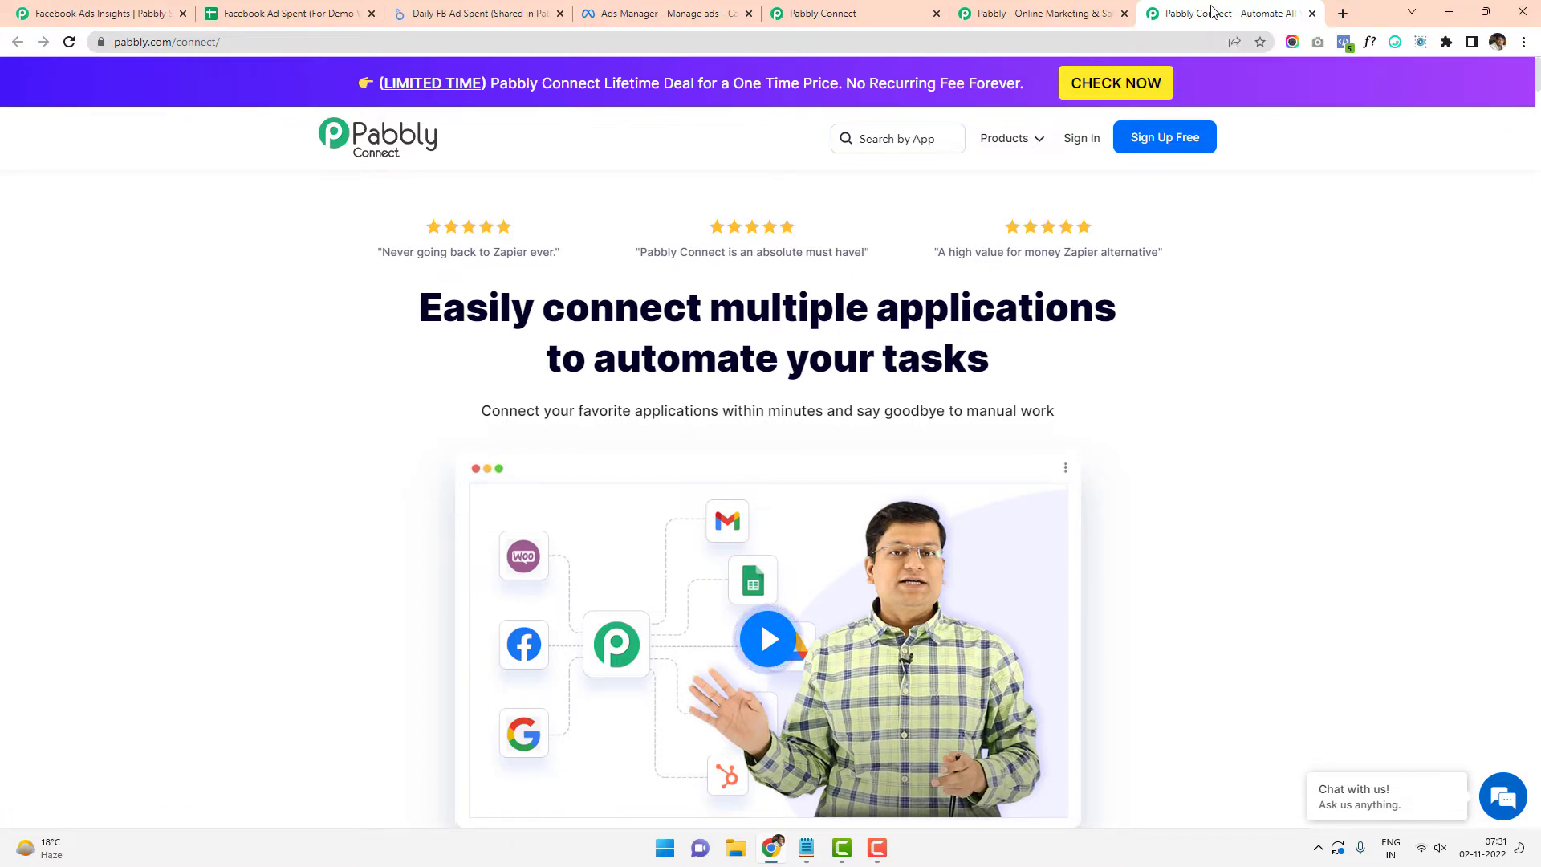
key("ctrl+w")
left_click(816, 10)
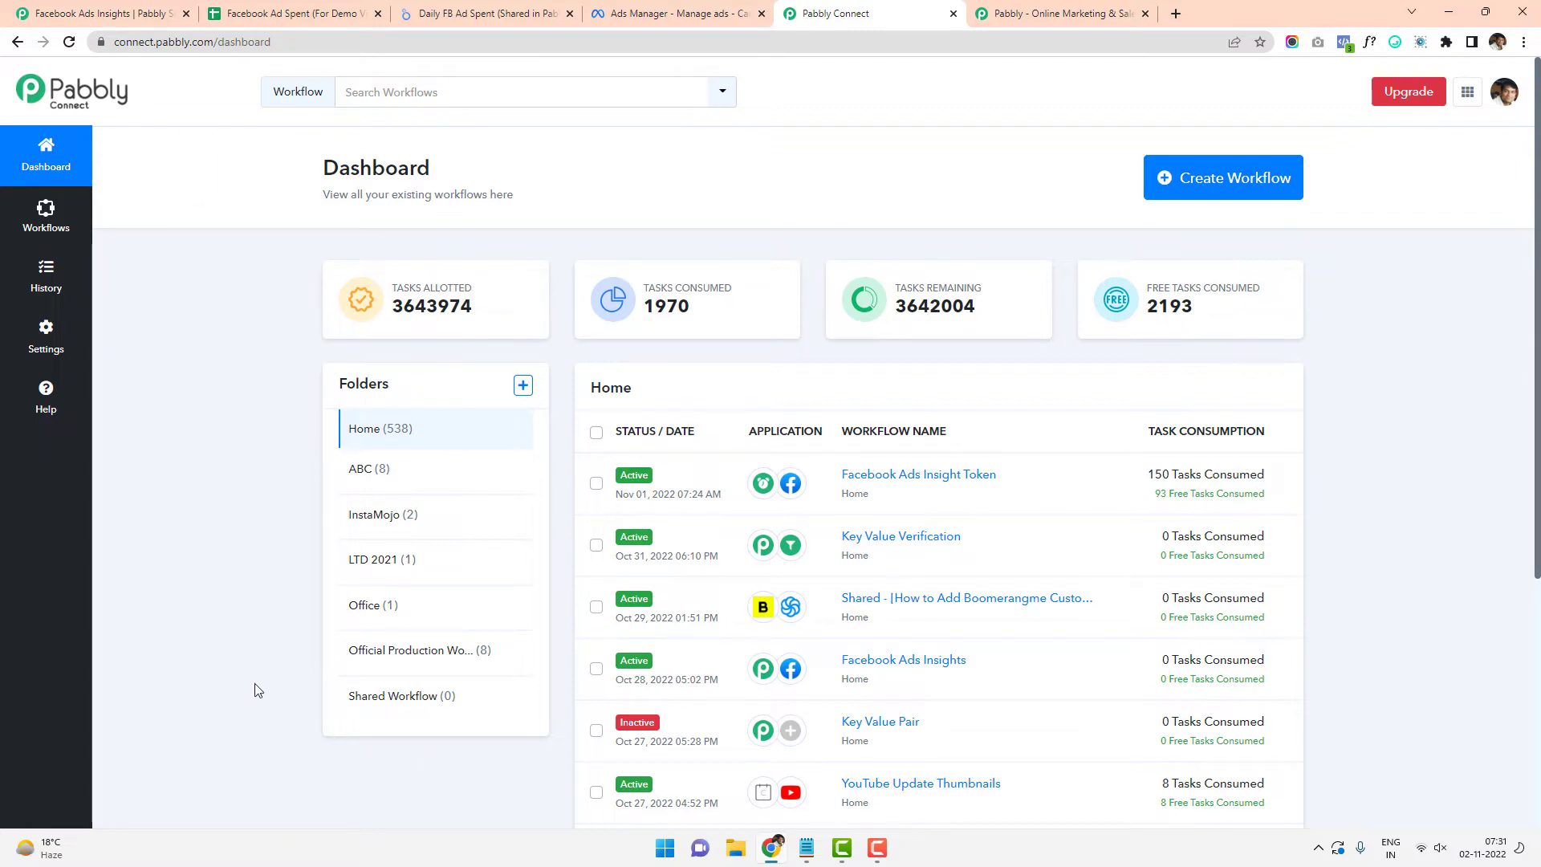
Create a new workflow named 'FB Ads Insights Video Demo'
left_click(1224, 190)
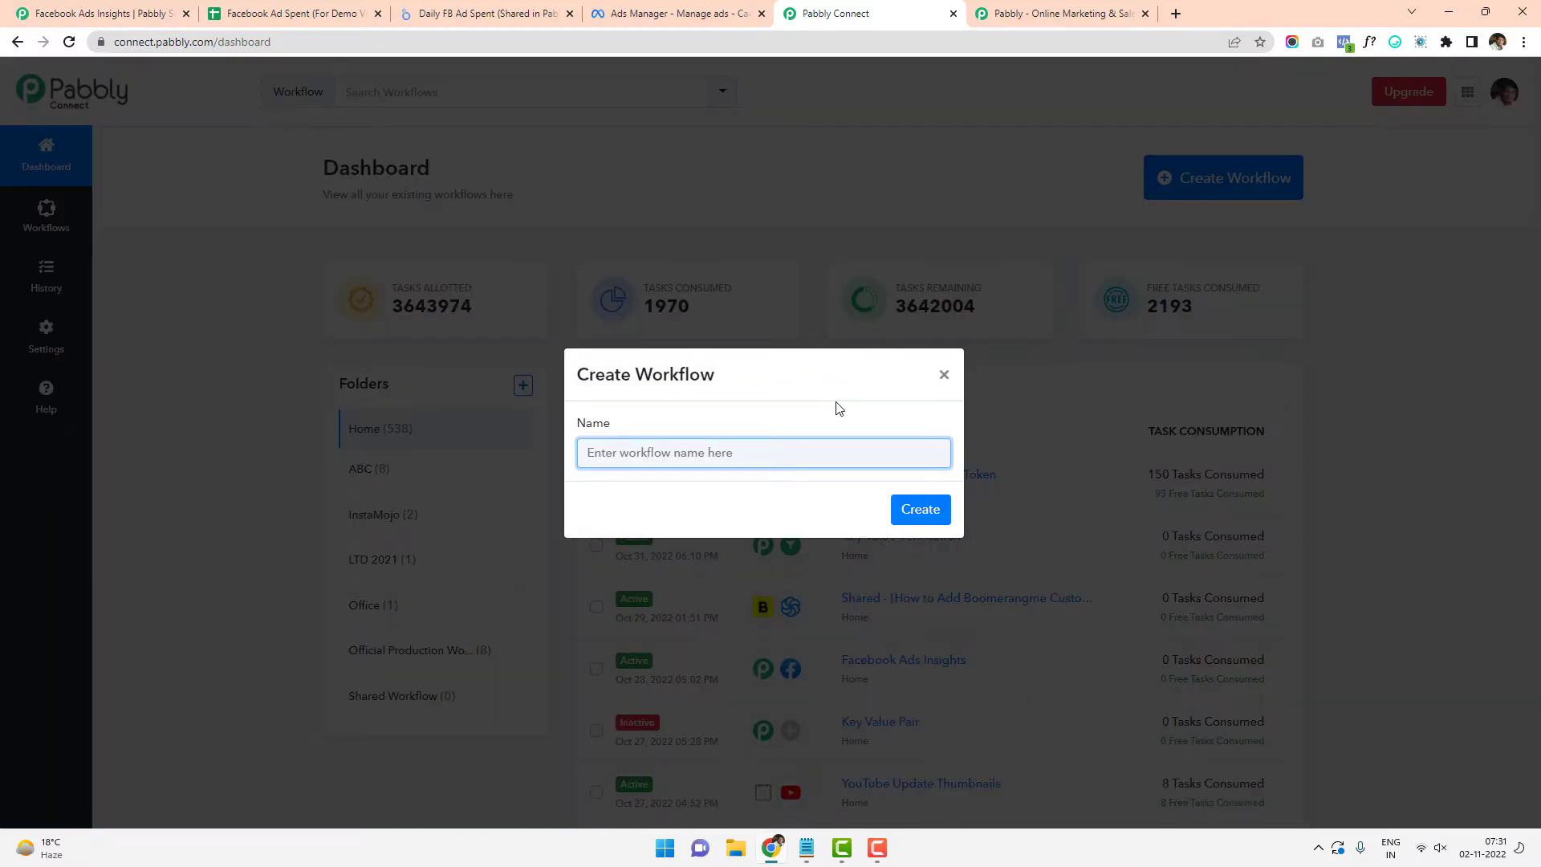
type("FB Ads Insights Video Demo")
left_click(933, 507)
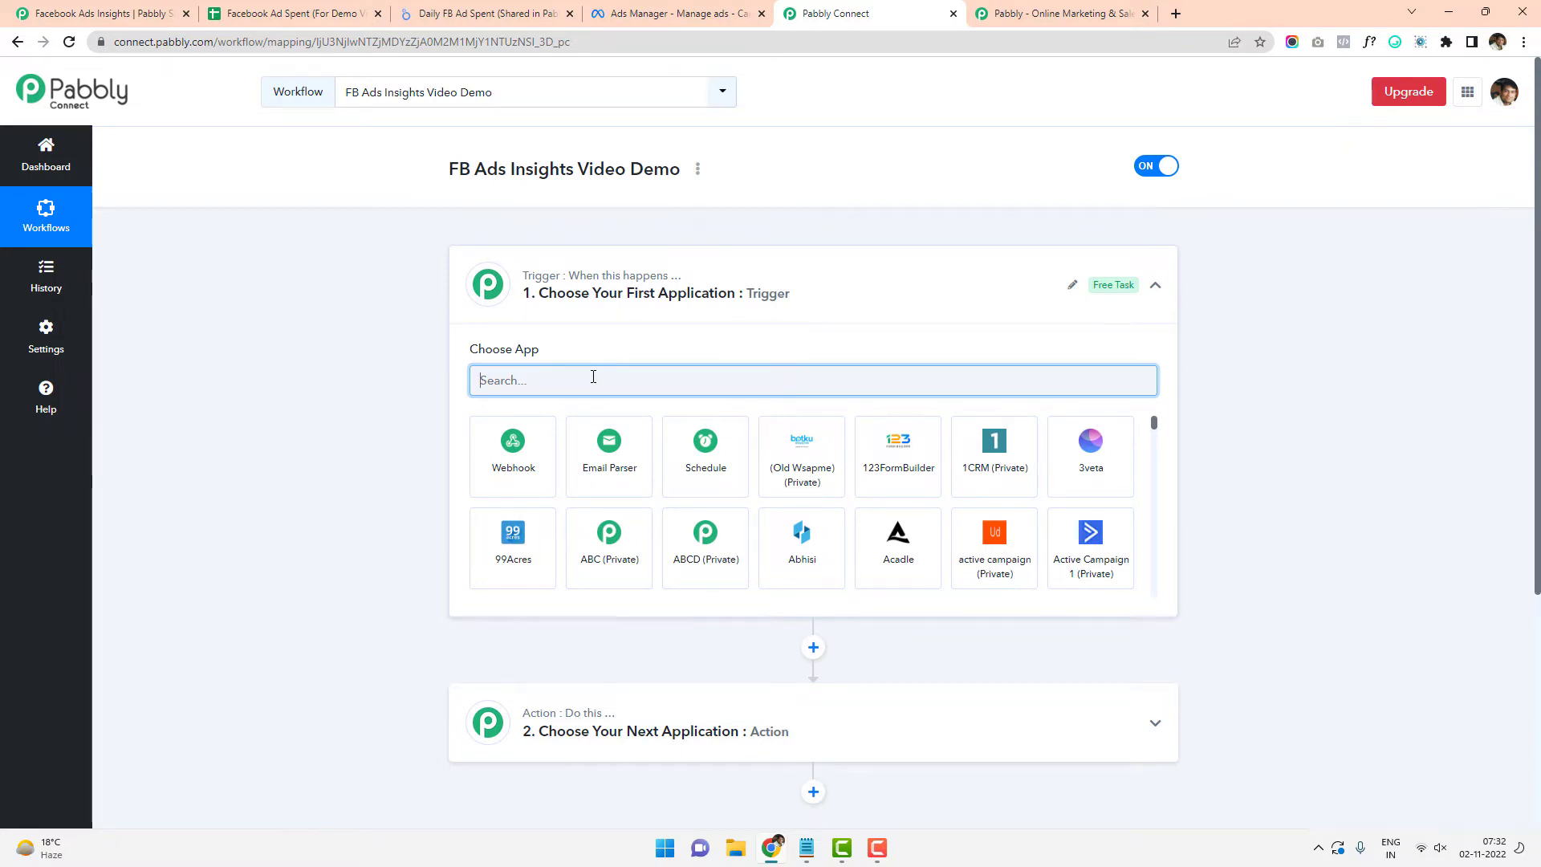
Set the trigger to Schedule by Pabbly at regular intervals every 15 Minutes and save it
type("sched")
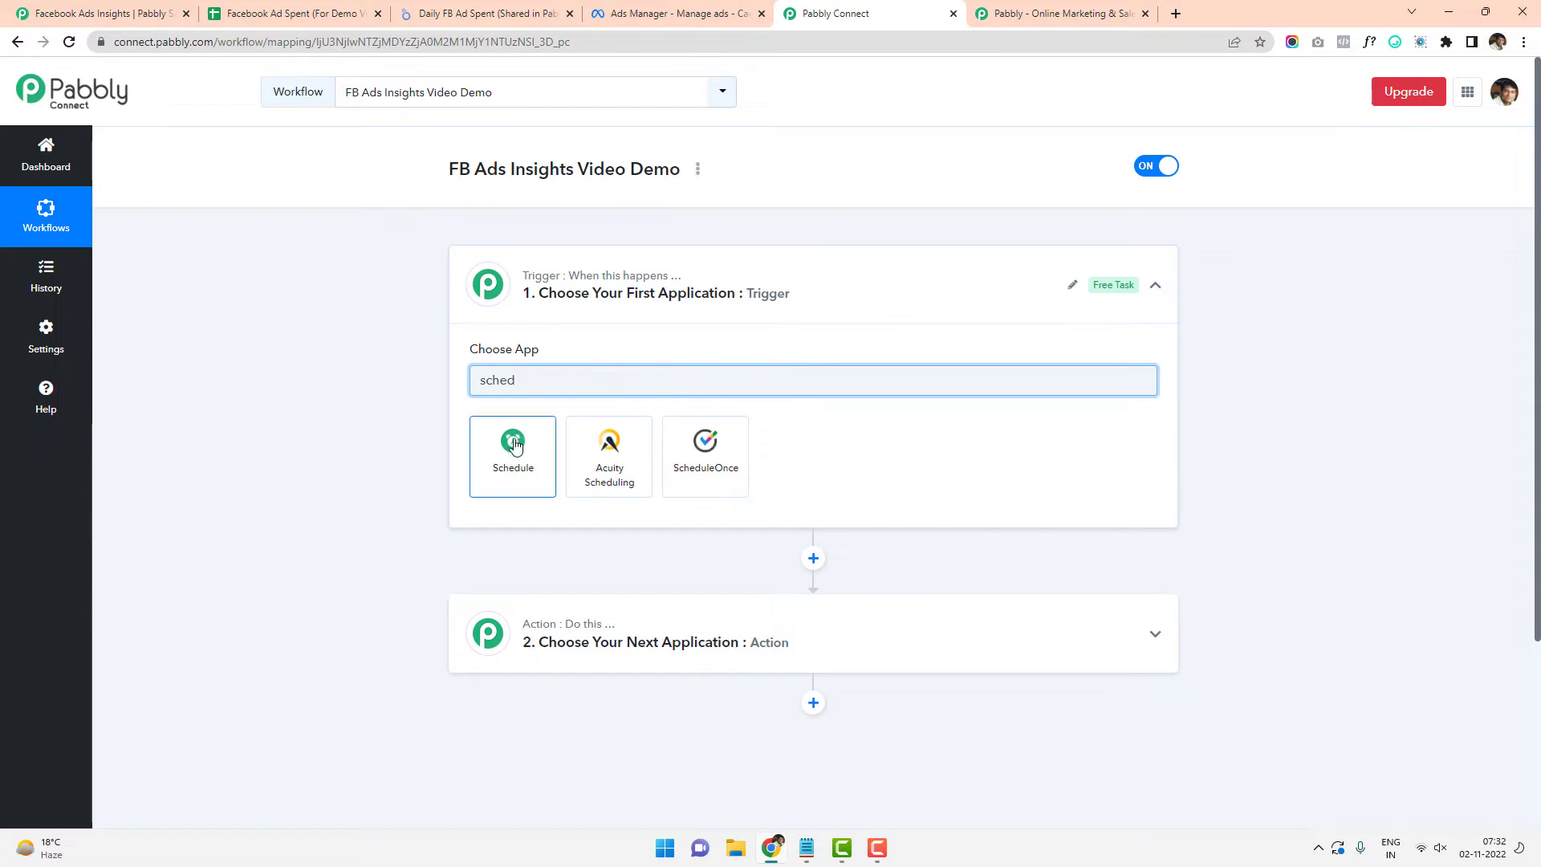
left_click(514, 447)
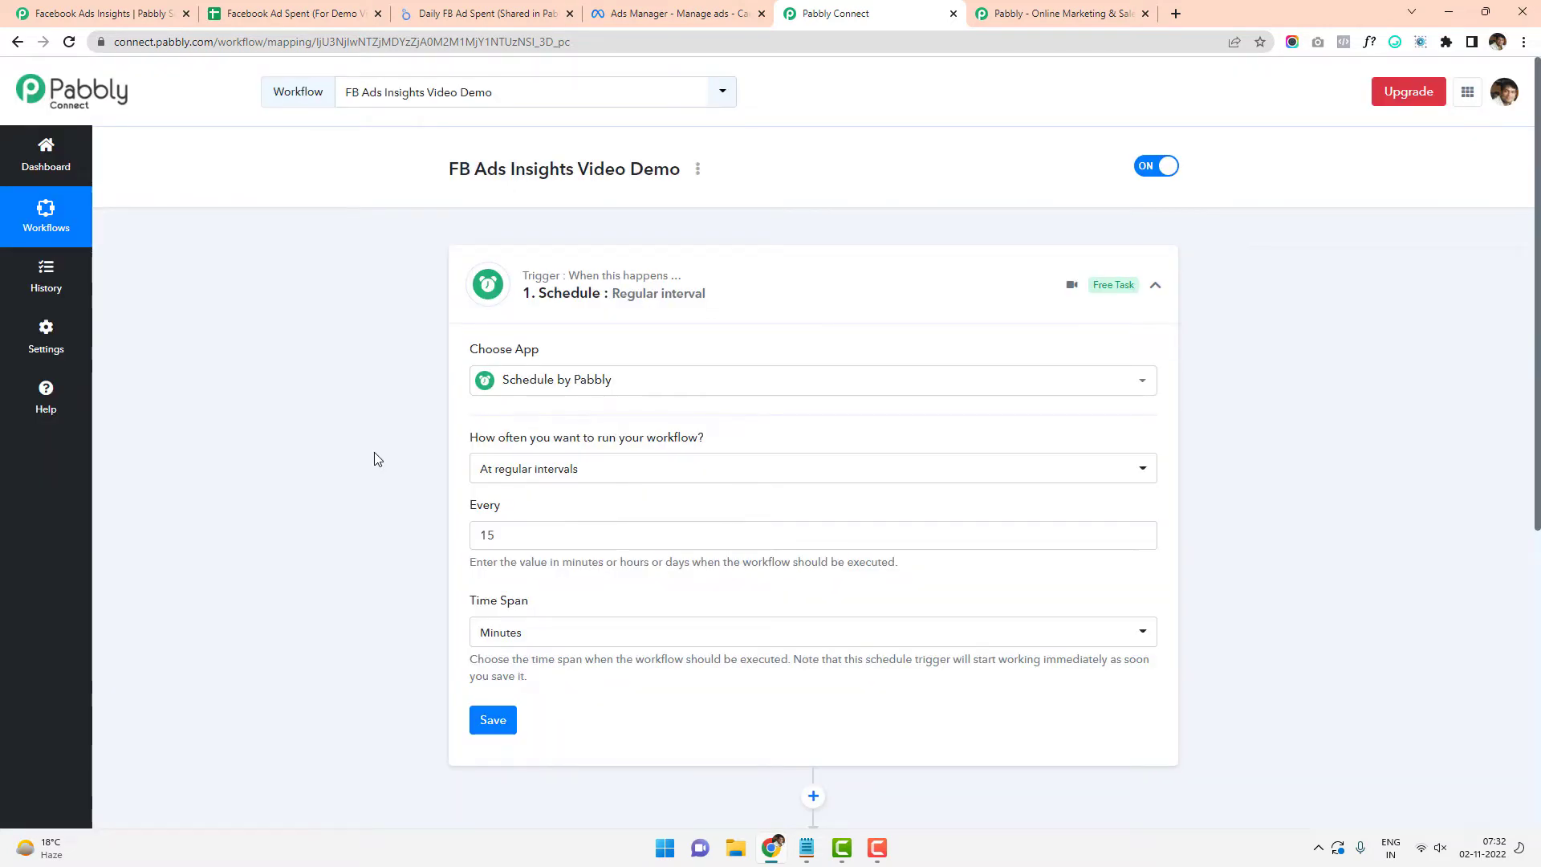
scroll(395, 447, "down", 1)
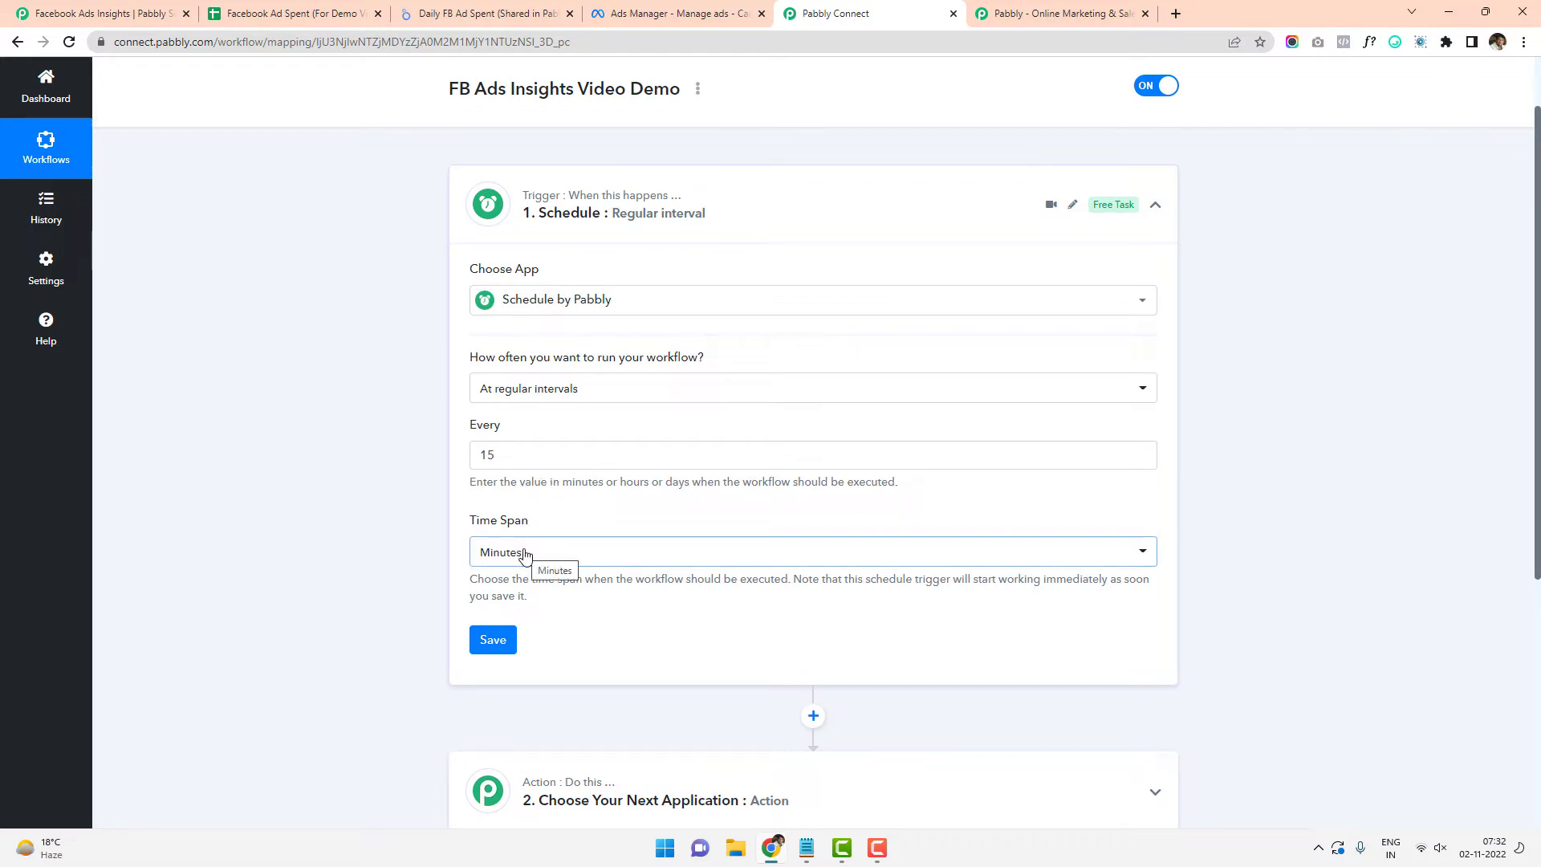
left_click(510, 642)
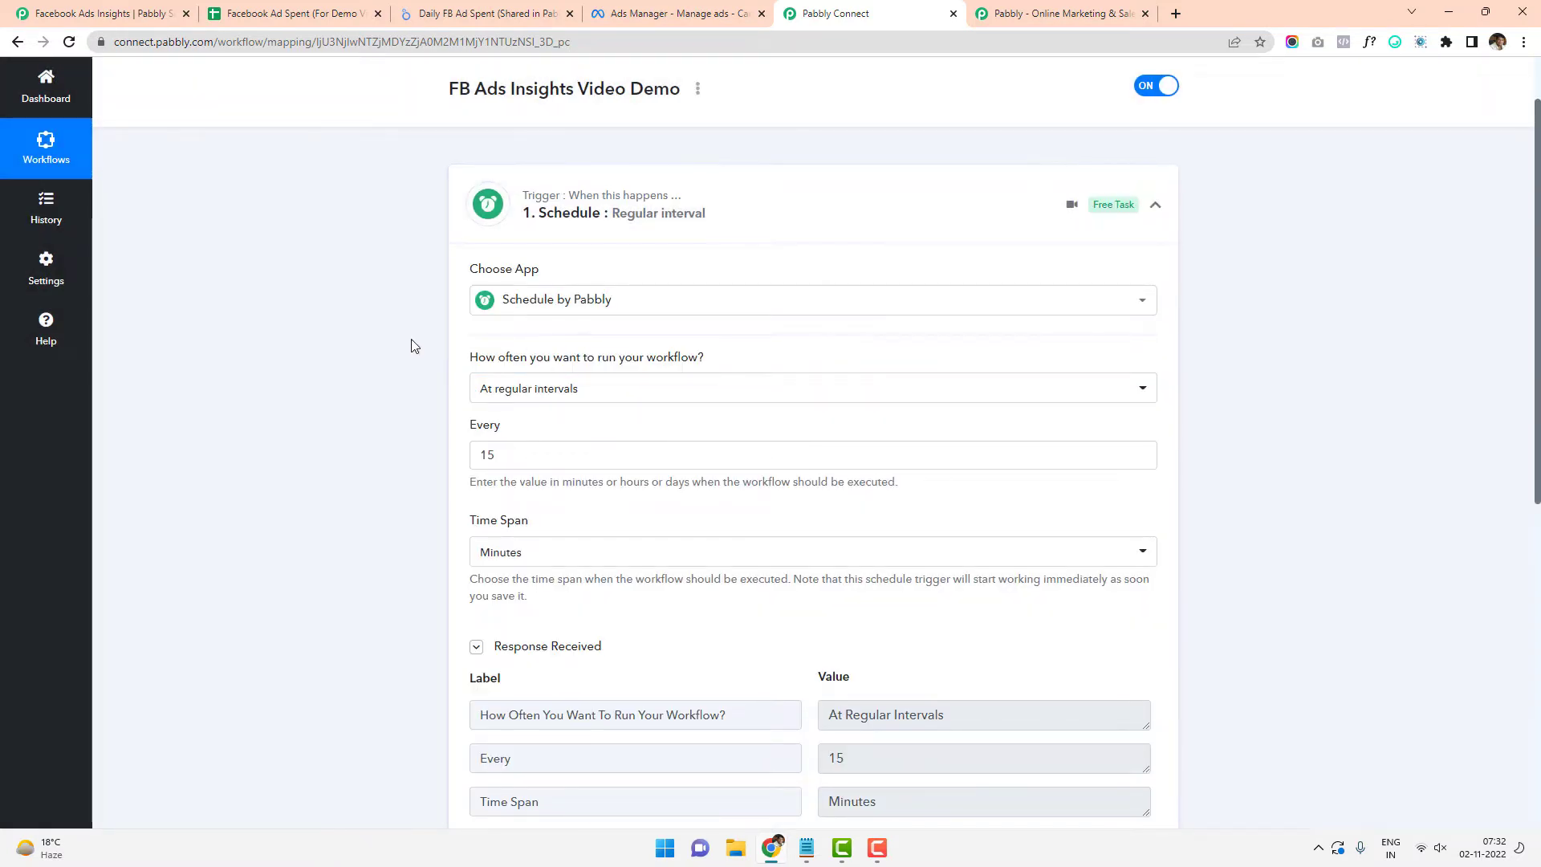
scroll(414, 345, "down", 2)
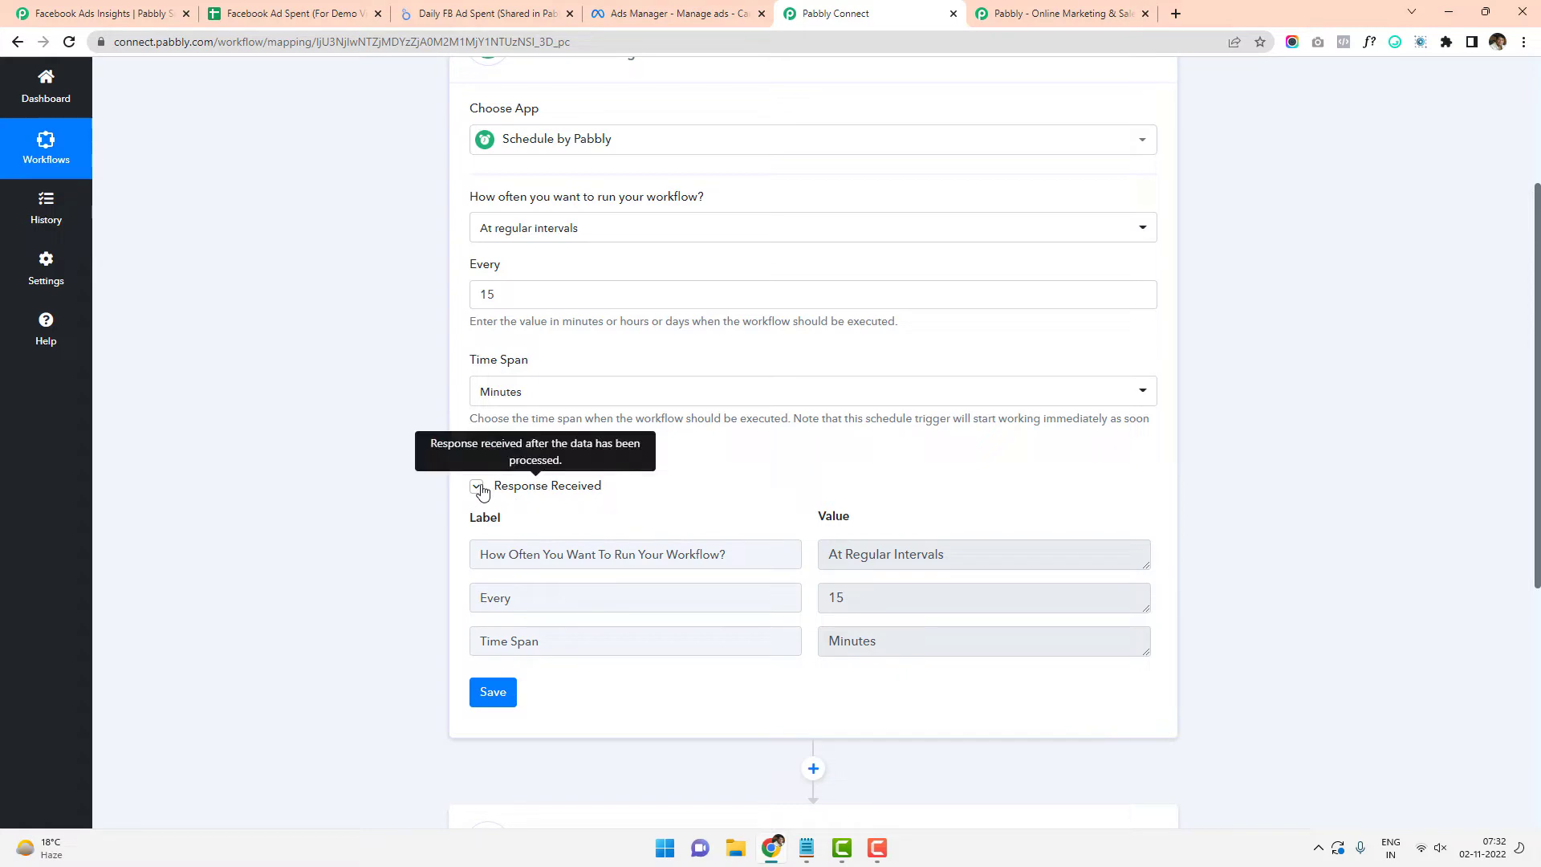
left_click(570, 491)
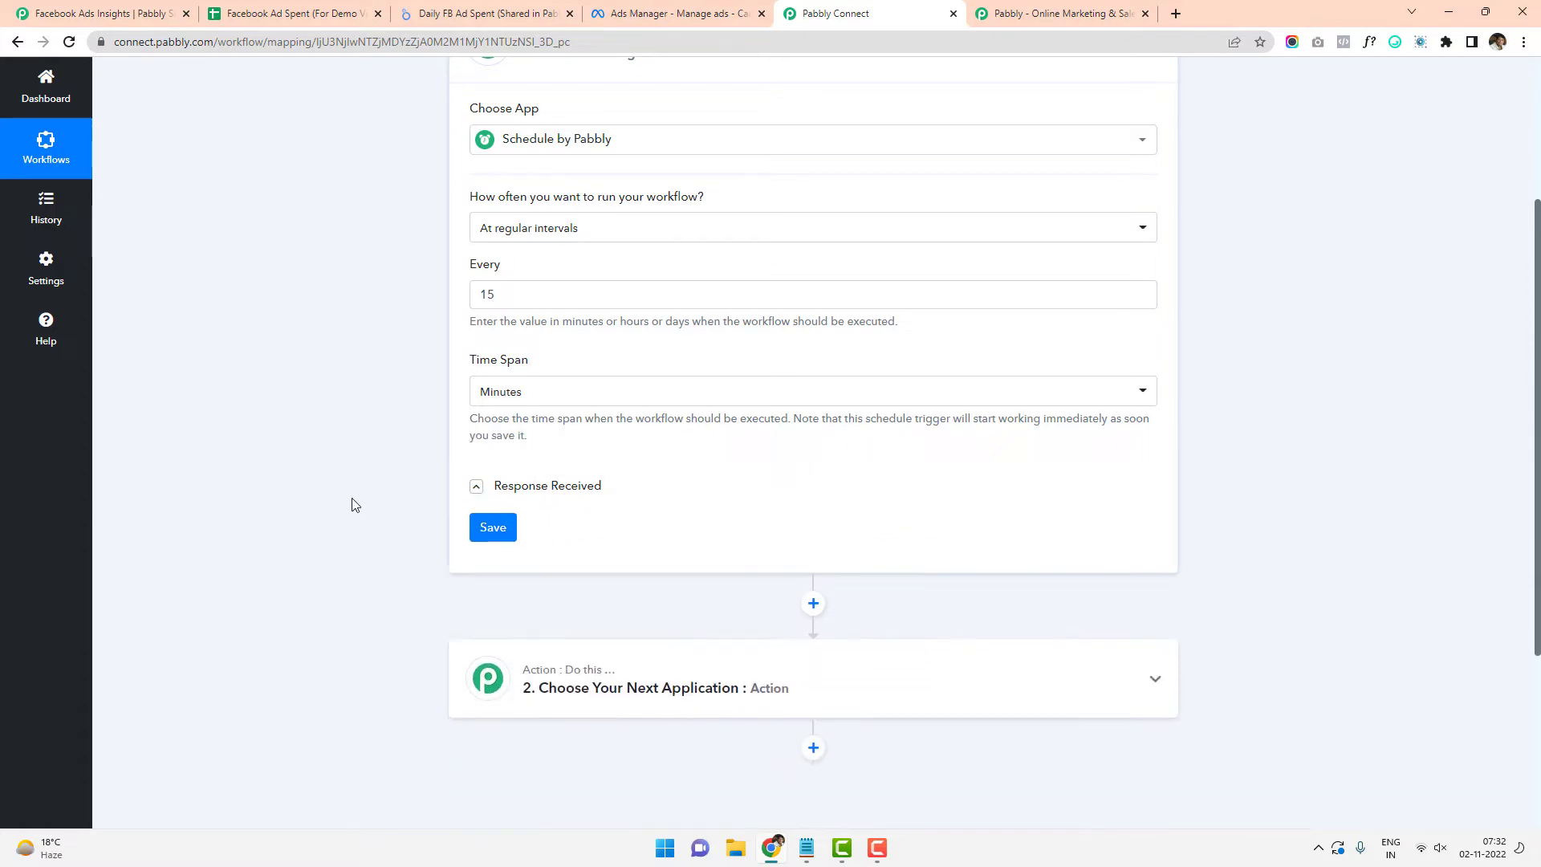
scroll(352, 504, "up", 2)
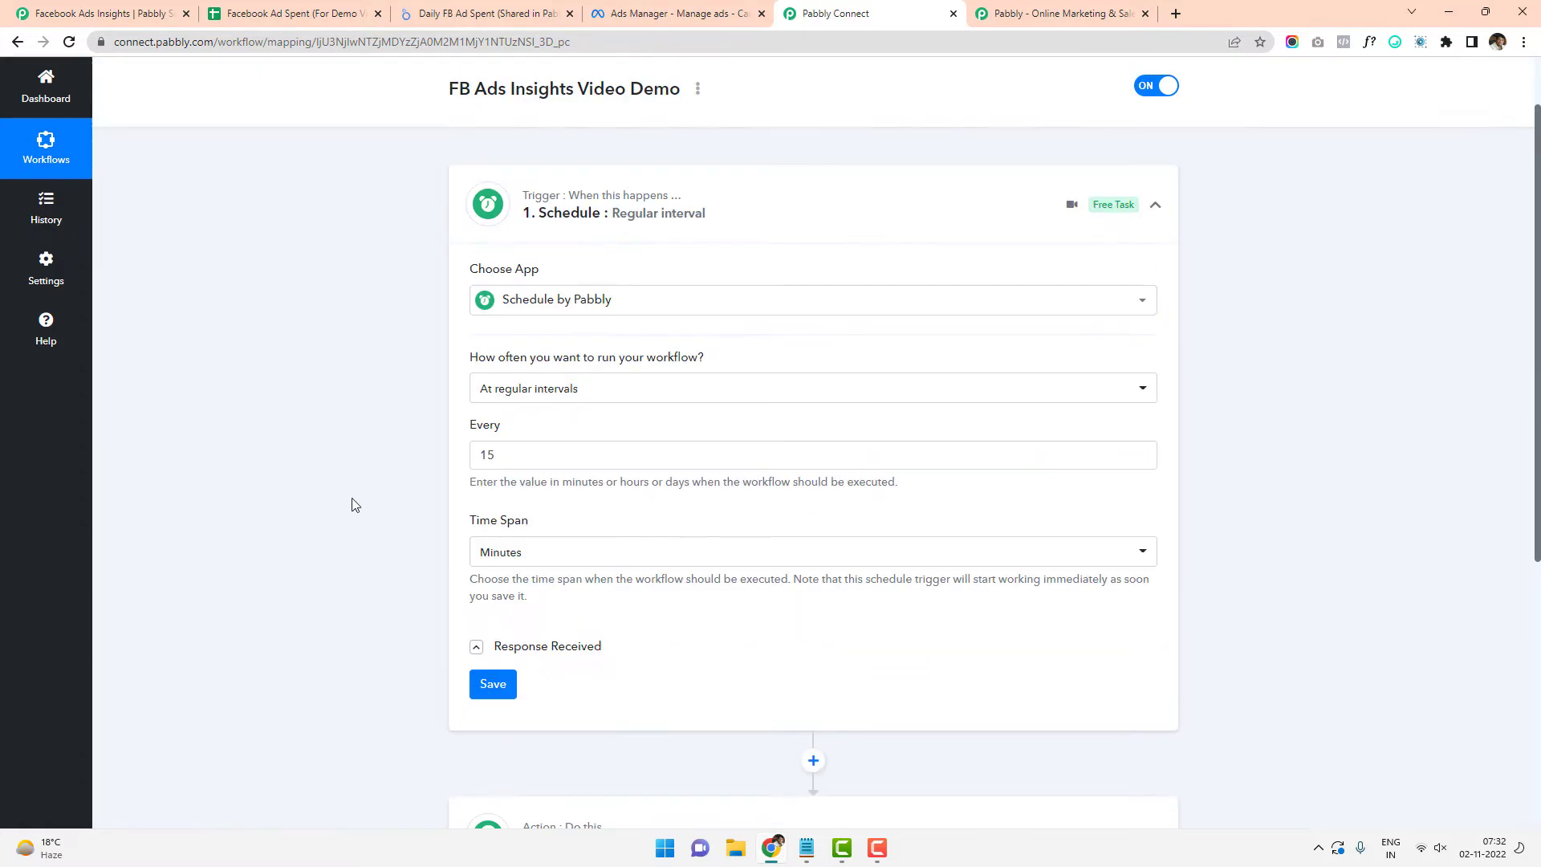
scroll(402, 589, "down", 1)
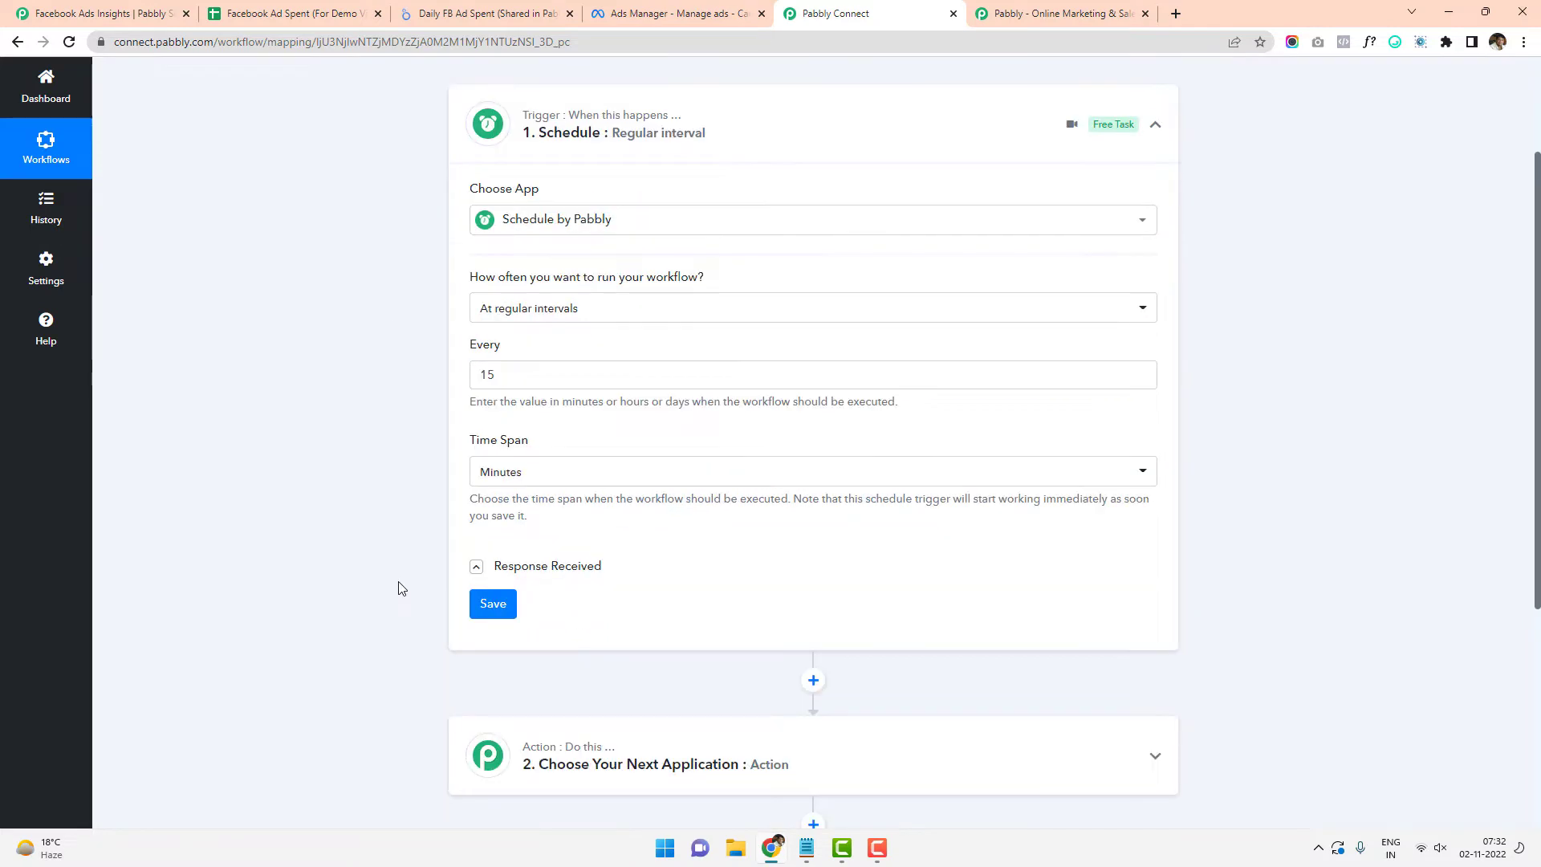
scroll(401, 589, "down", 3)
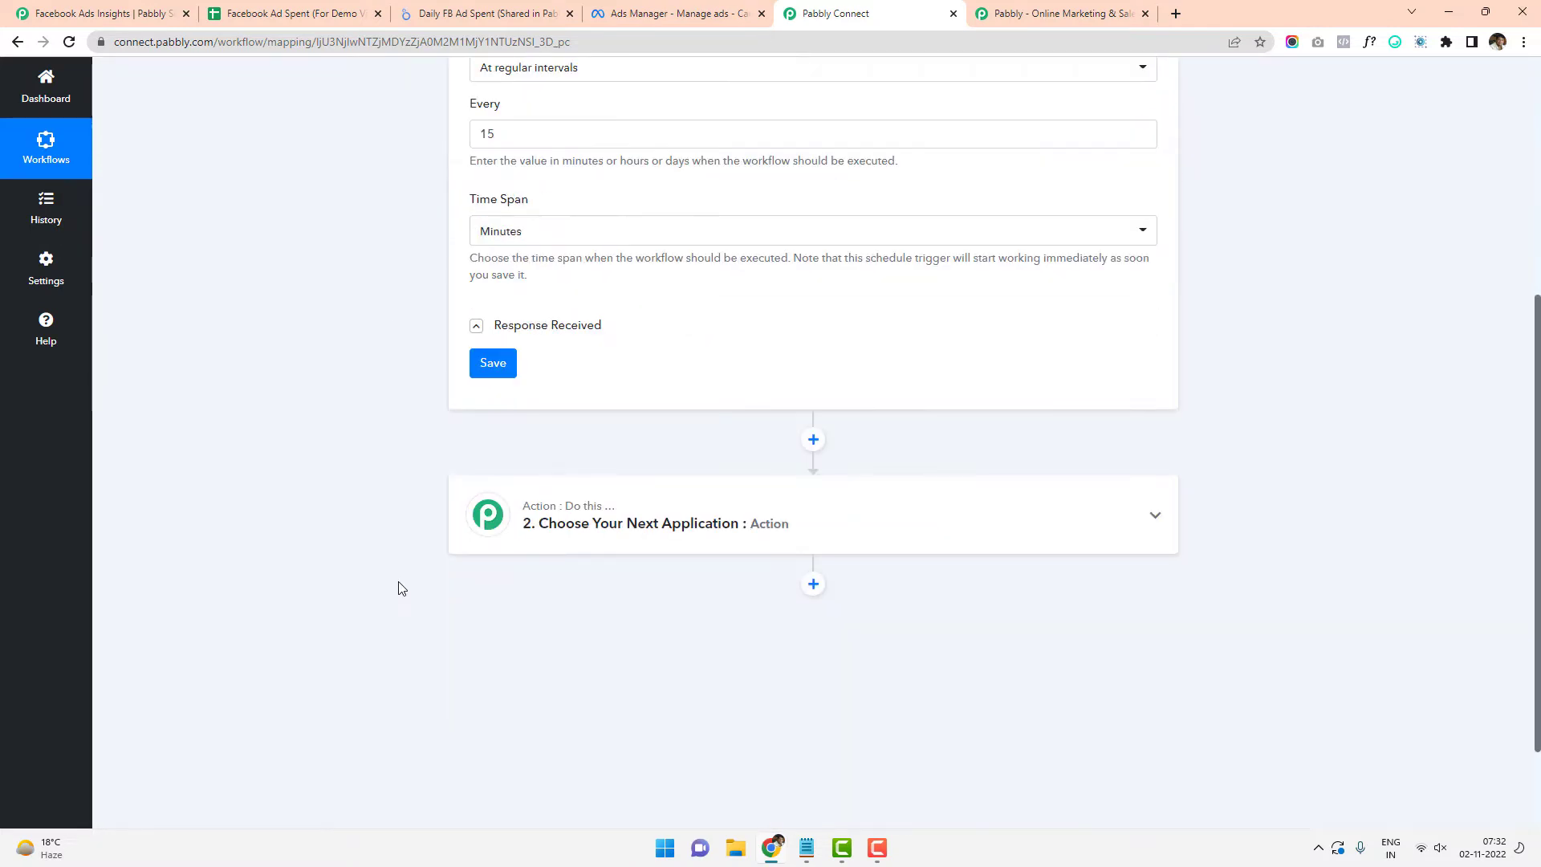
Choose Facebook Ads Insights as the action step's app
left_click(638, 537)
scroll(395, 524, "down", 2)
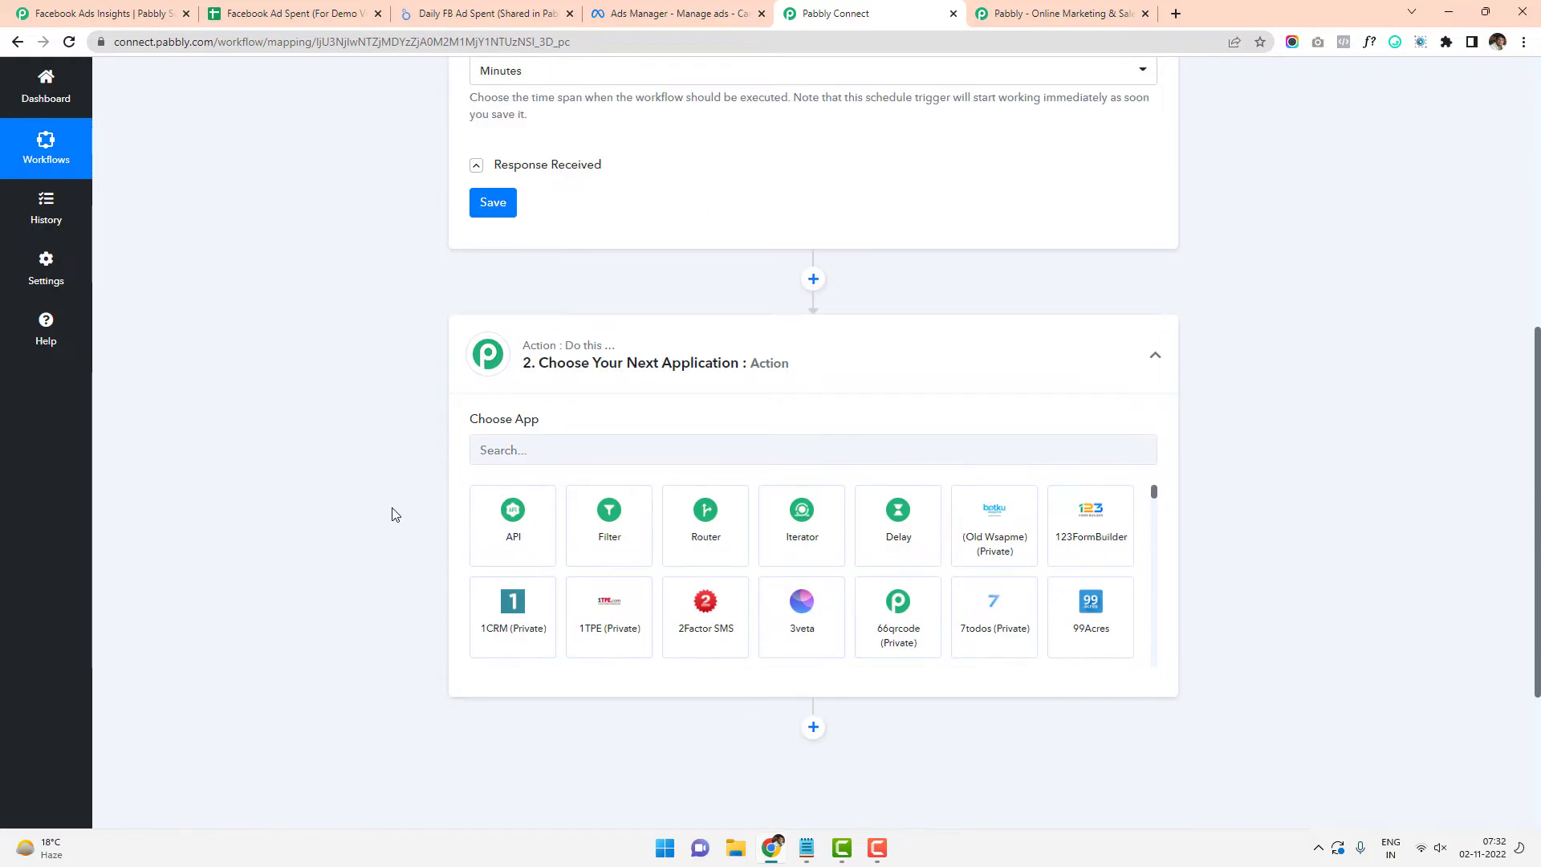
left_click(544, 451)
type("face")
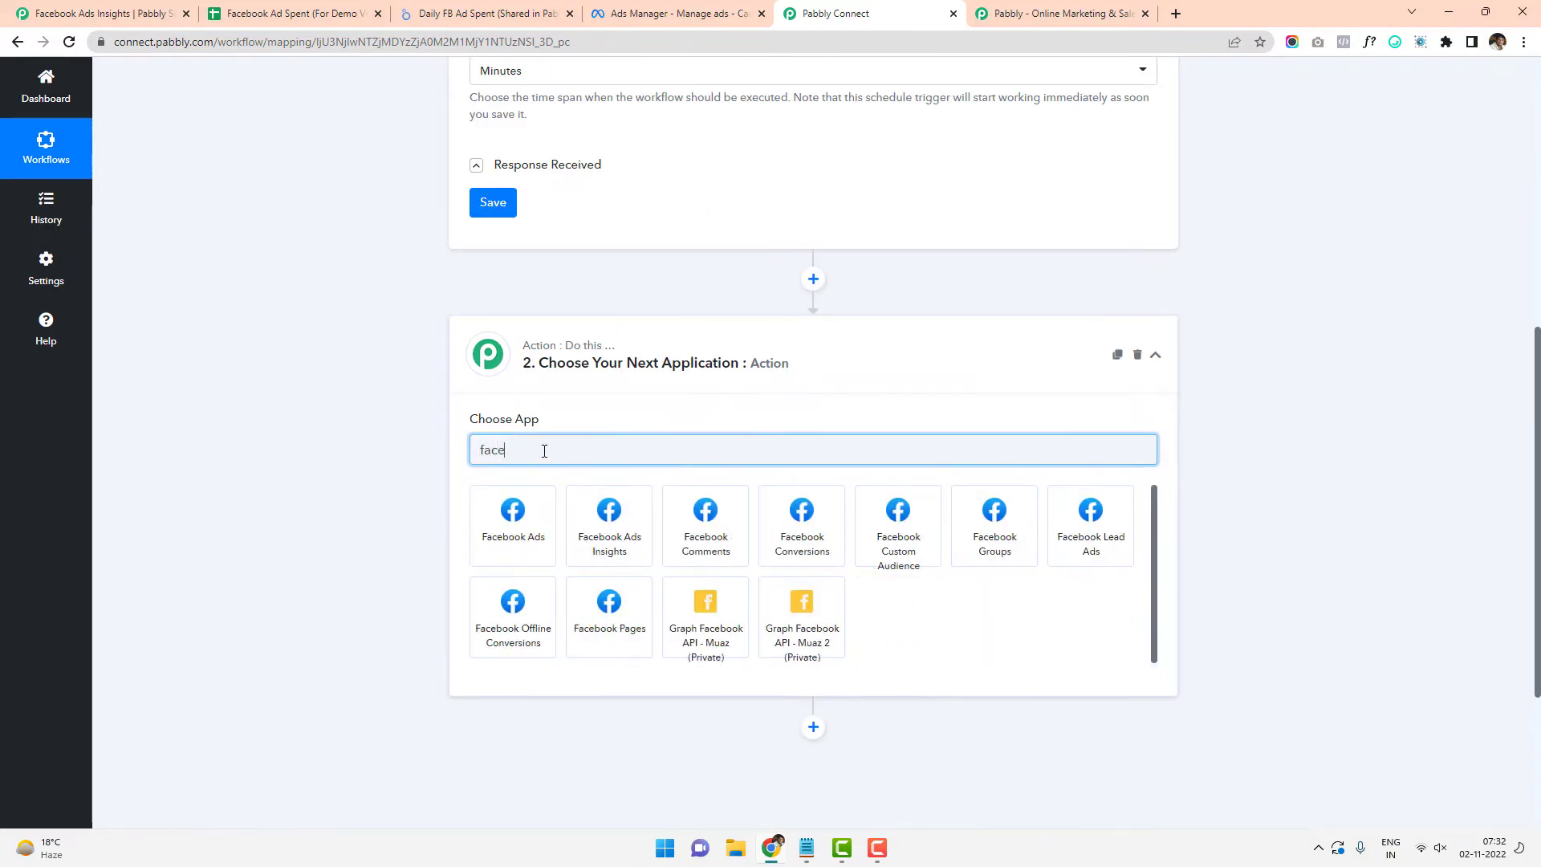
type("book ads ")
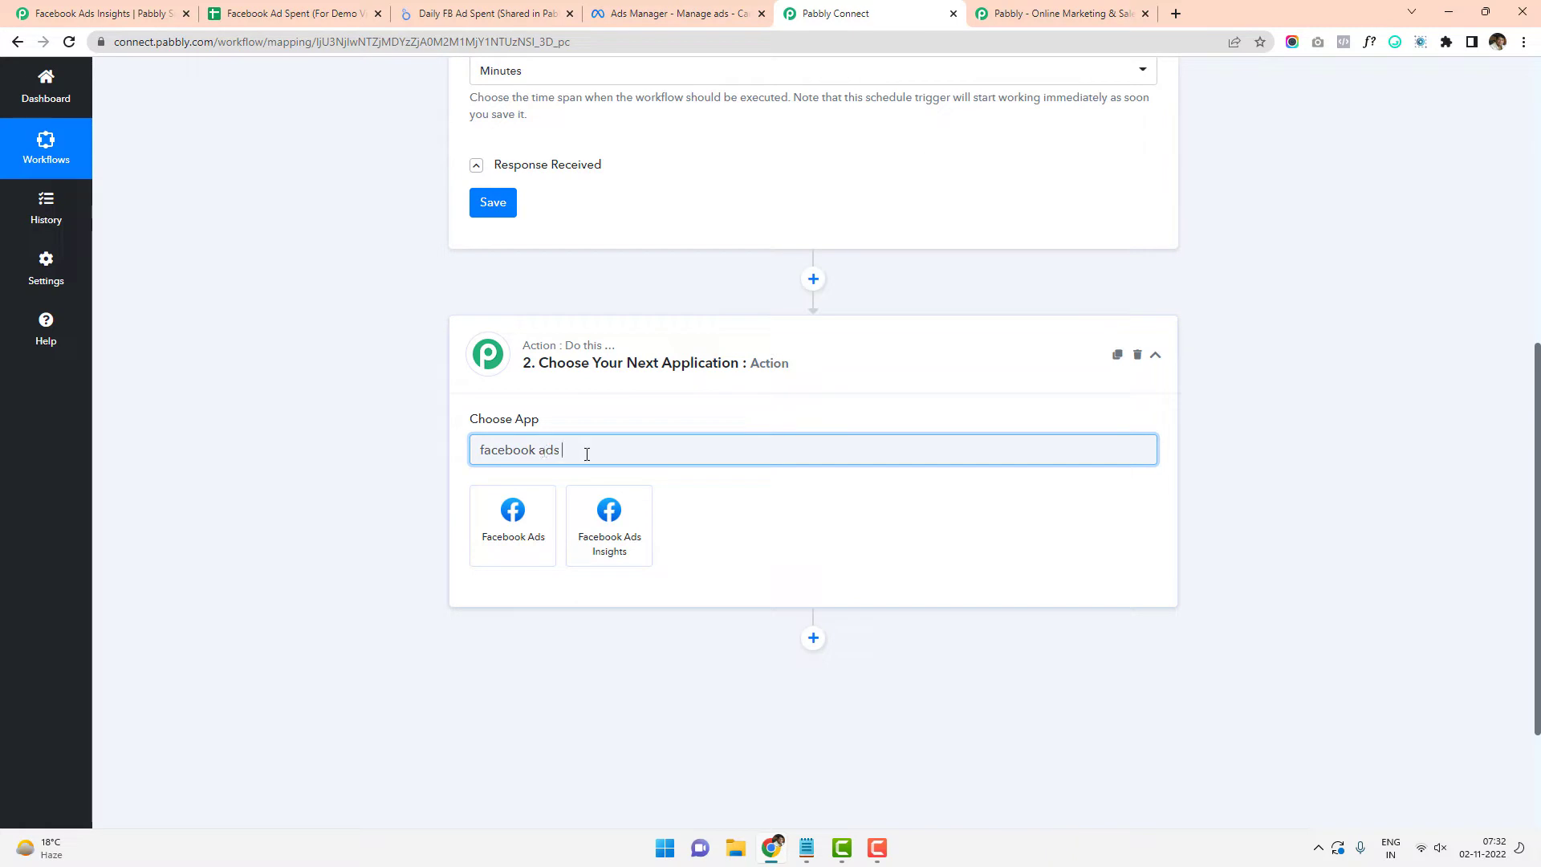
type("insi")
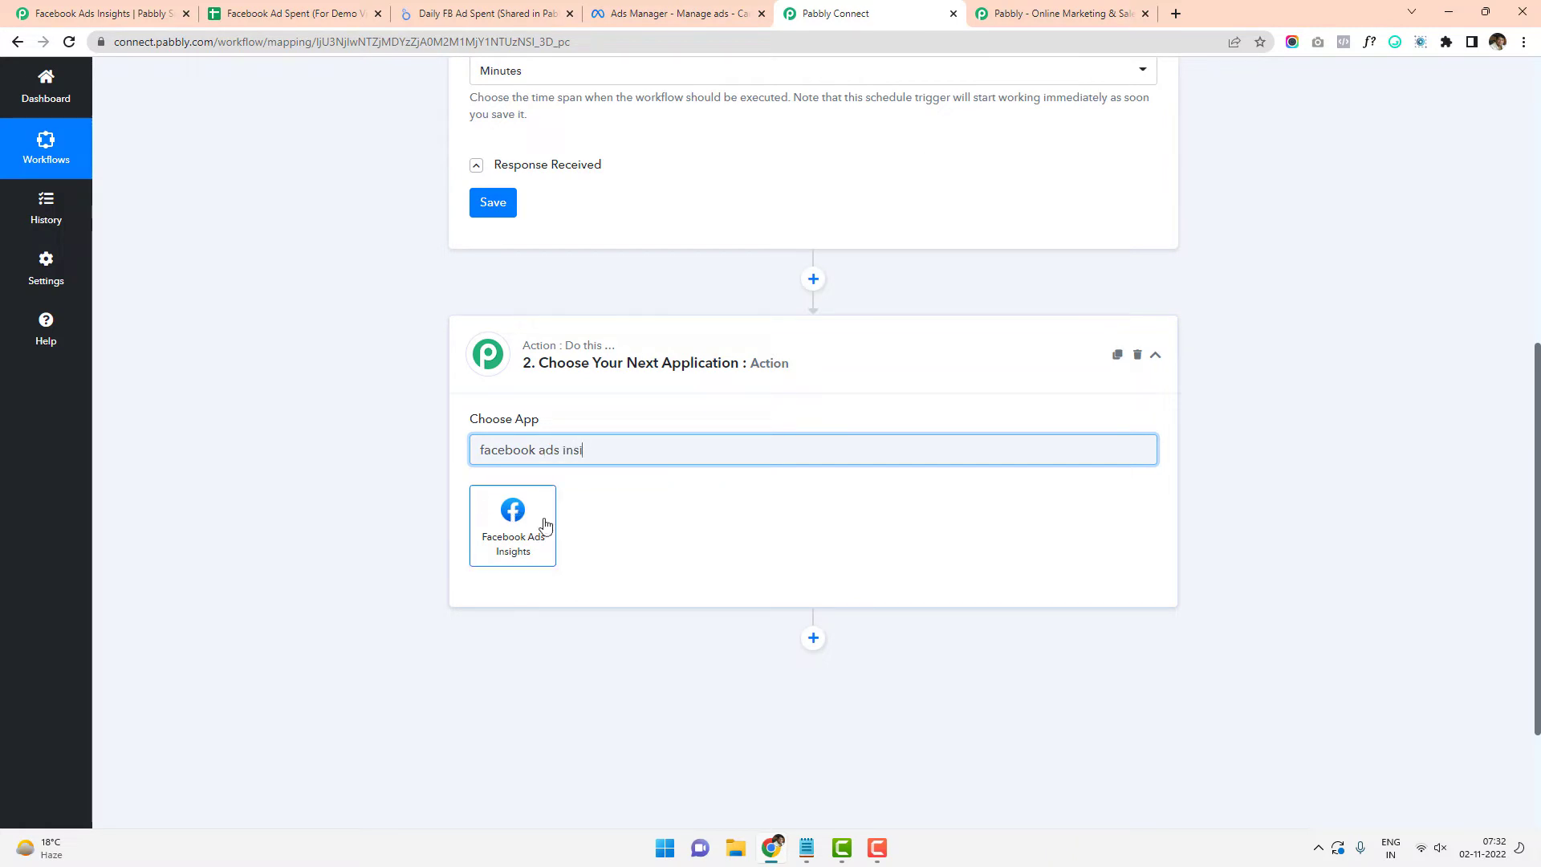
left_click(504, 547)
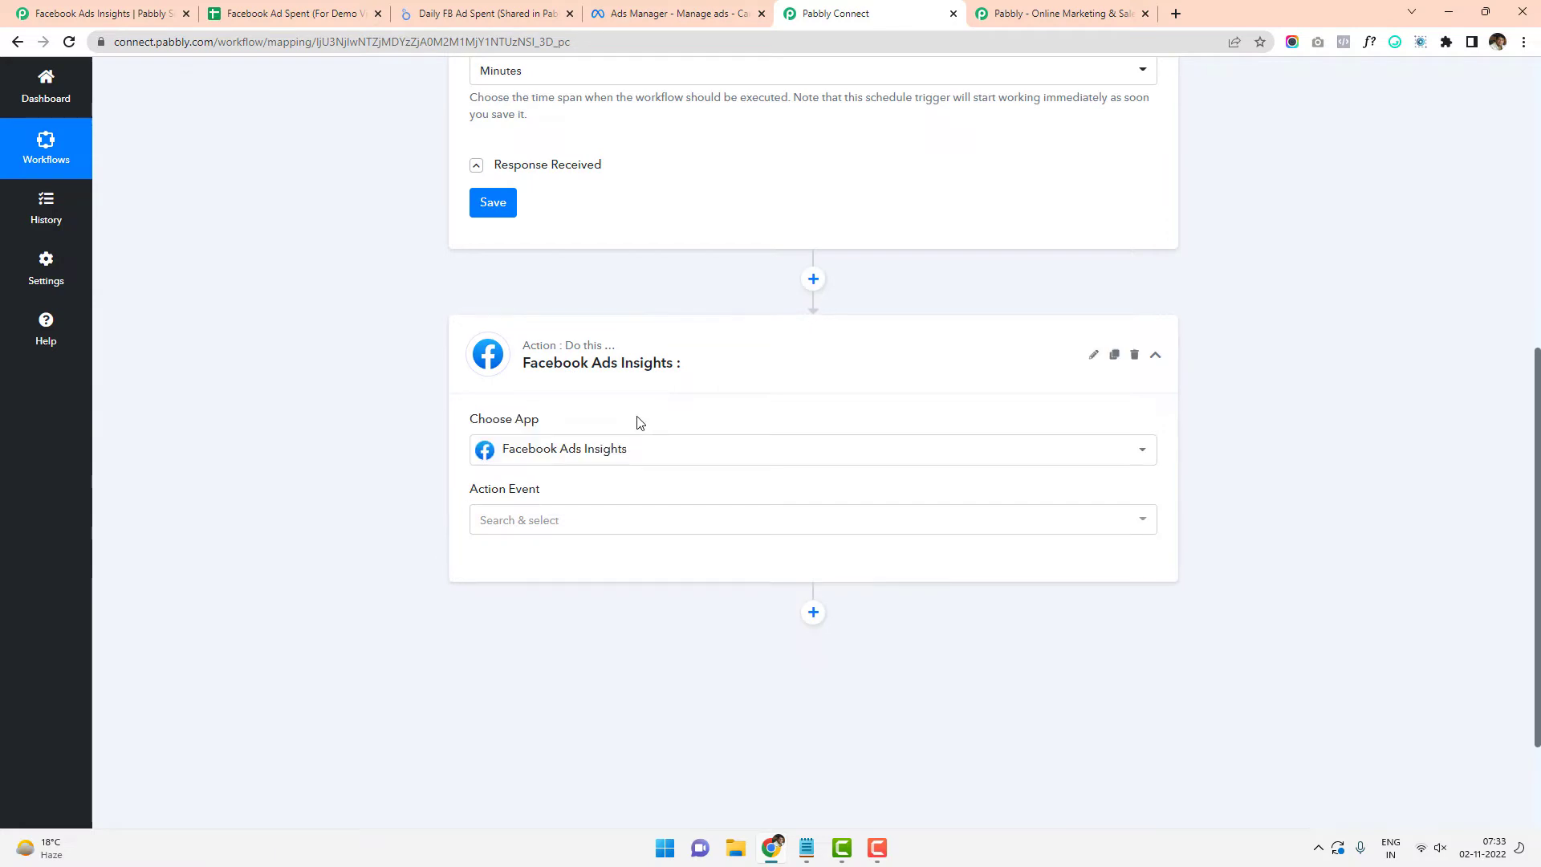
Set the action event to Get Ad Account Insights with Date Presets
left_click(562, 533)
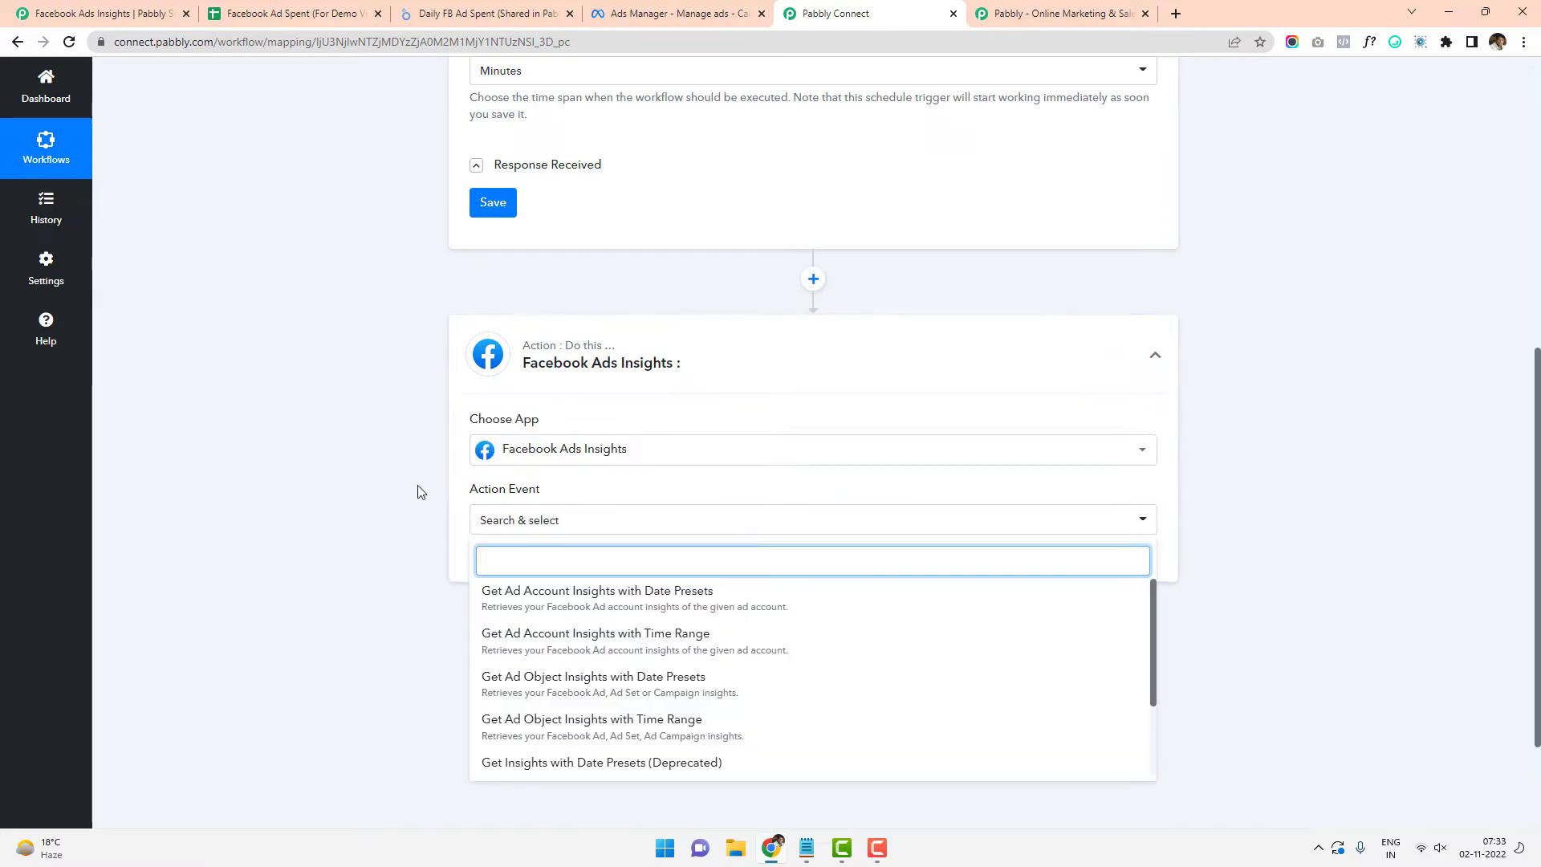
scroll(420, 482, "down", 2)
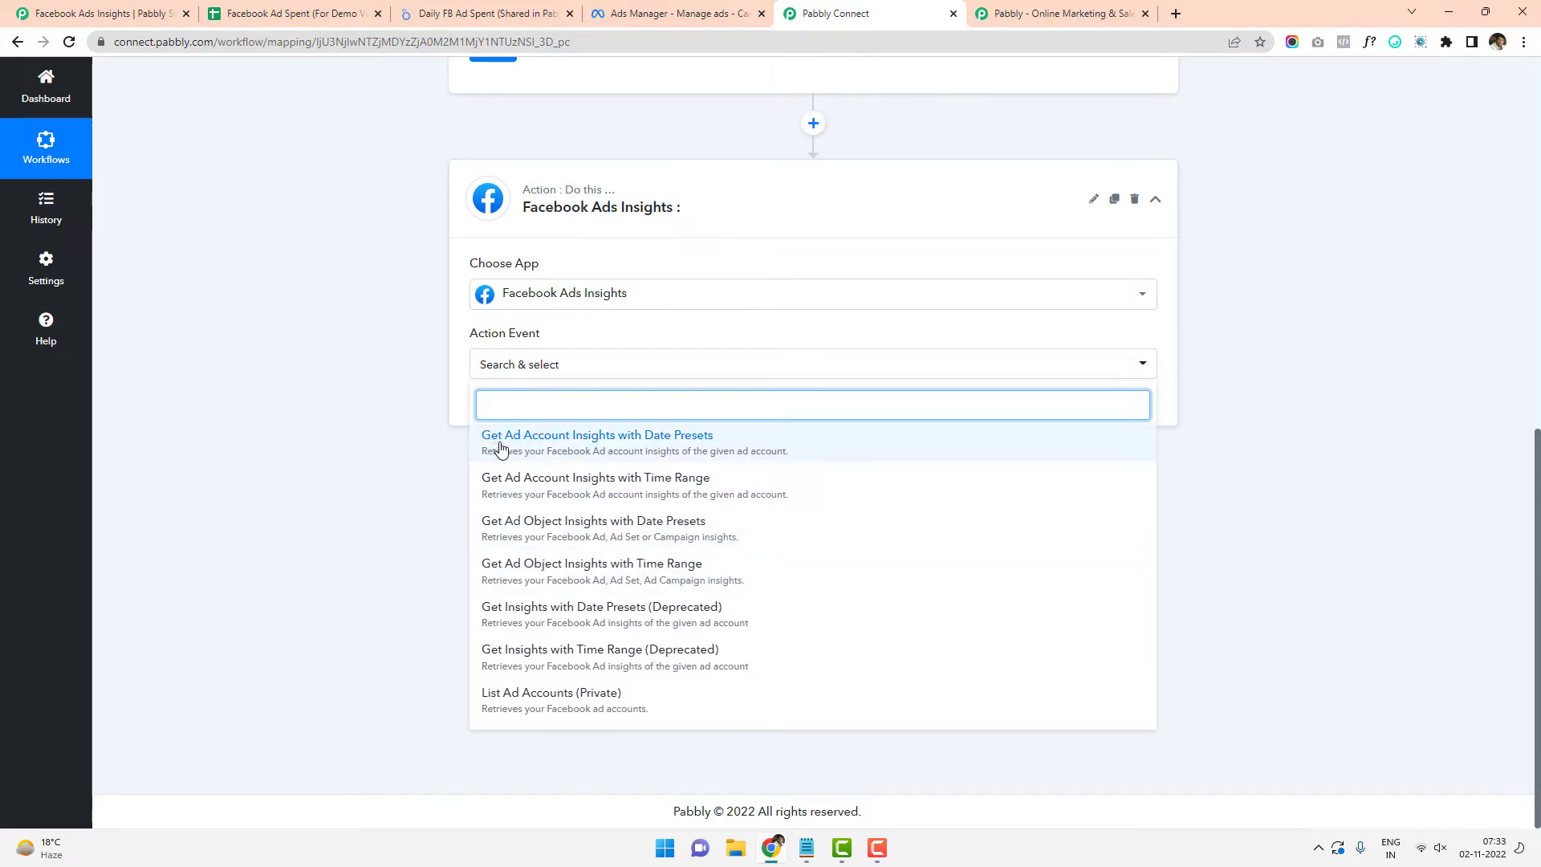
left_click(626, 447)
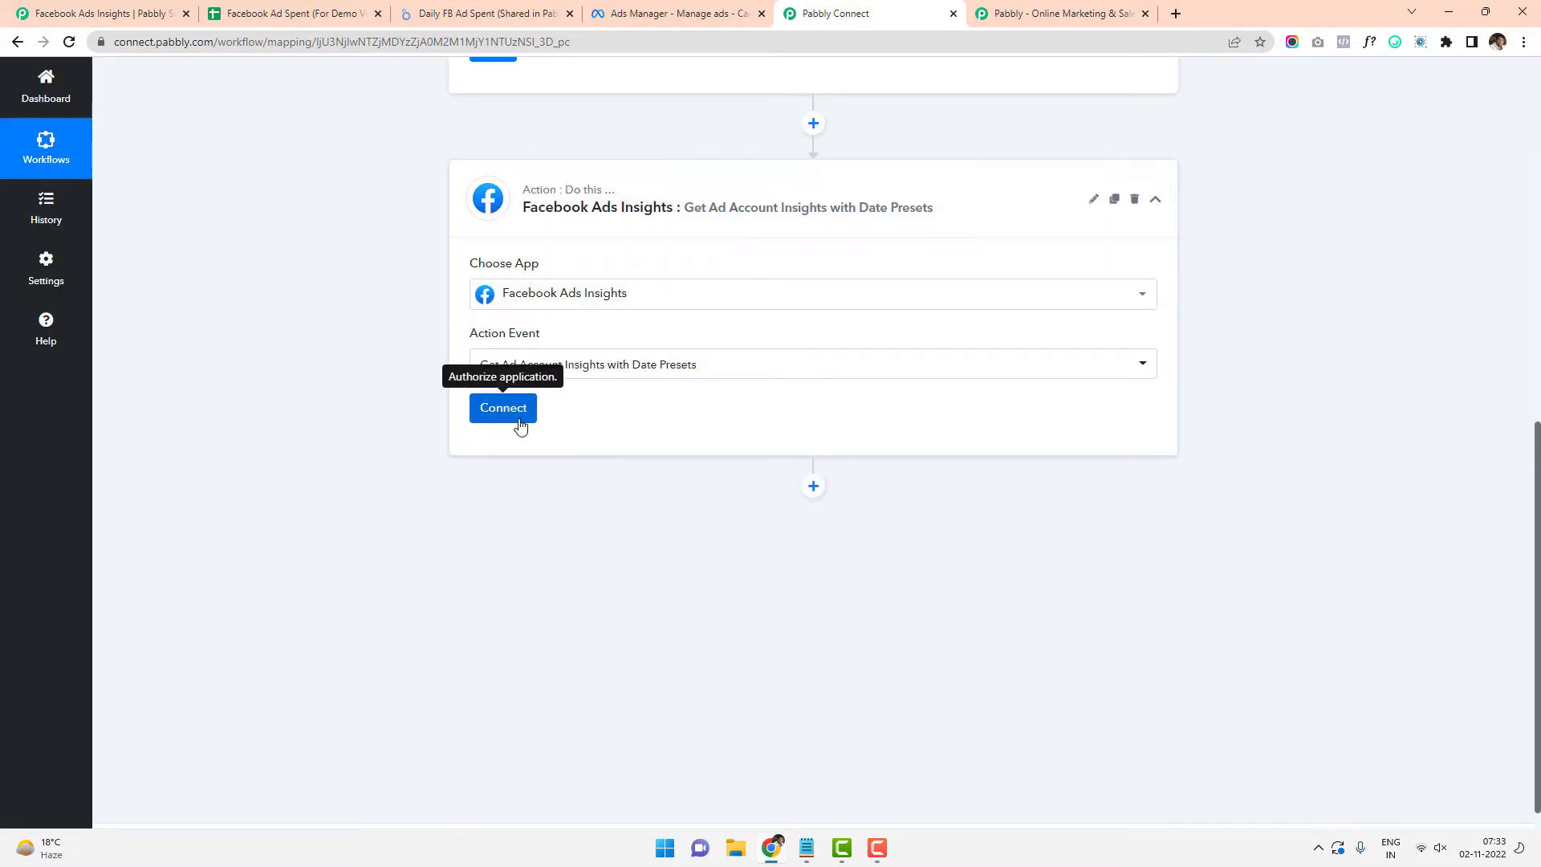
Connect the Facebook Ads Insights account, leave Ad Account empty, and go back to Ads Manager
left_click(519, 423)
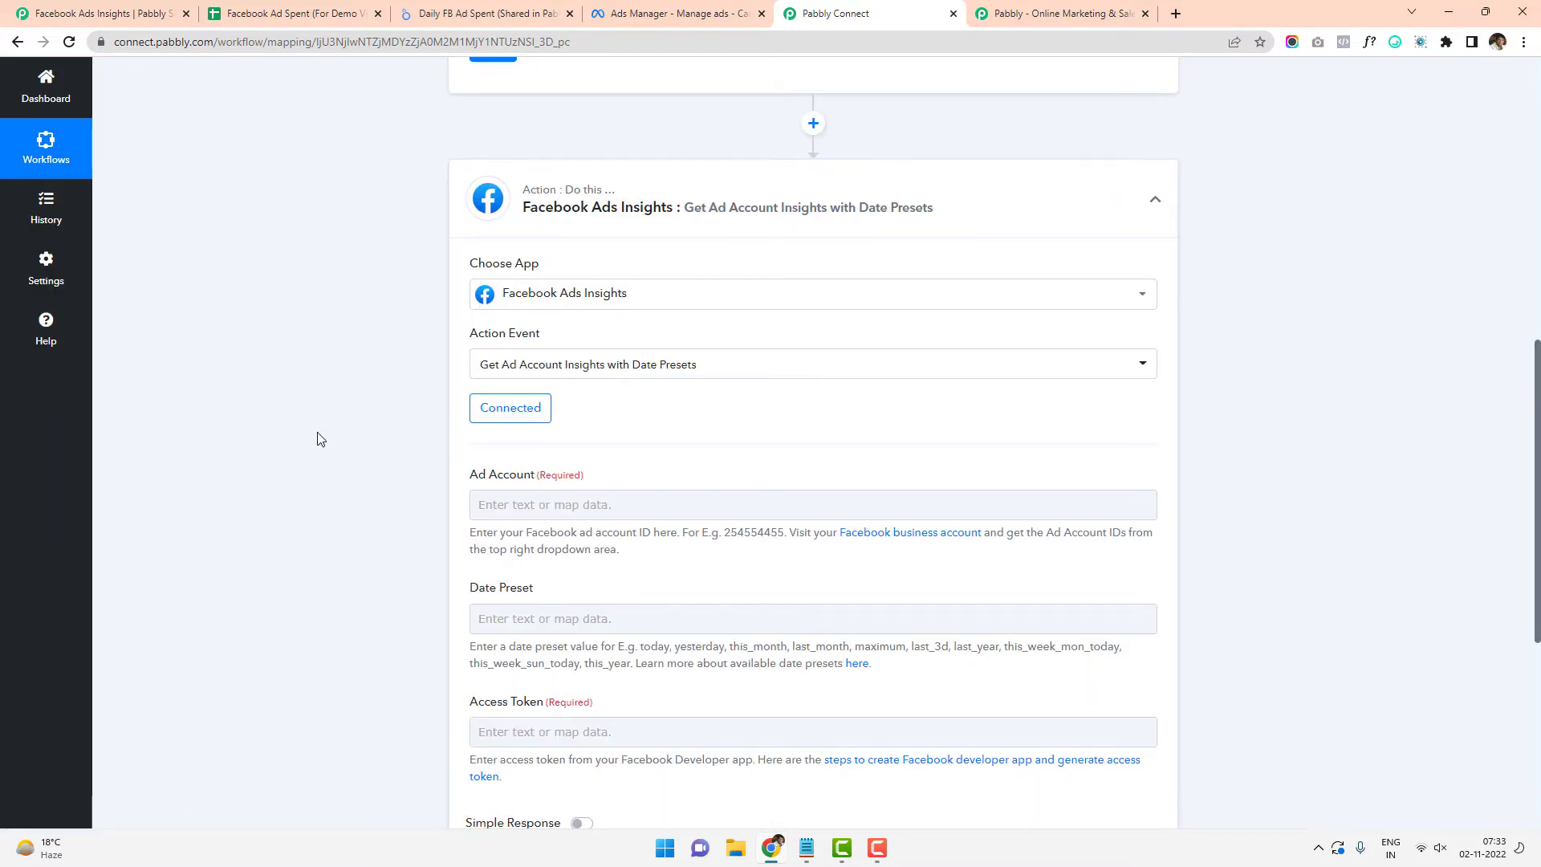
scroll(353, 431, "down", 2)
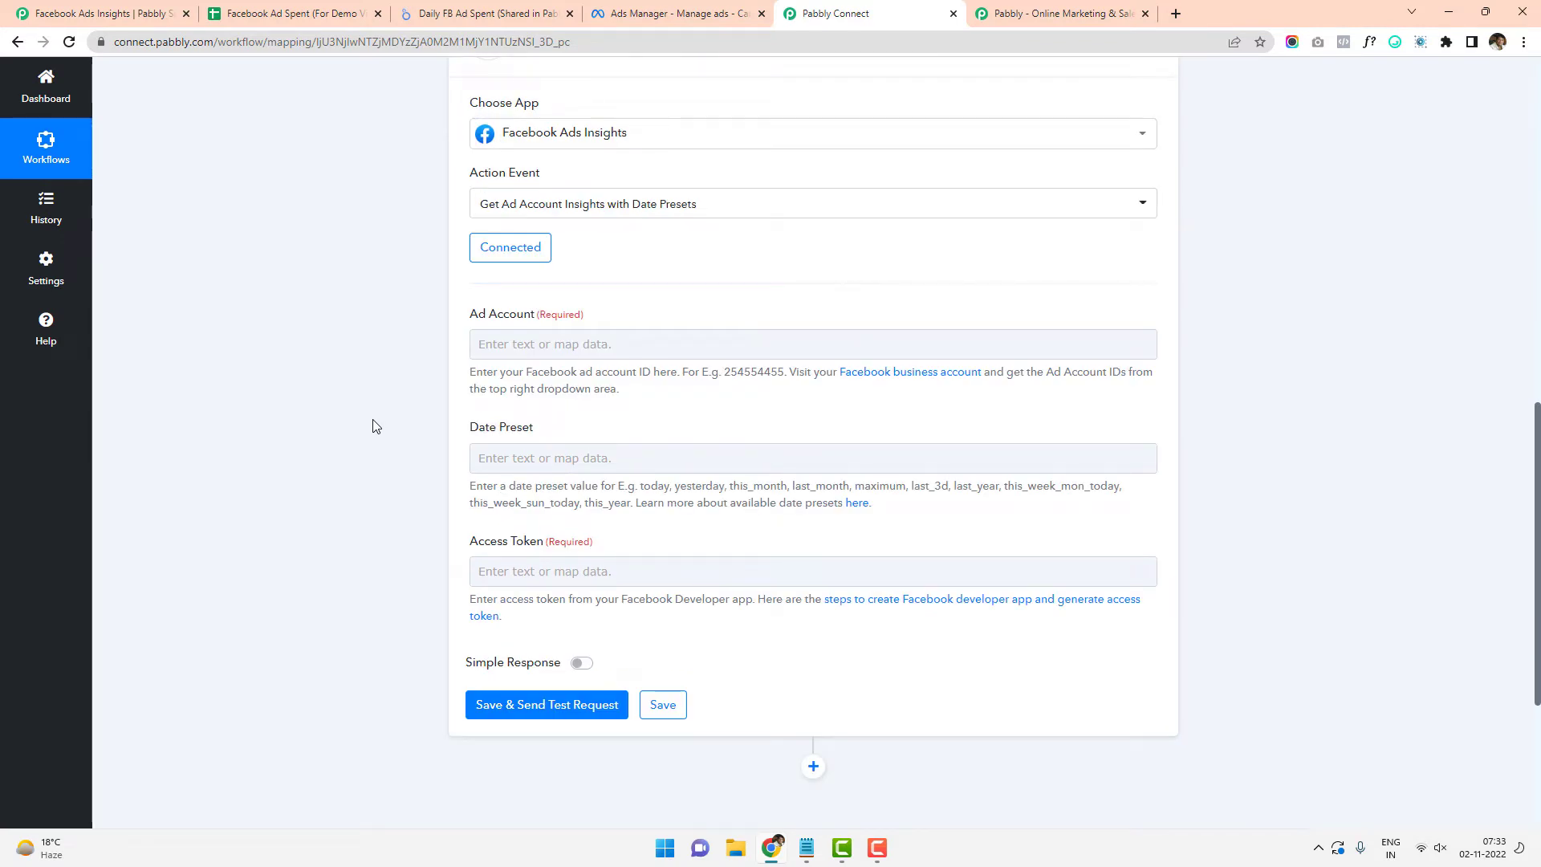
left_click(554, 340)
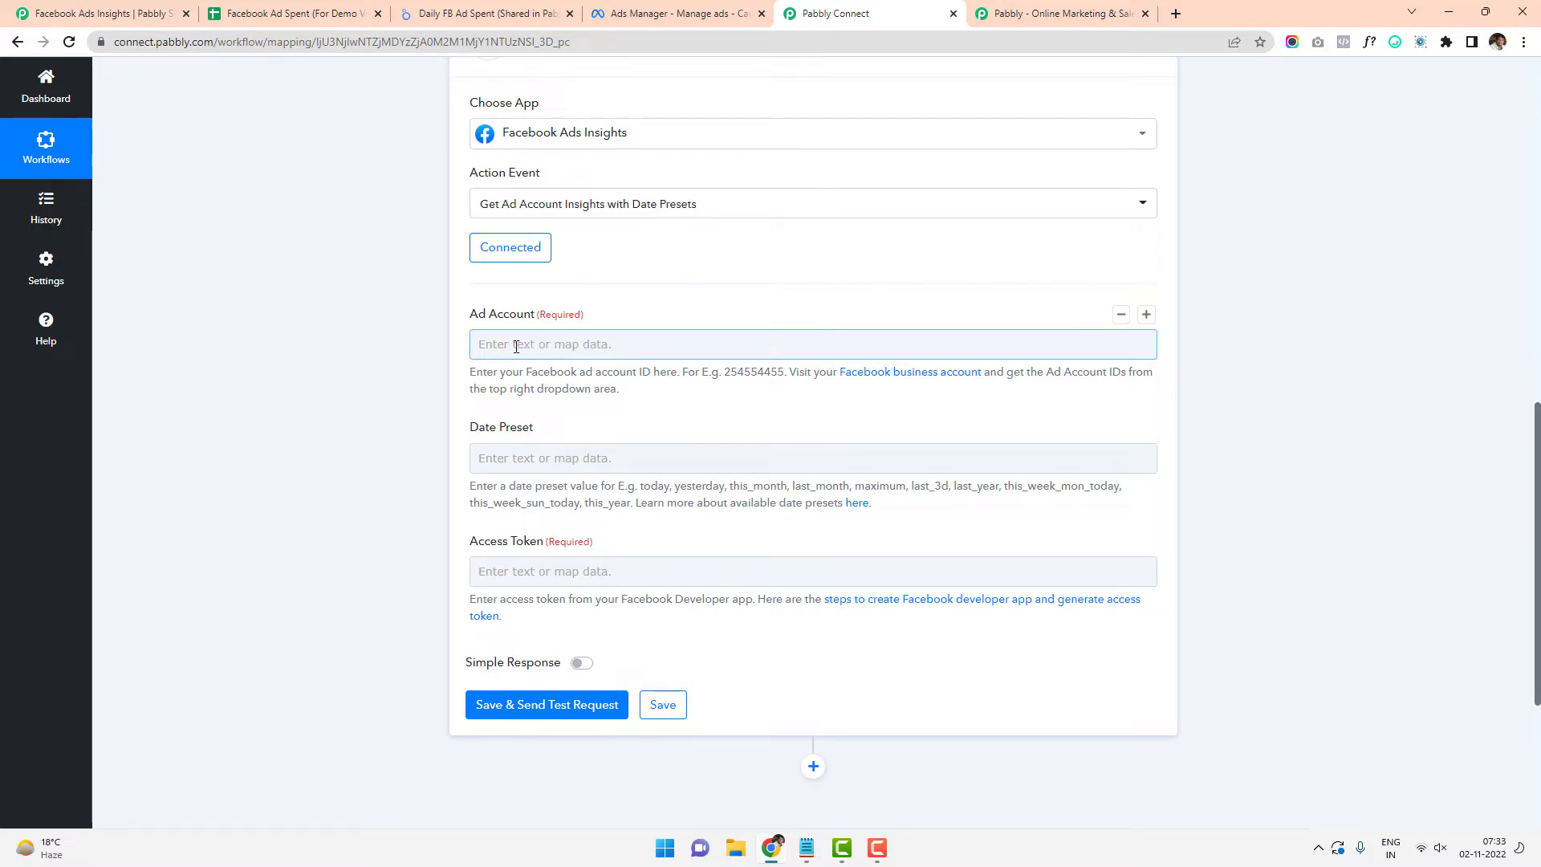
left_click(698, 377)
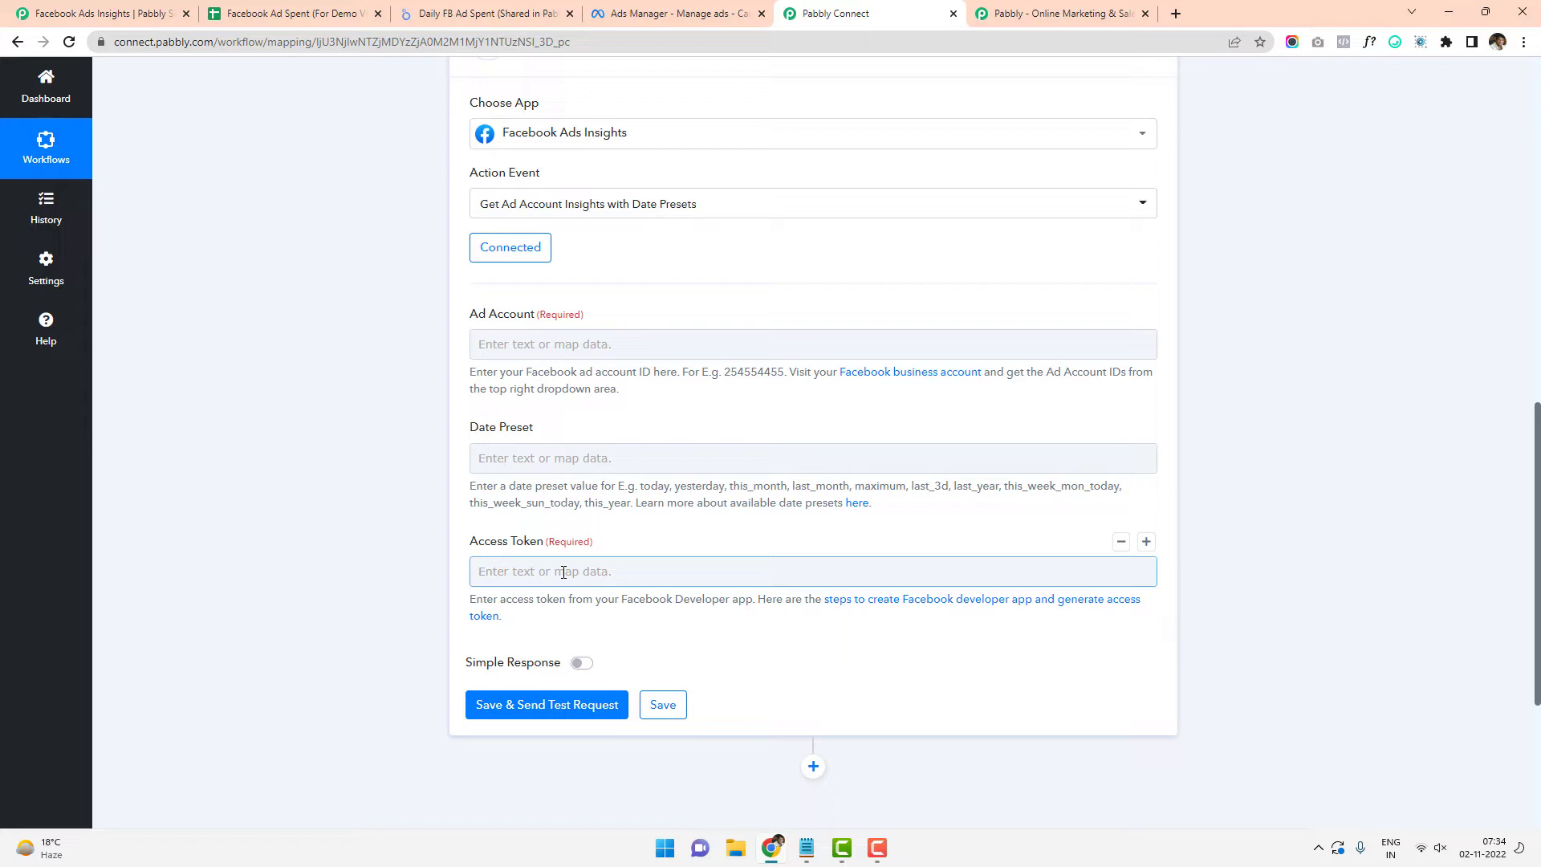
left_click(531, 343)
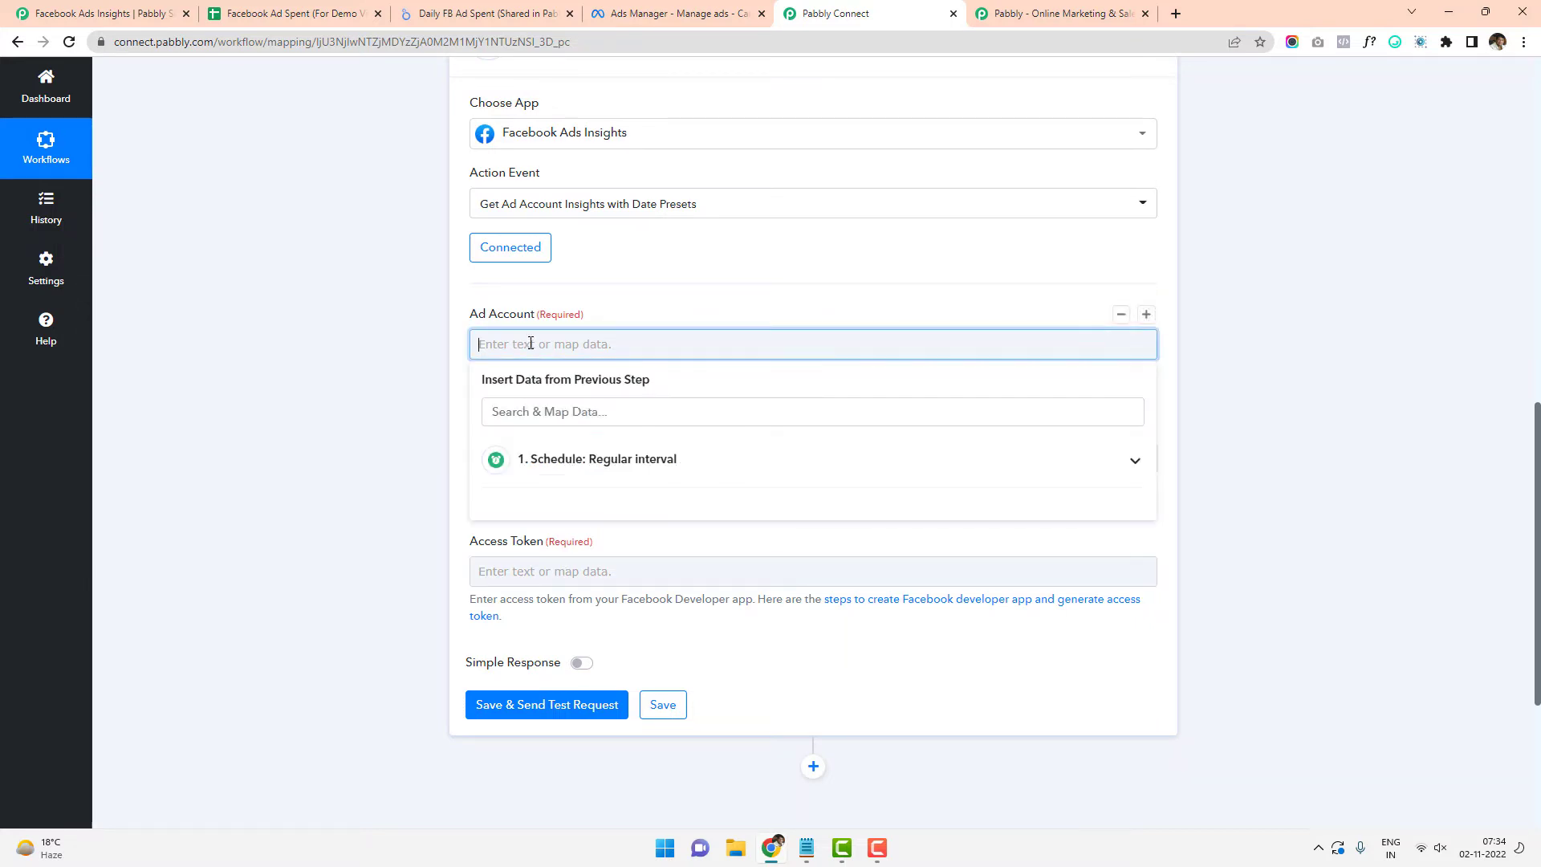
left_click(358, 343)
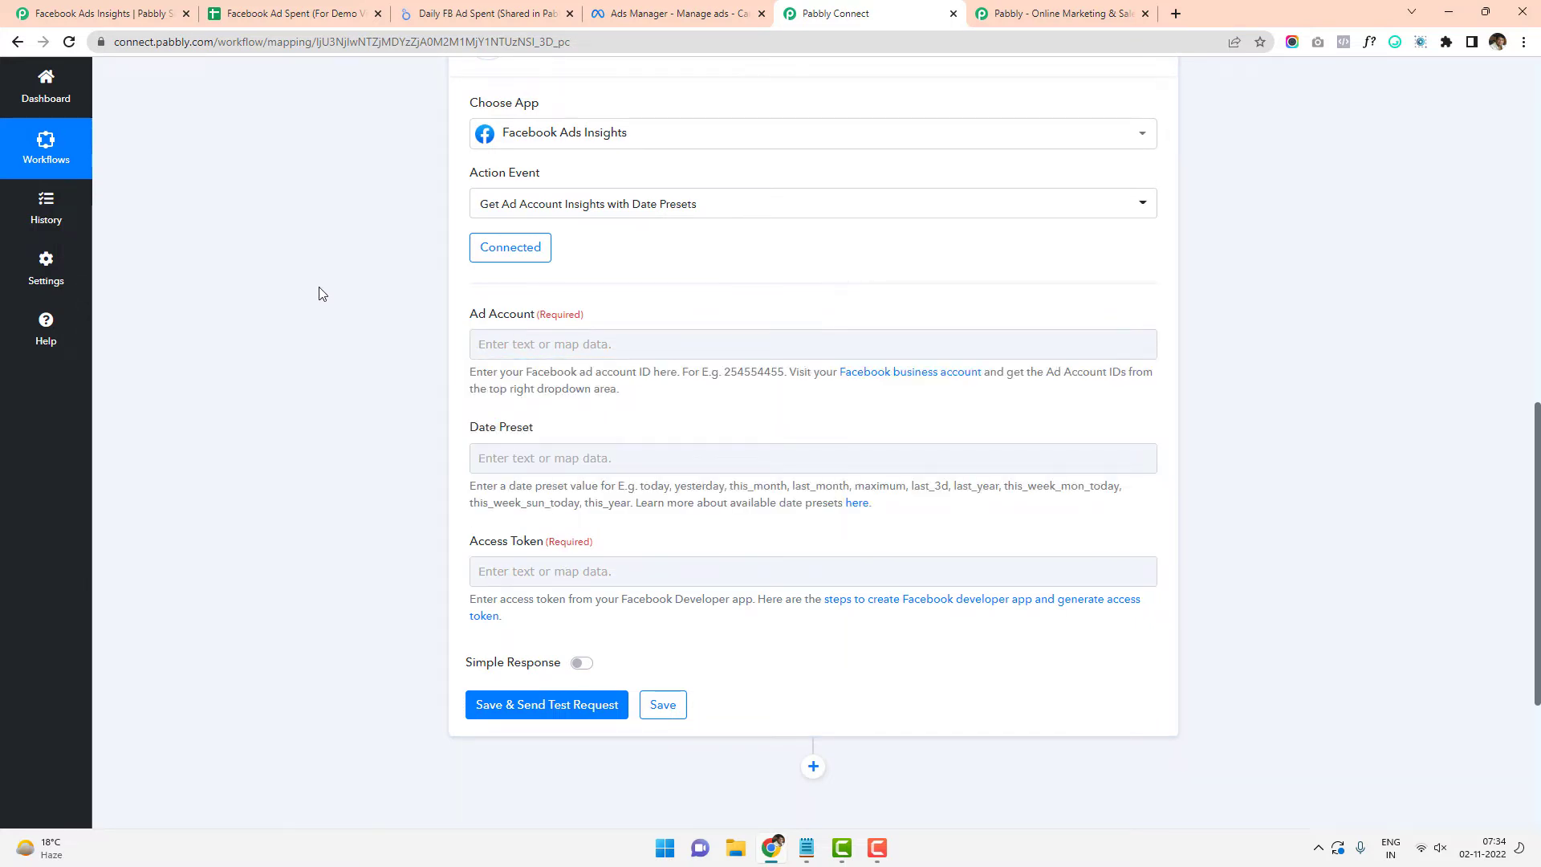
left_click(673, 12)
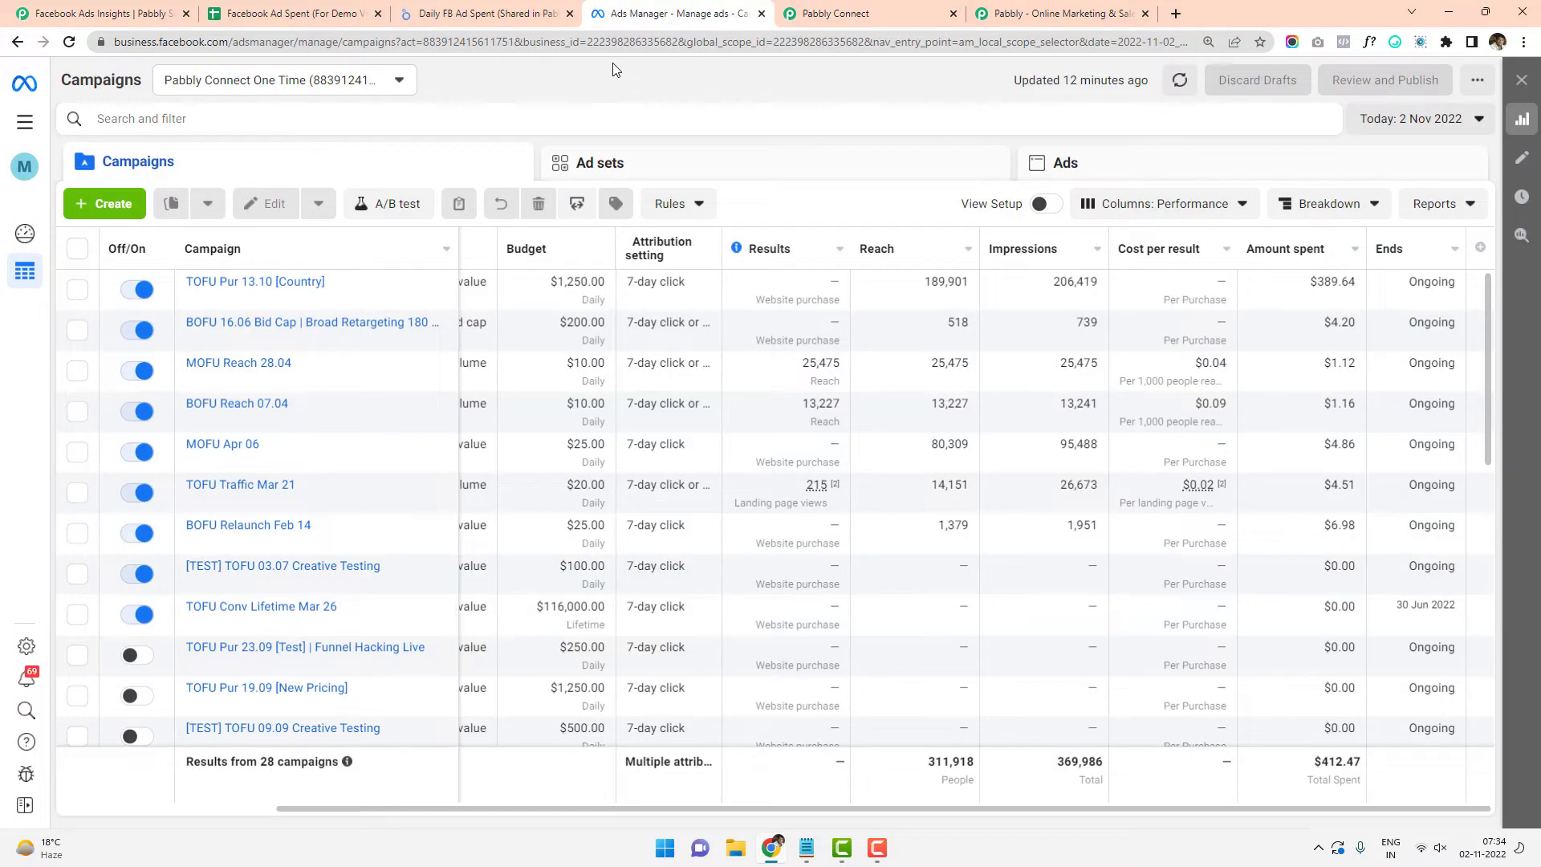
Look up the Pabbly Connect One Time ad account ID and type it into the address bar to copy
left_click(367, 80)
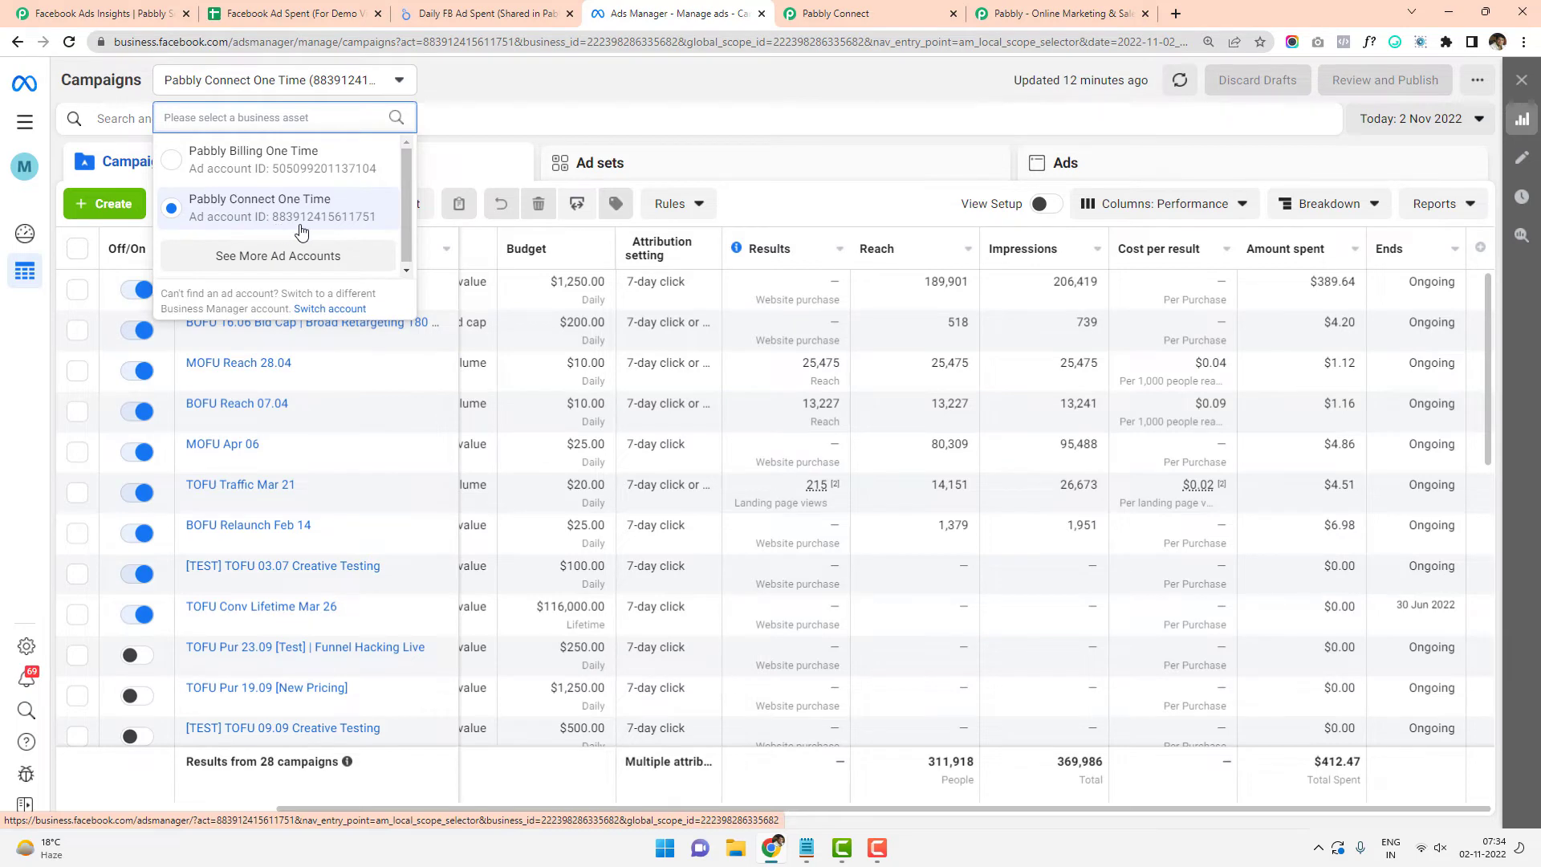
left_click(307, 41)
key("End")
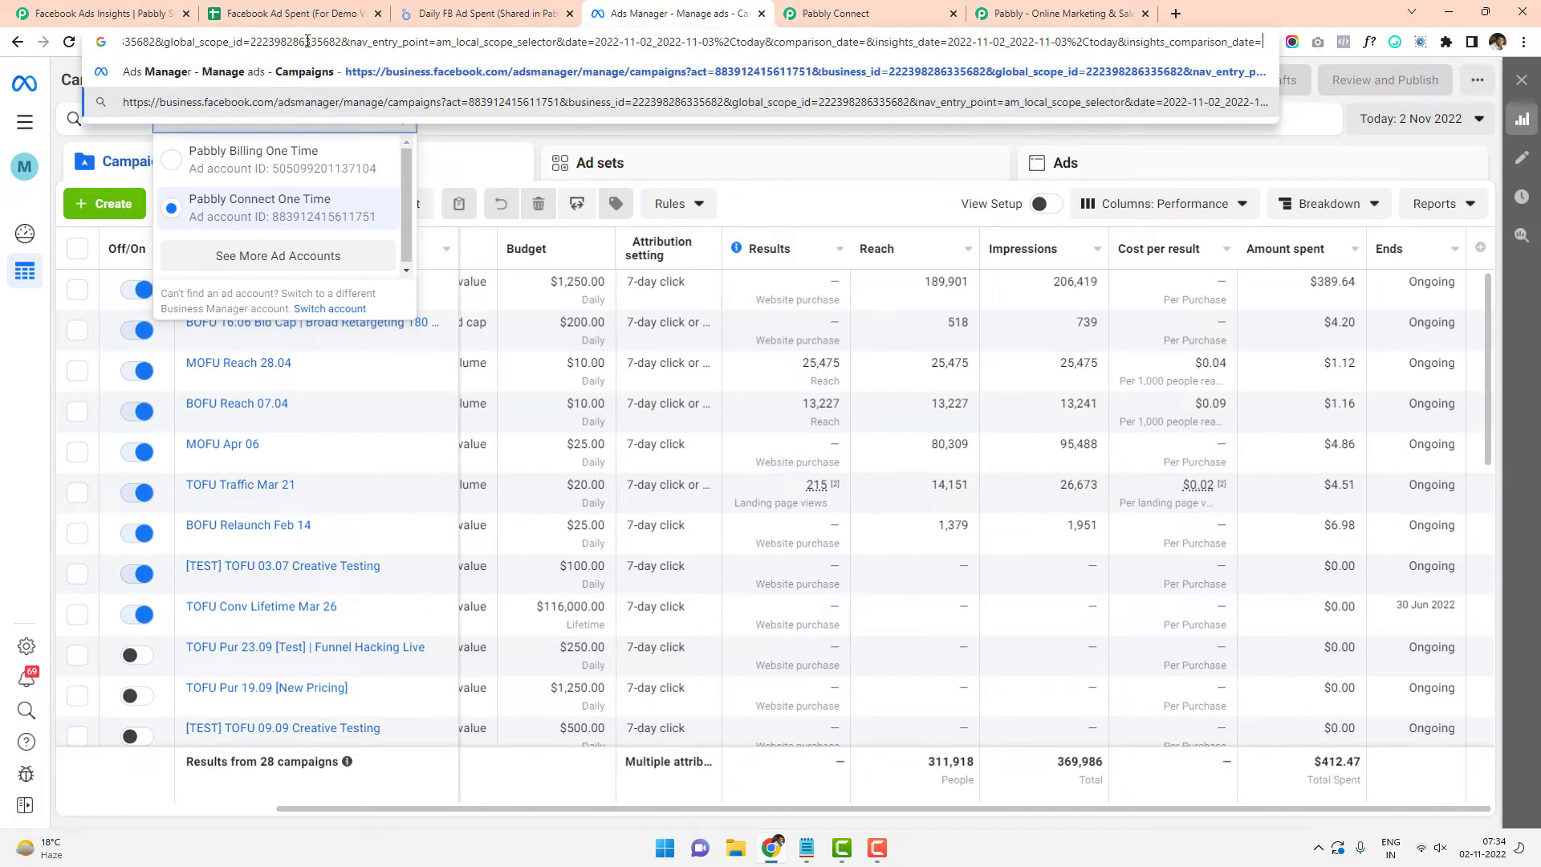
key("ctrl+a")
key("BackSpace")
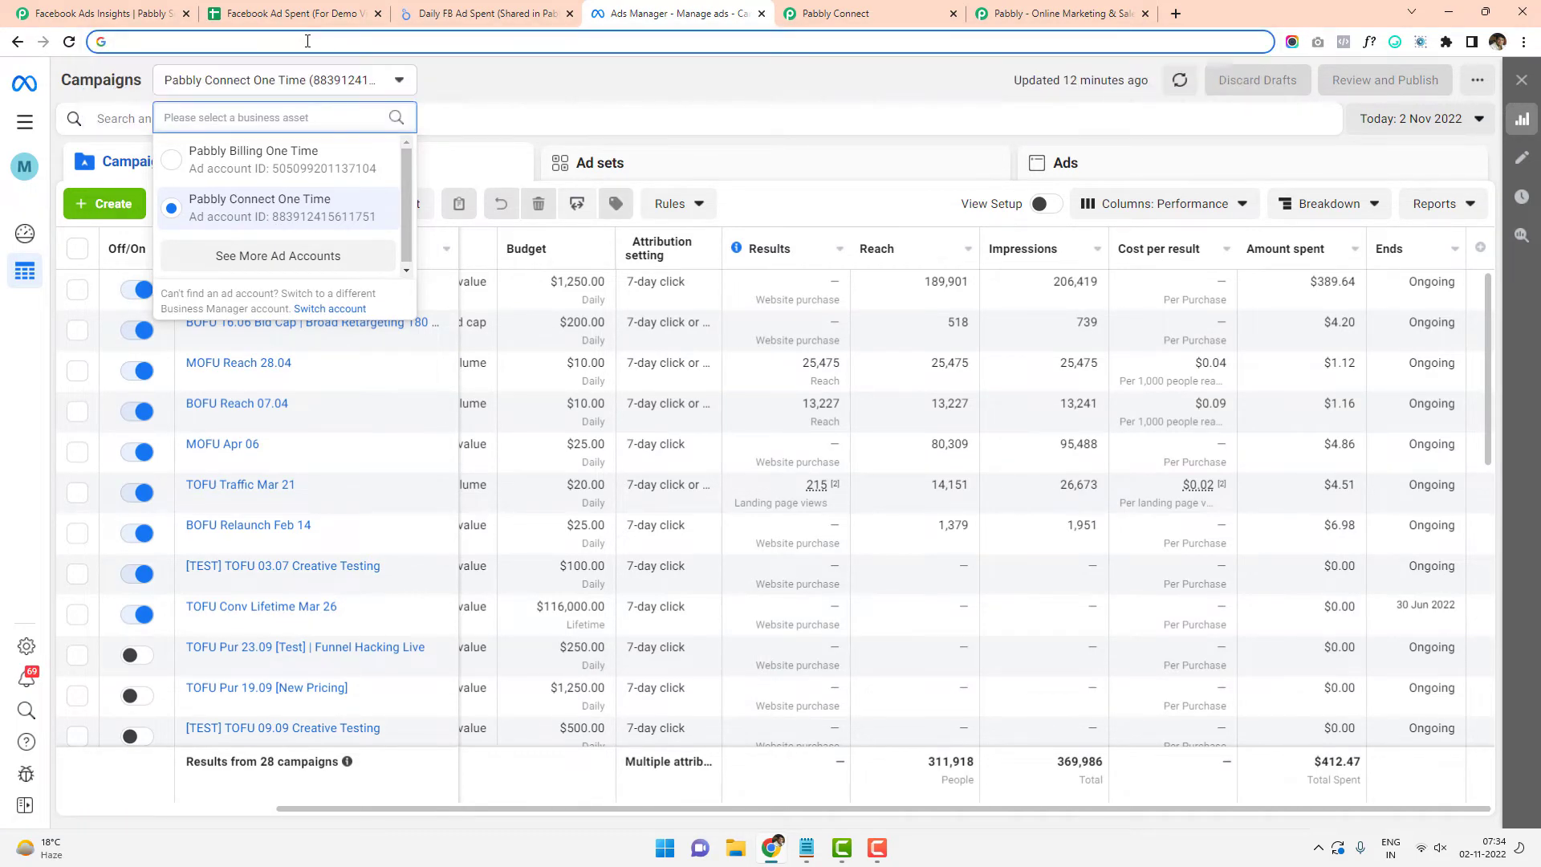
type("88")
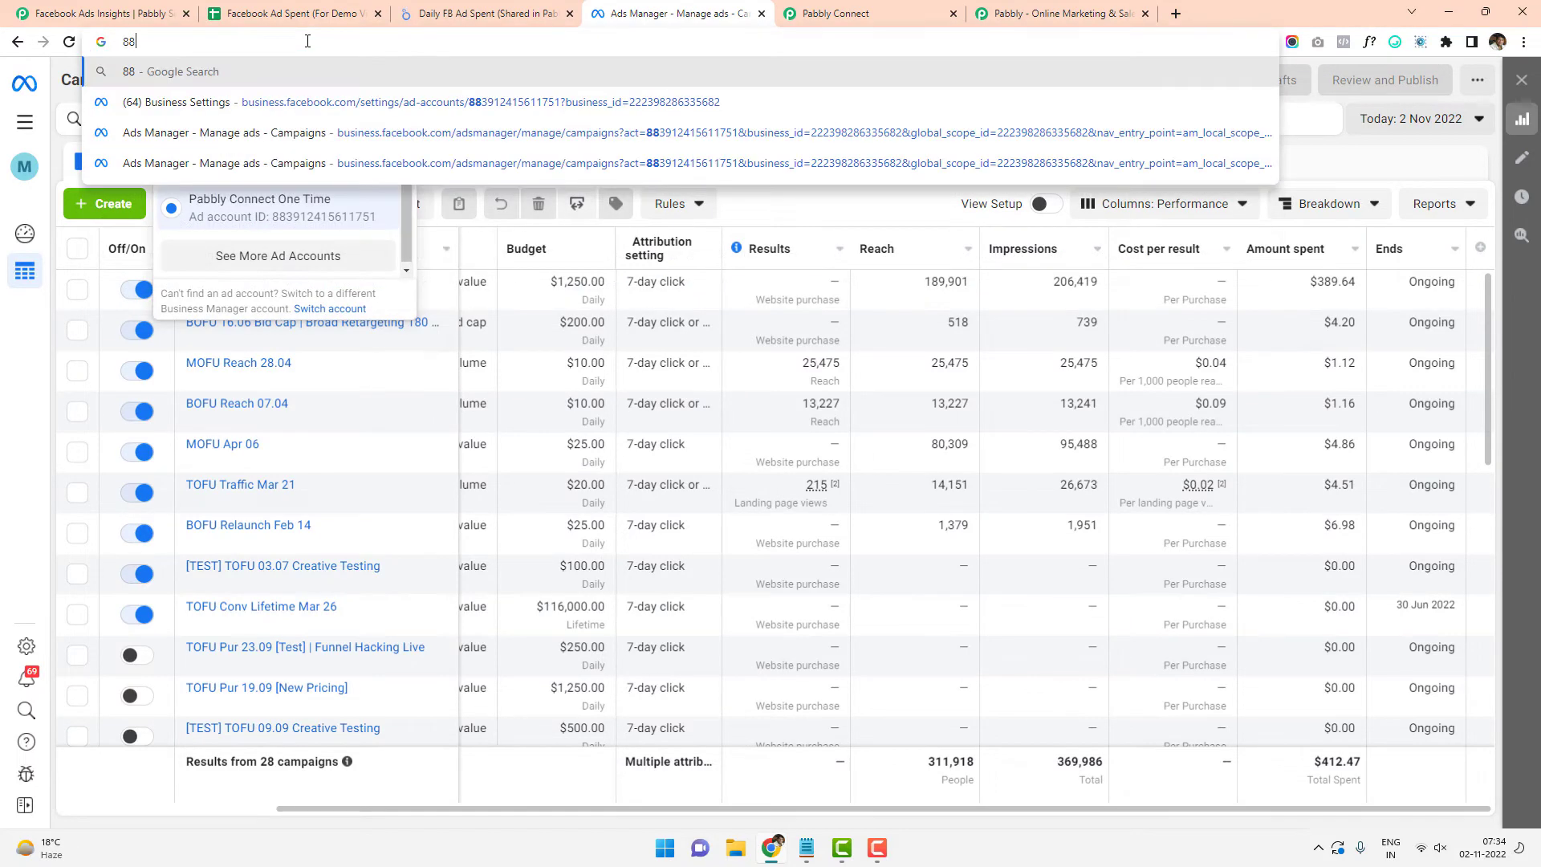
type("39")
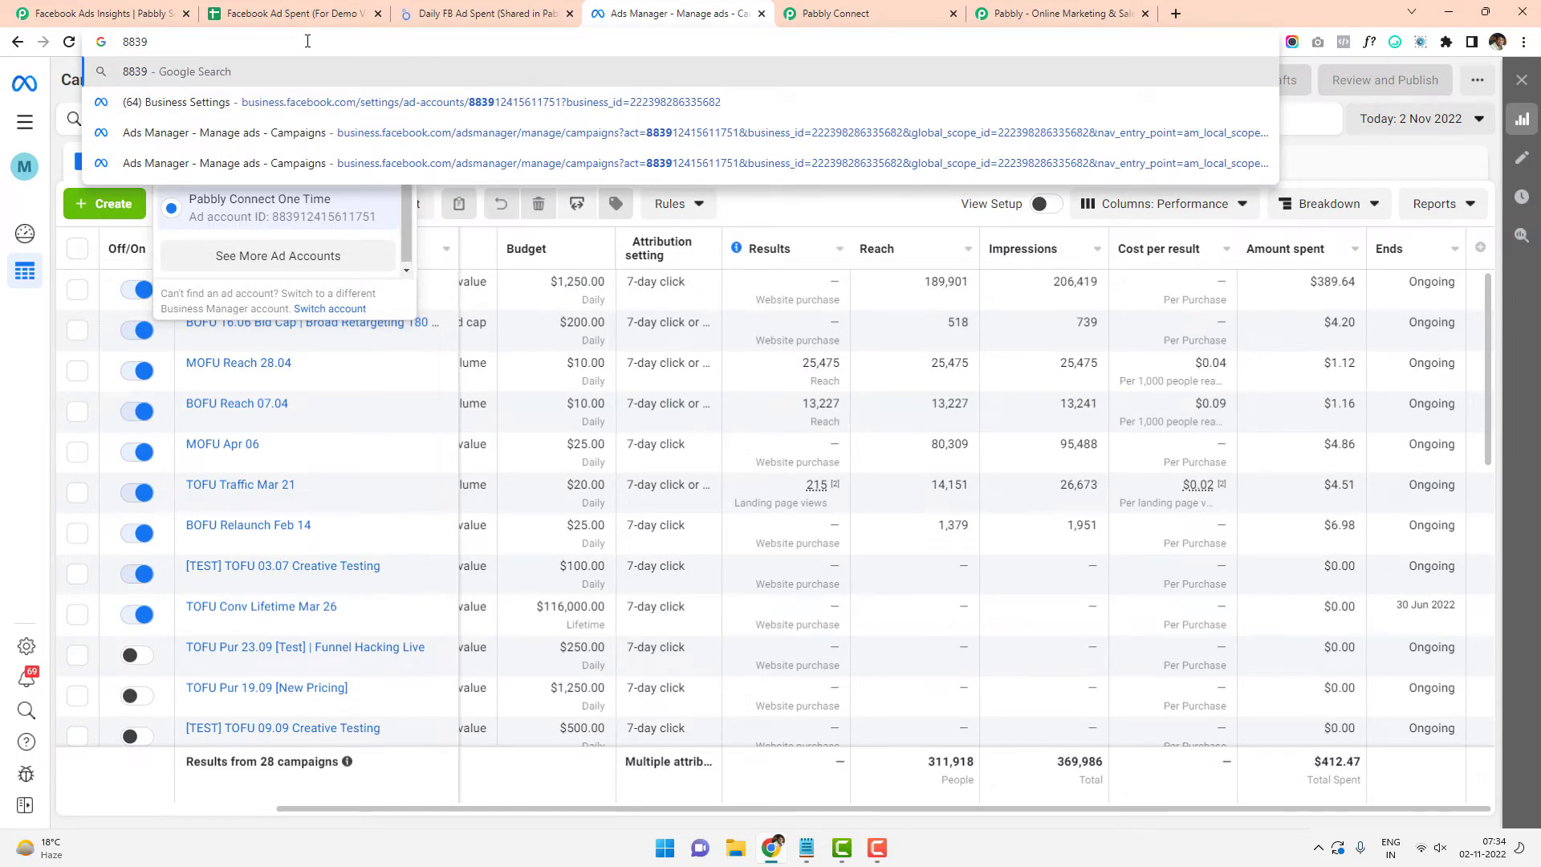
type("12")
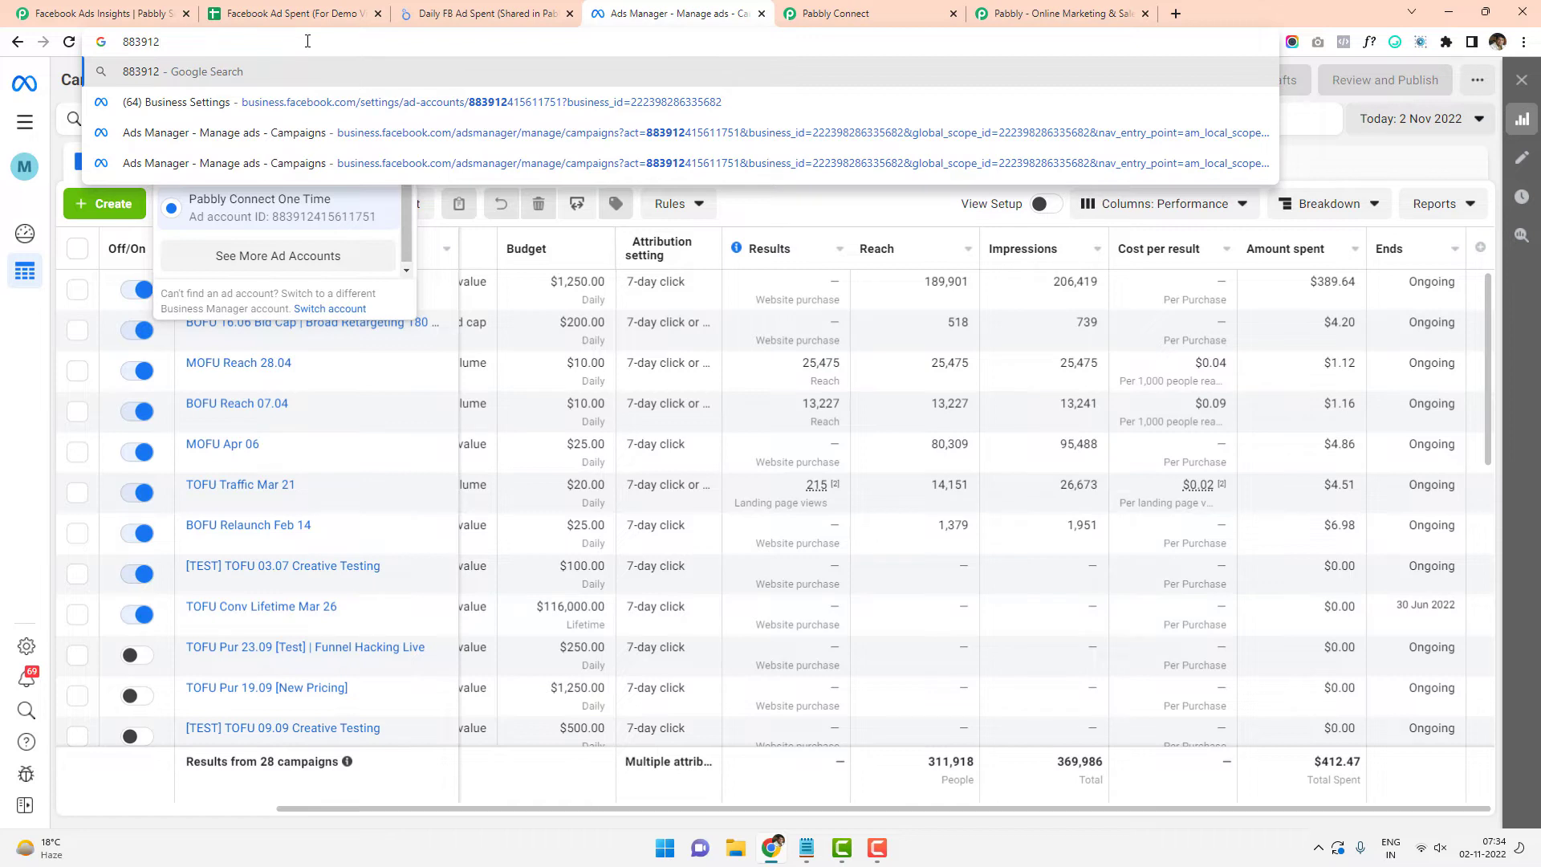
type("4156")
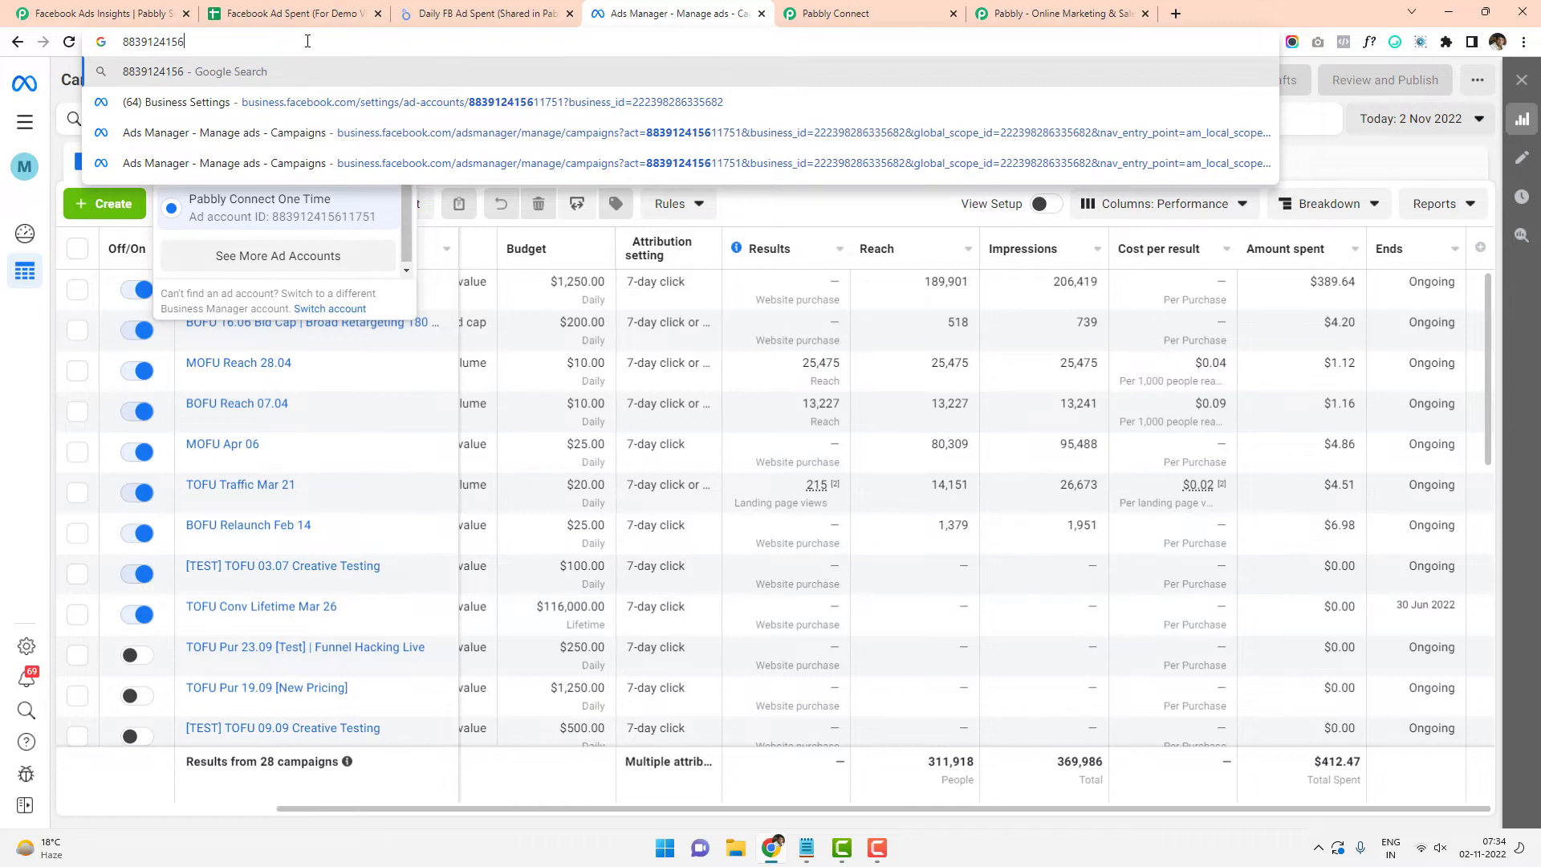
type("11")
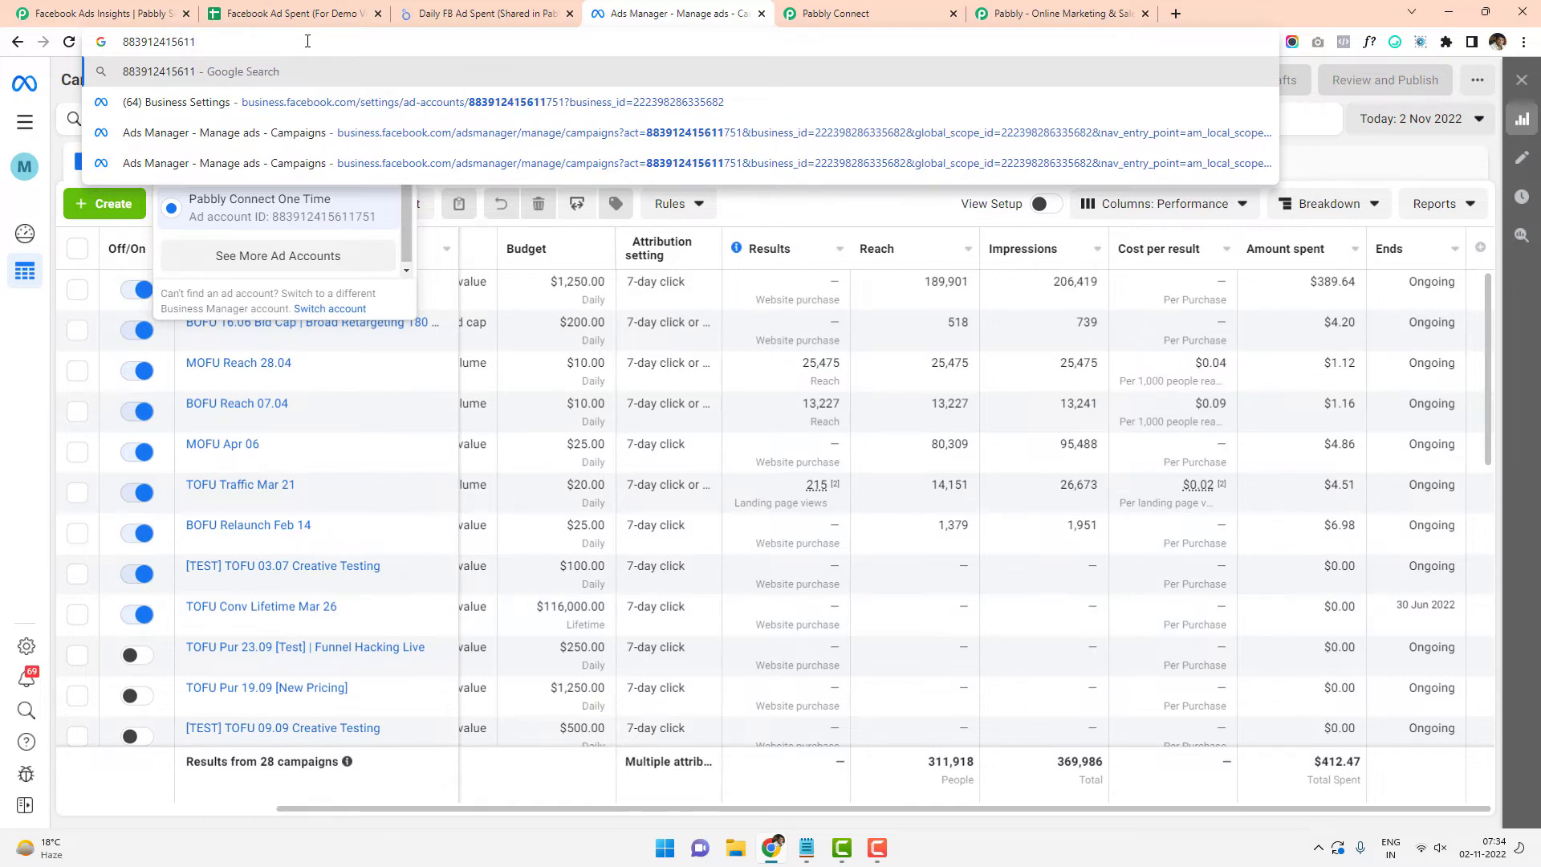
type("751")
key("ctrl+a")
key("ctrl+c")
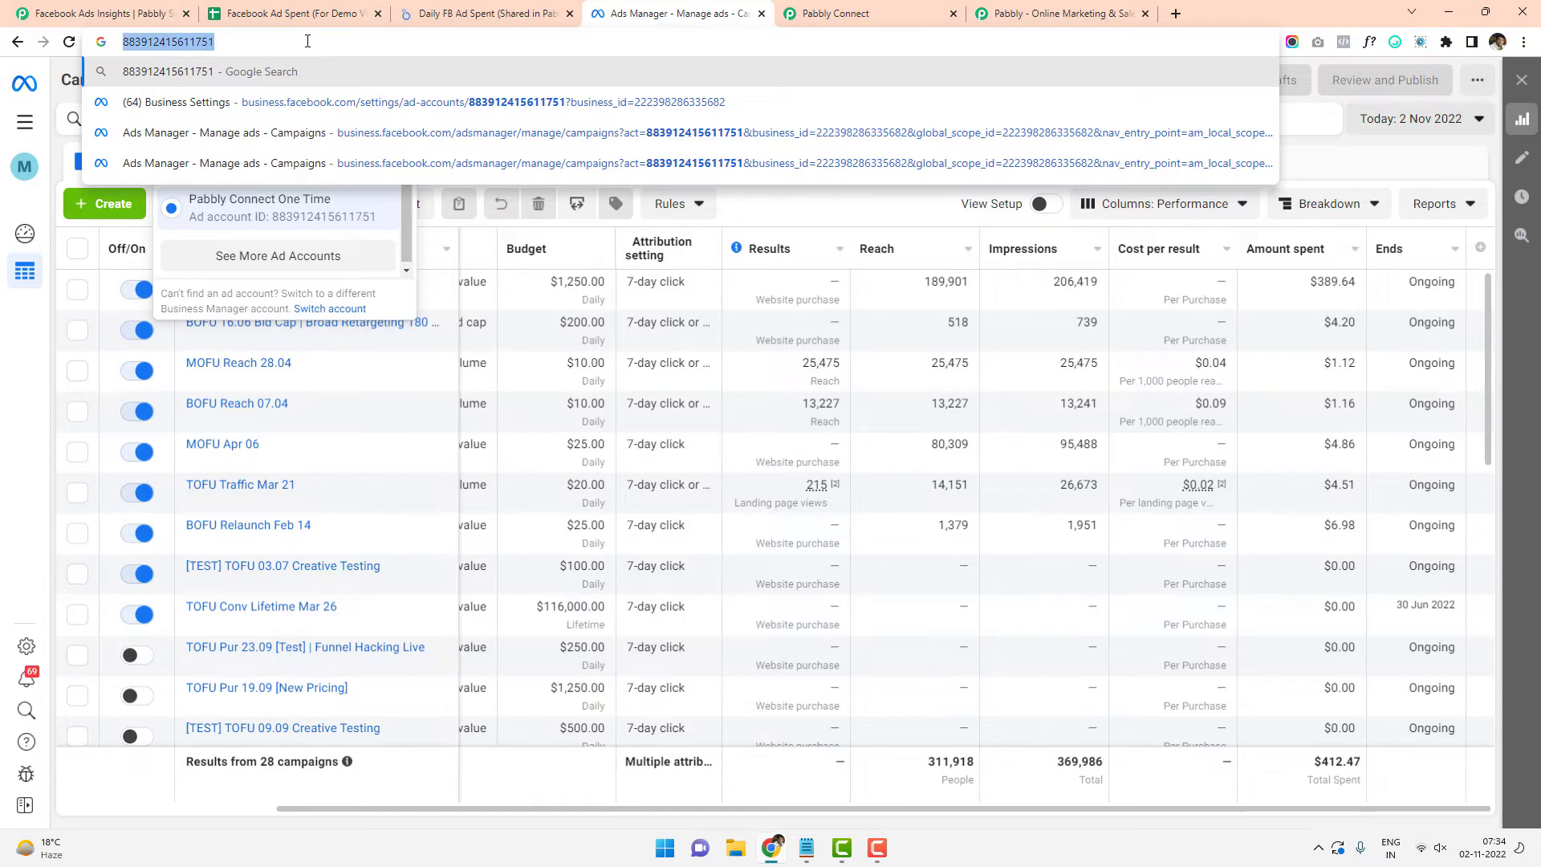
Paste the copied ad account ID into the action's Ad Account field
left_click(844, 11)
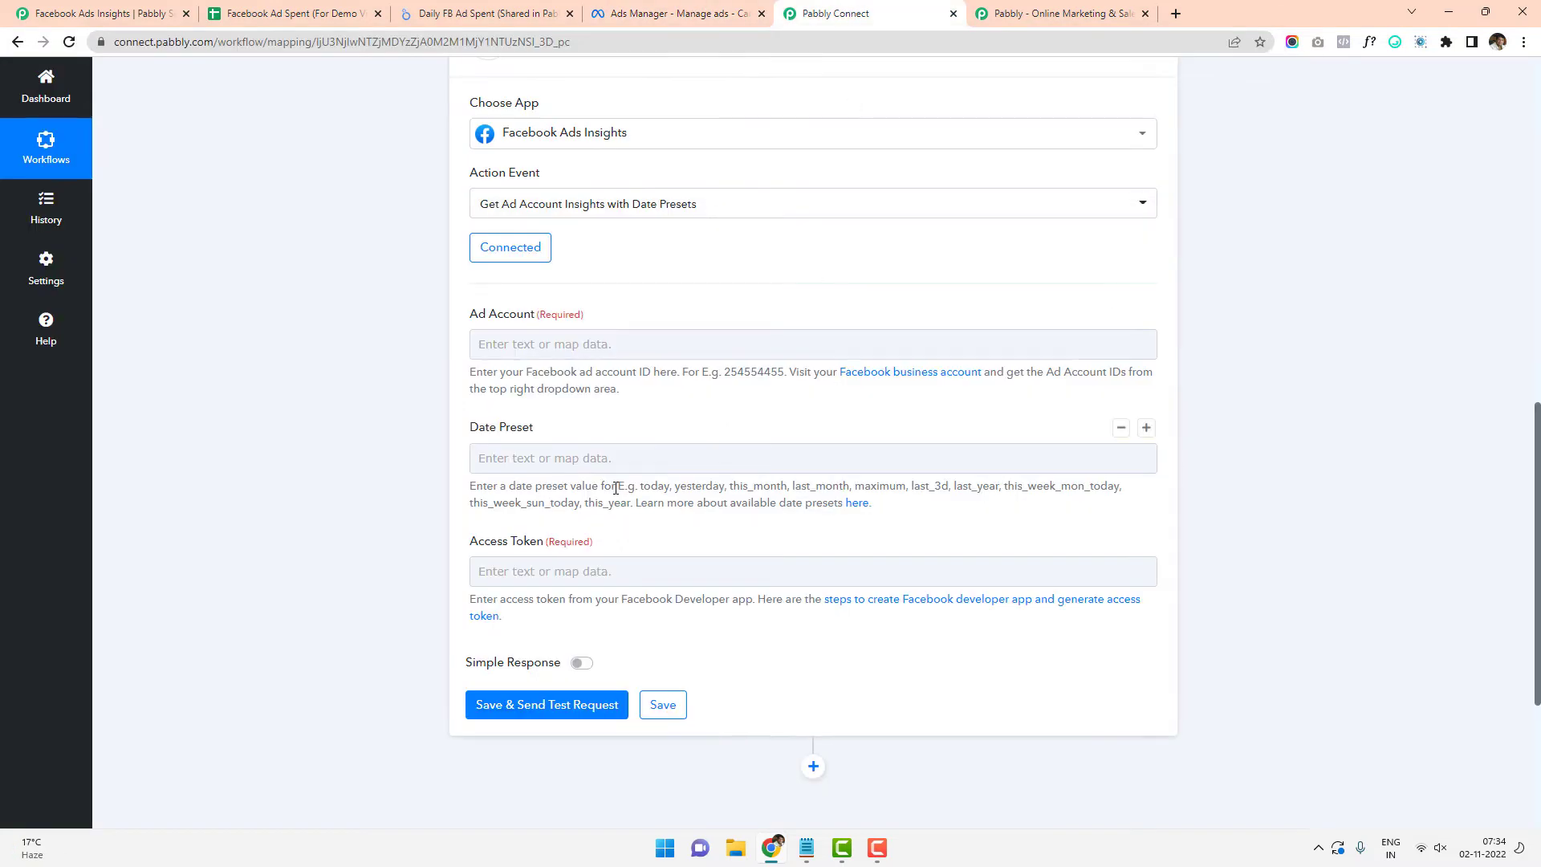
left_click(574, 344)
key("ctrl+v")
left_click(377, 345)
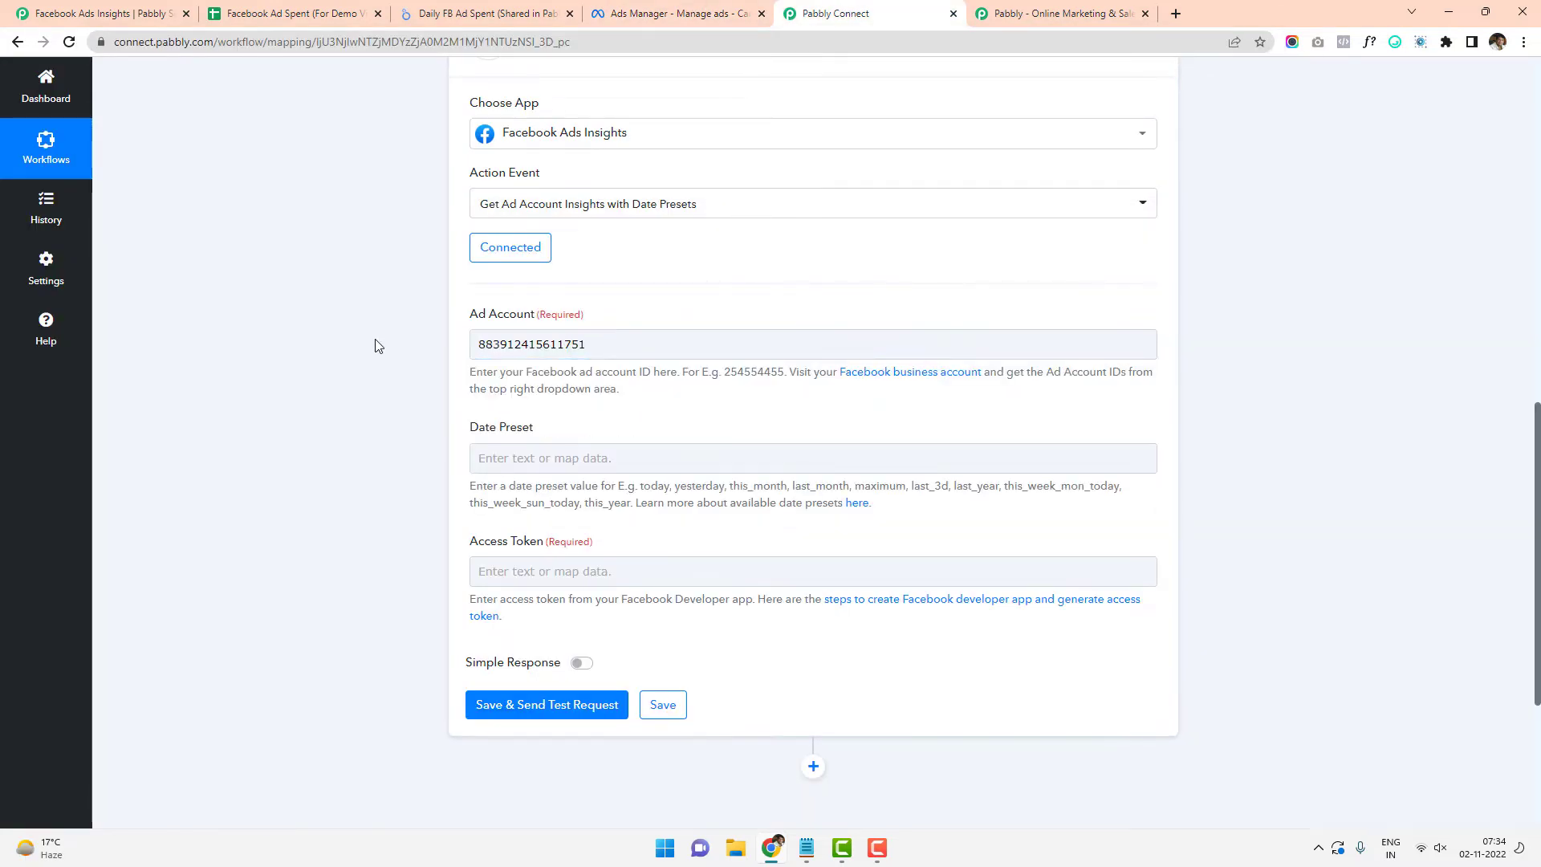
Set the Date Preset field to 'today'
left_click(546, 456)
type("today")
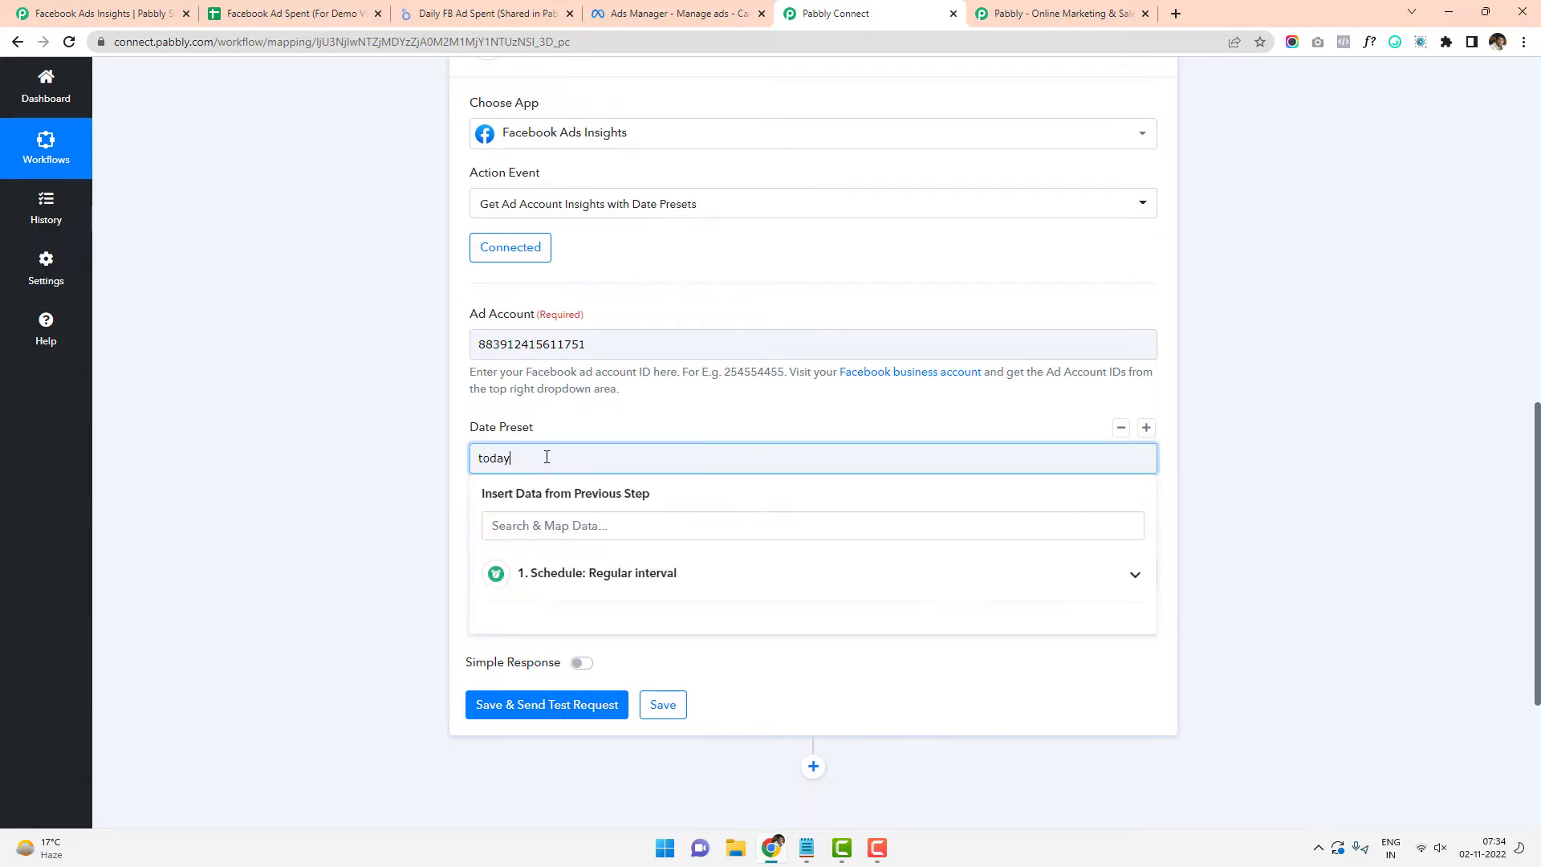
left_click(350, 459)
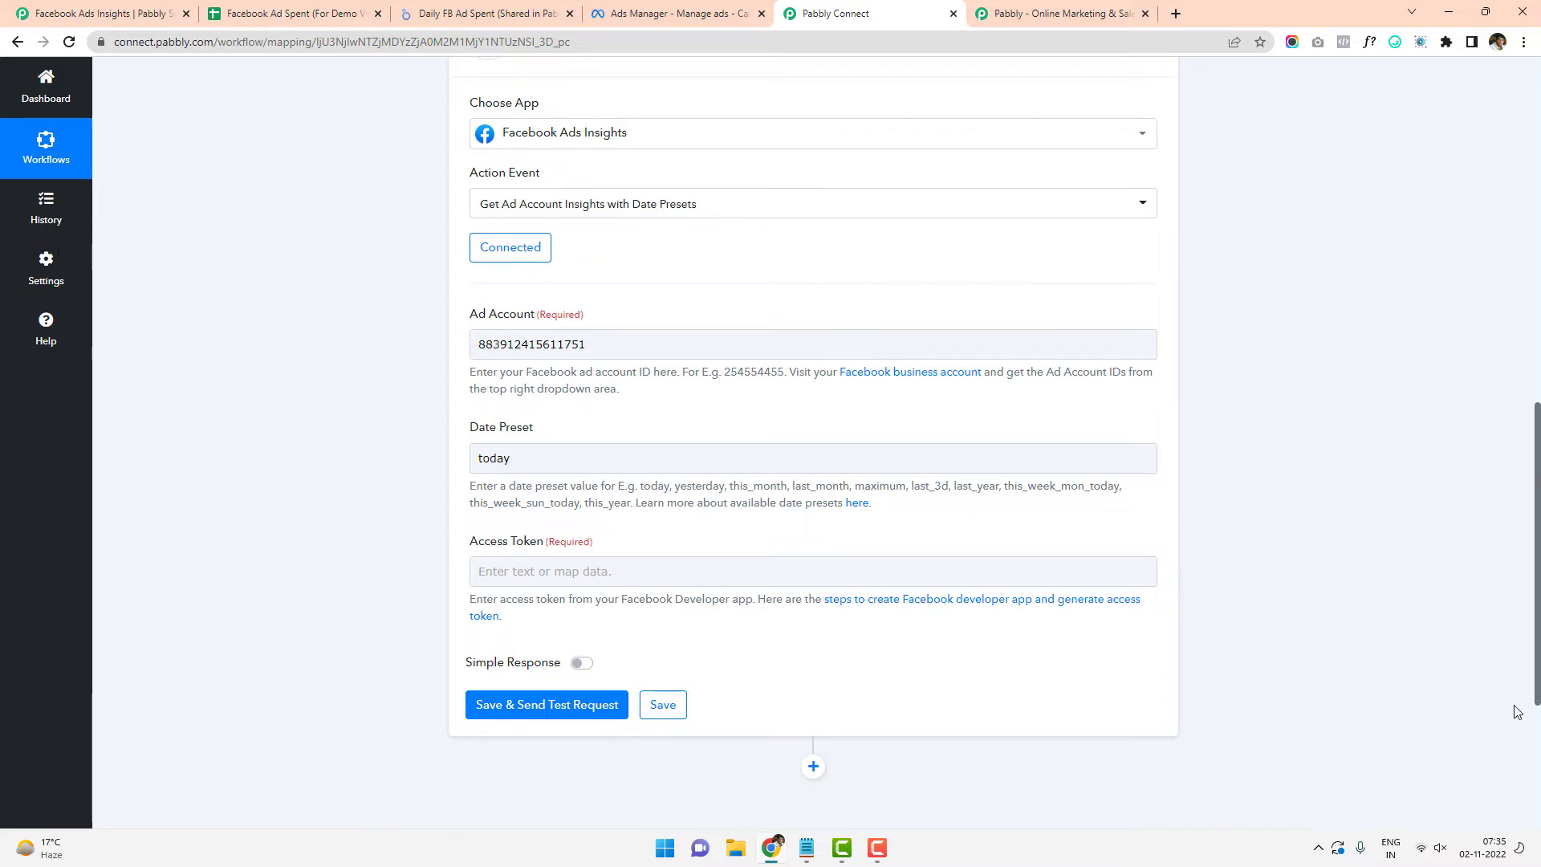
mouse_move(1505, 852)
left_click(480, 449)
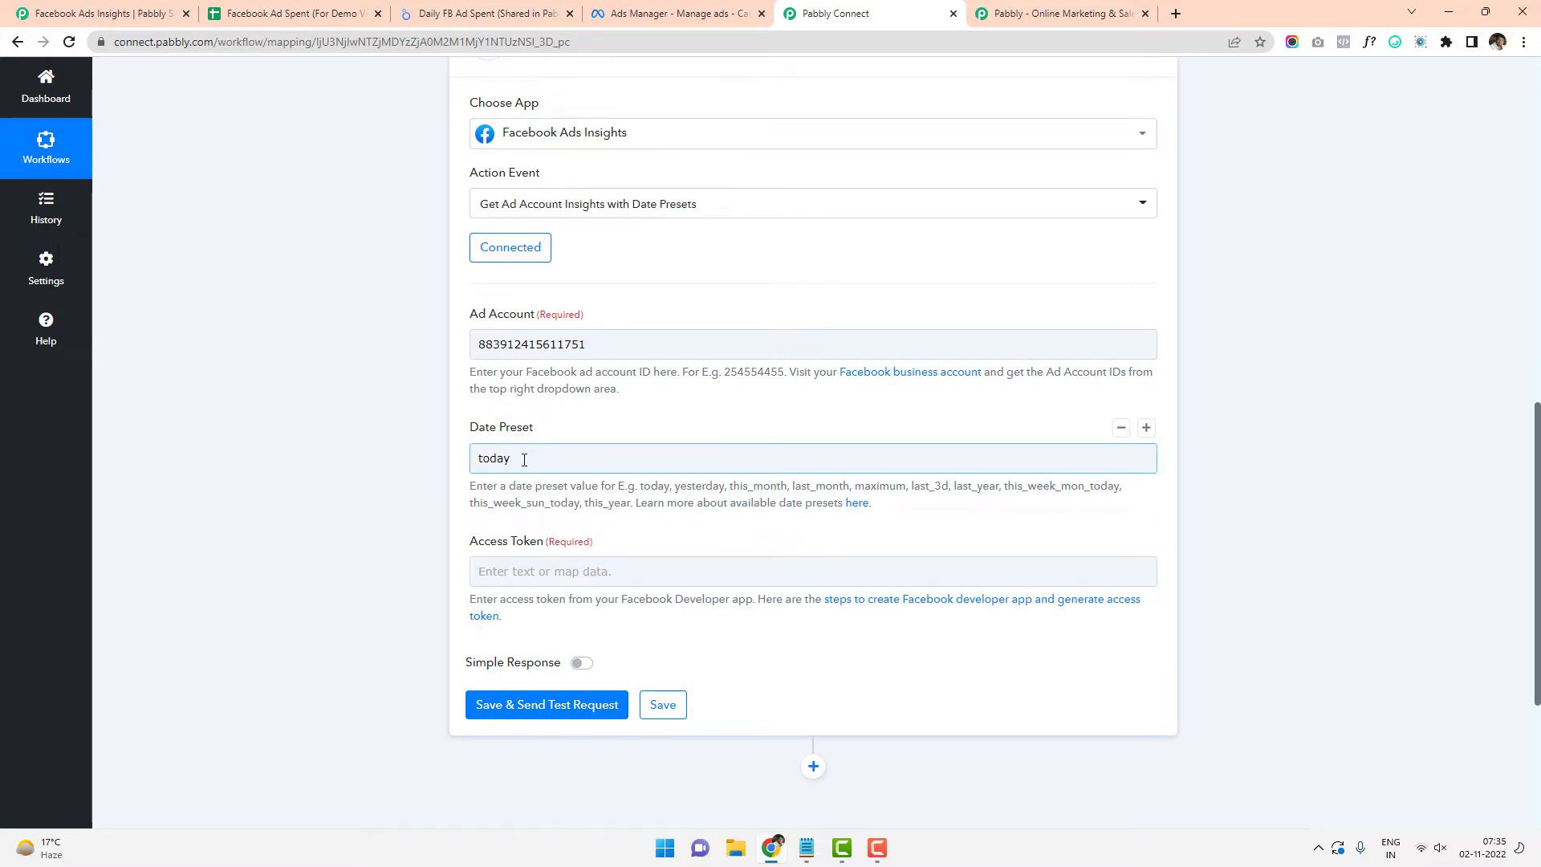
left_click(313, 402)
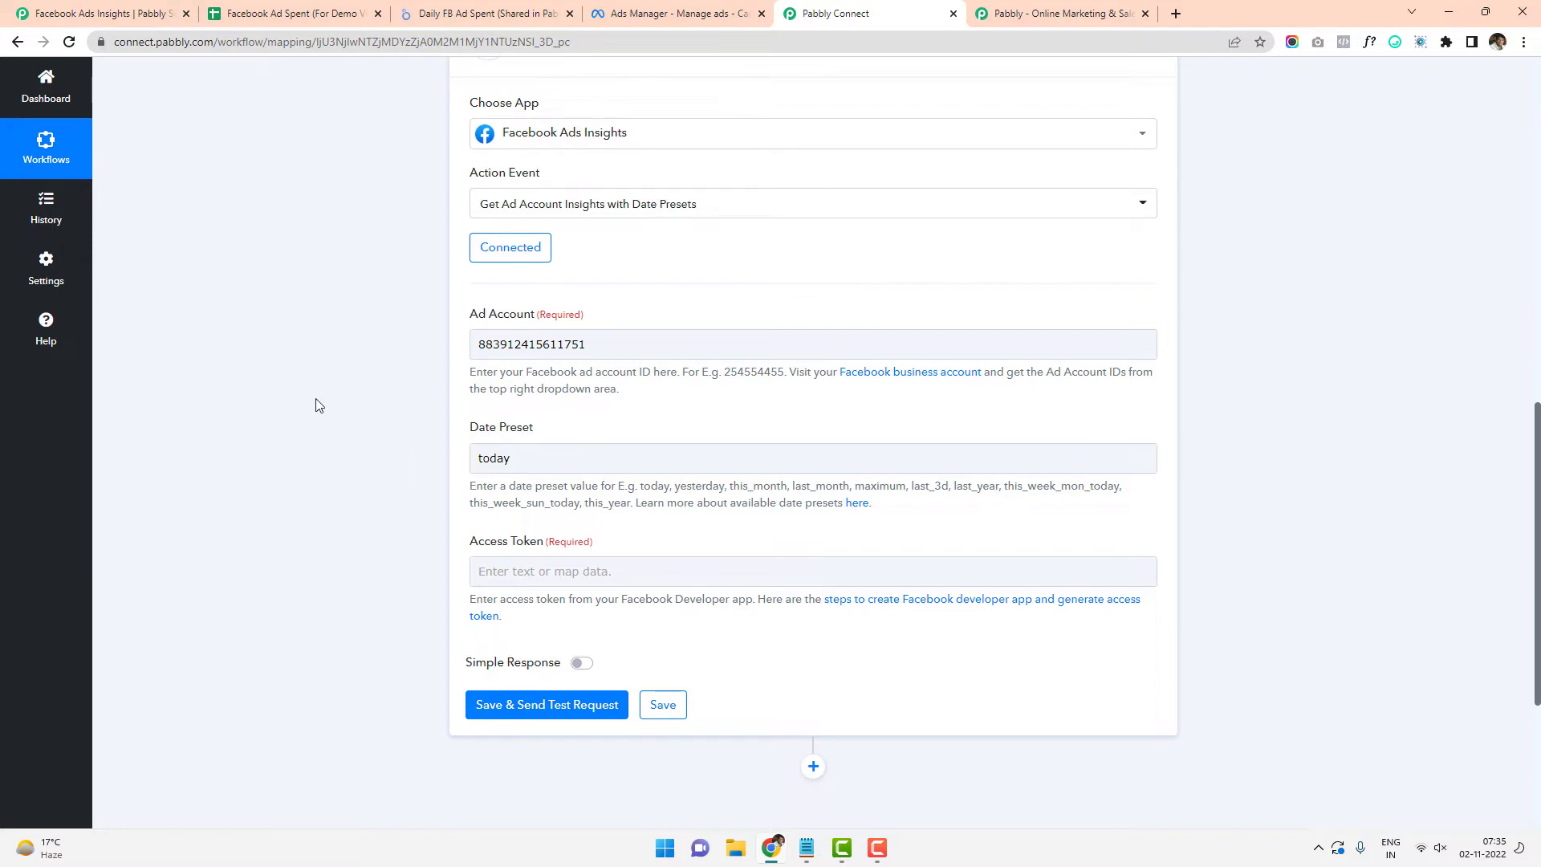
scroll(329, 397, "up", 10)
scroll(440, 492, "down", 10)
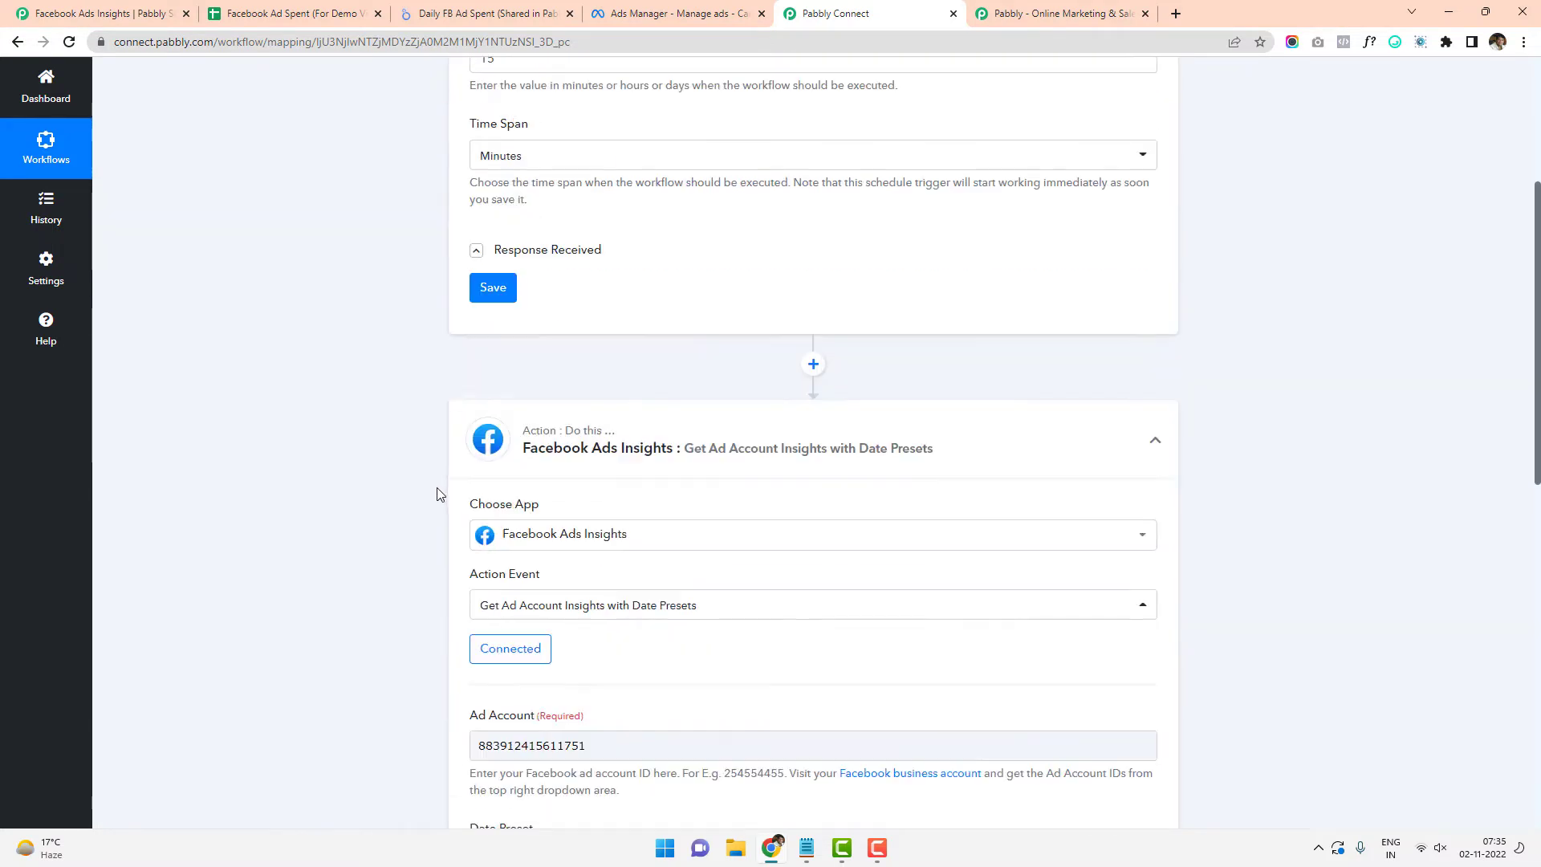
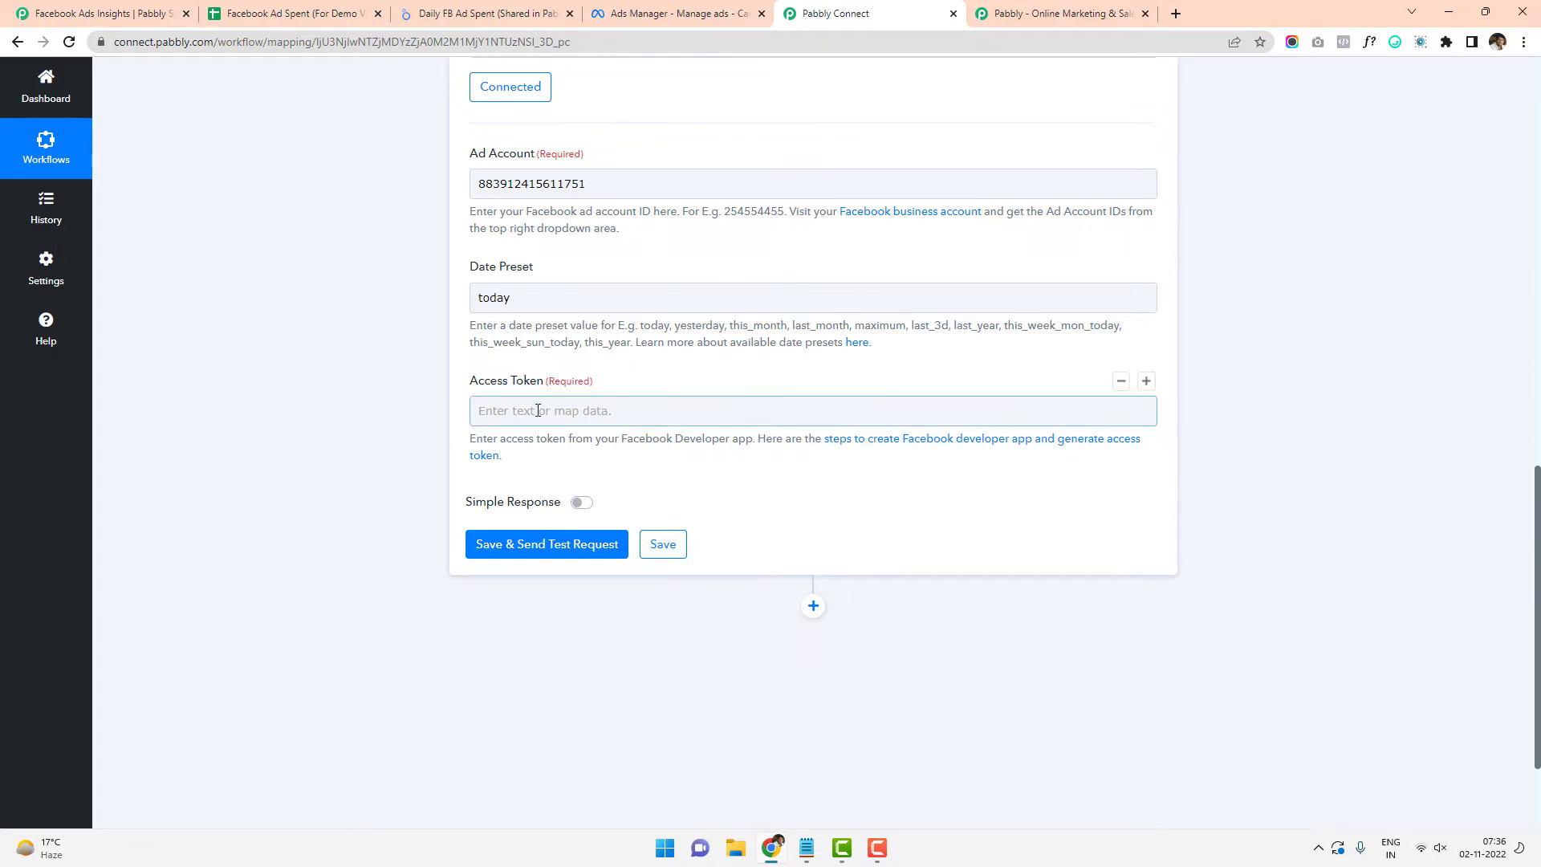
Move the forum's permanent access token guide tab beside the Pabbly workflow tab
left_click_drag(76, 6, 806, 4)
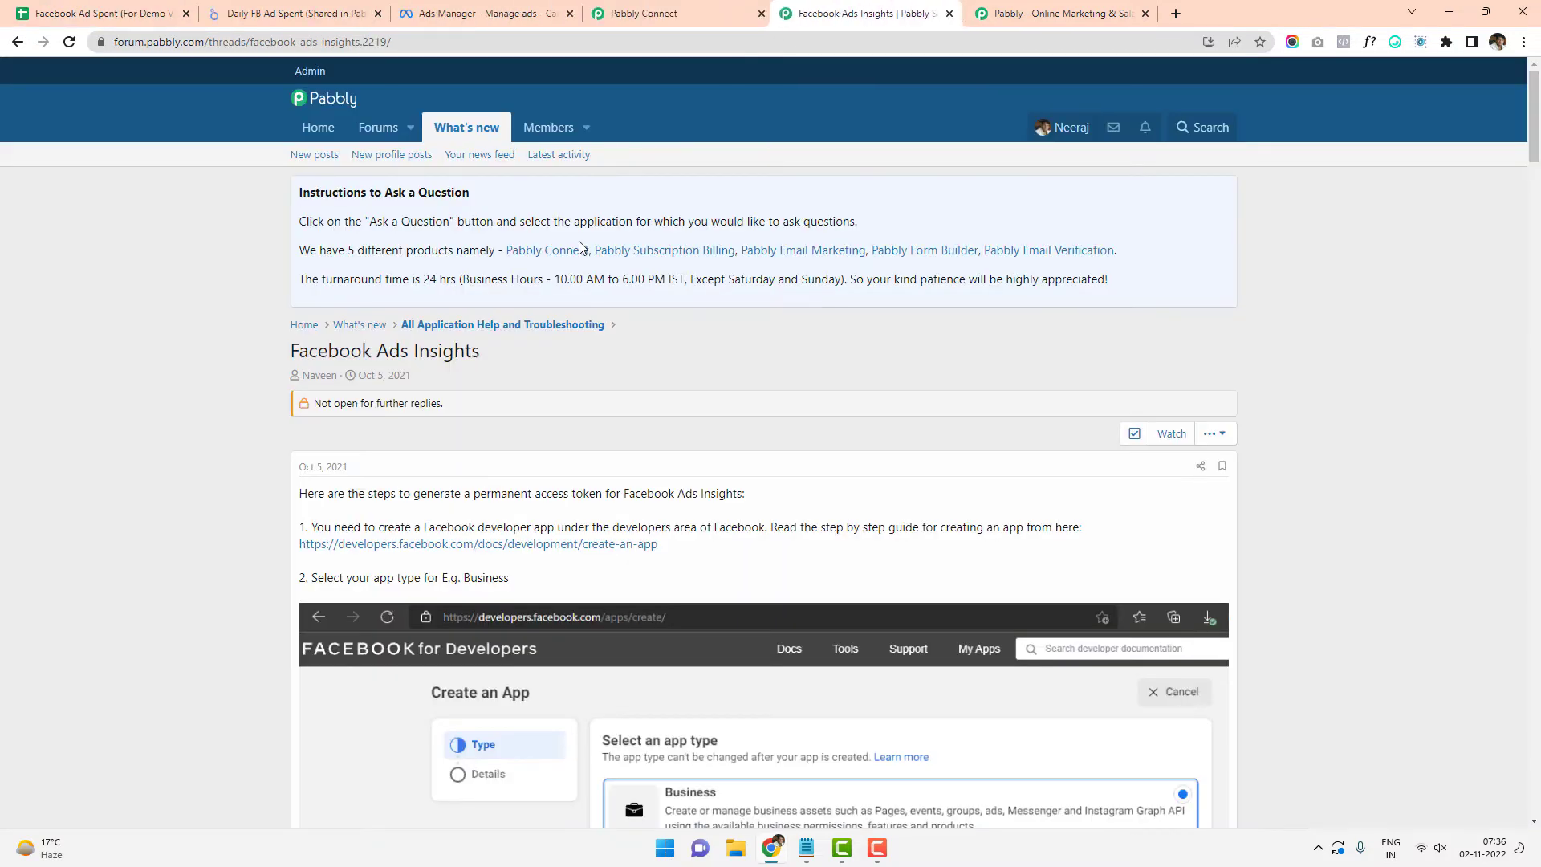
Read down through the token guide's steps, glancing back at the workflow's Access Token field
scroll(345, 368, "down", 3)
left_click(597, 22)
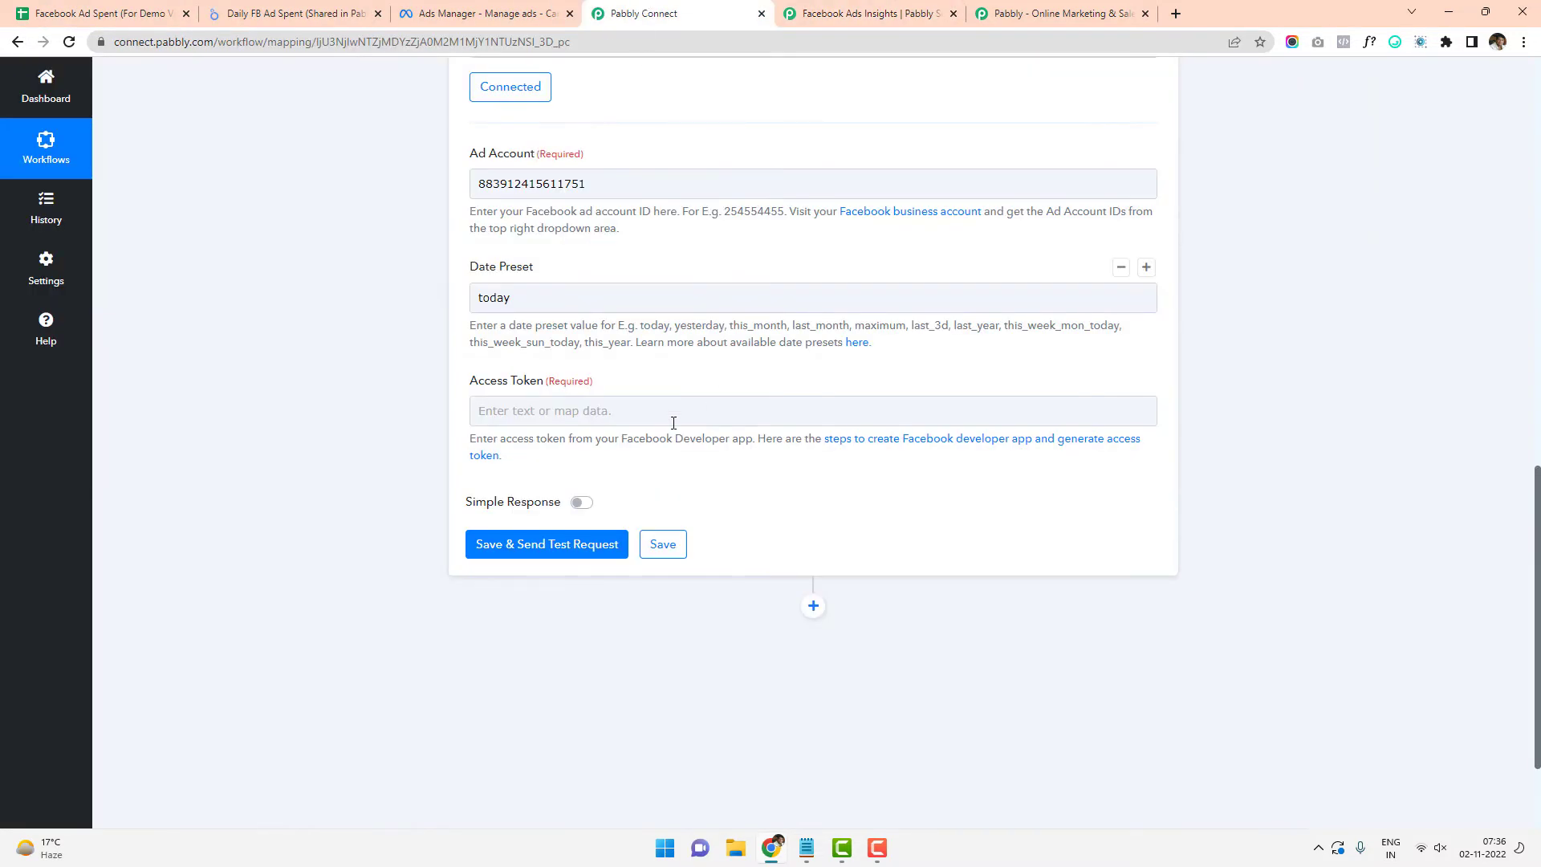
left_click(848, 7)
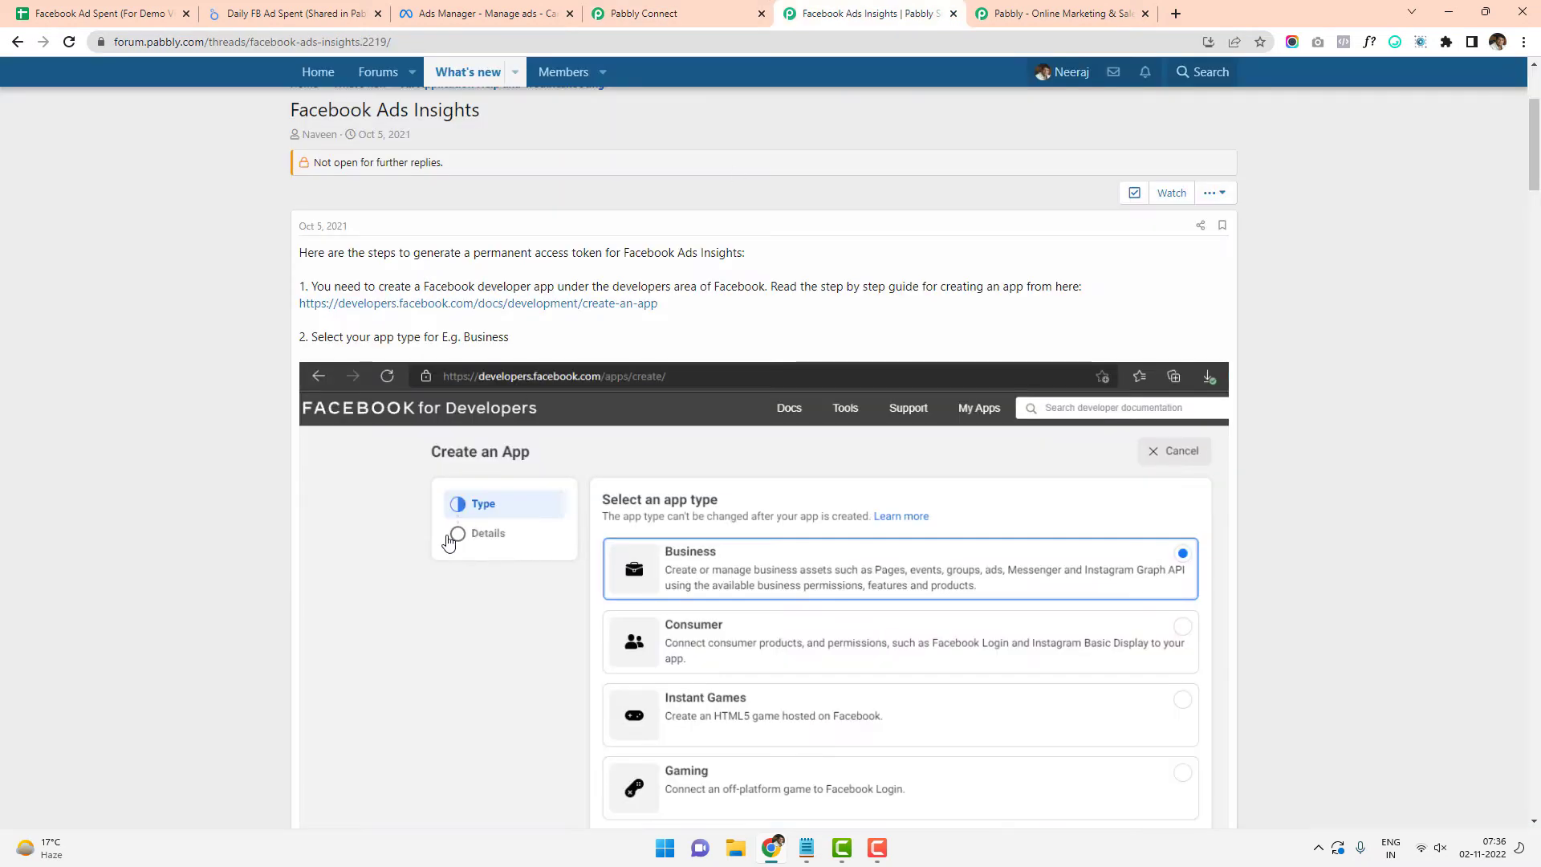
scroll(455, 536, "down", 2)
scroll(411, 297, "up", 1)
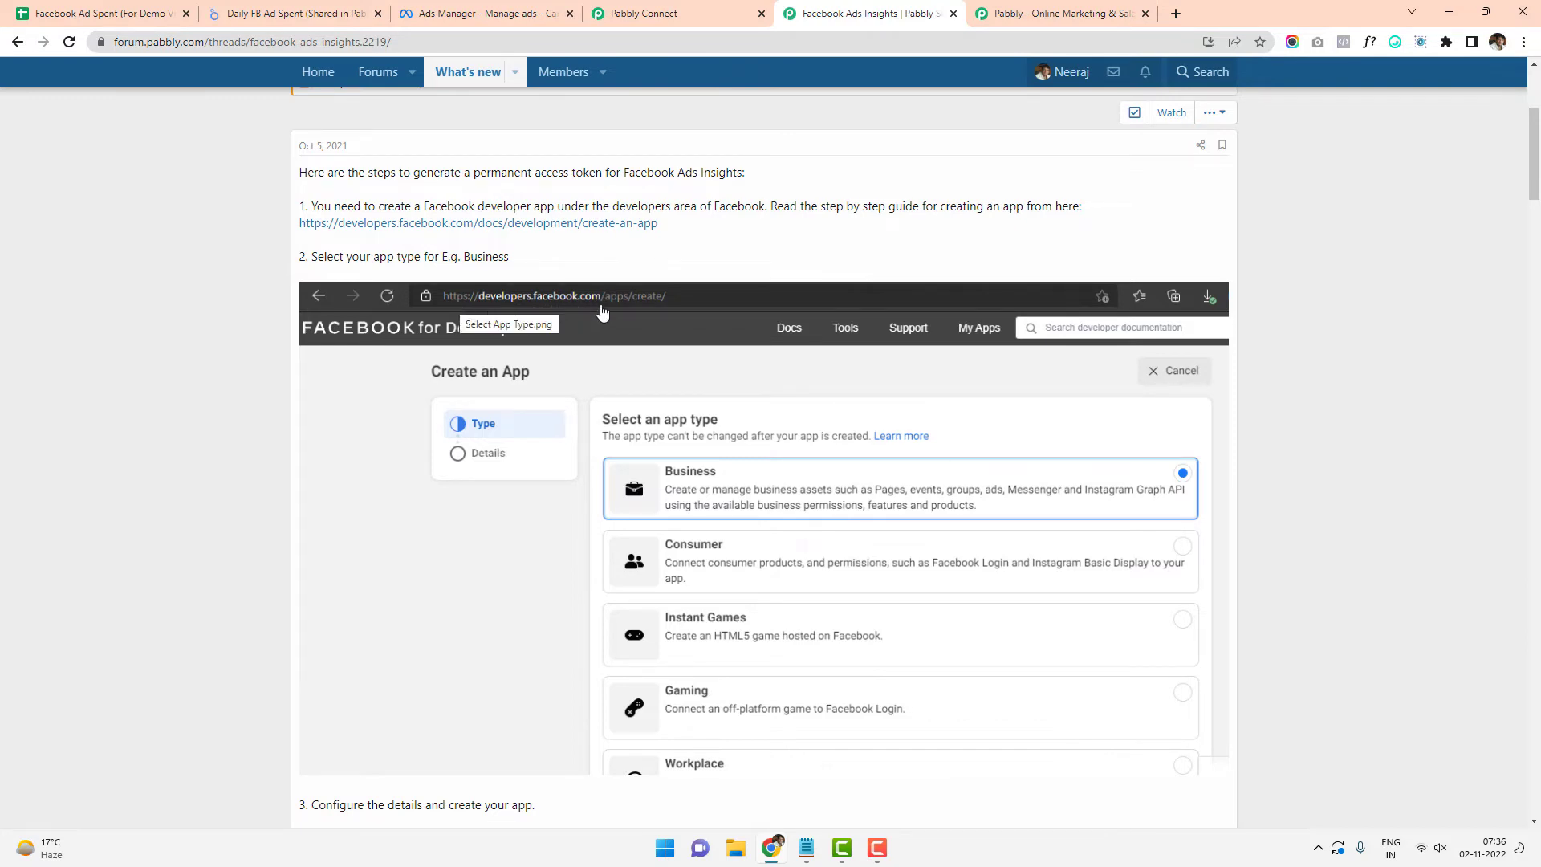
scroll(603, 310, "down", 3)
scroll(682, 244, "down", 5)
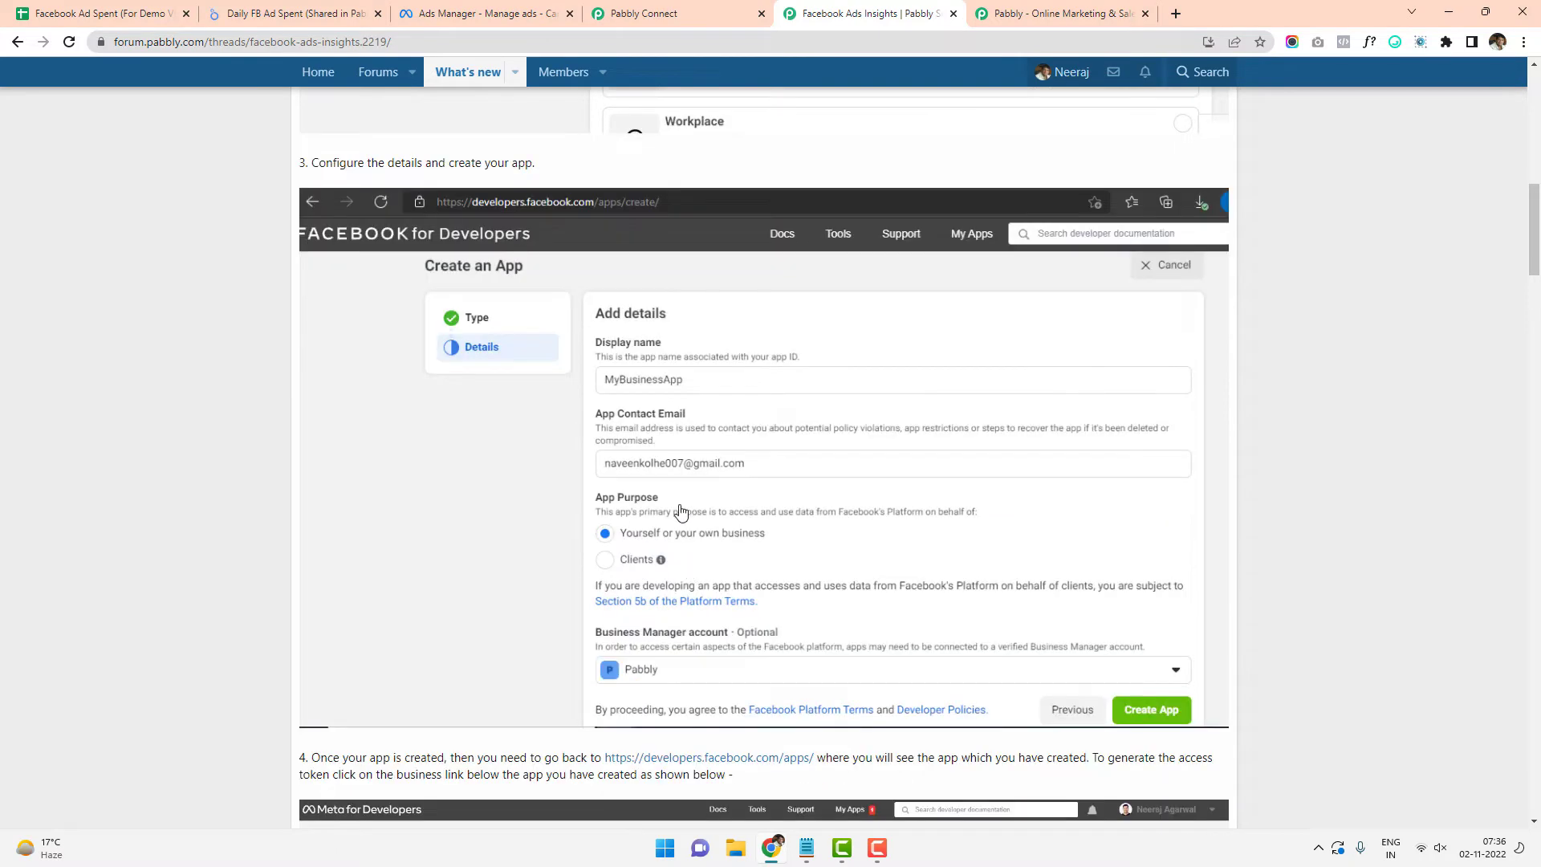
scroll(679, 504, "down", 3)
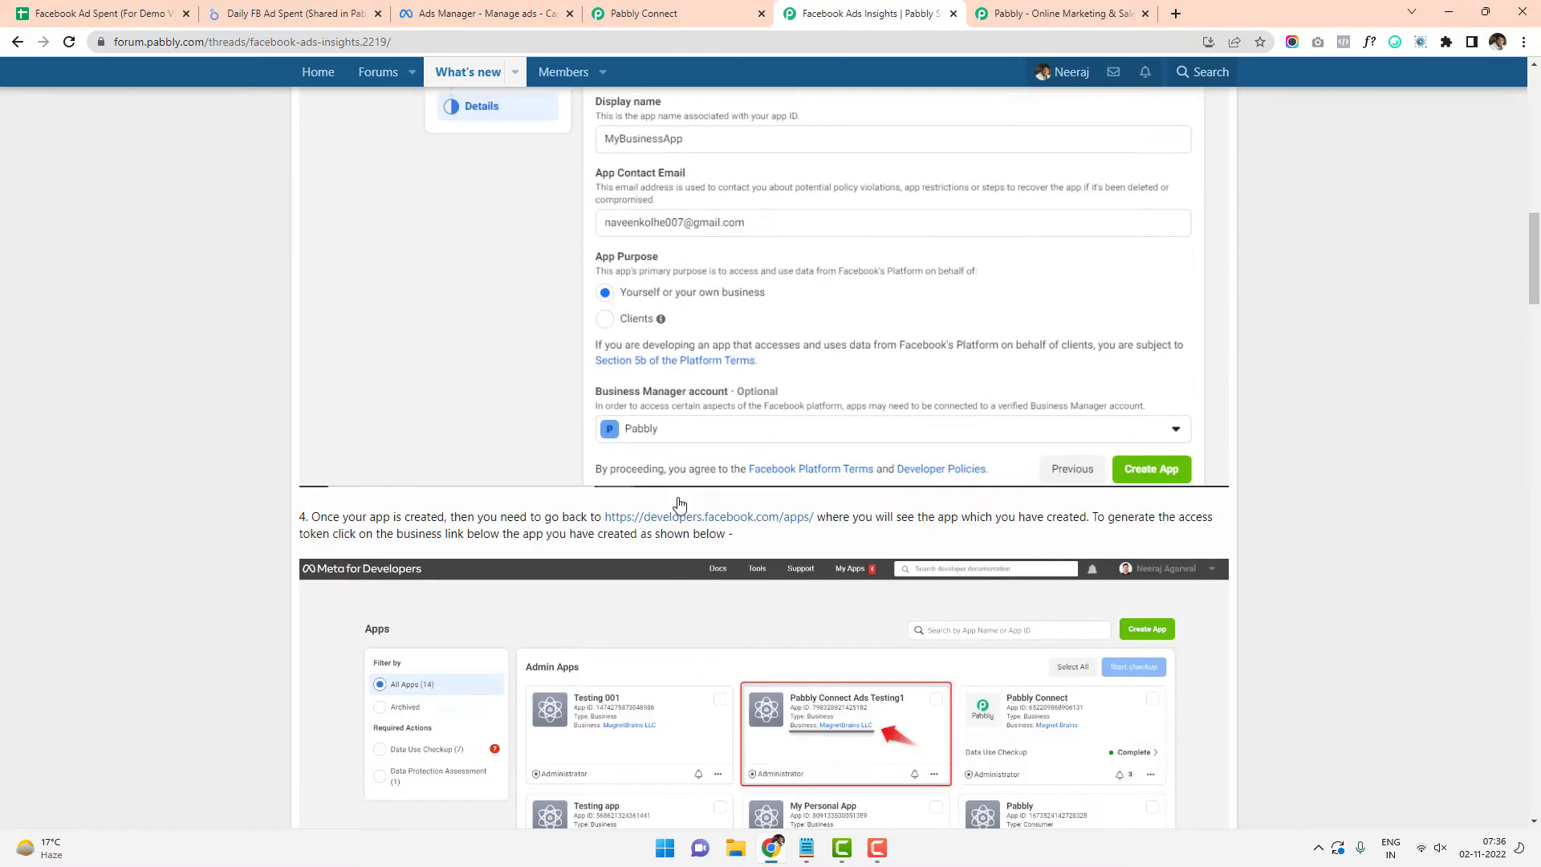
scroll(679, 504, "down", 4)
scroll(831, 423, "down", 5)
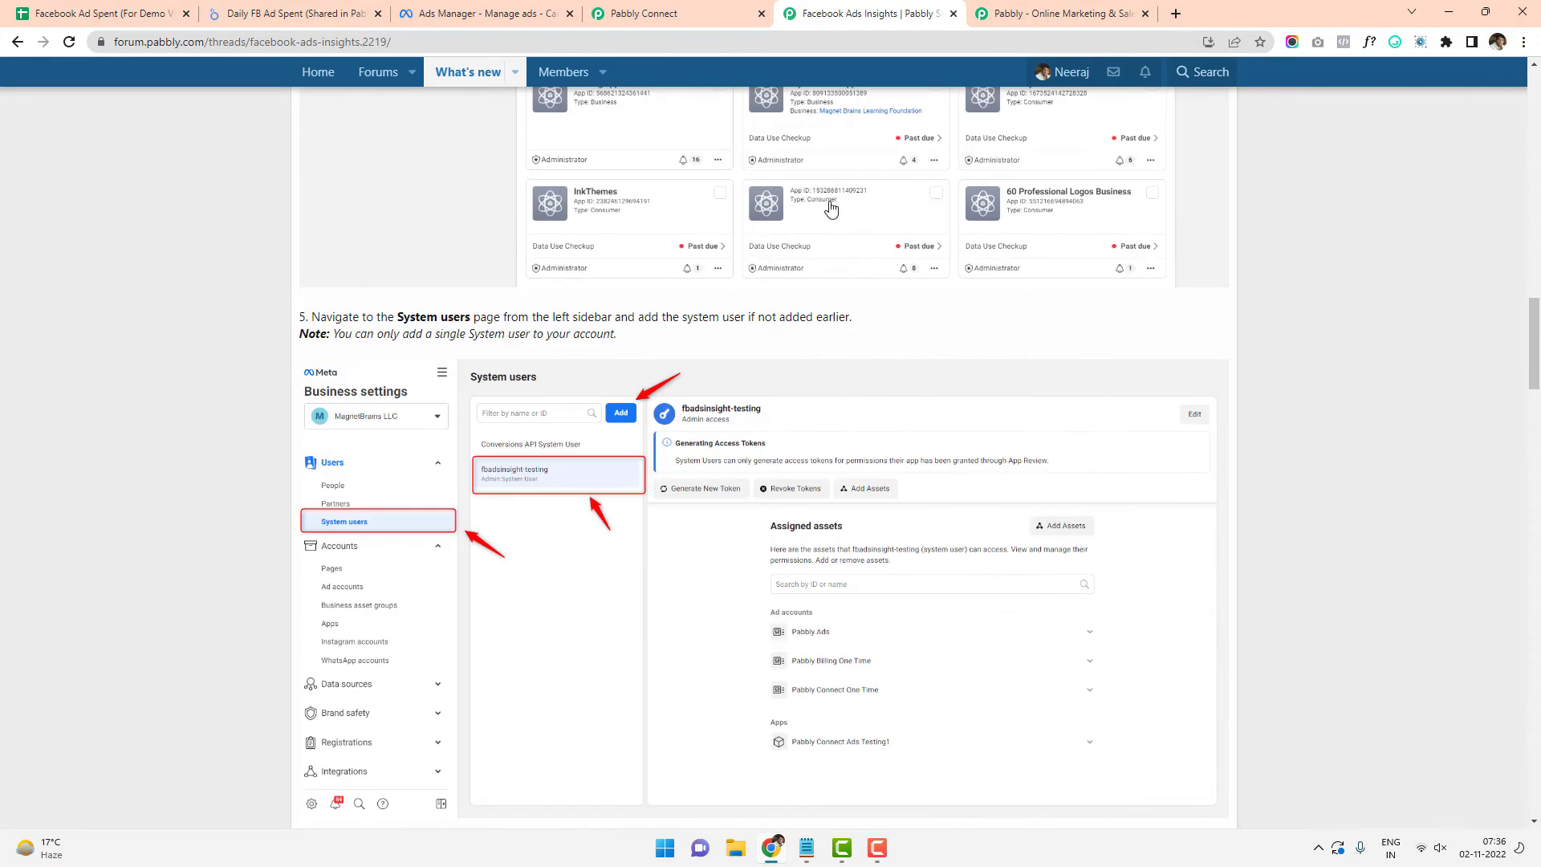
scroll(841, 157, "up", 4)
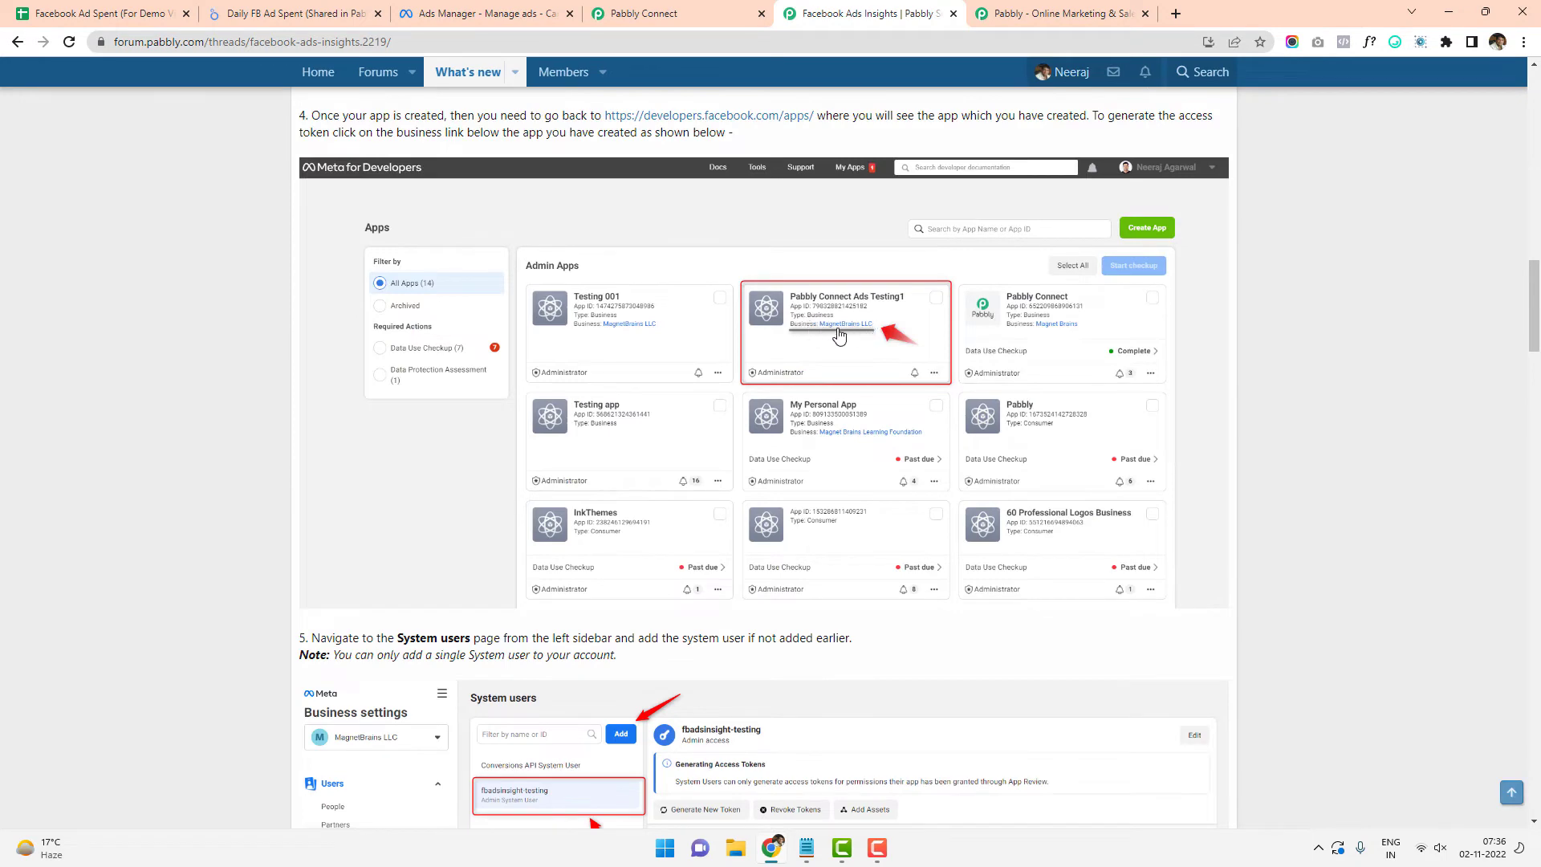
scroll(839, 335, "down", 5)
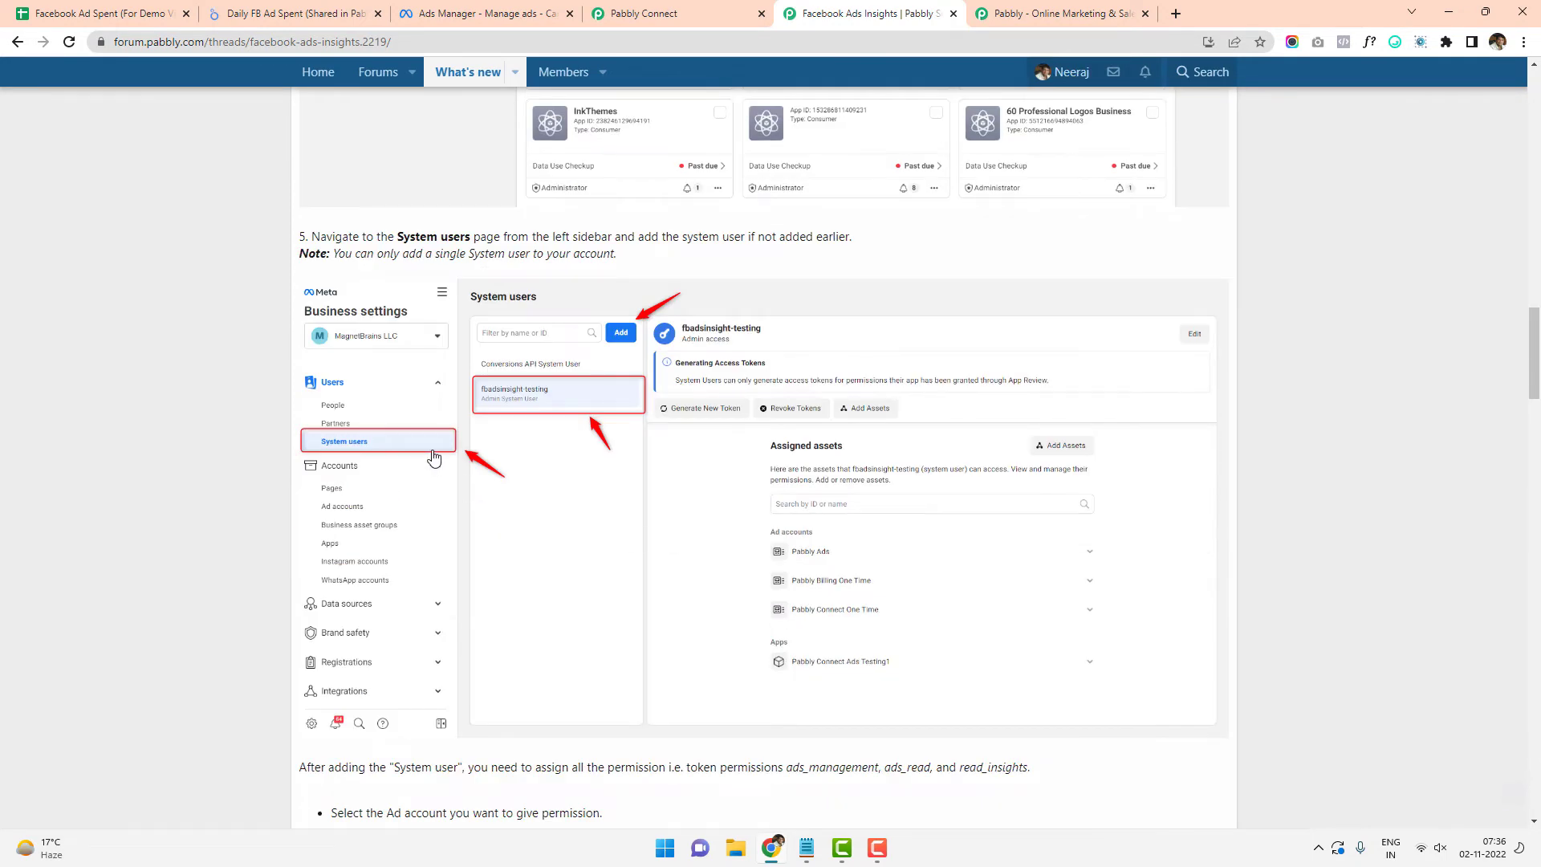
scroll(557, 444, "down", 7)
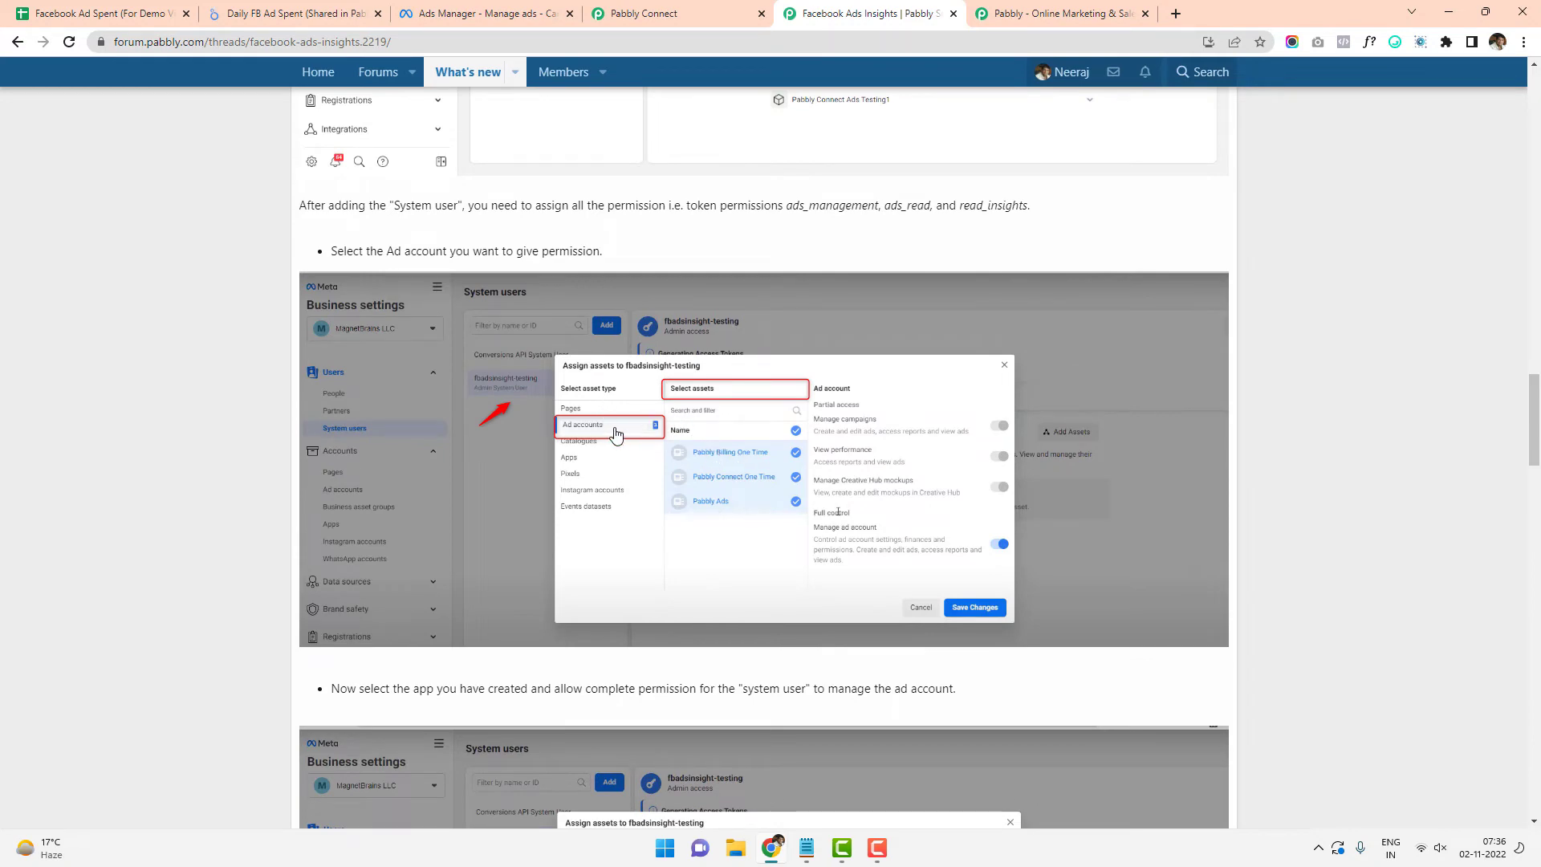
scroll(729, 499, "down", 5)
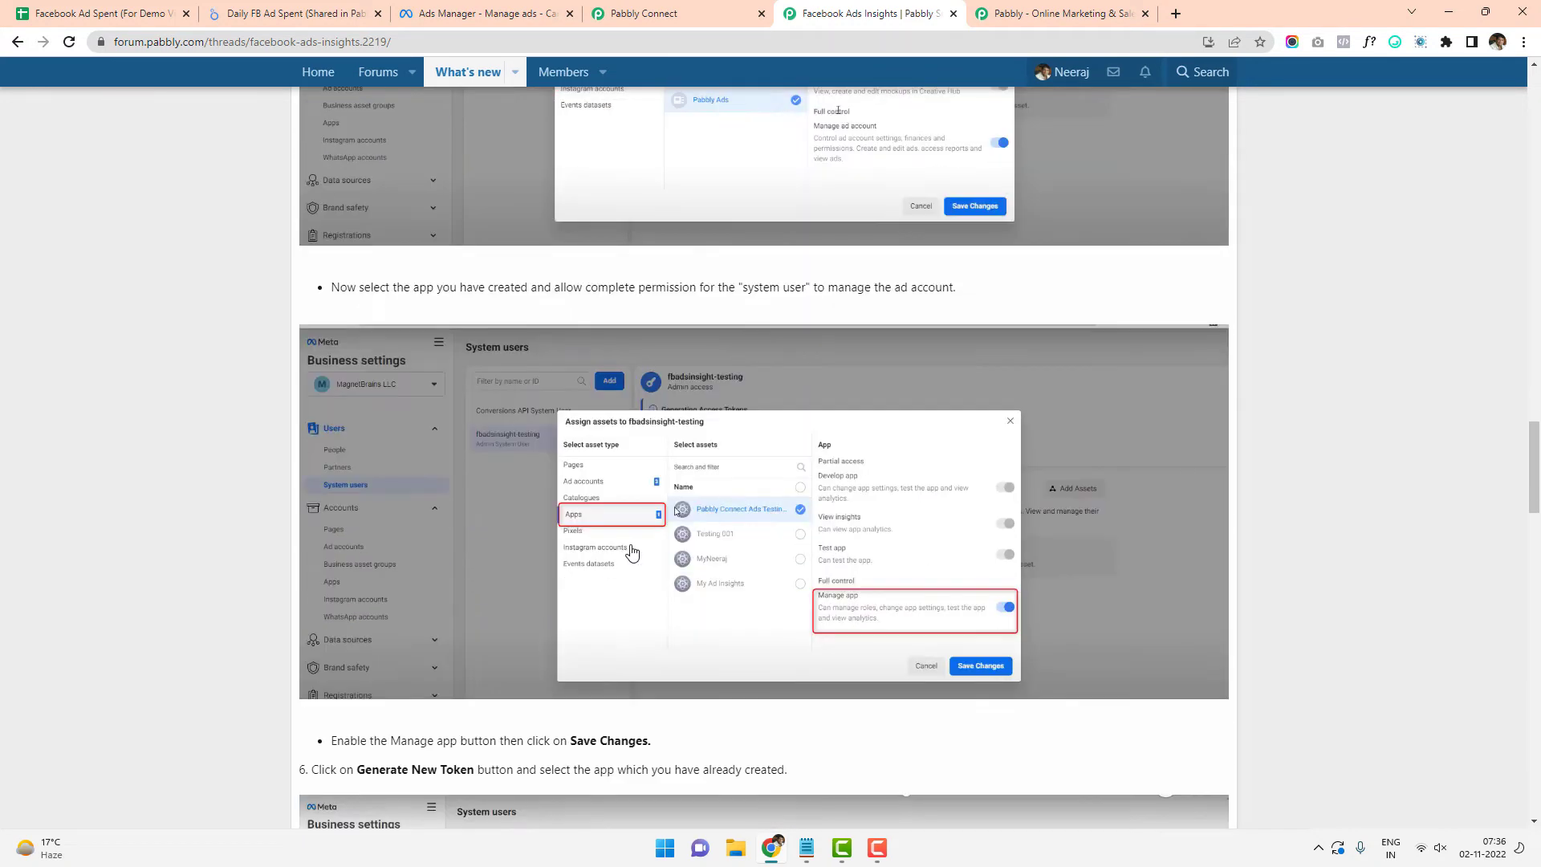
scroll(598, 523, "down", 5)
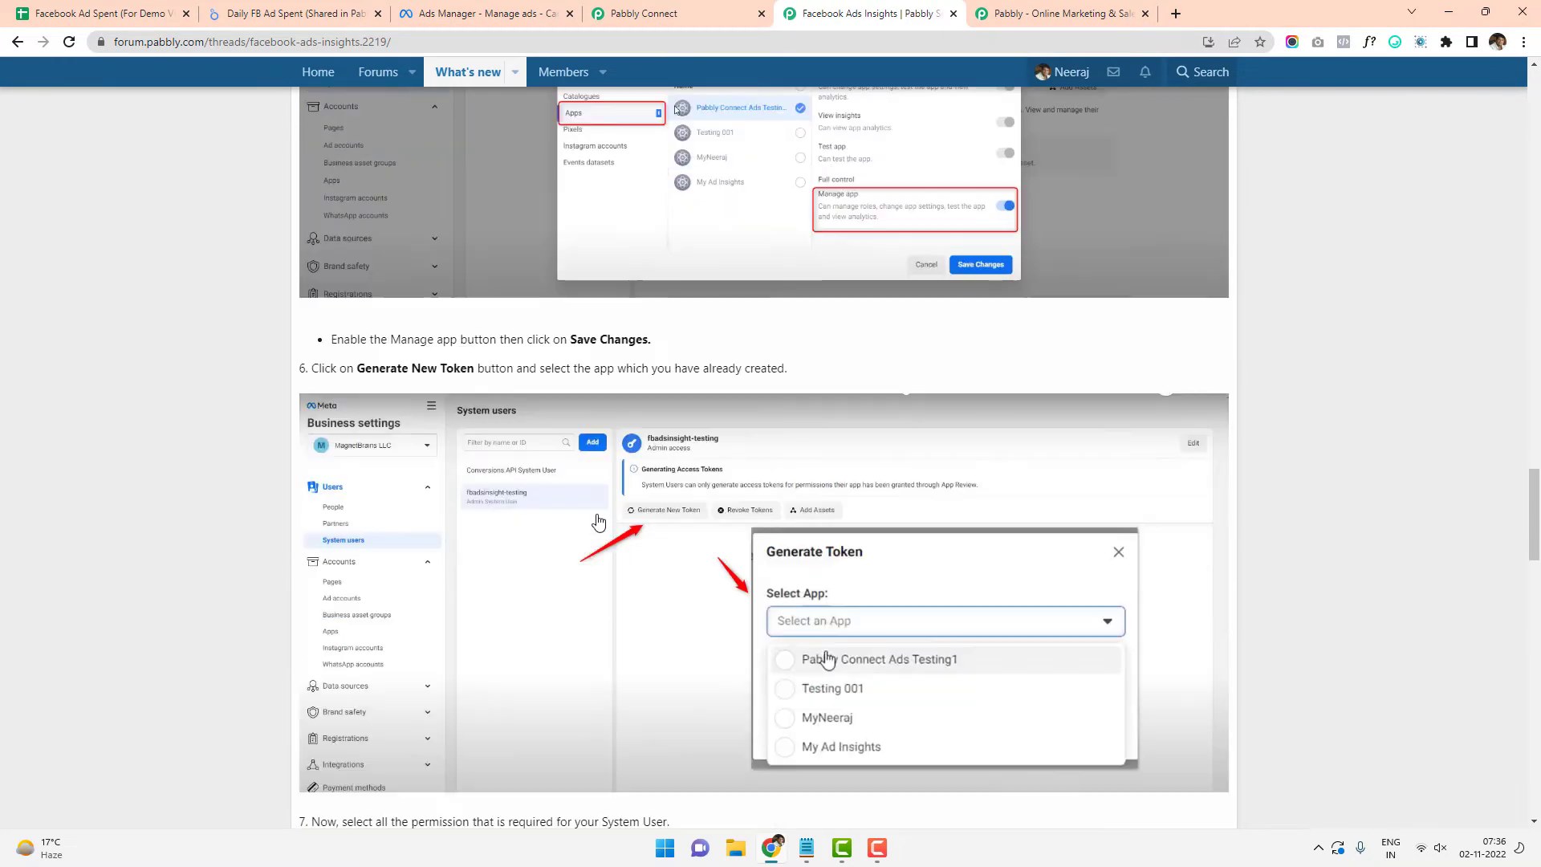
scroll(598, 523, "down", 2)
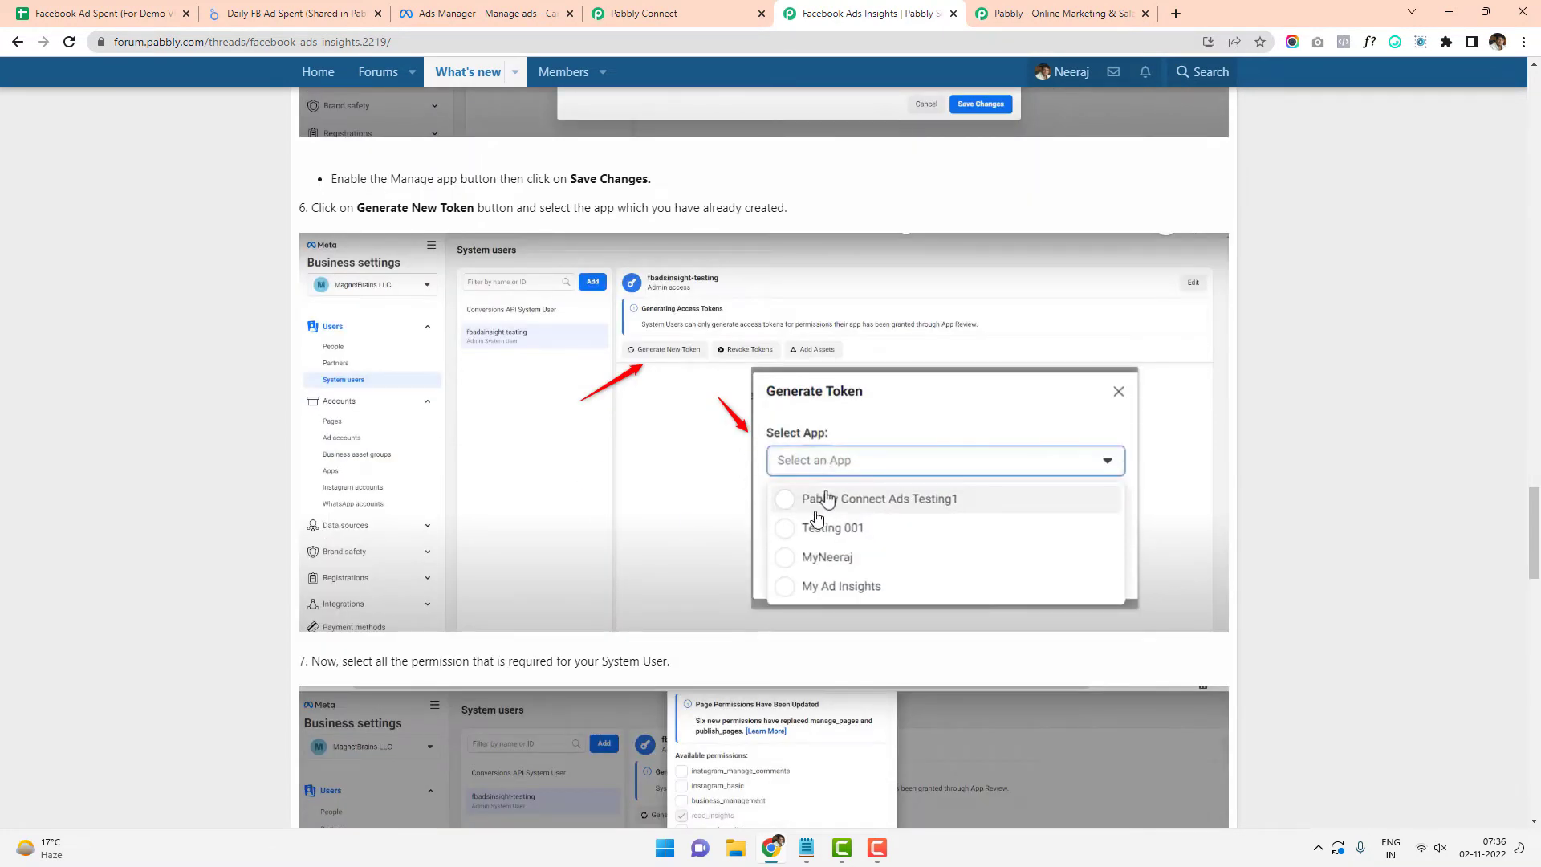
scroll(822, 506, "down", 7)
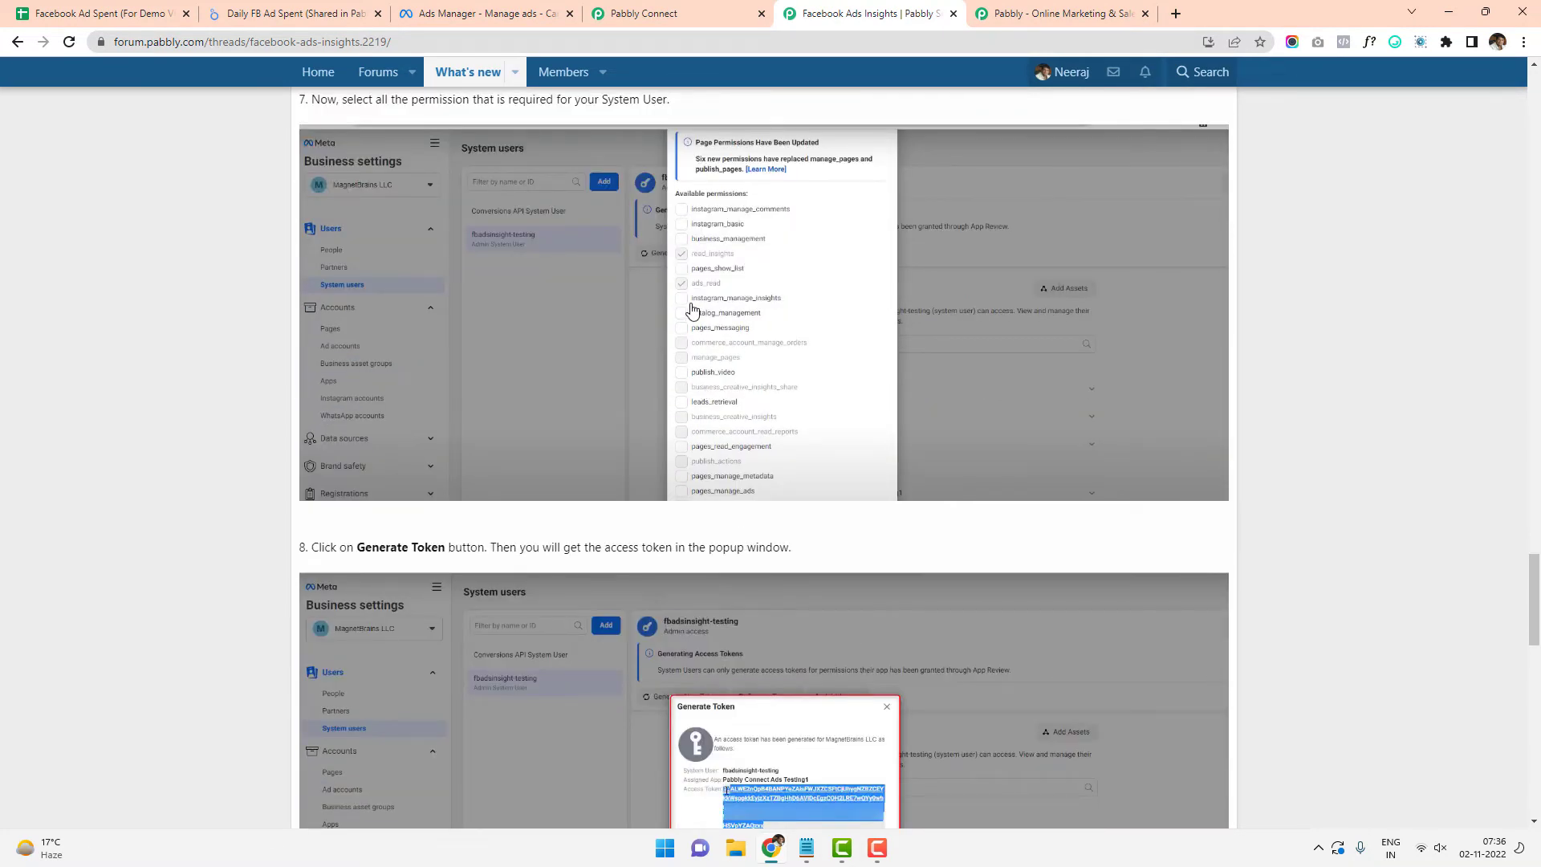
scroll(677, 476, "down", 5)
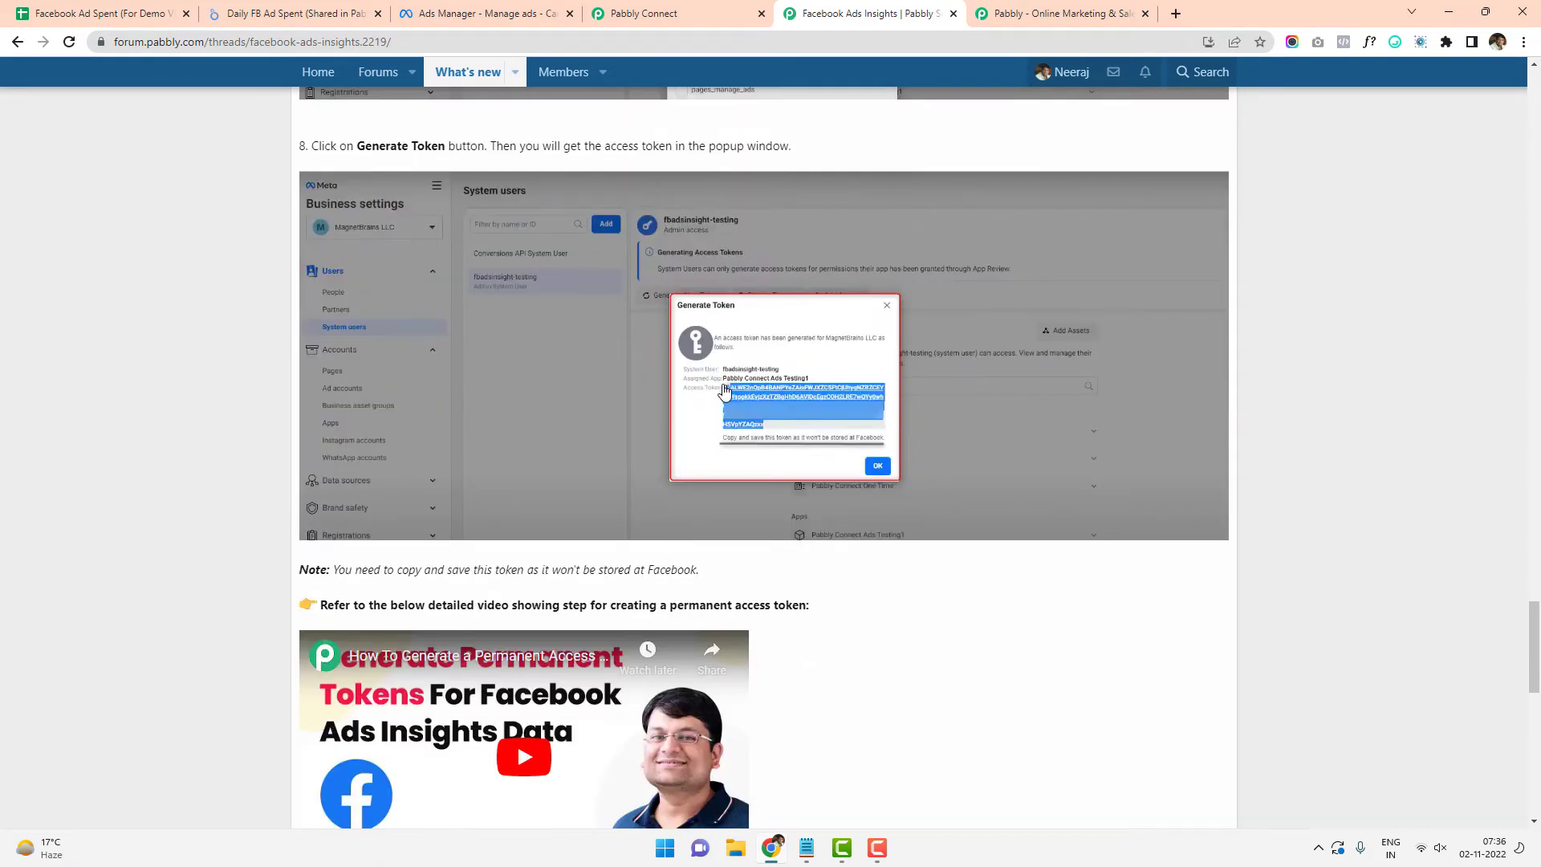
Enlarge the guide's Generate Token screenshot to view it, then close it
left_click(769, 390)
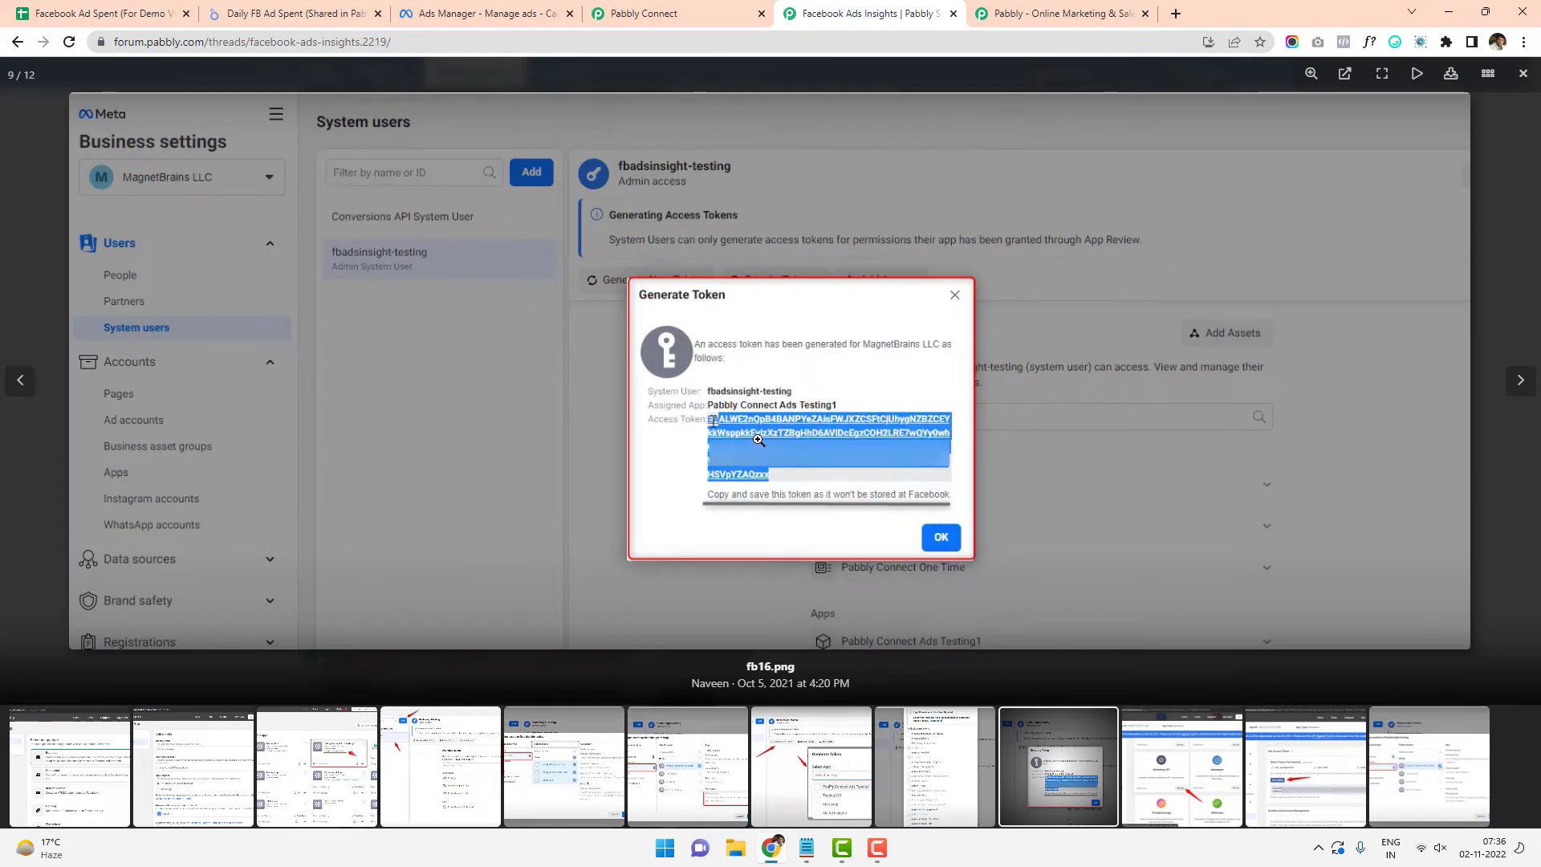
left_click(758, 440)
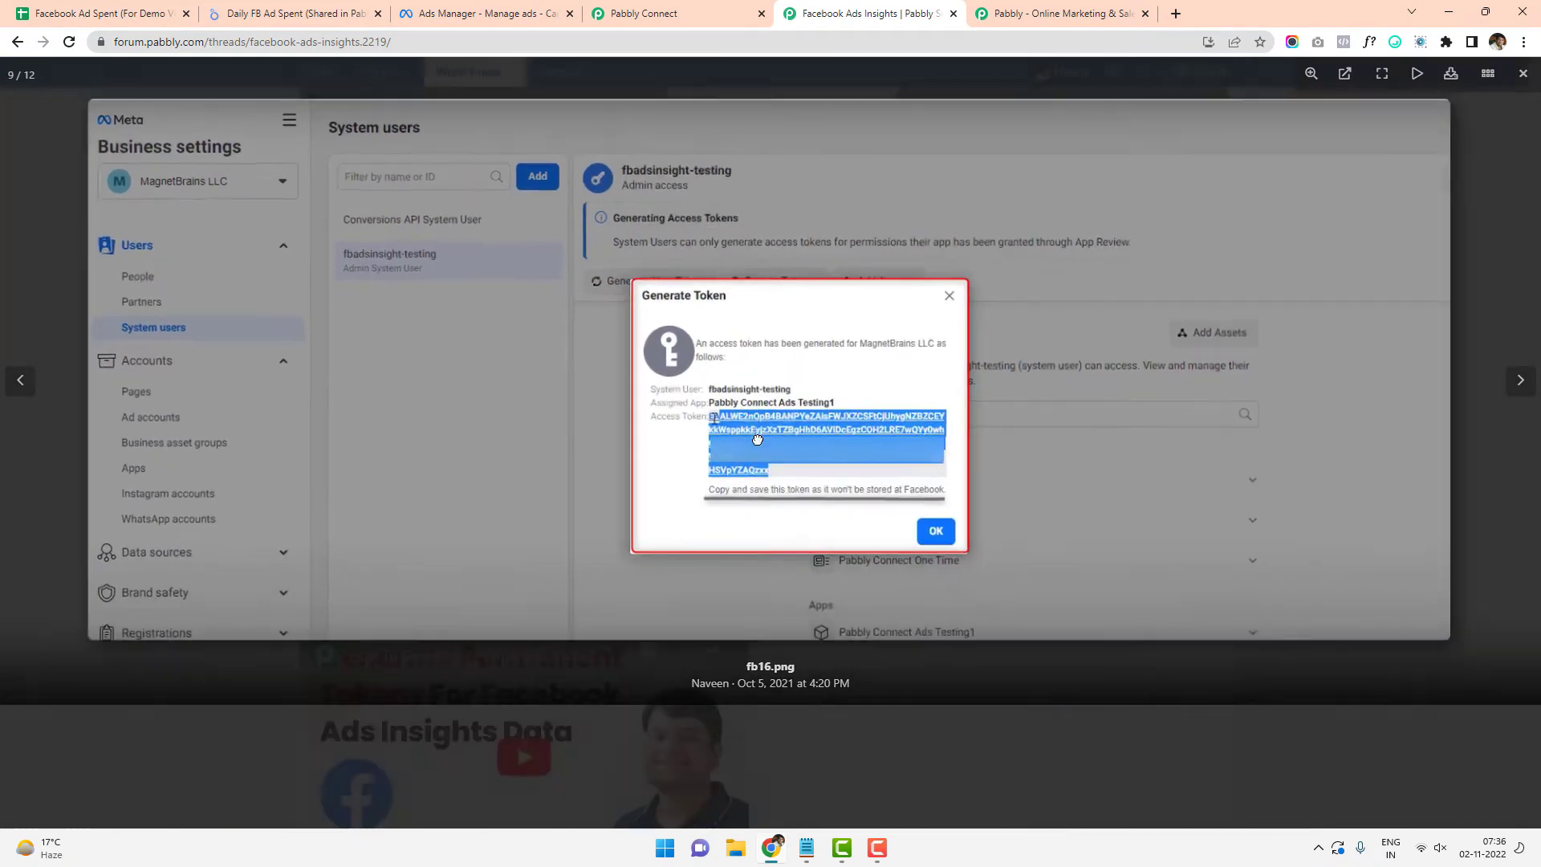
scroll(681, 488, "up", 3)
scroll(681, 488, "down", 7)
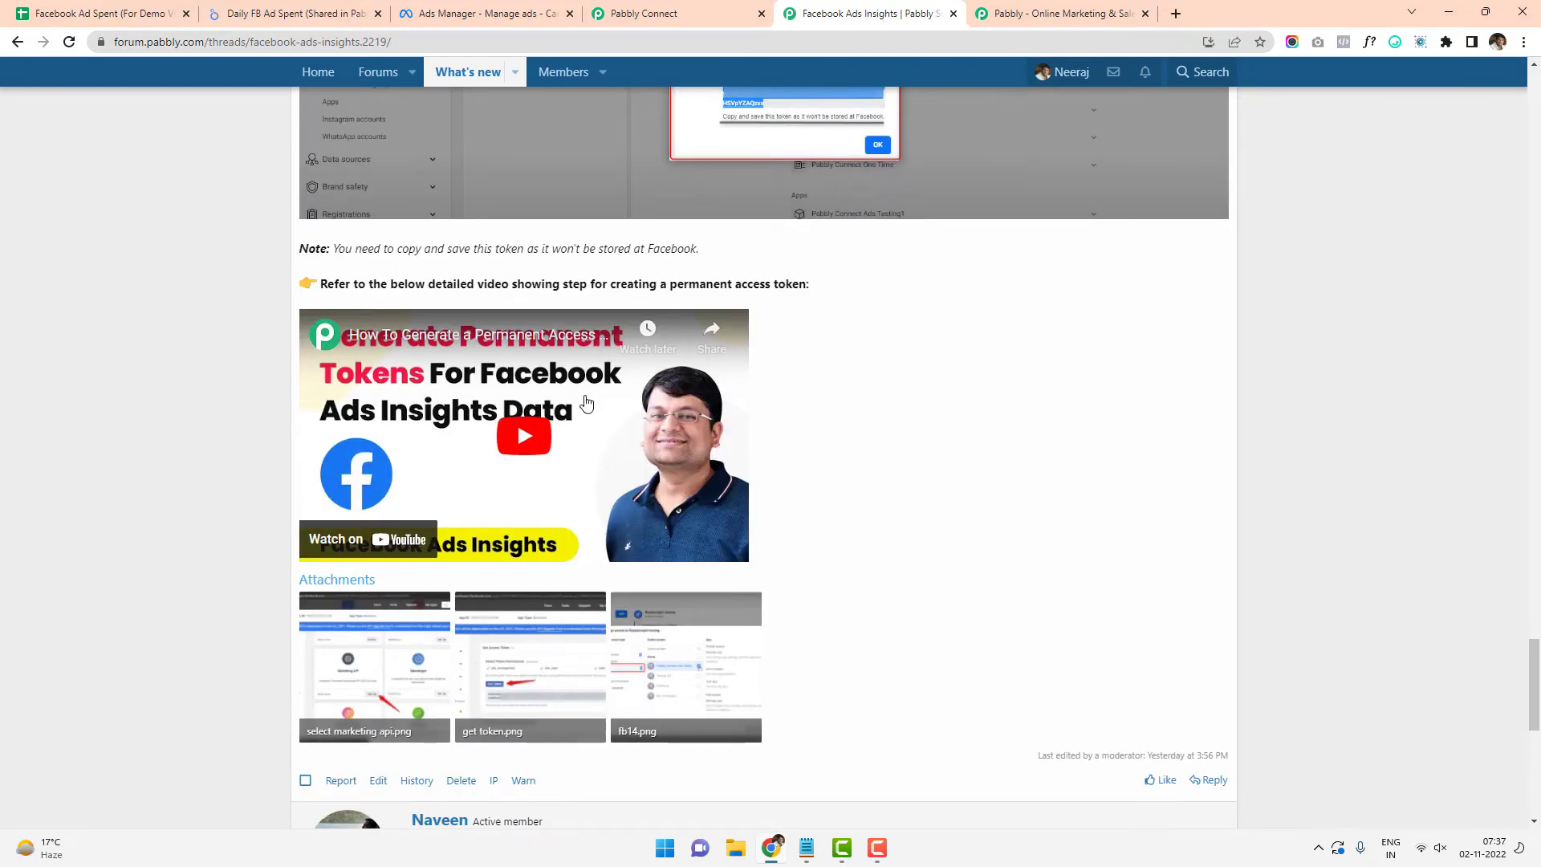
Highlight the forum domain in the web address, then return to the Pabbly Connect workflow form
left_click(116, 41)
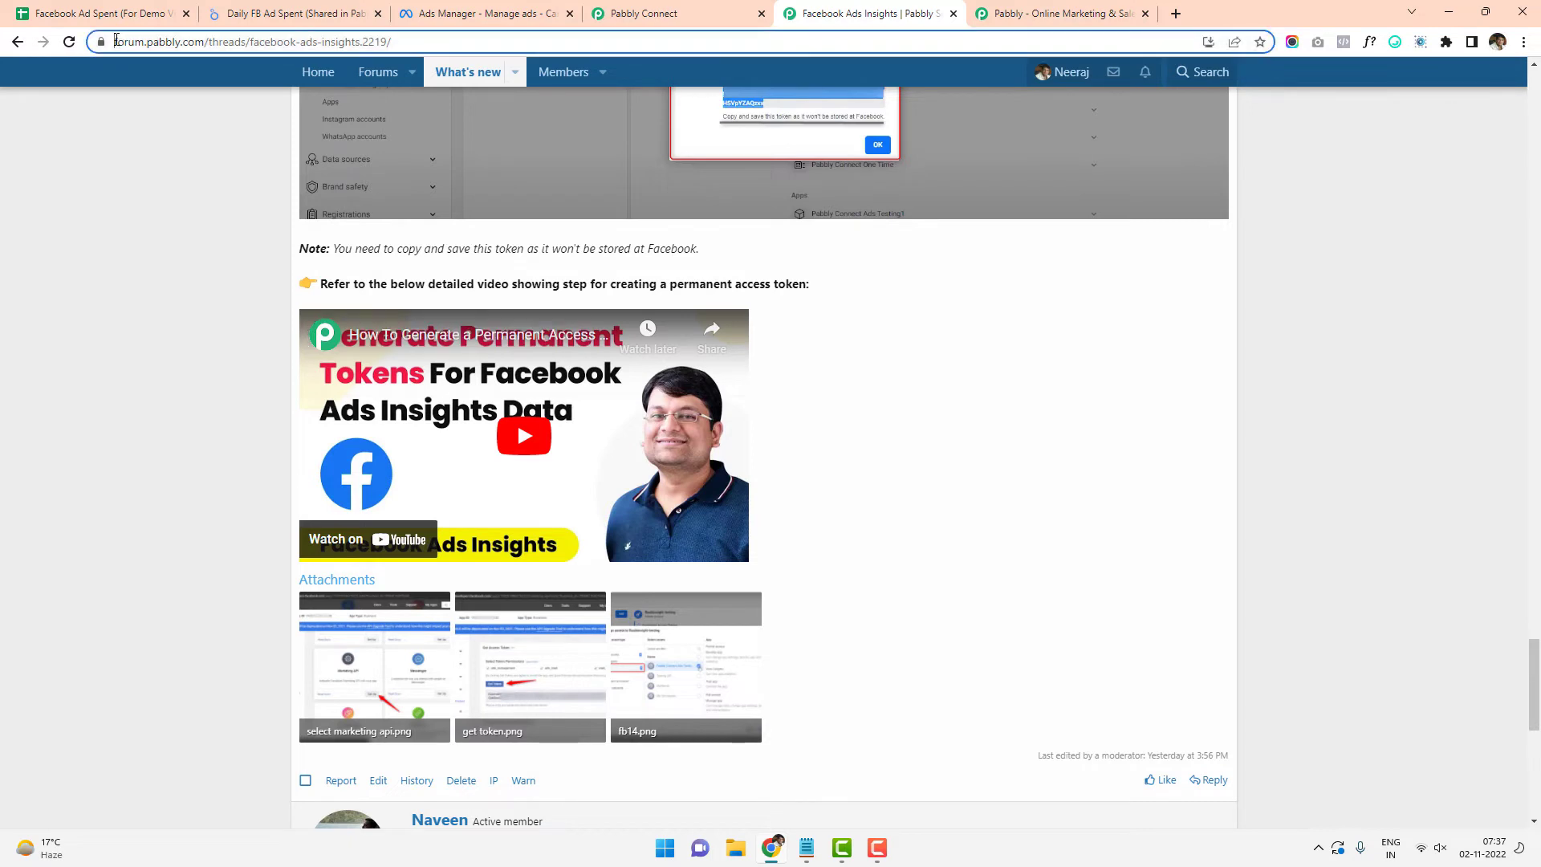
left_click_drag(115, 41, 410, 40)
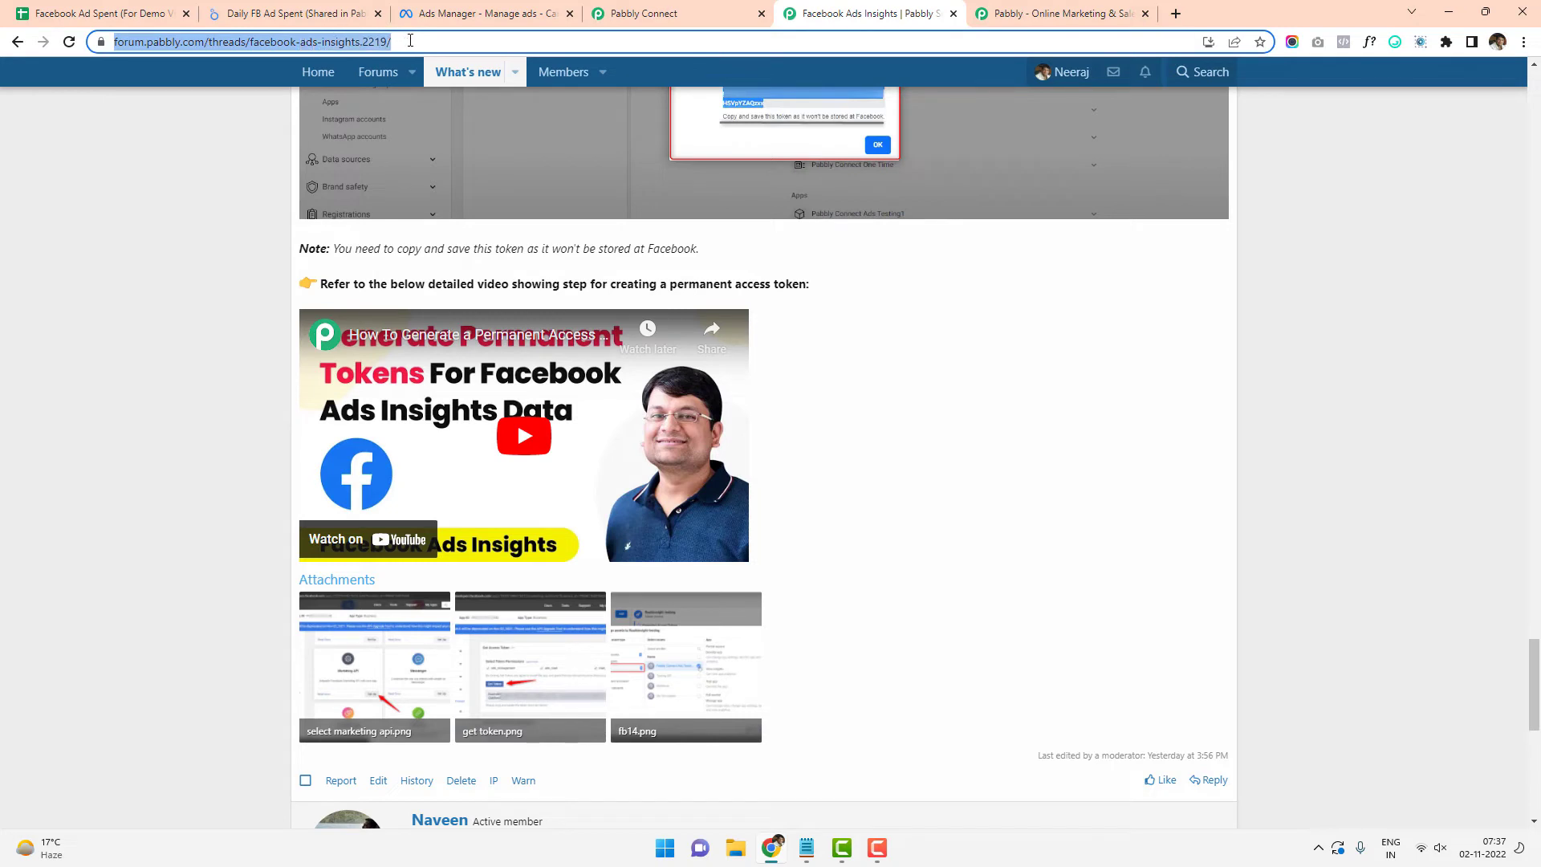
left_click(890, 397)
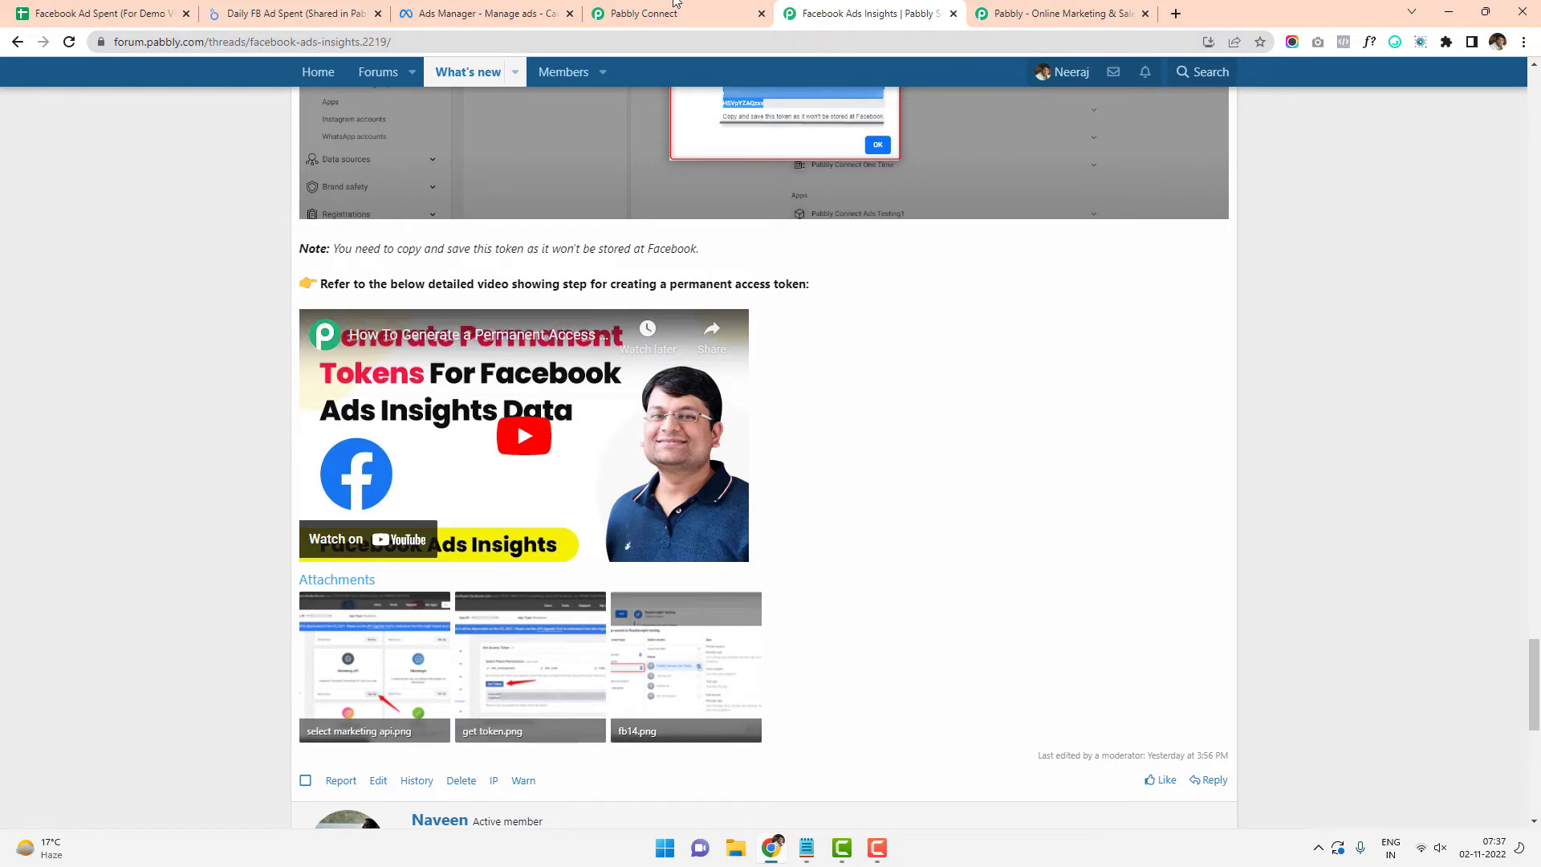
scroll(875, 681, "up", 15)
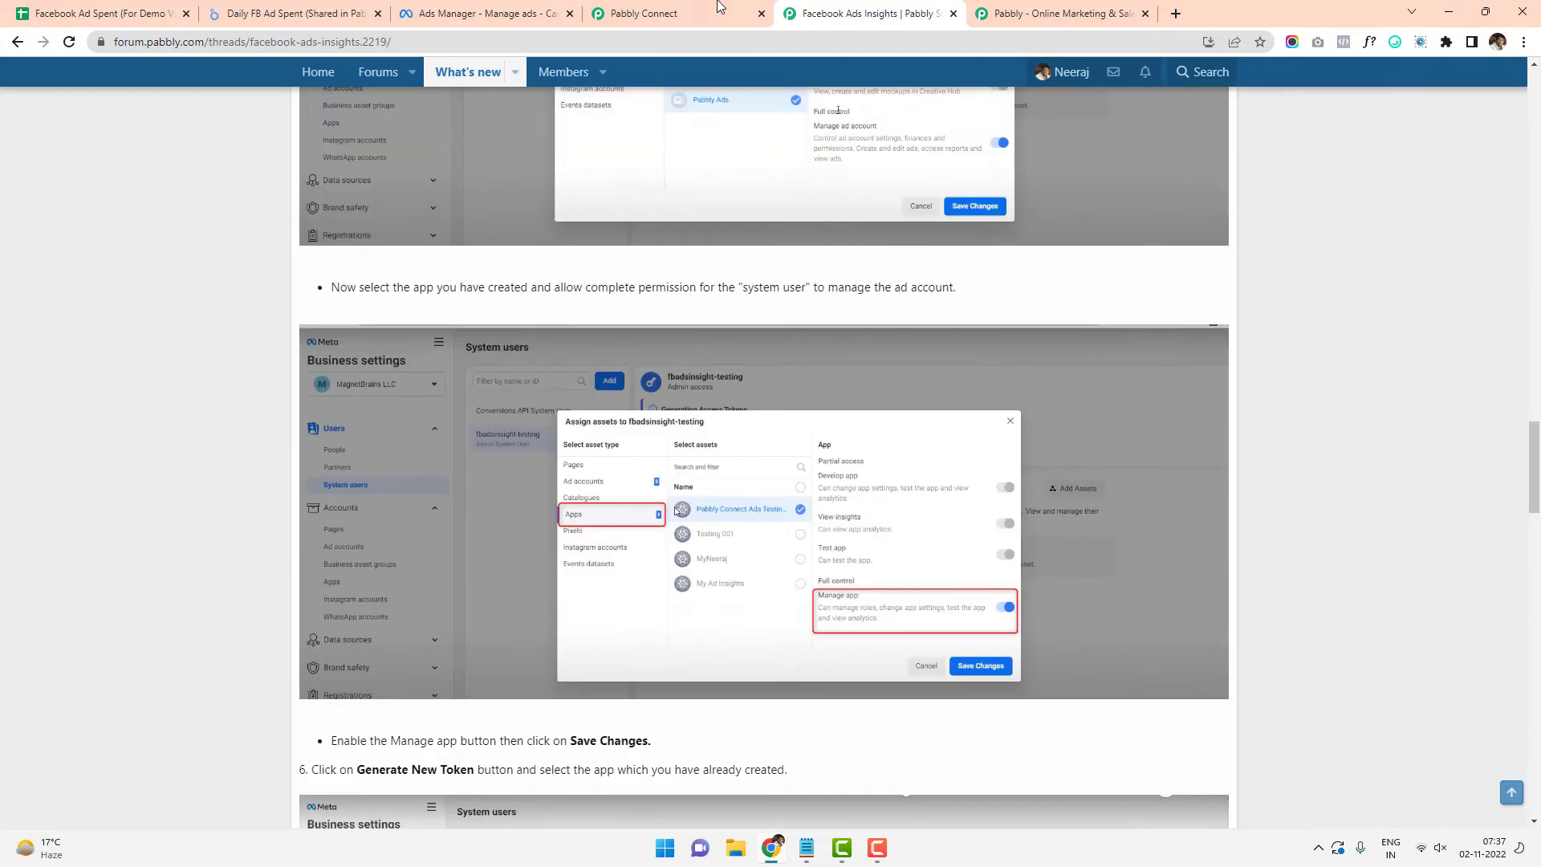
left_click(720, 12)
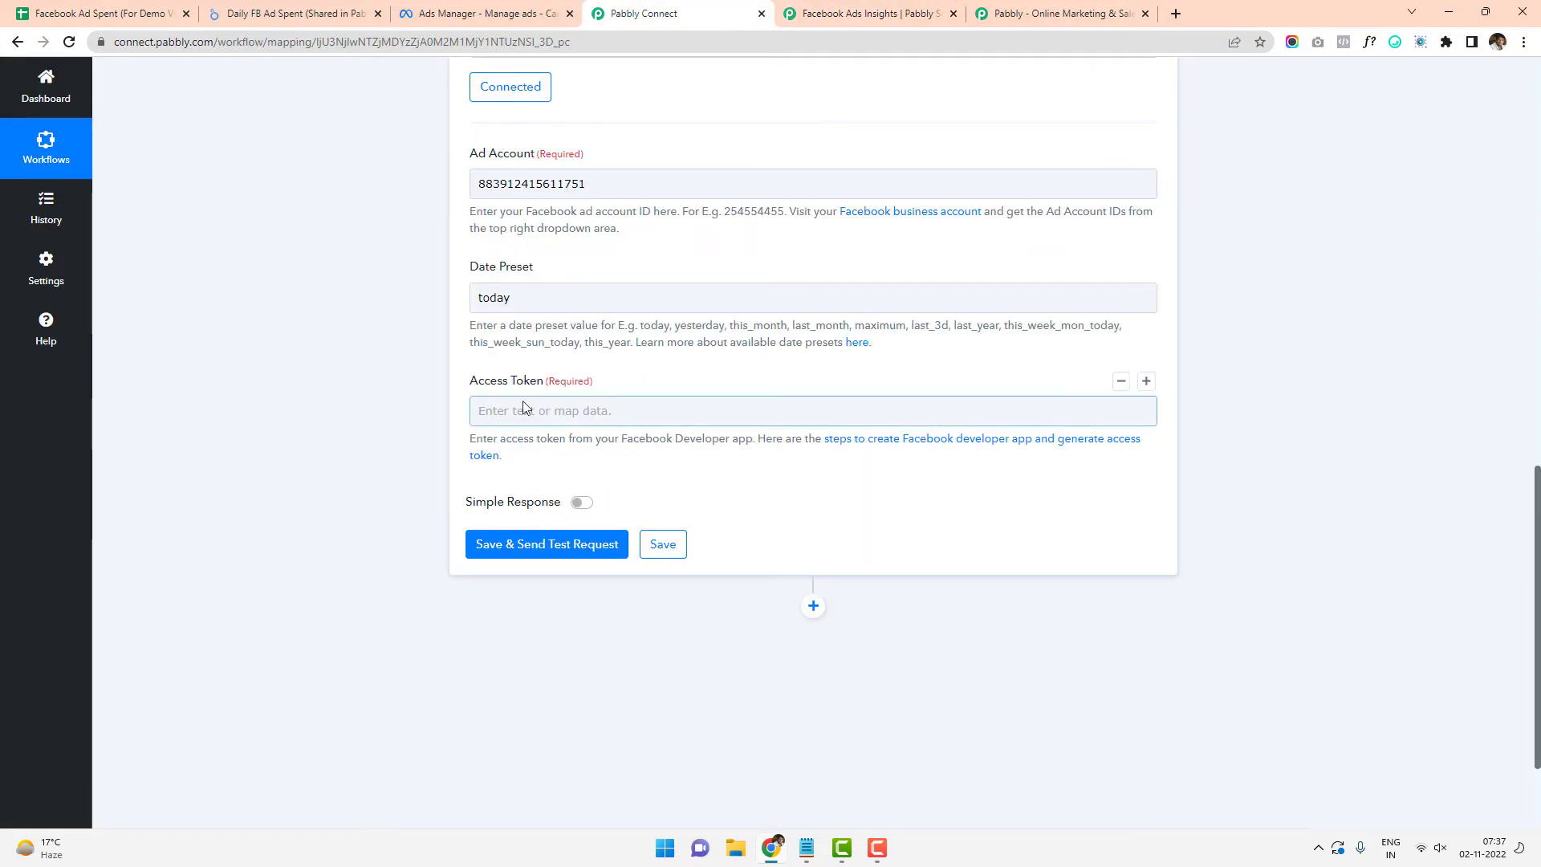
Copy the permanent token from Notepad and paste it into the Facebook action's Access Token field
left_click(808, 849)
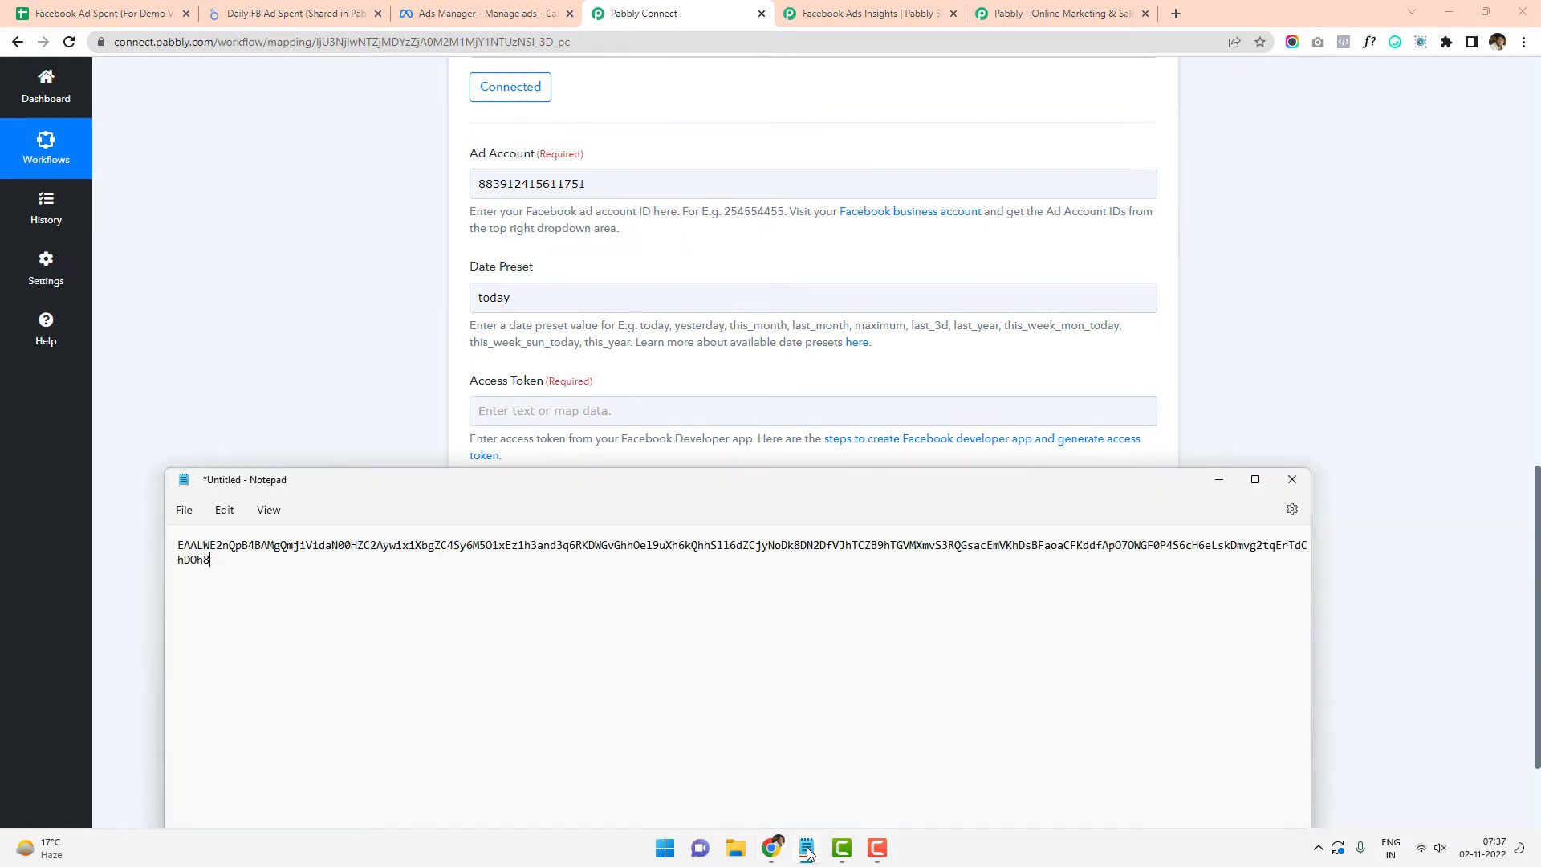
left_click_drag(219, 568, 131, 531)
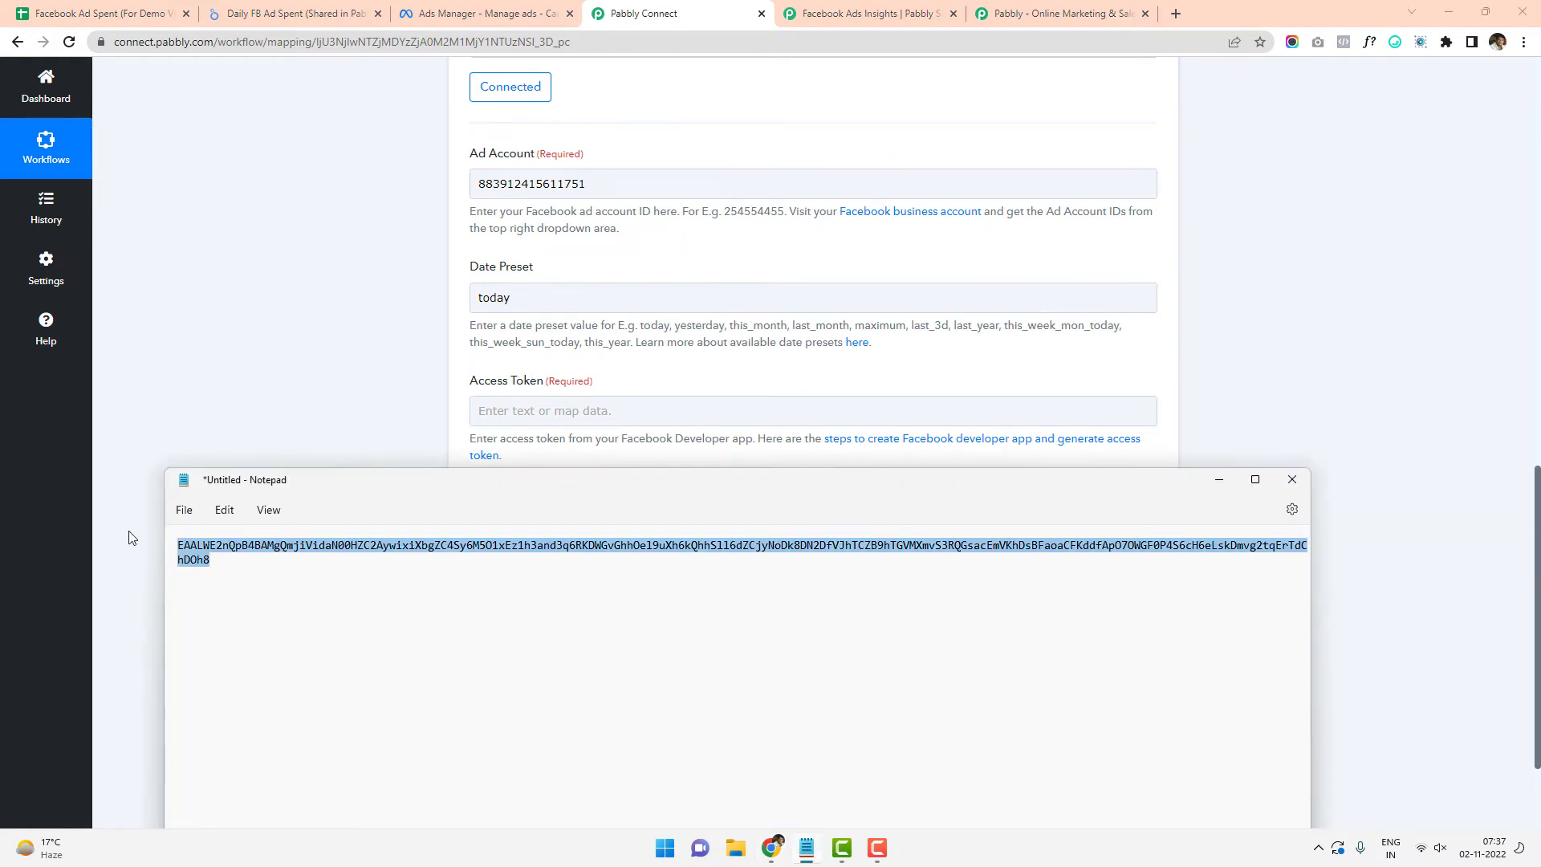
left_click(294, 347)
left_click(528, 408)
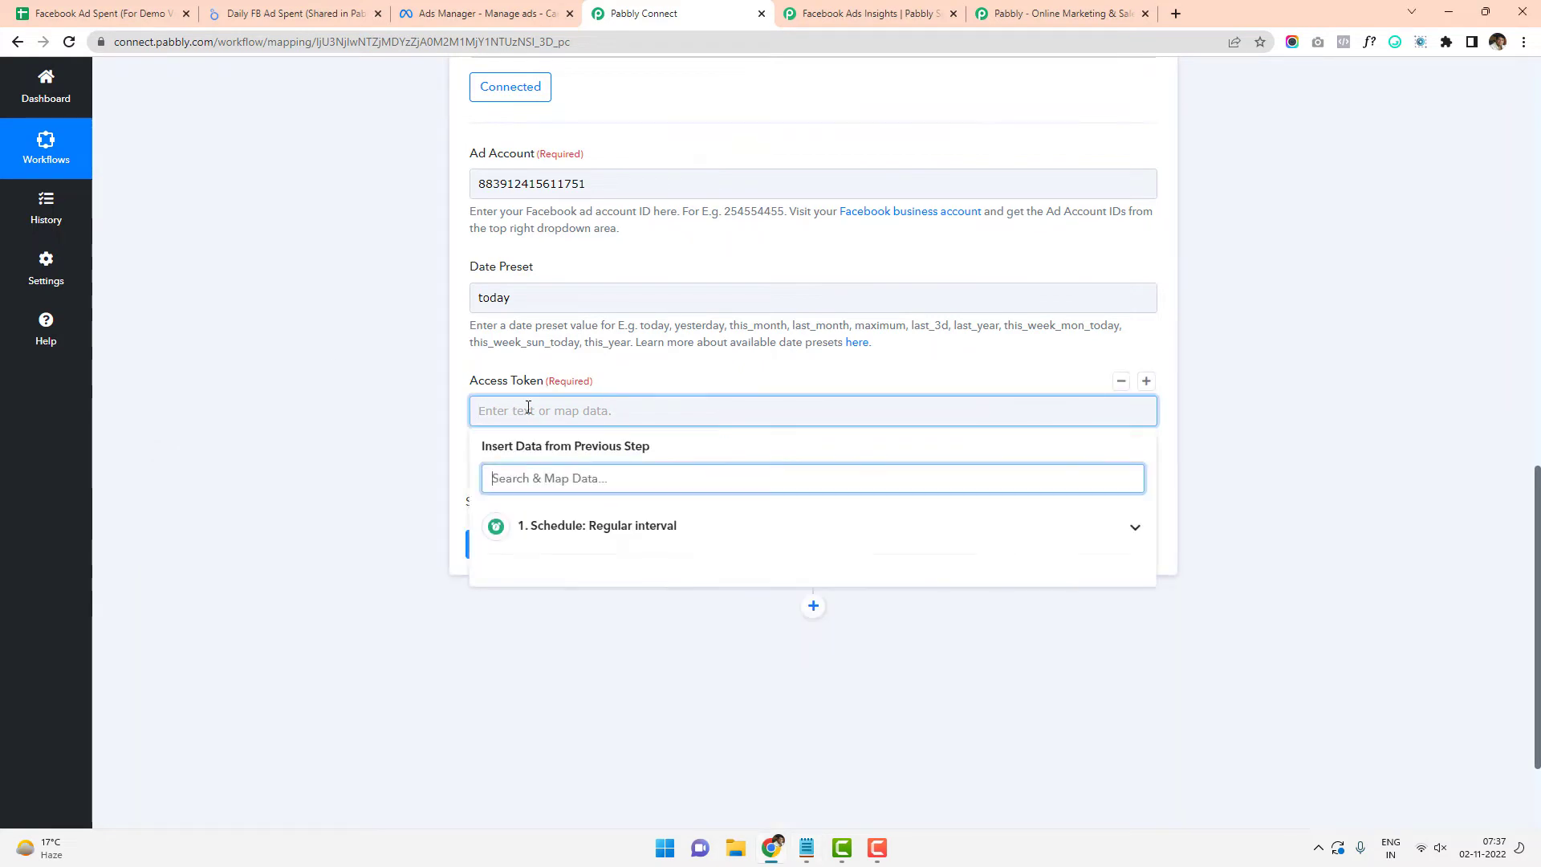
key("ctrl+v")
left_click(327, 389)
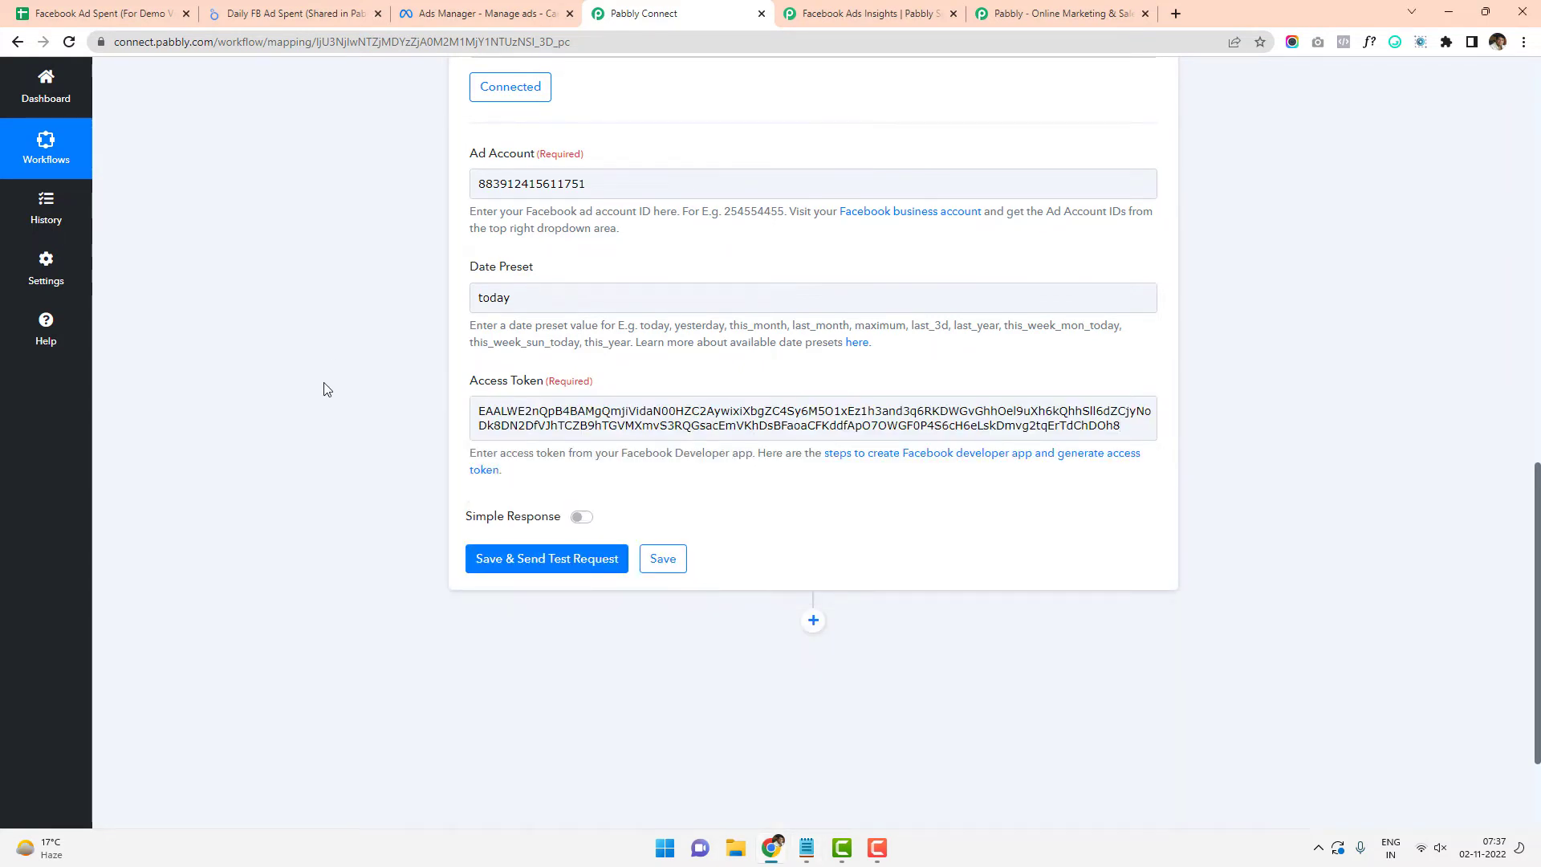
scroll(326, 389, "up", 2)
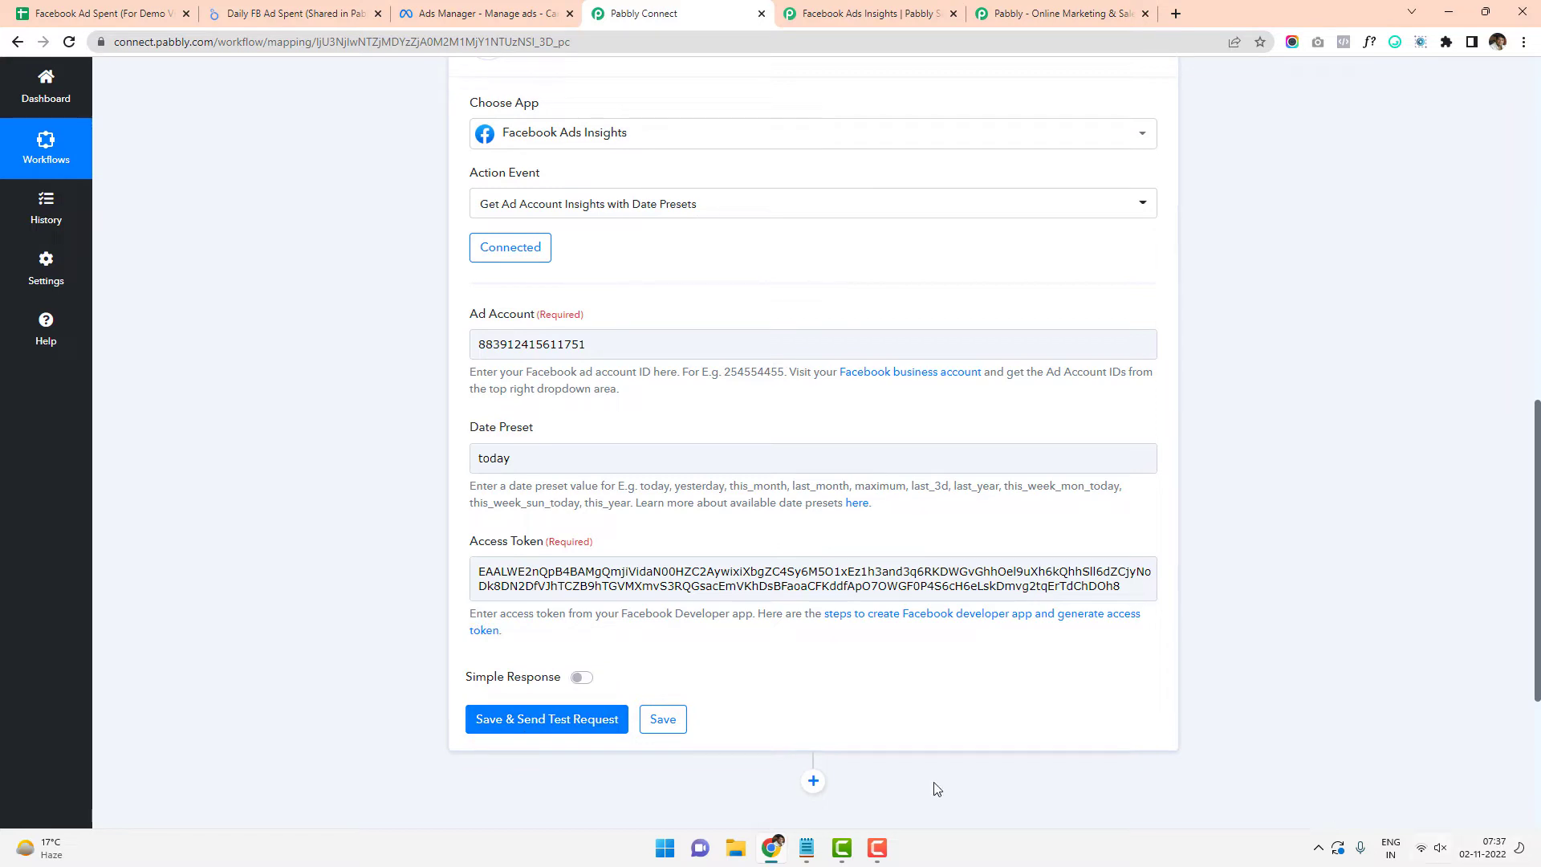
Save and test the Facebook step, then inspect the returned Res2 Data Account Id field
left_click(581, 722)
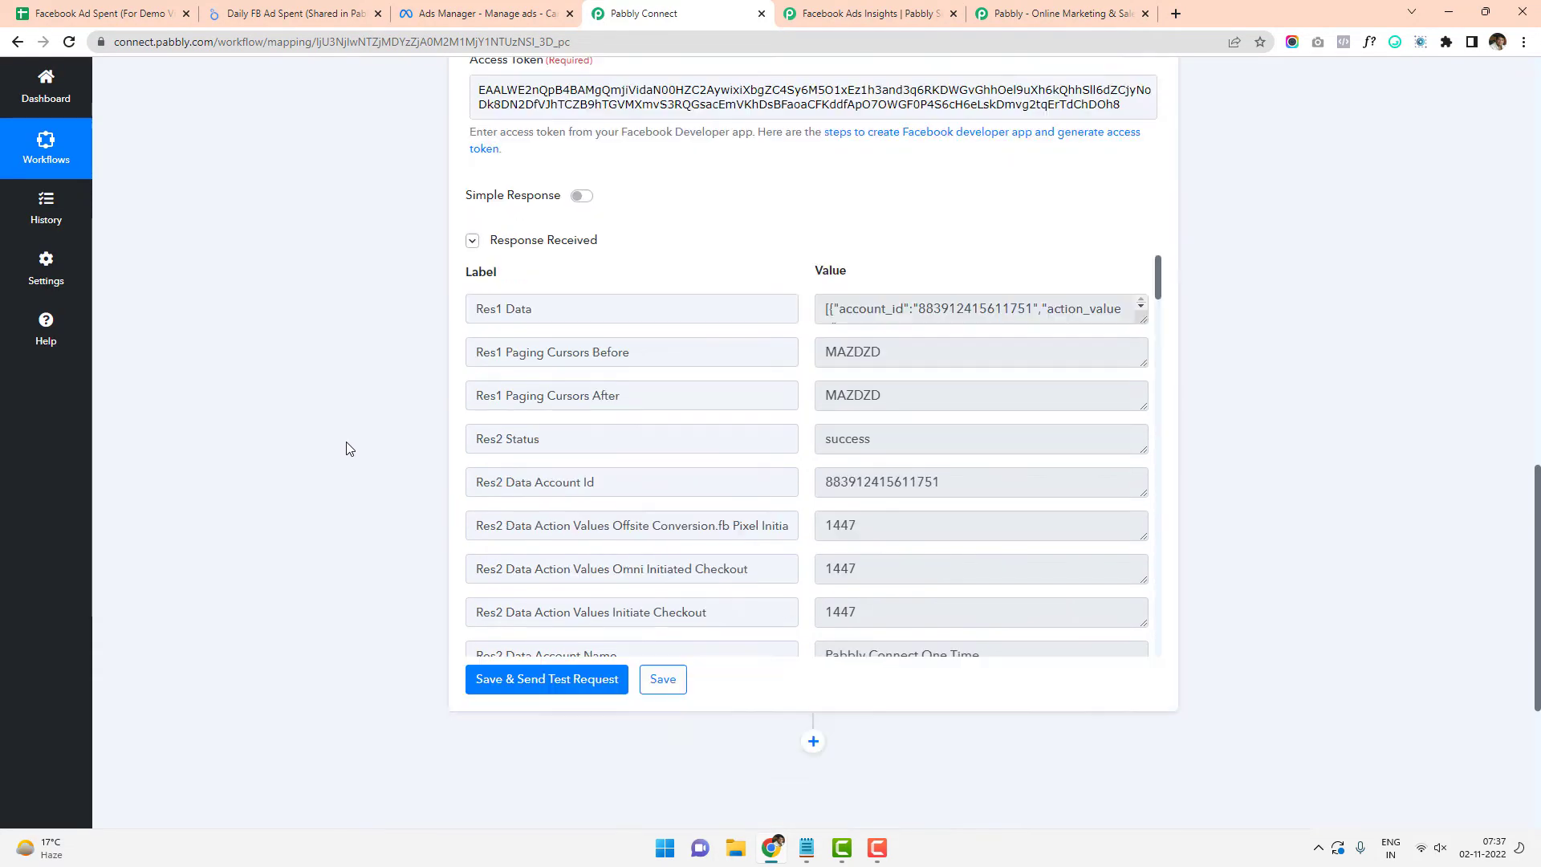
scroll(349, 440, "down", 2)
scroll(349, 438, "up", 1)
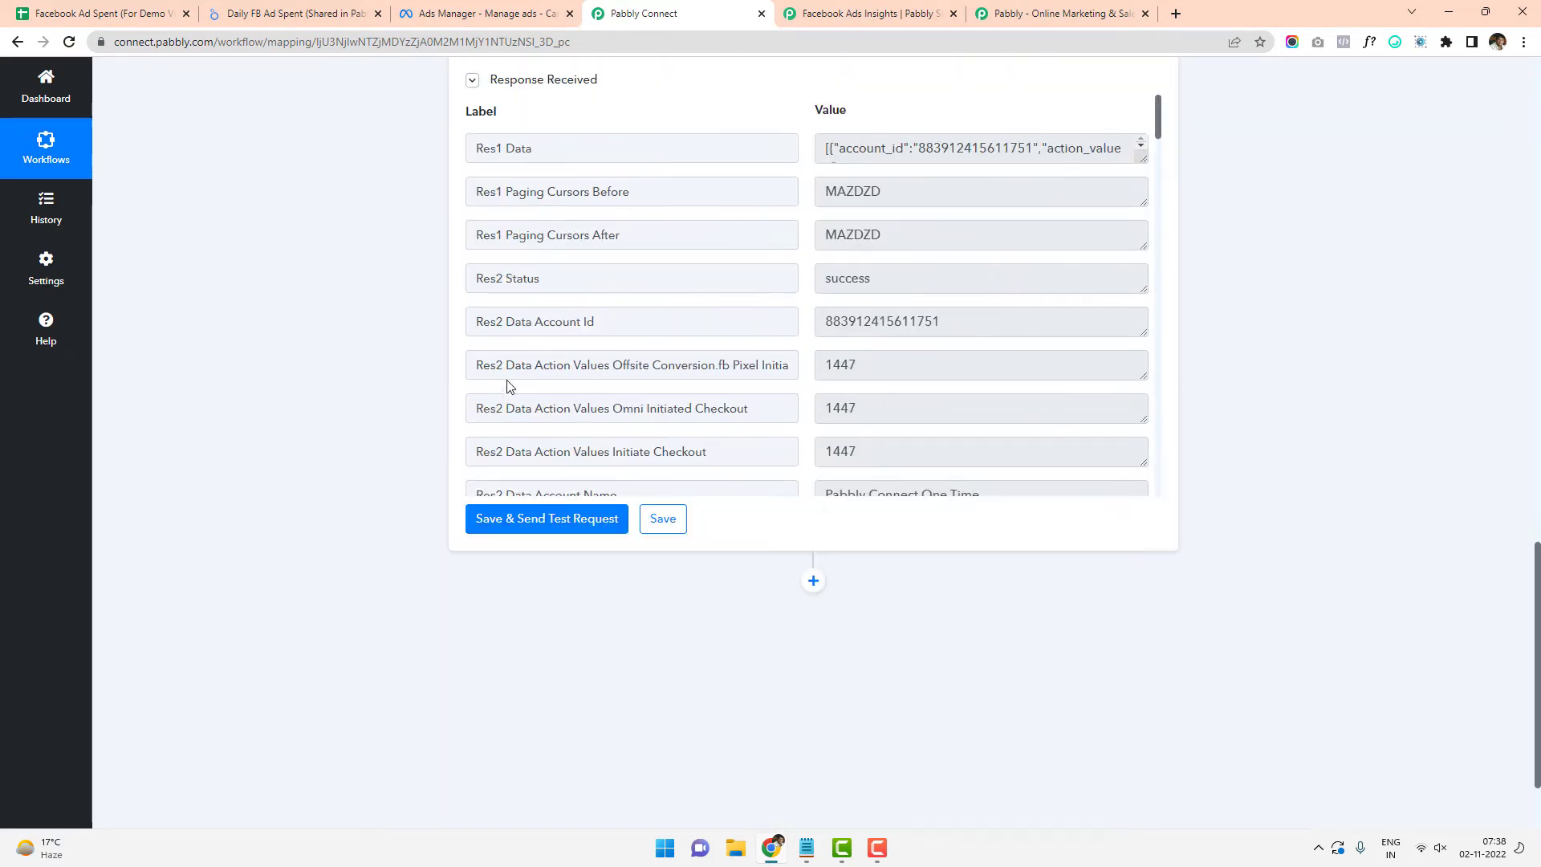
left_click(575, 319)
left_click_drag(598, 321, 464, 321)
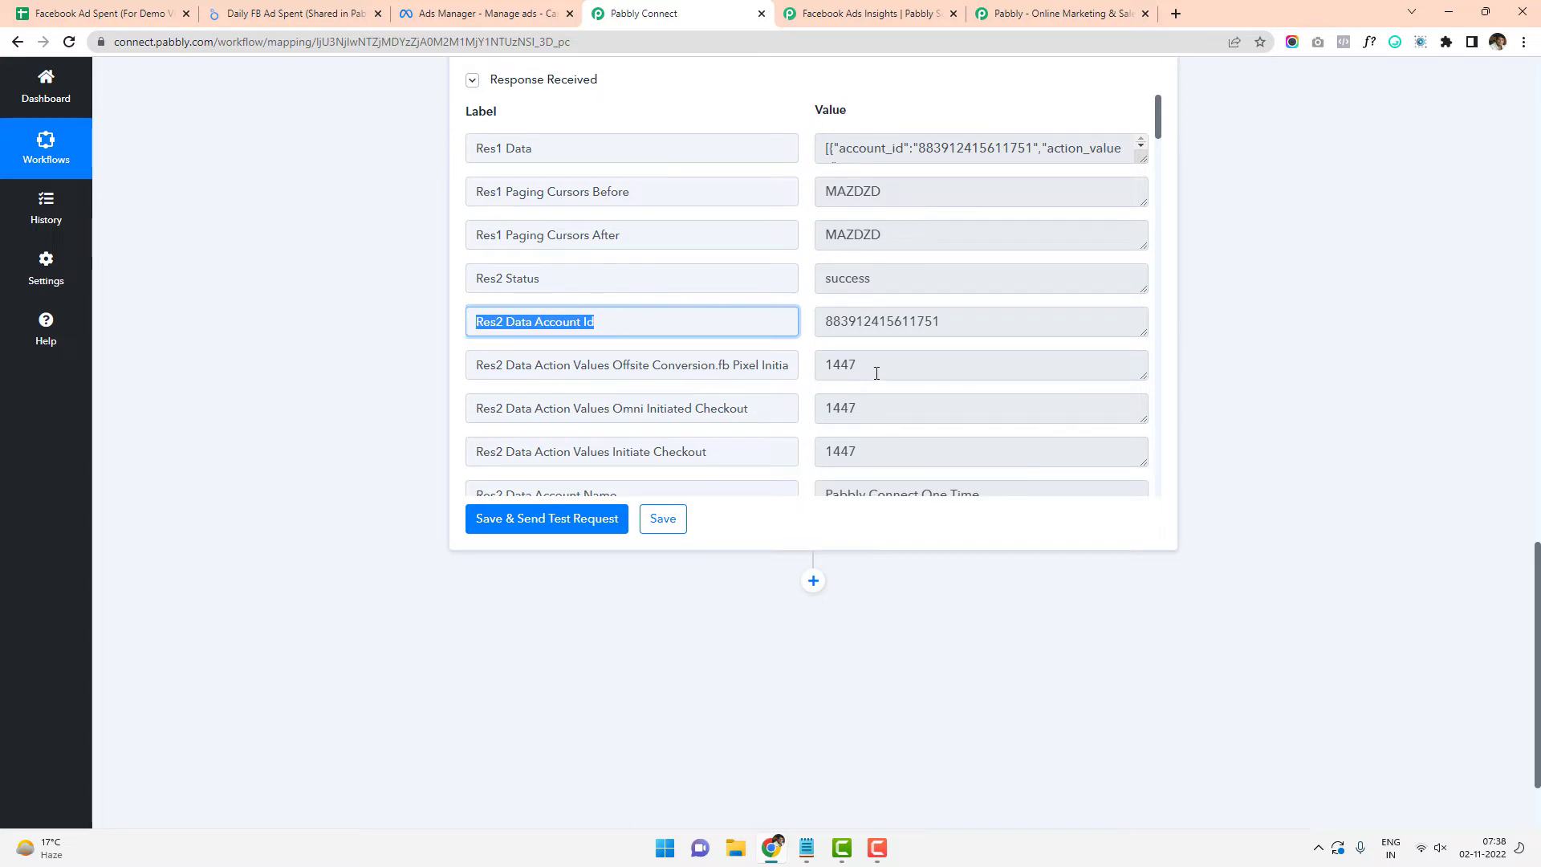
Highlight Initiate Checkout 1447 and the account name in the response, then switch to Ads Manager
scroll(1159, 137, "down", 1)
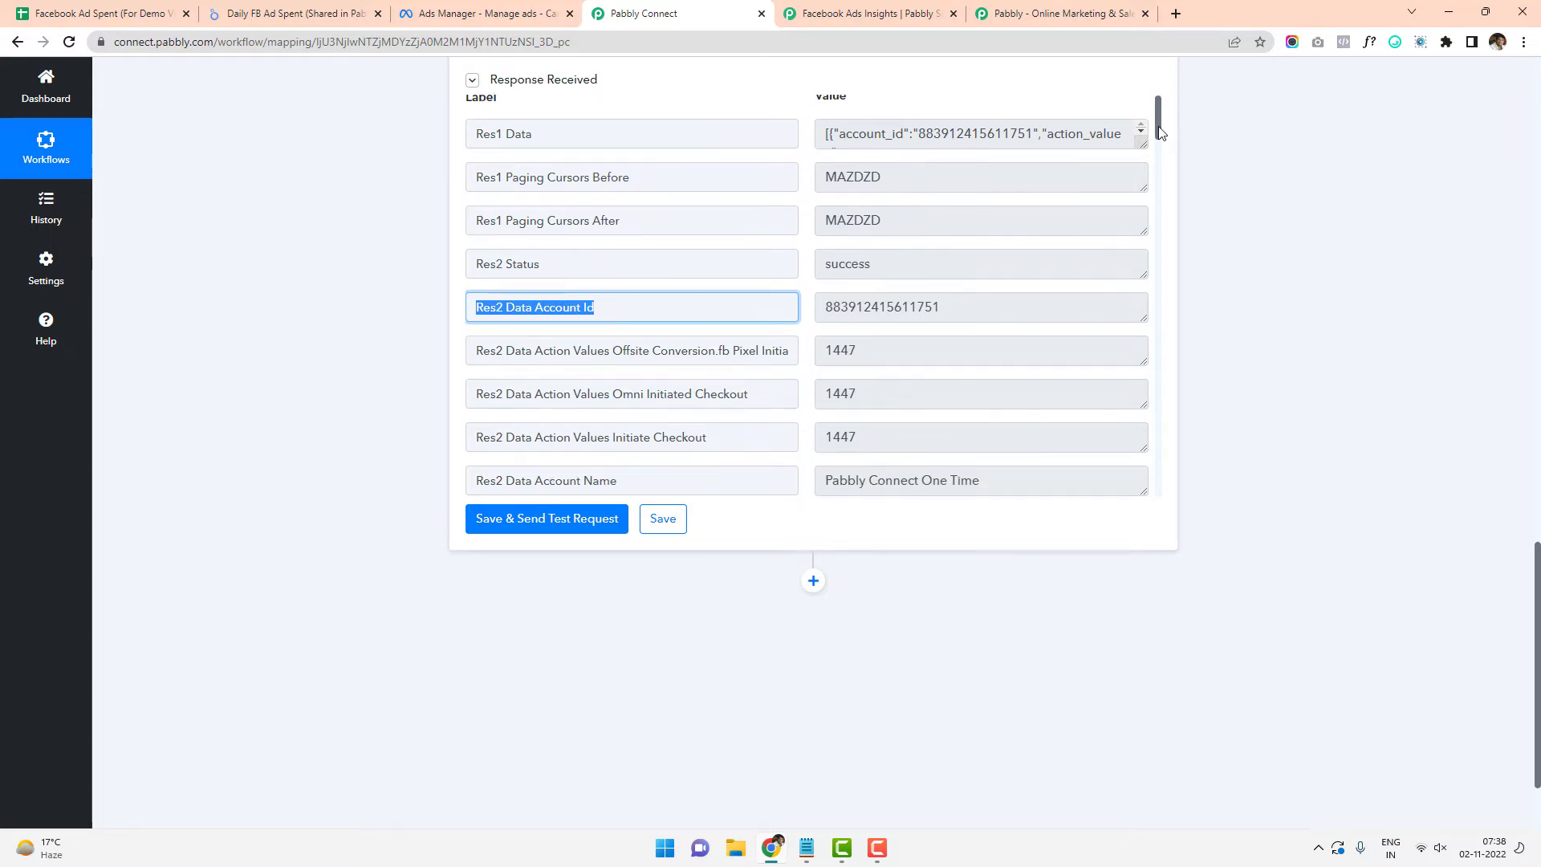
left_click_drag(729, 343, 617, 343)
left_click(914, 341)
left_click_drag(867, 343, 812, 343)
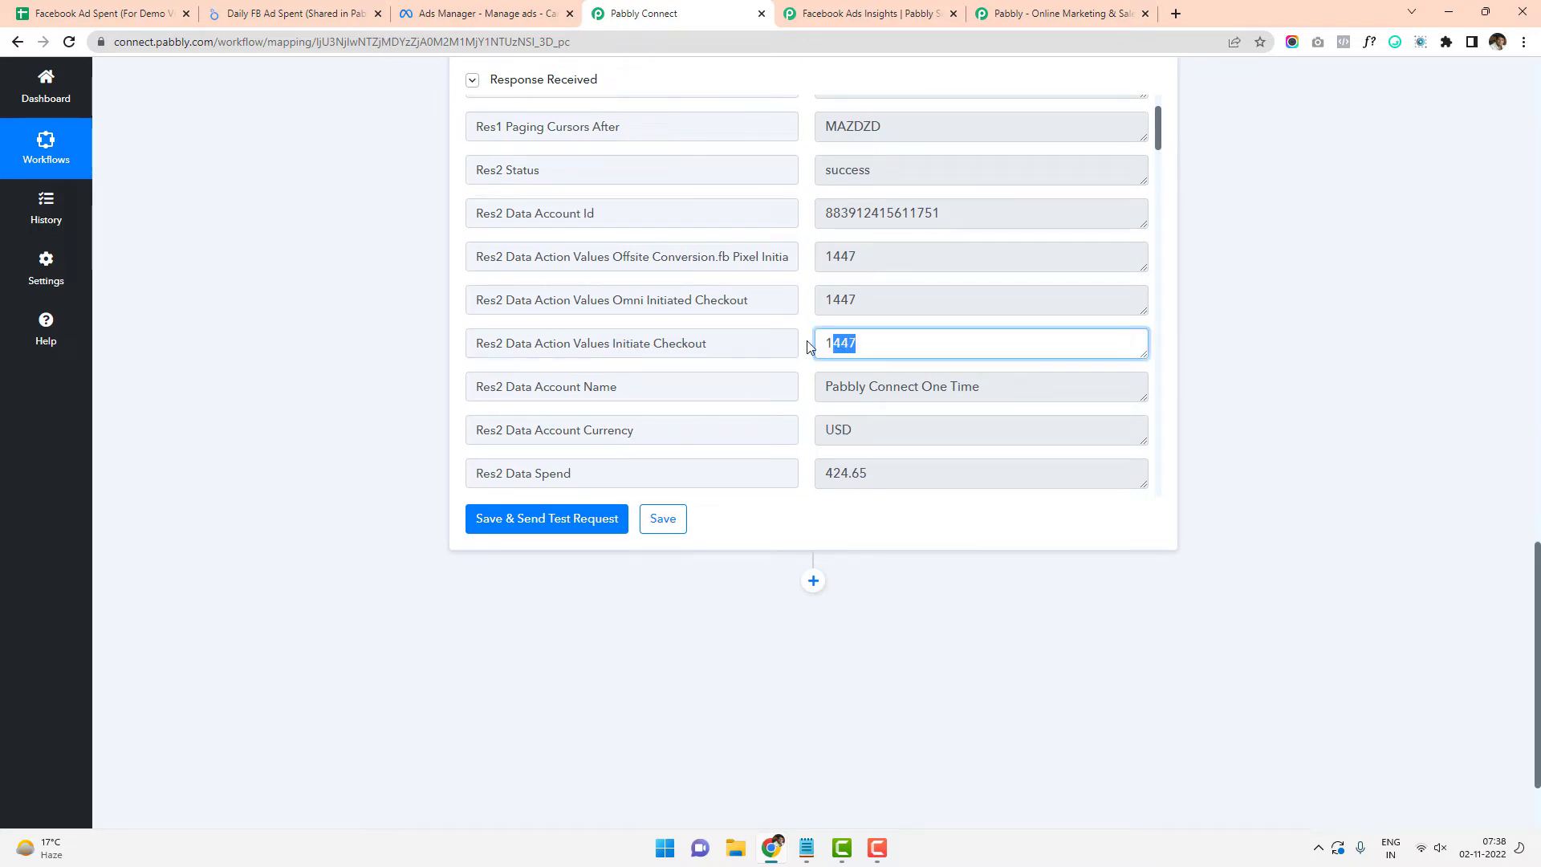
left_click(872, 340)
left_click_drag(1012, 384, 813, 394)
left_click(973, 385)
scroll(967, 386, "down", 1)
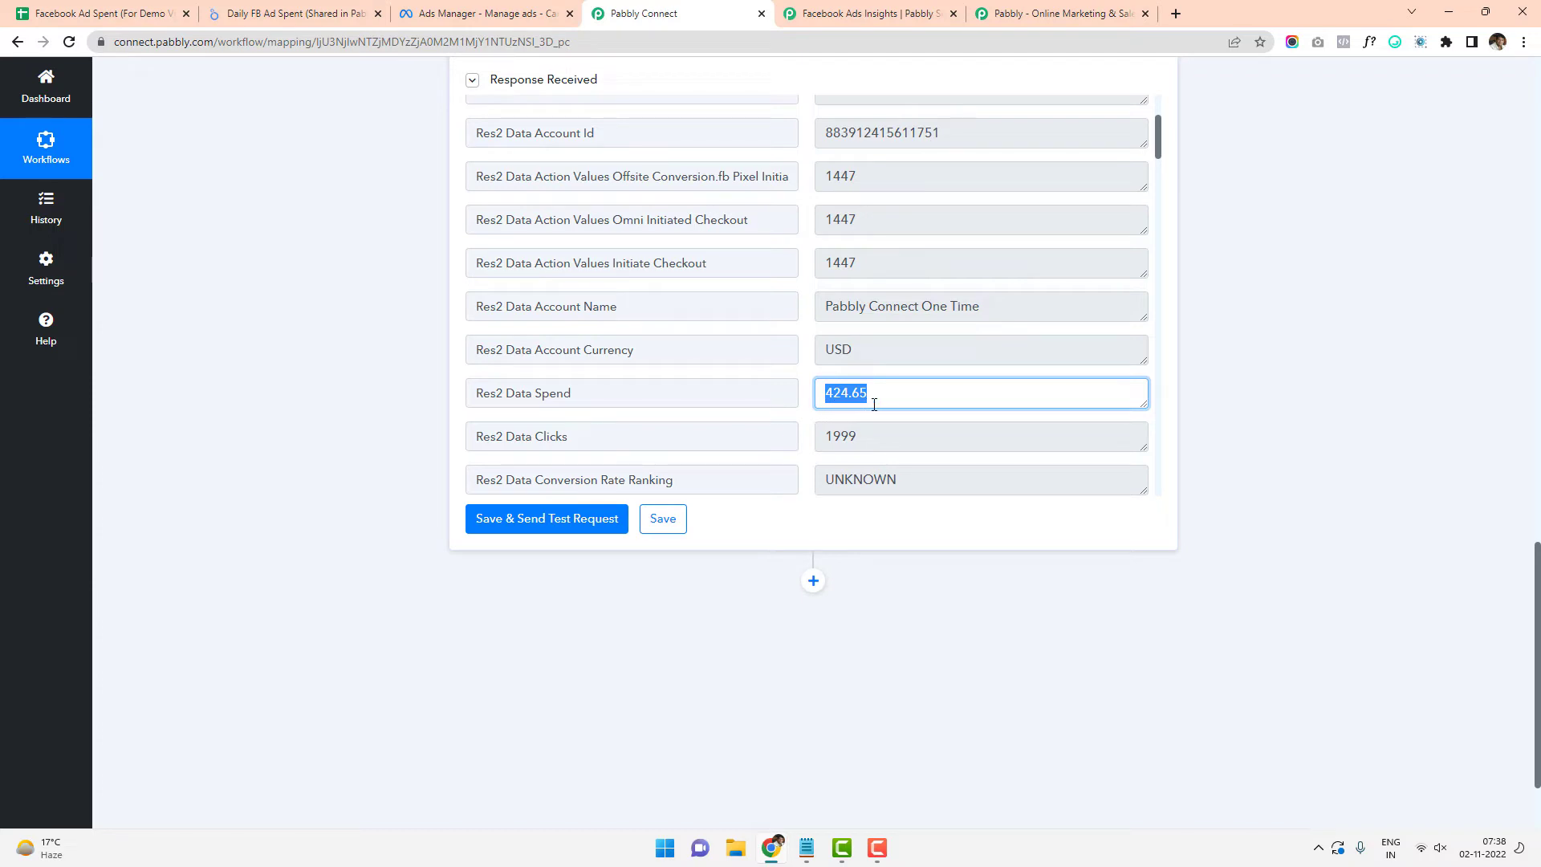
key("ctrl+shift+Tab")
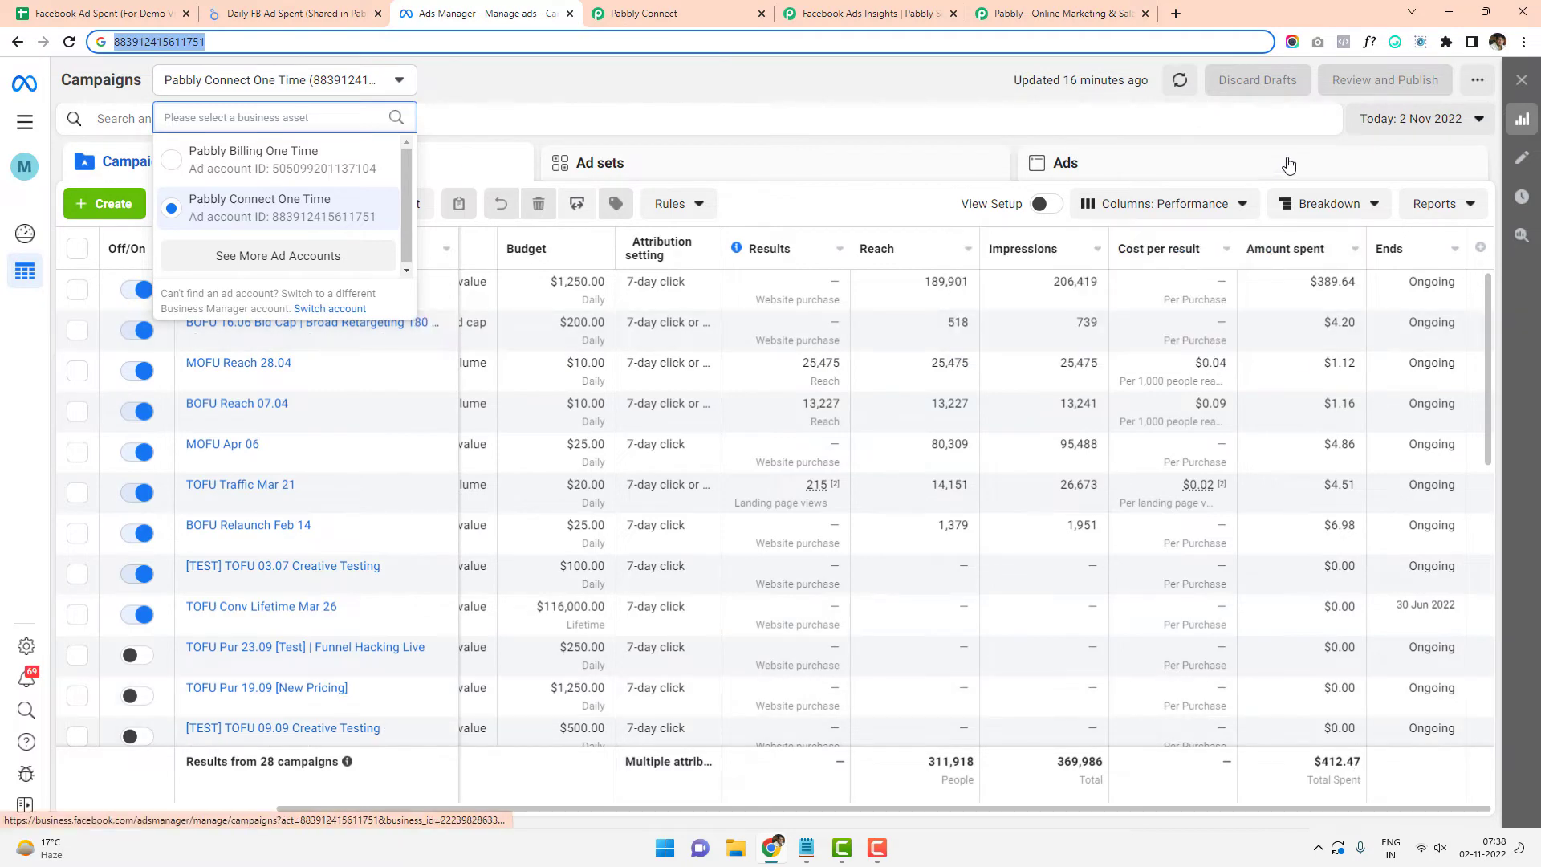
Refresh Ads Manager's campaign figures and highlight the $424.65 total amount spent
left_click(928, 89)
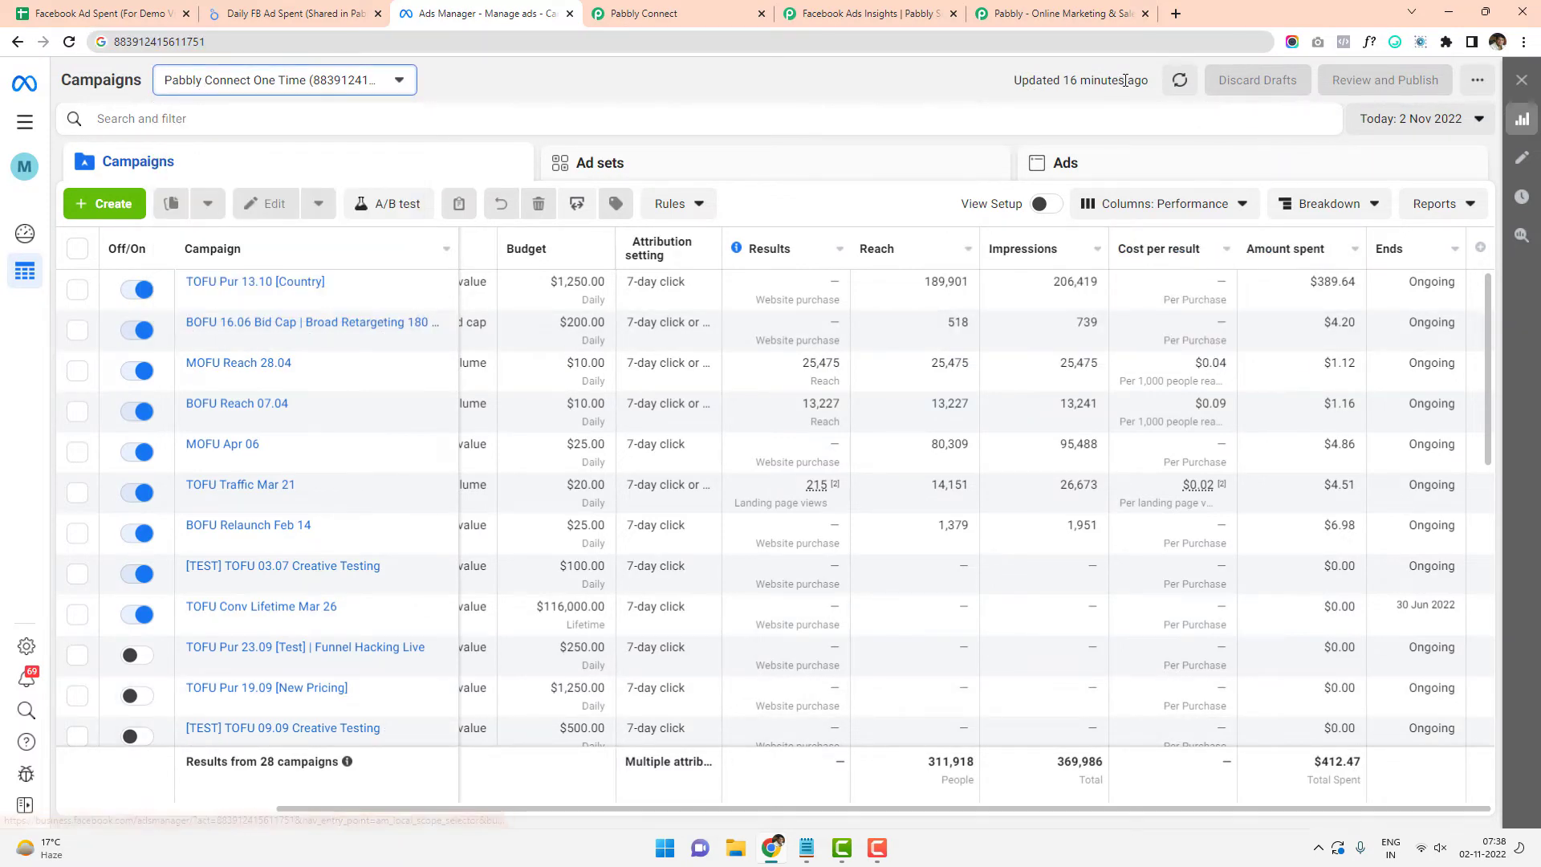
left_click(1180, 79)
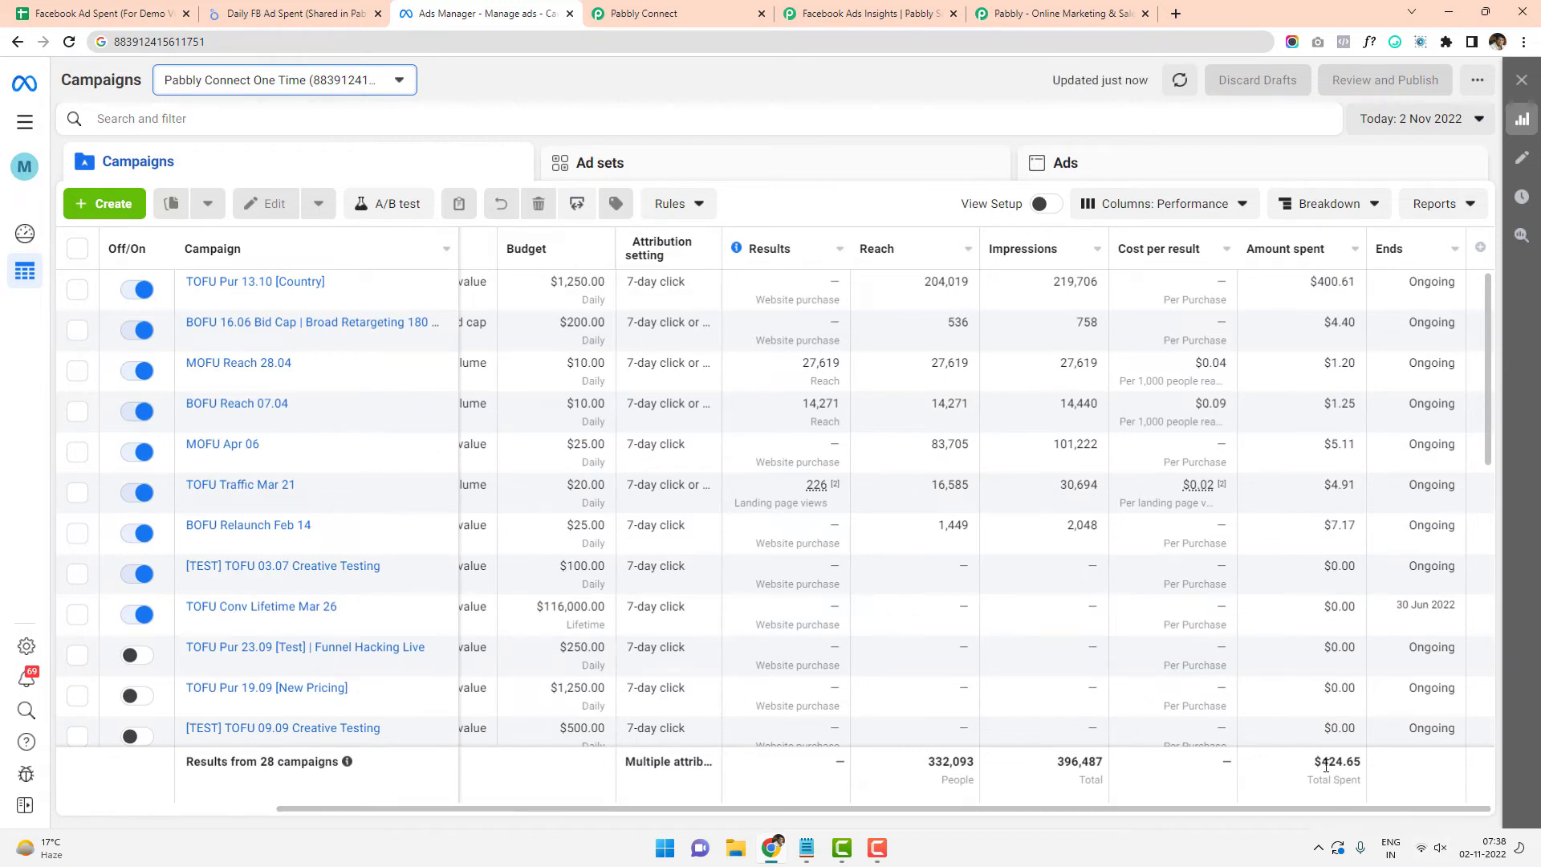
left_click_drag(1326, 766, 1363, 769)
Back in Pabbly Connect's test response, highlight the Clicks value 1999
left_click(684, 8)
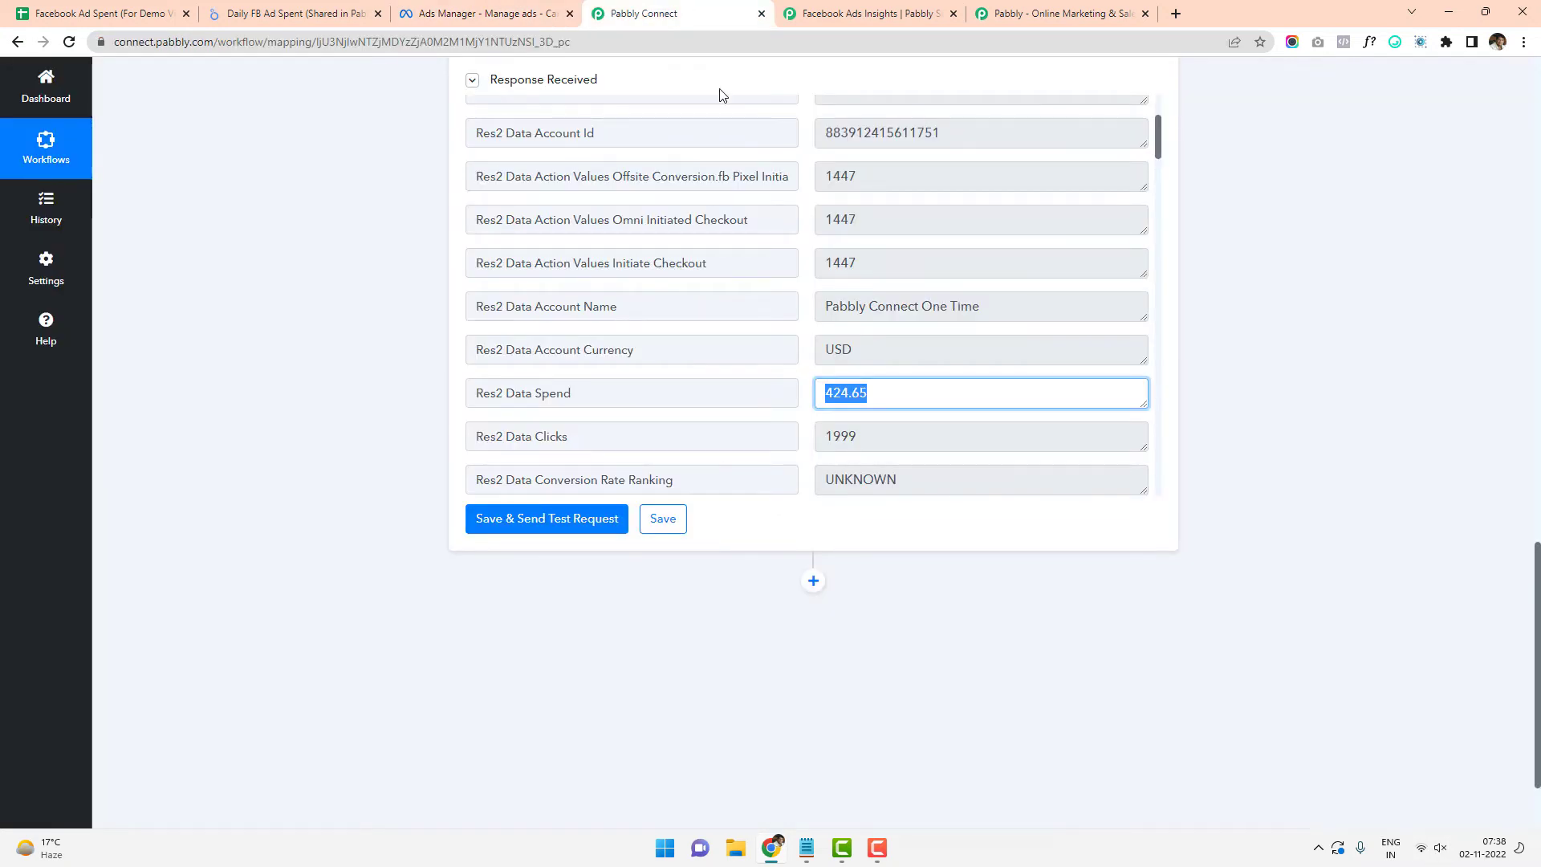
left_click(872, 393)
scroll(875, 394, "down", 1)
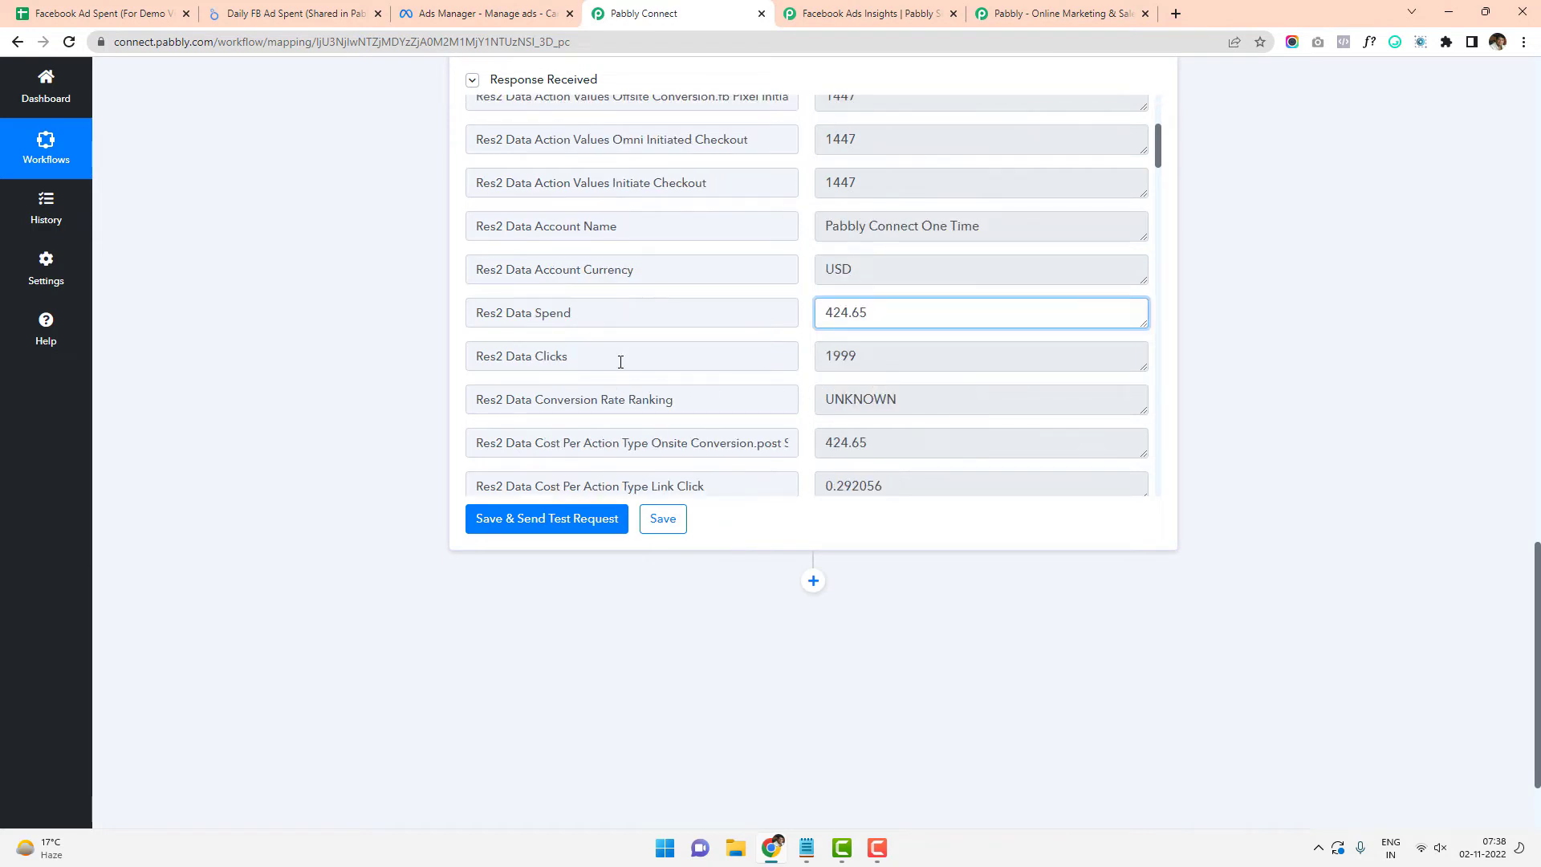
left_click_drag(887, 359, 768, 367)
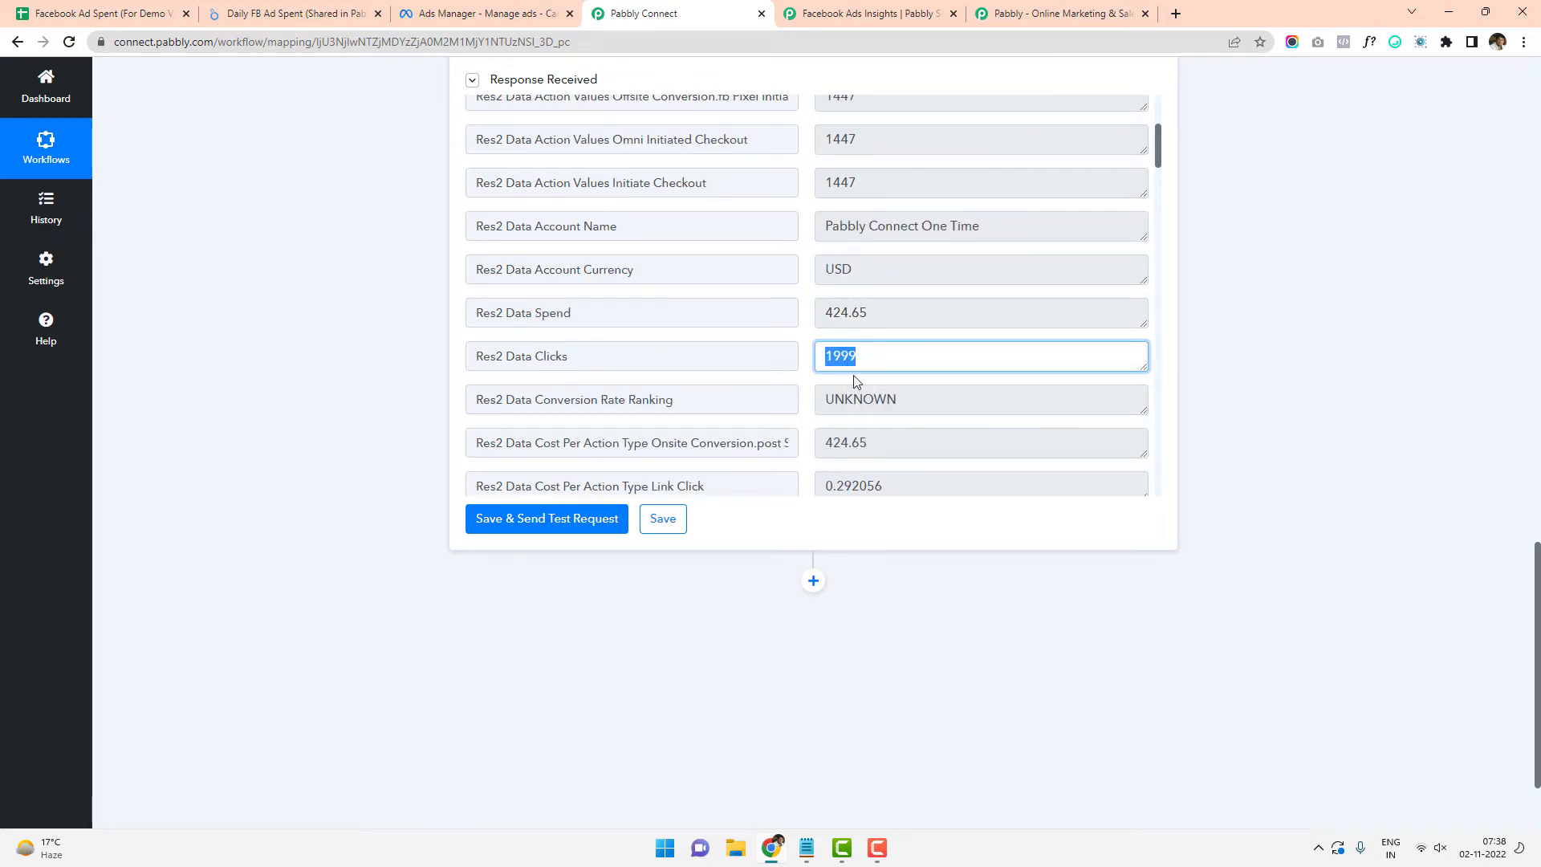
scroll(859, 369, "down", 4)
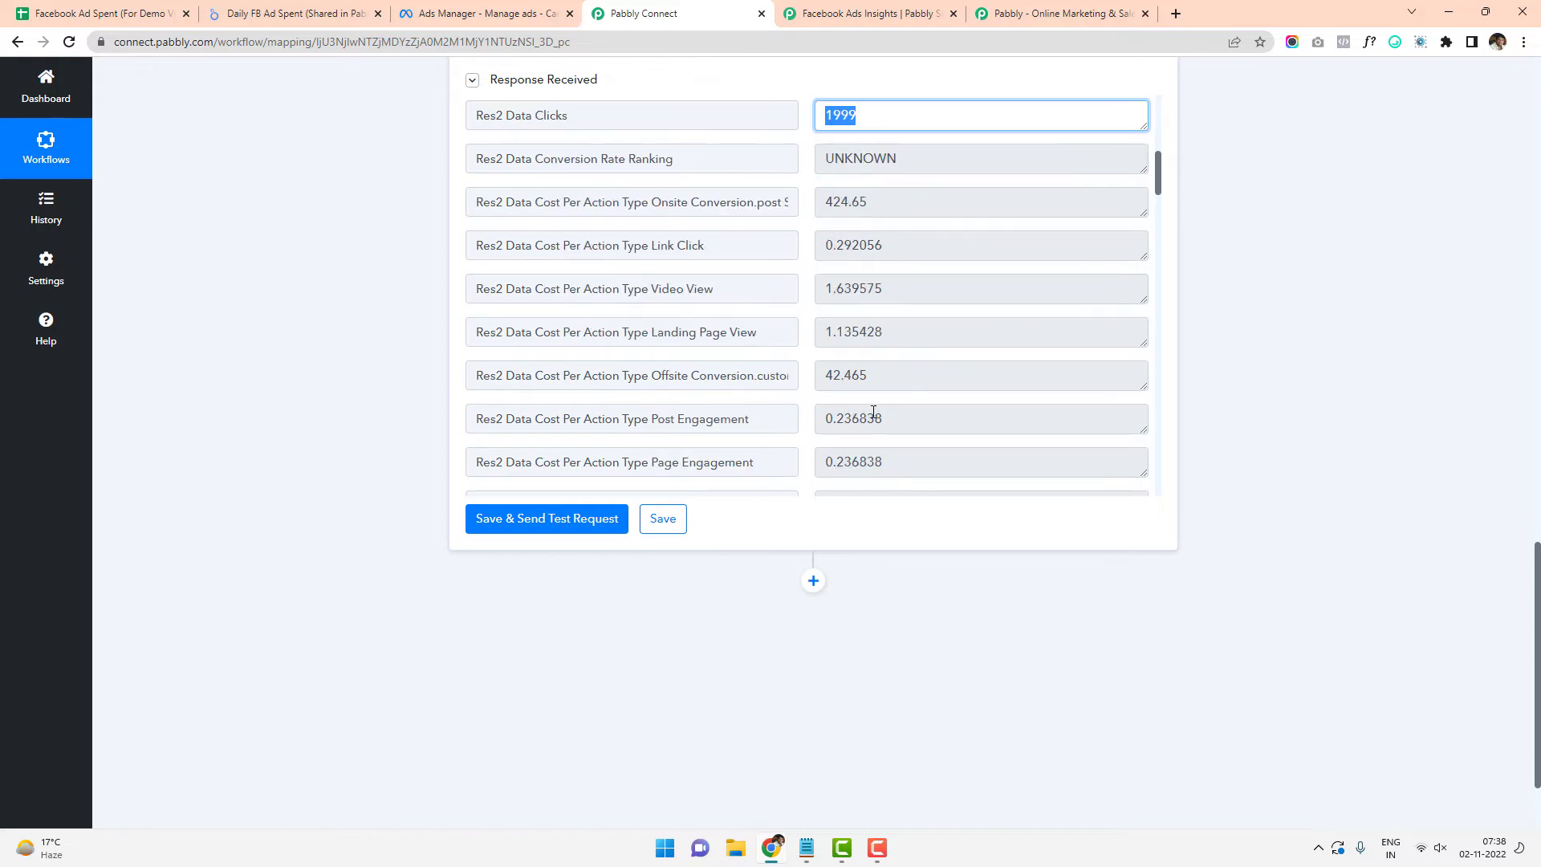
scroll(874, 415, "down", 2)
scroll(875, 414, "down", 1)
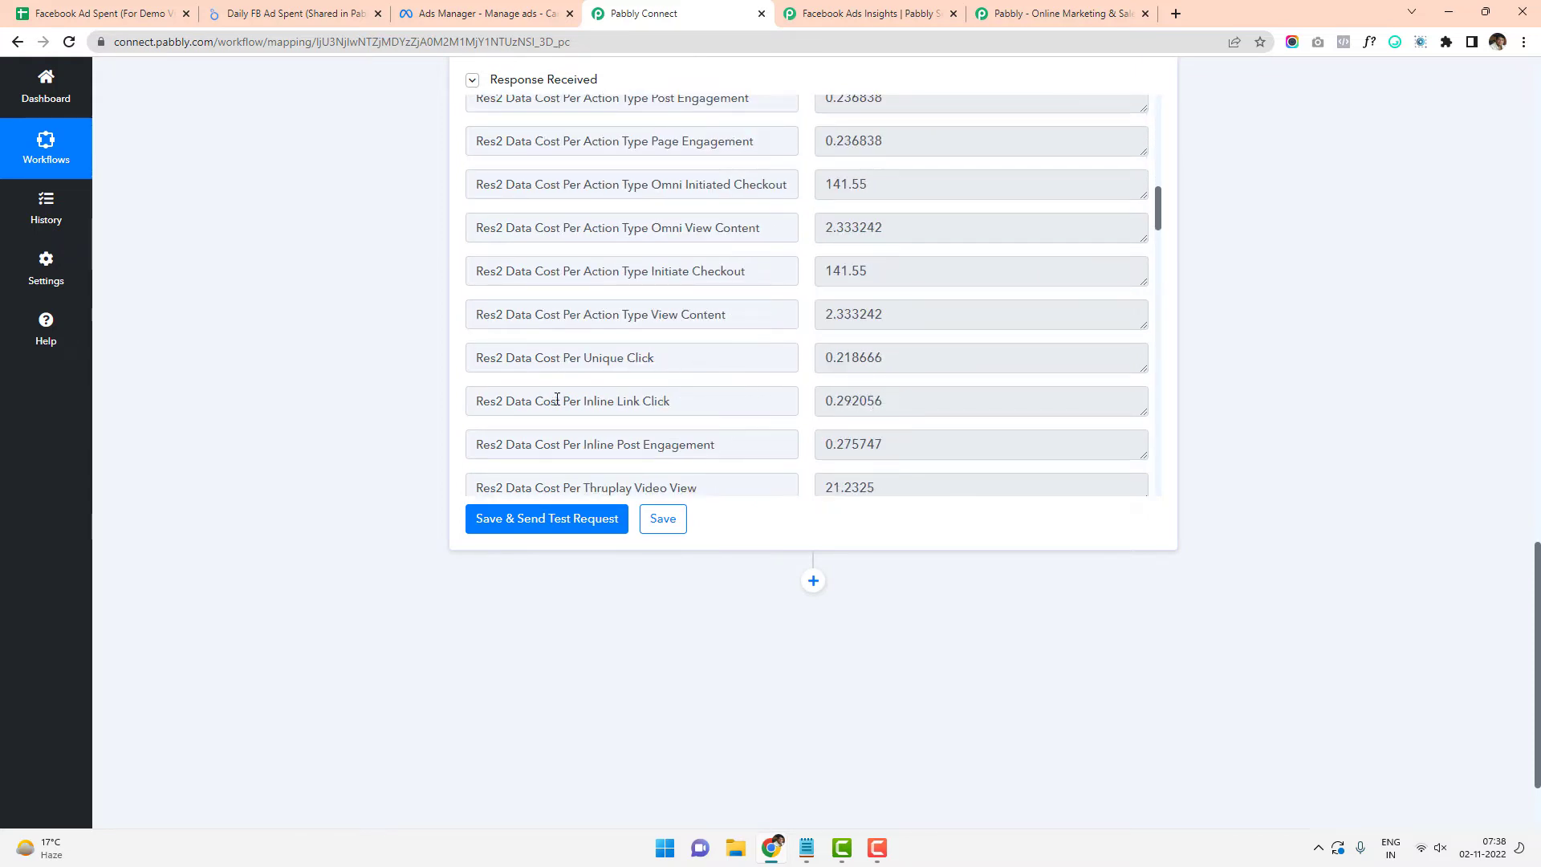
scroll(669, 411, "down", 2)
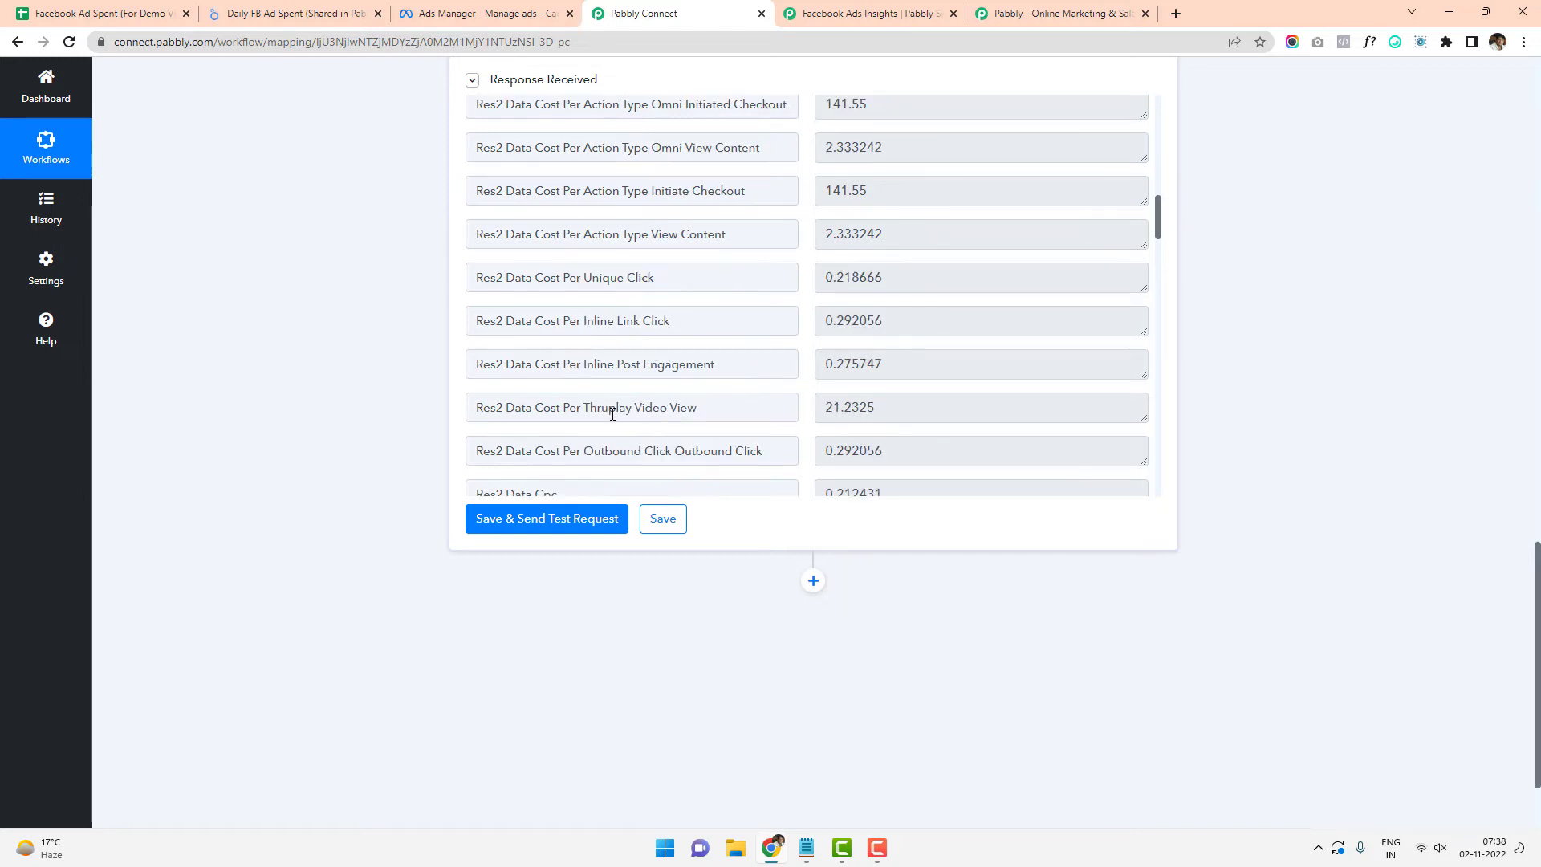
Highlight the Cpc, Cpm, Cpp, Ctr and Impressions fields, then compare with the Facebook Ad Spent sheet's columns
double_click(540, 414)
scroll(567, 413, "down", 1)
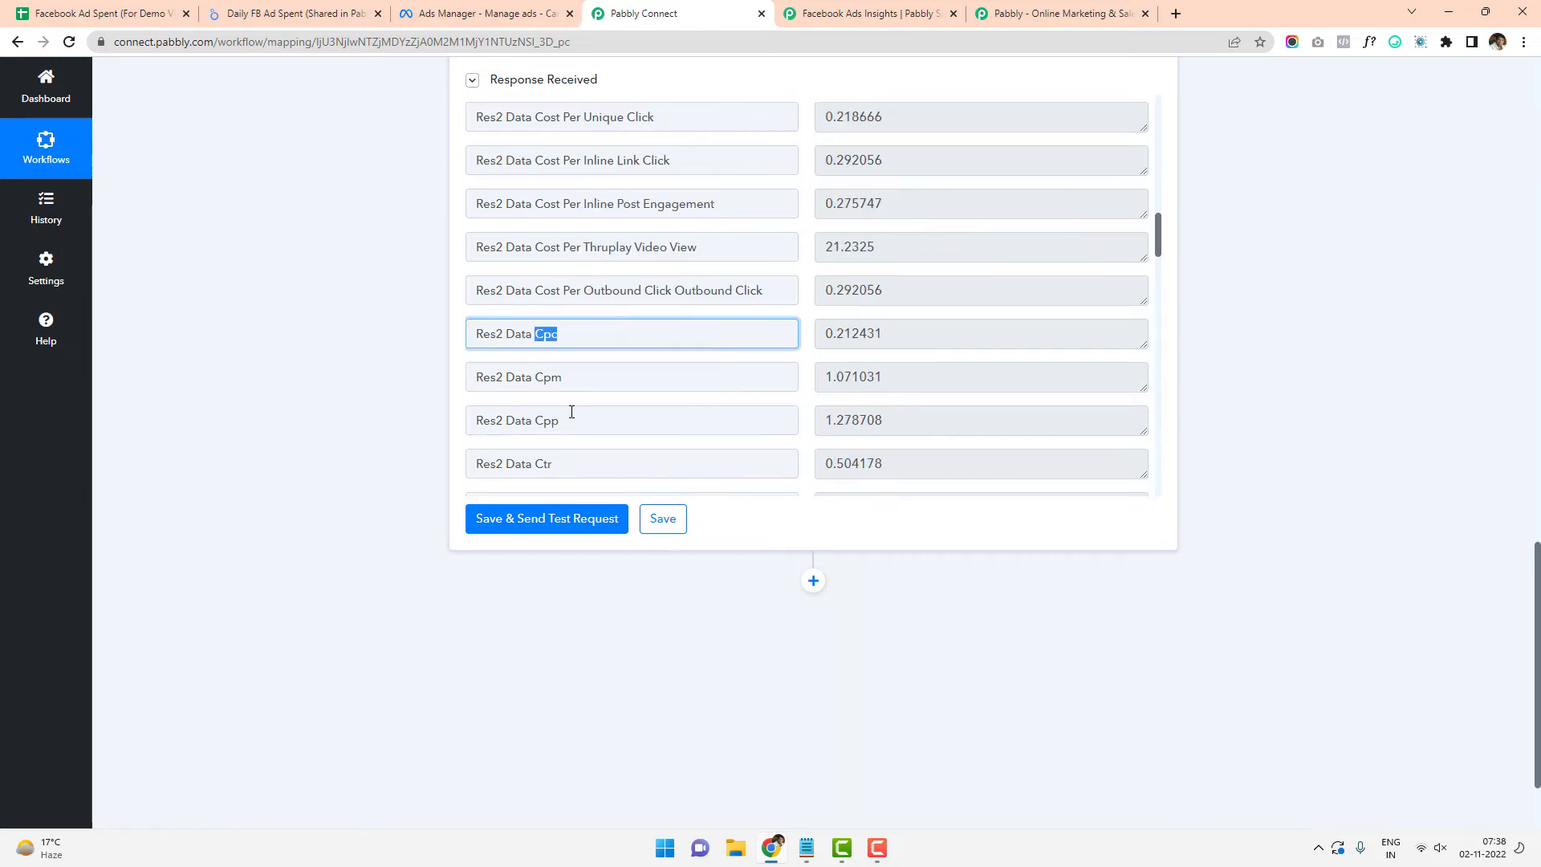
double_click(564, 377)
double_click(550, 420)
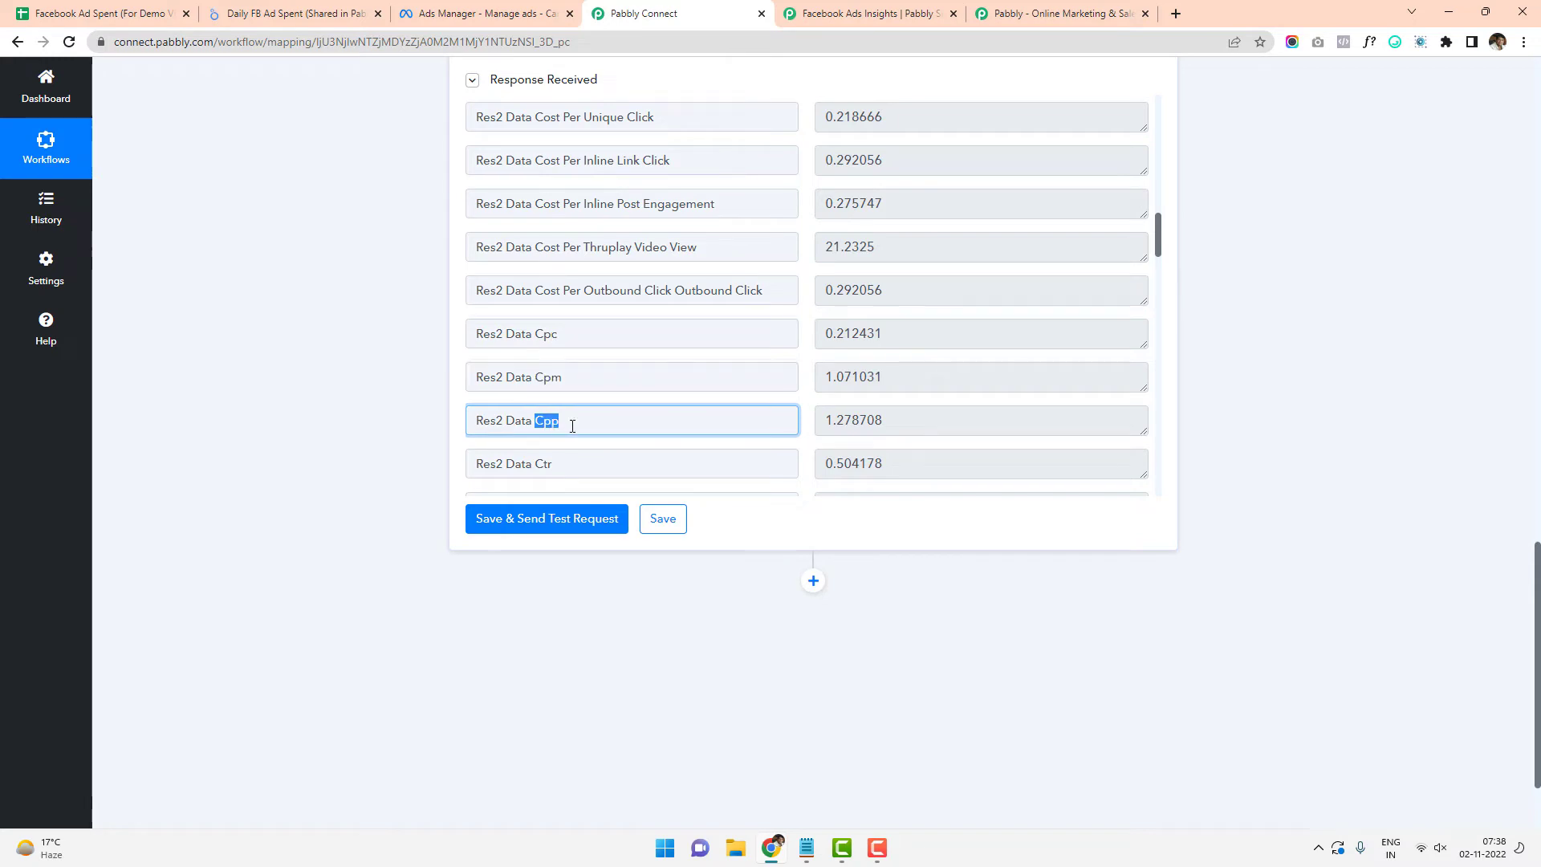
scroll(564, 413, "down", 1)
left_click_drag(540, 388, 561, 395)
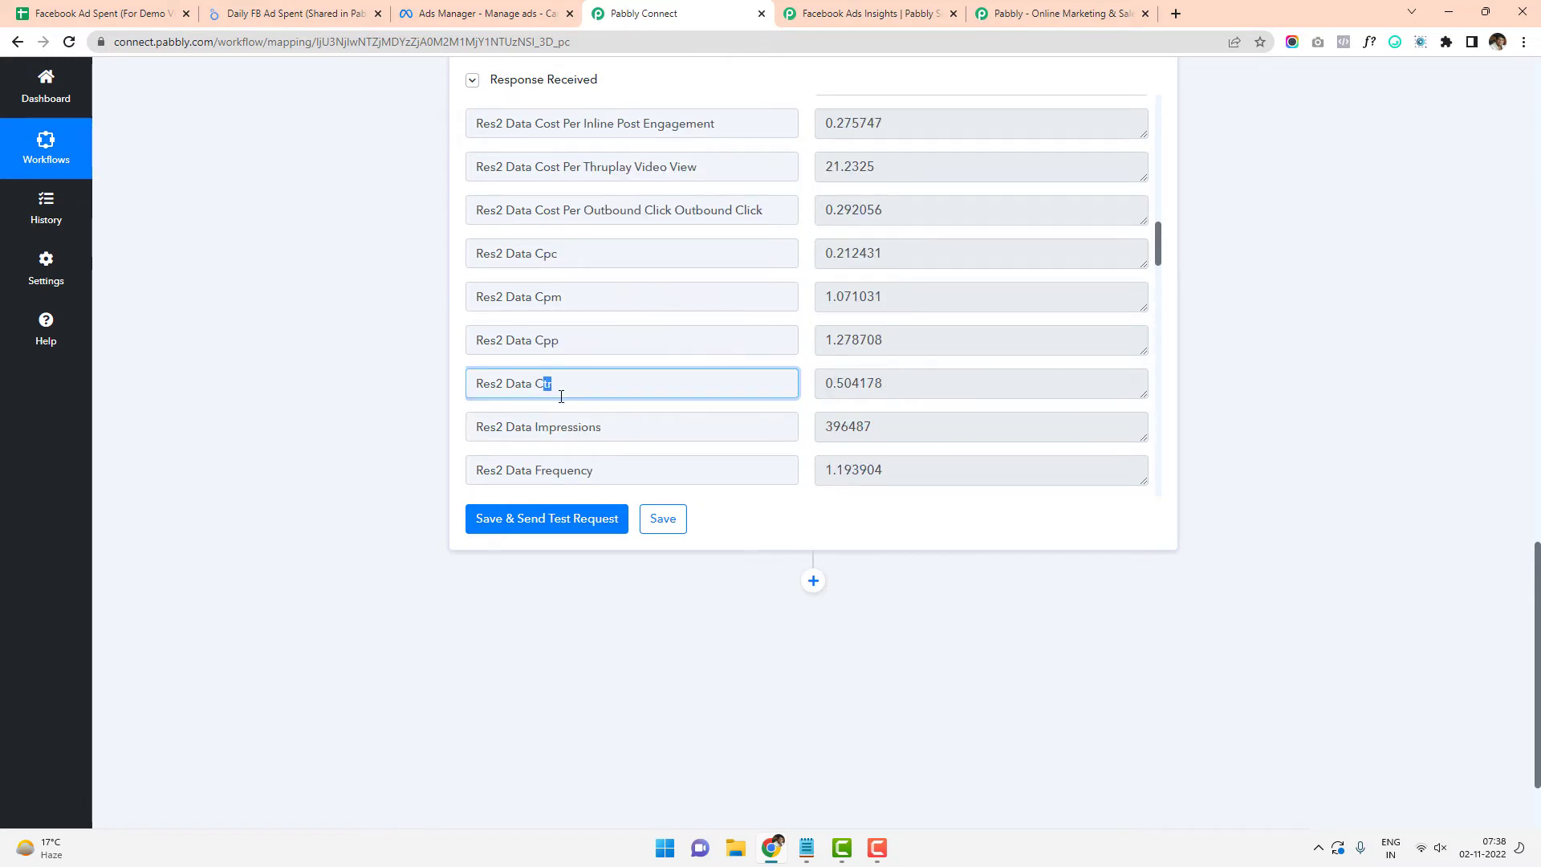
double_click(537, 430)
scroll(647, 447, "down", 2)
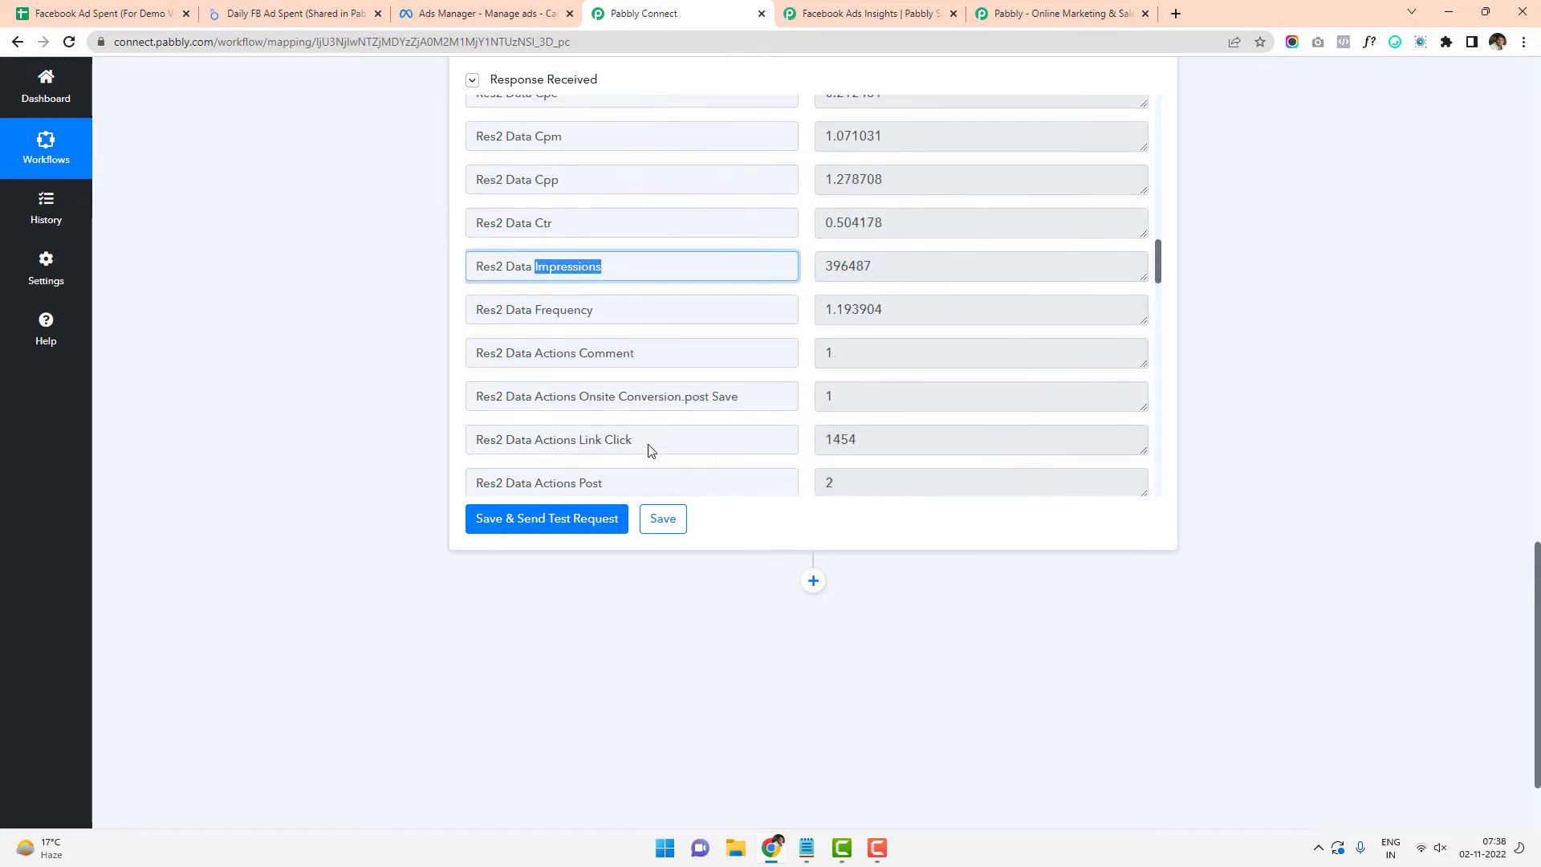
left_click(549, 315)
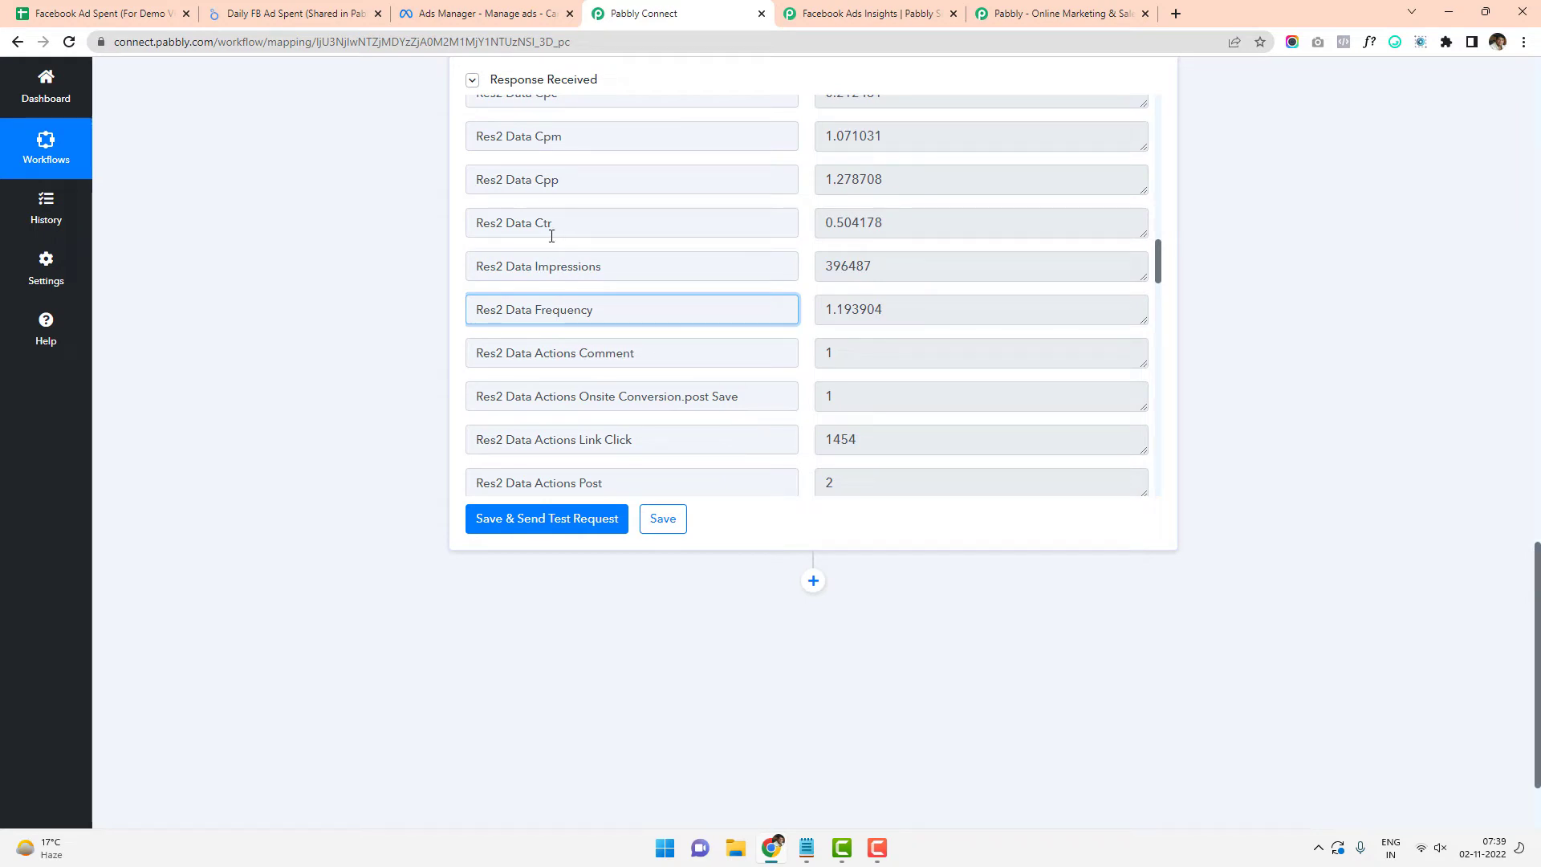
left_click(81, 11)
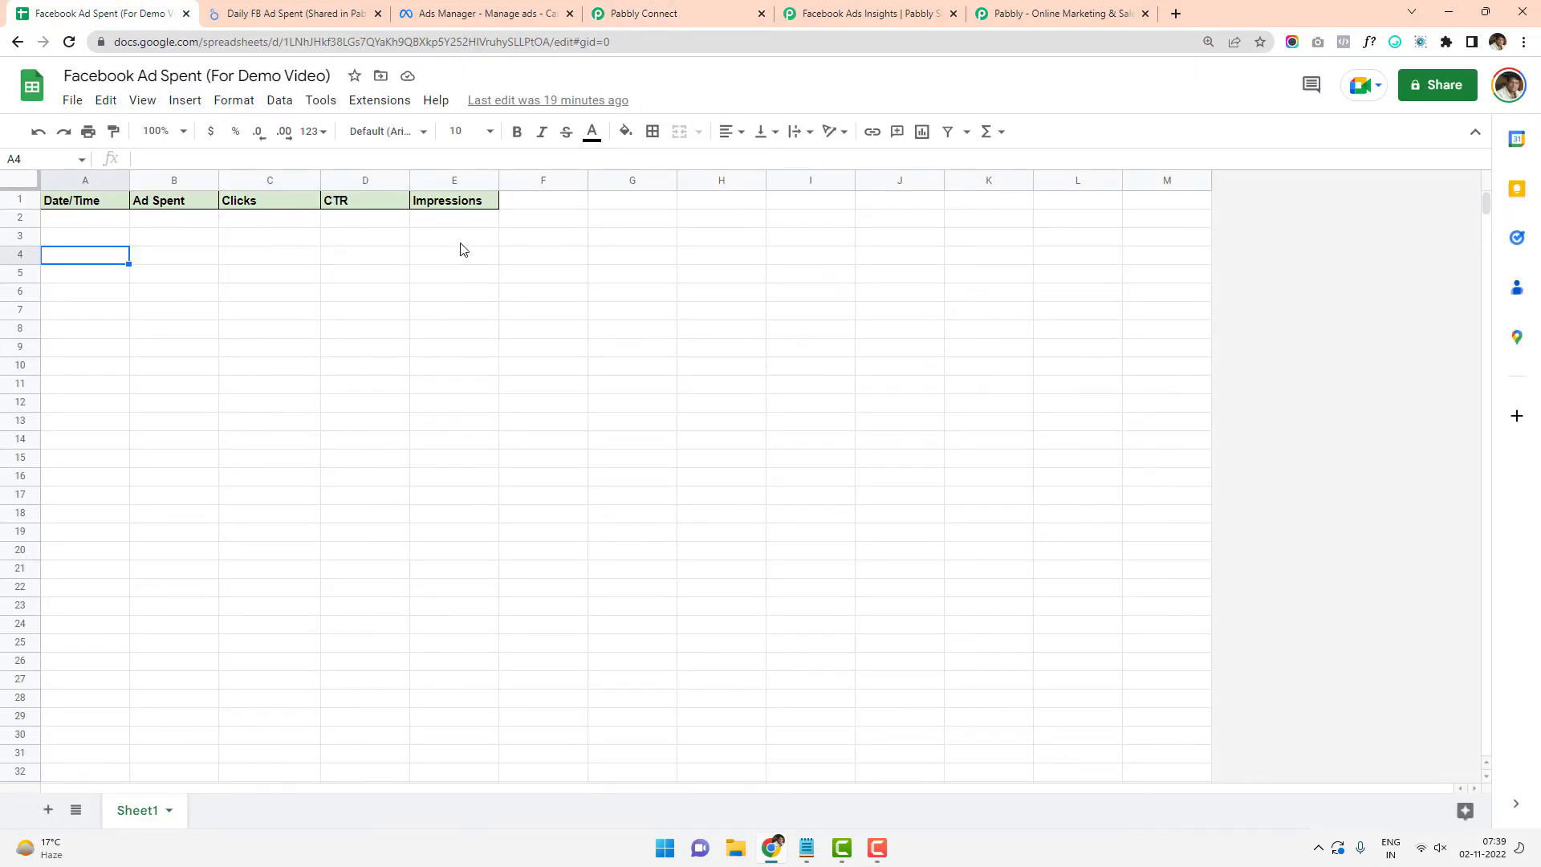
left_click(722, 7)
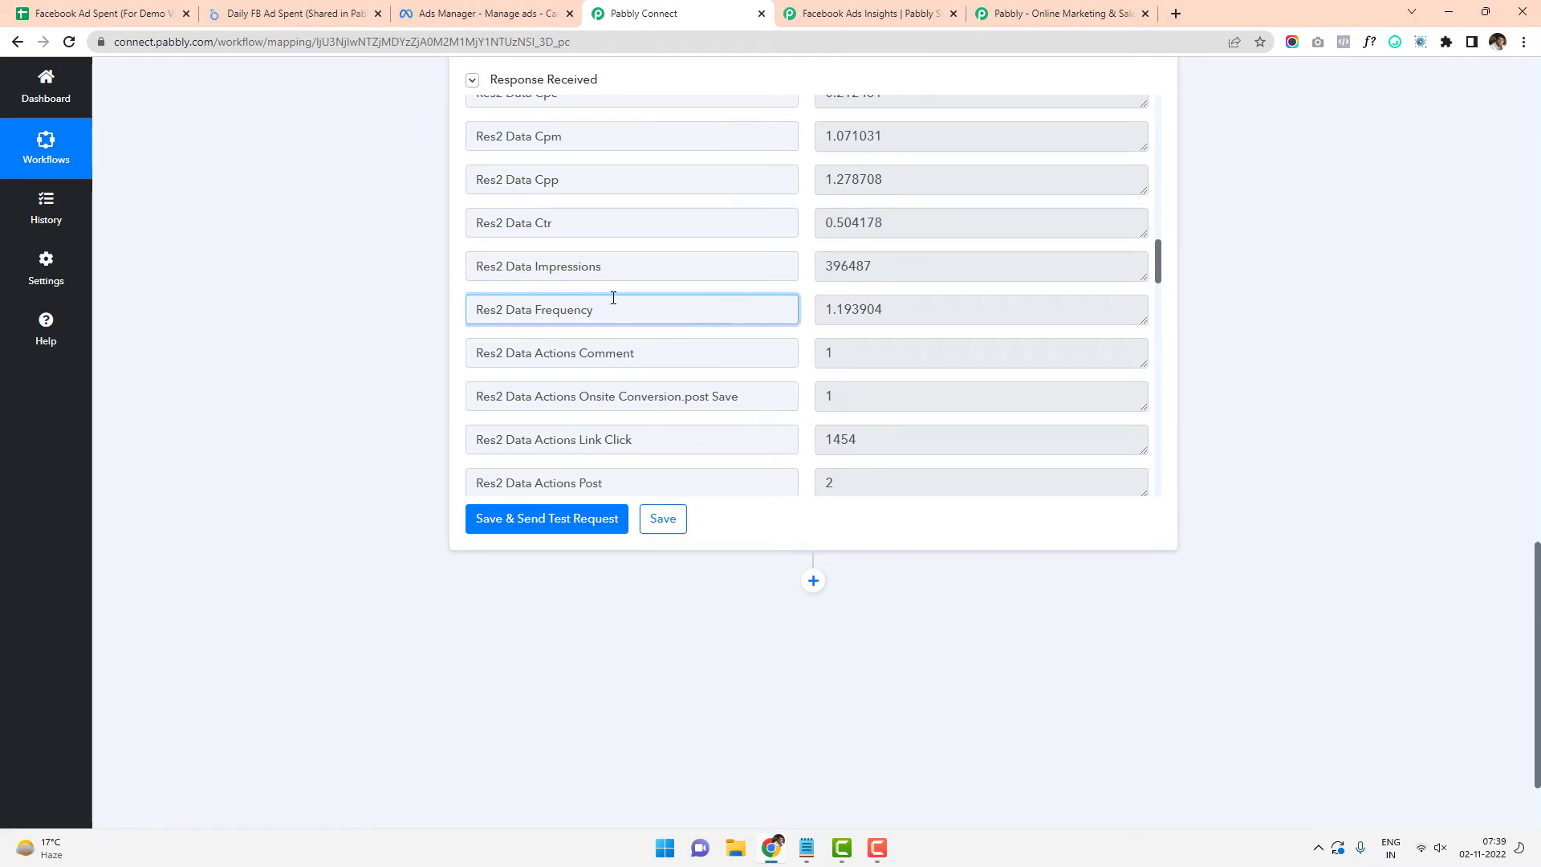
double_click(595, 270)
left_click(594, 274)
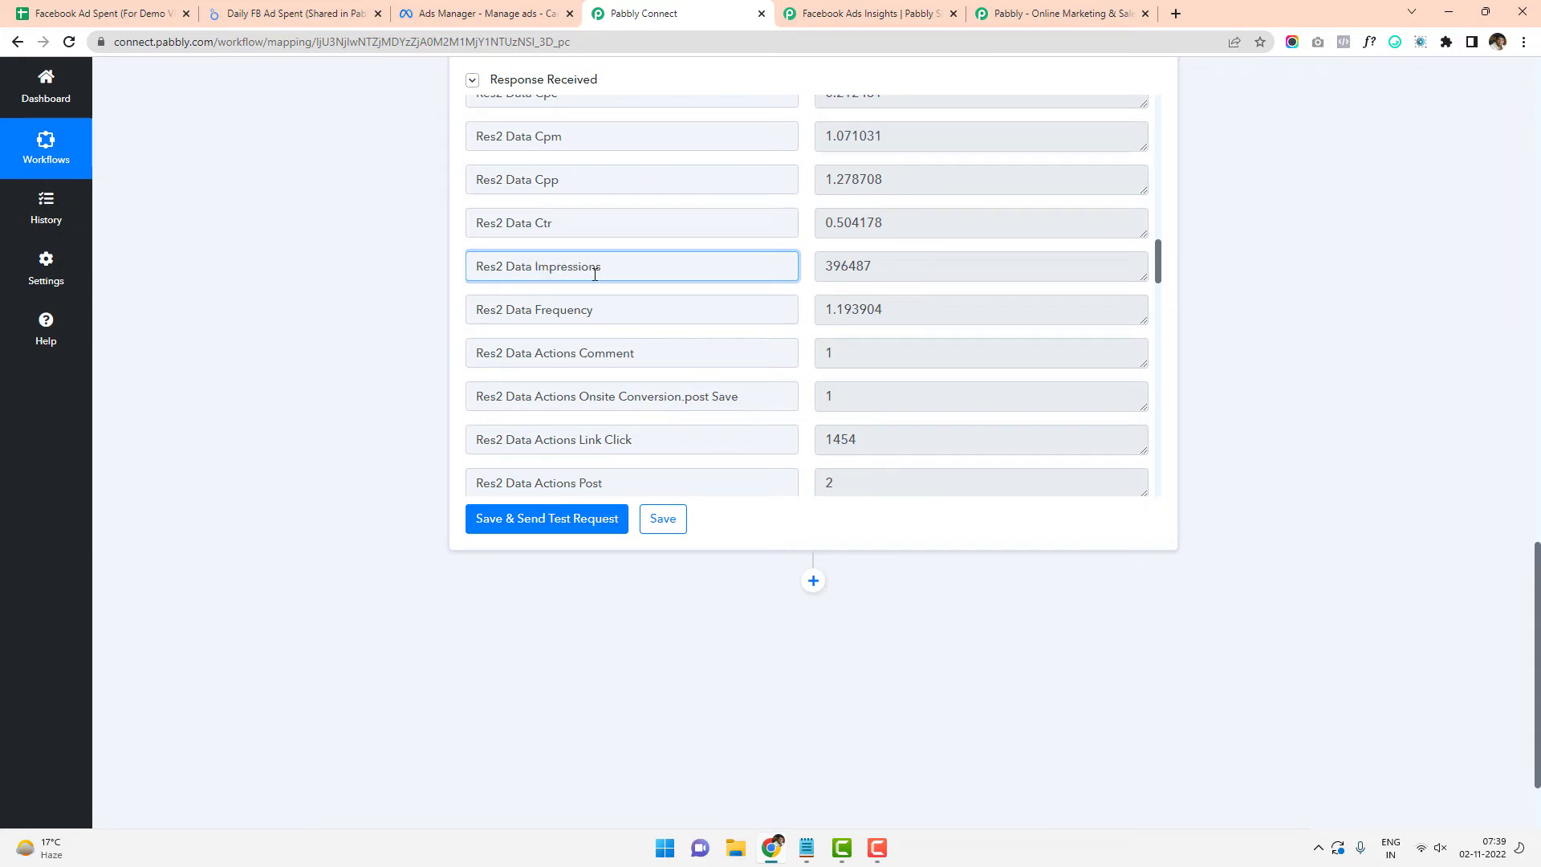
scroll(590, 285, "down", 6)
scroll(582, 305, "down", 15)
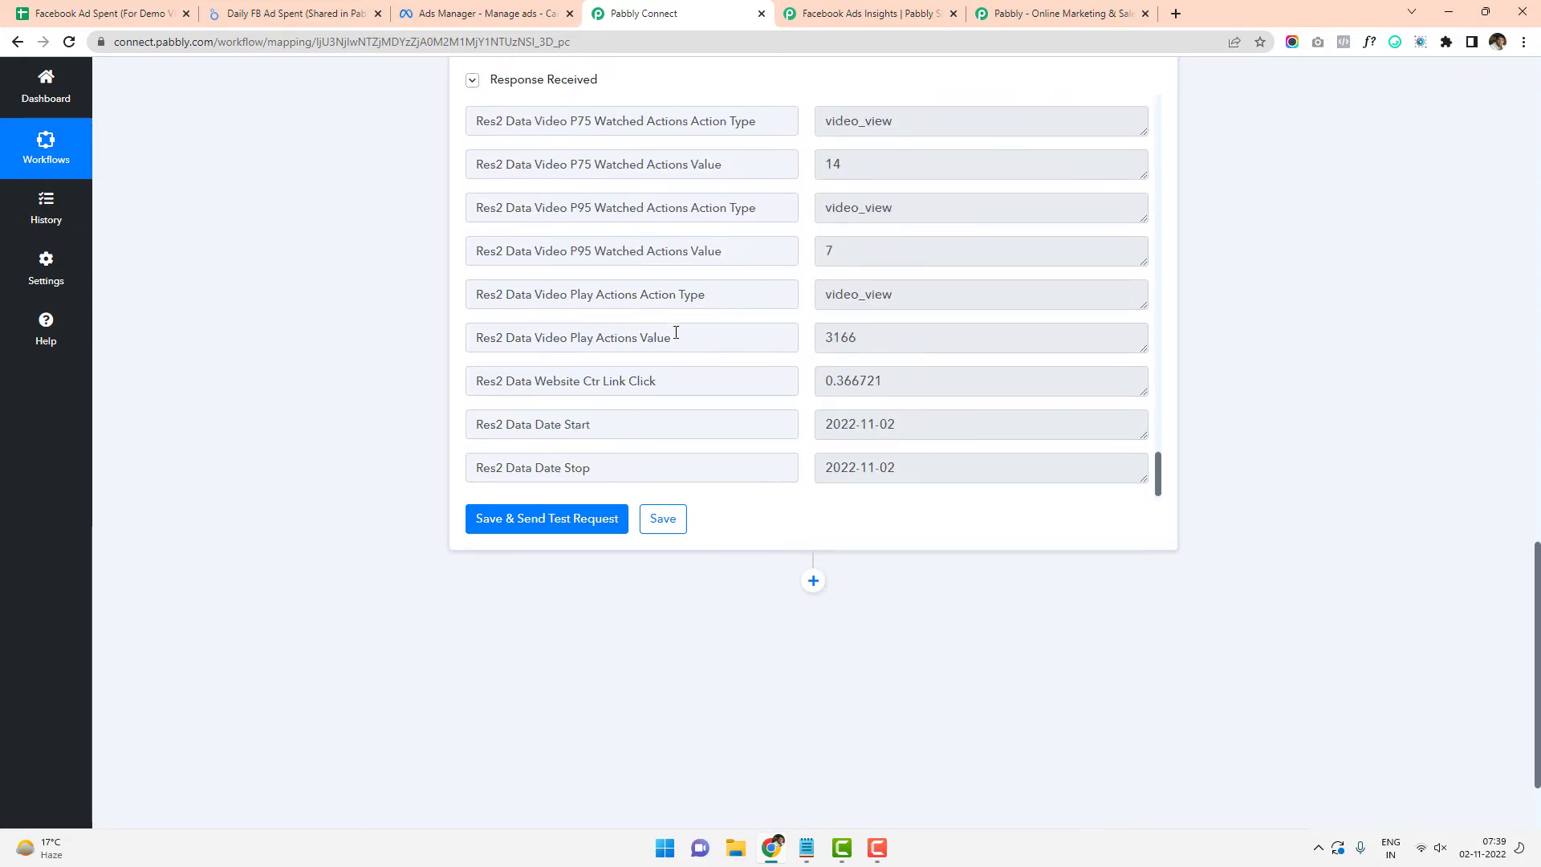
scroll(908, 387, "up", 20)
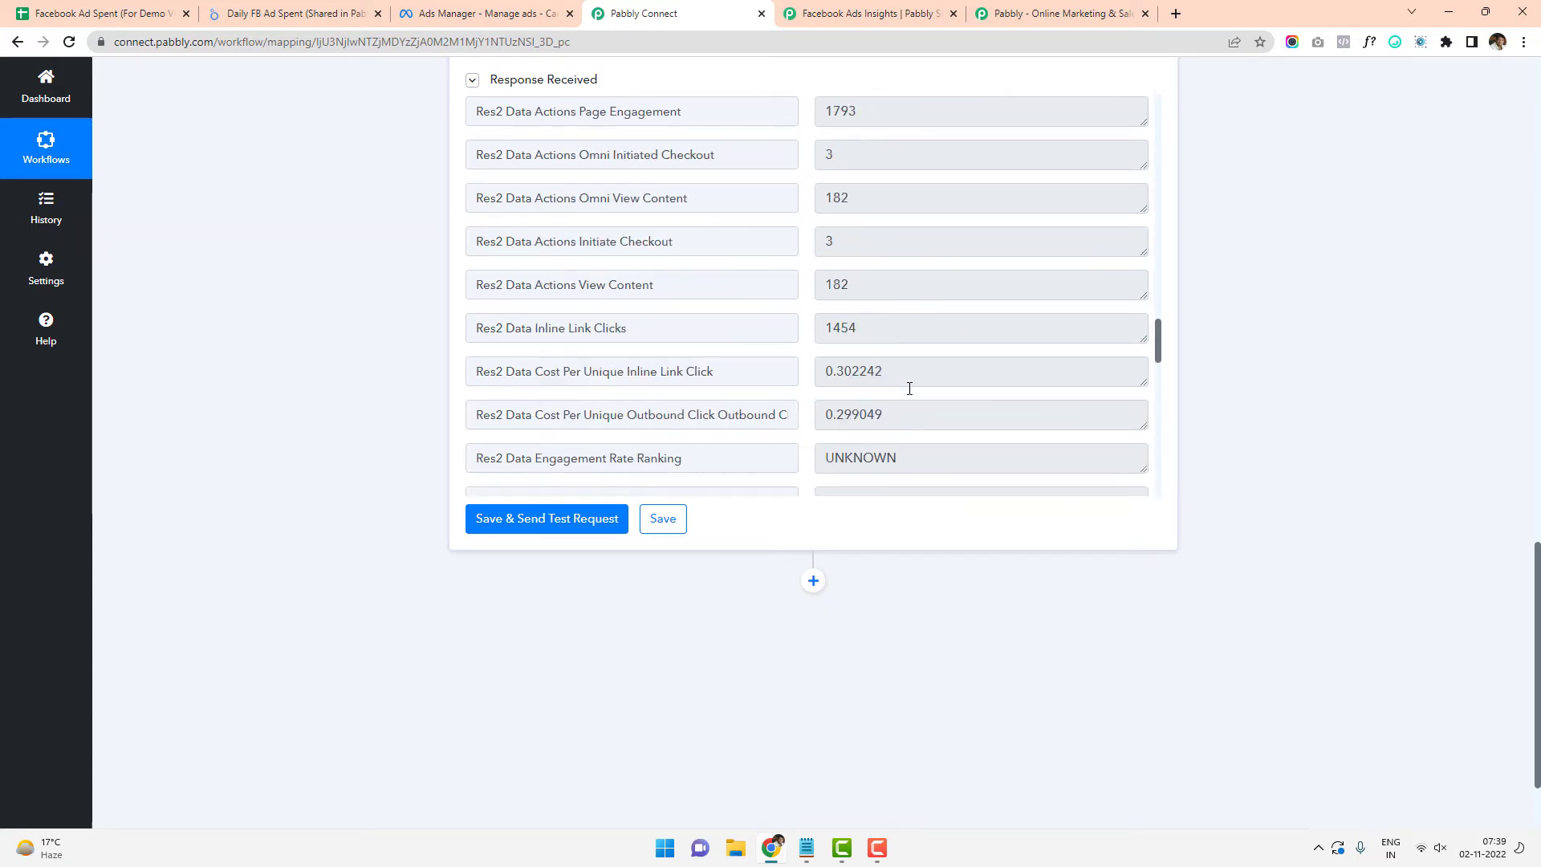
scroll(909, 388, "up", 15)
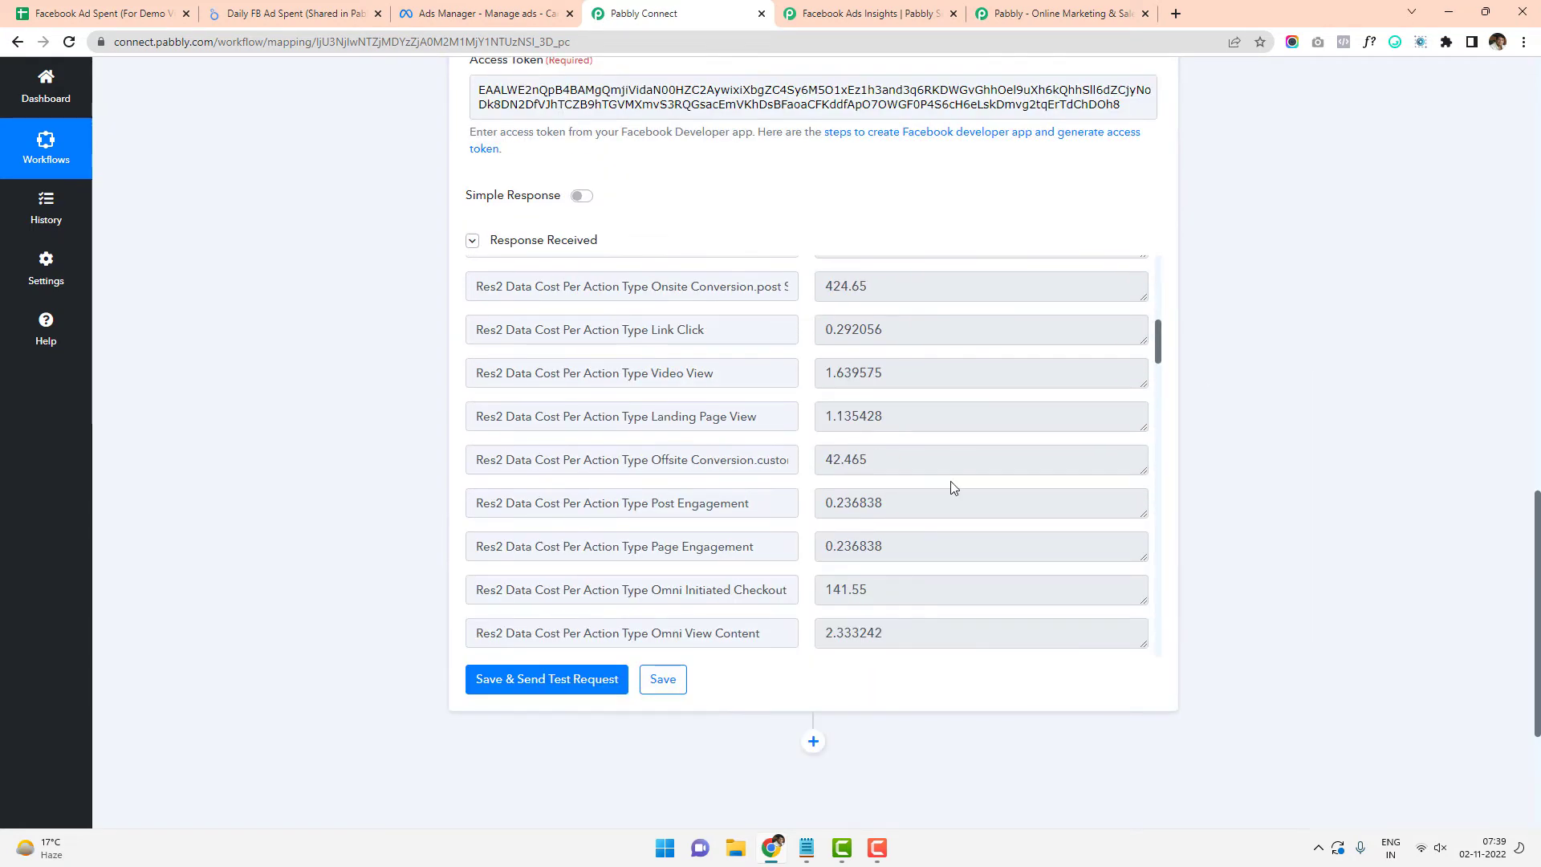
scroll(950, 480, "down", 15)
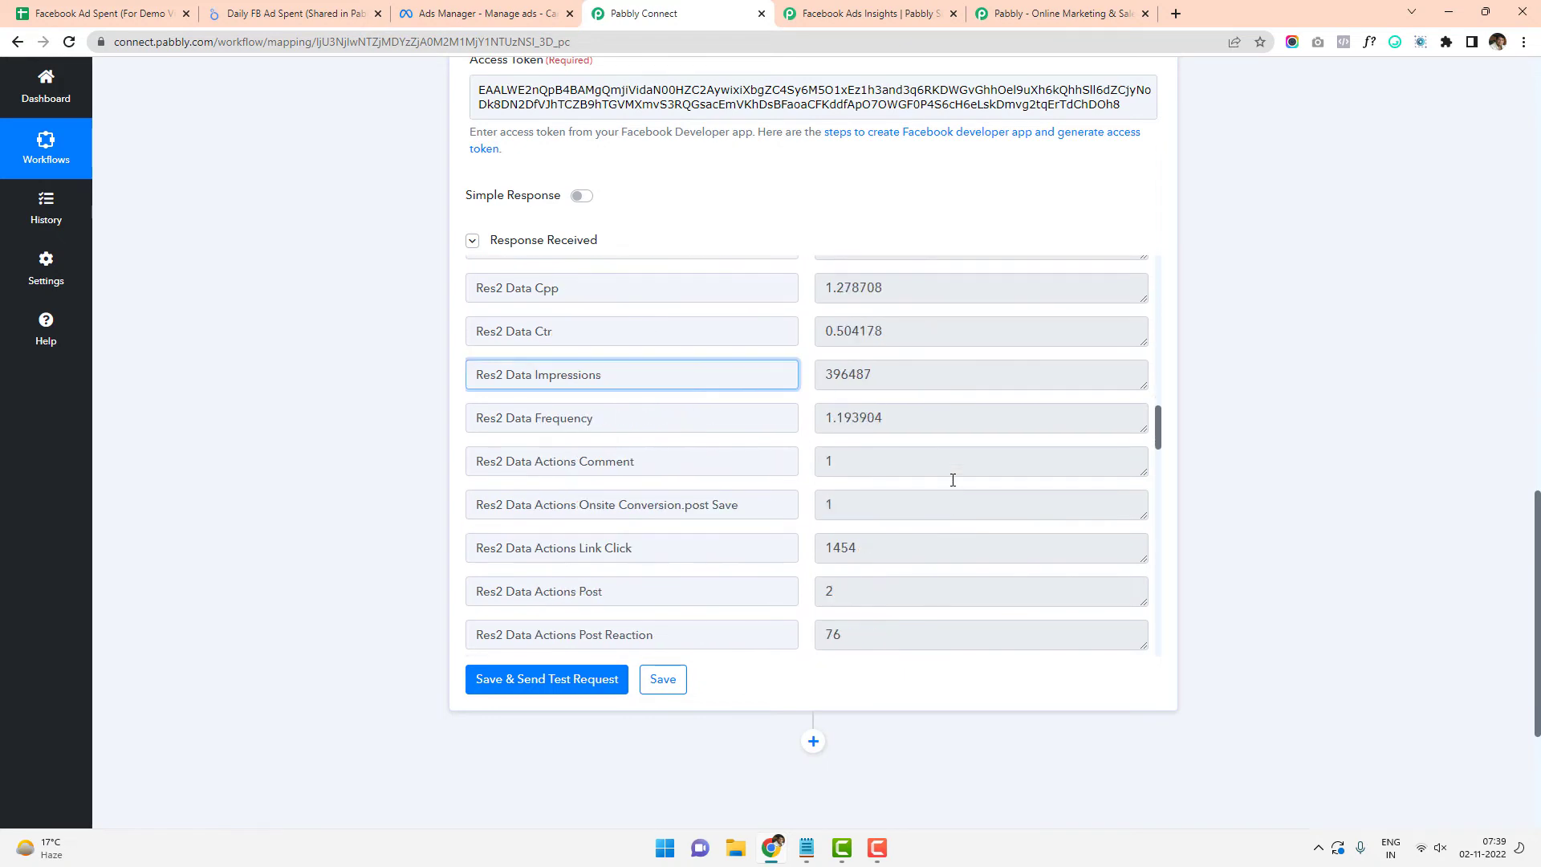
scroll(953, 480, "down", 20)
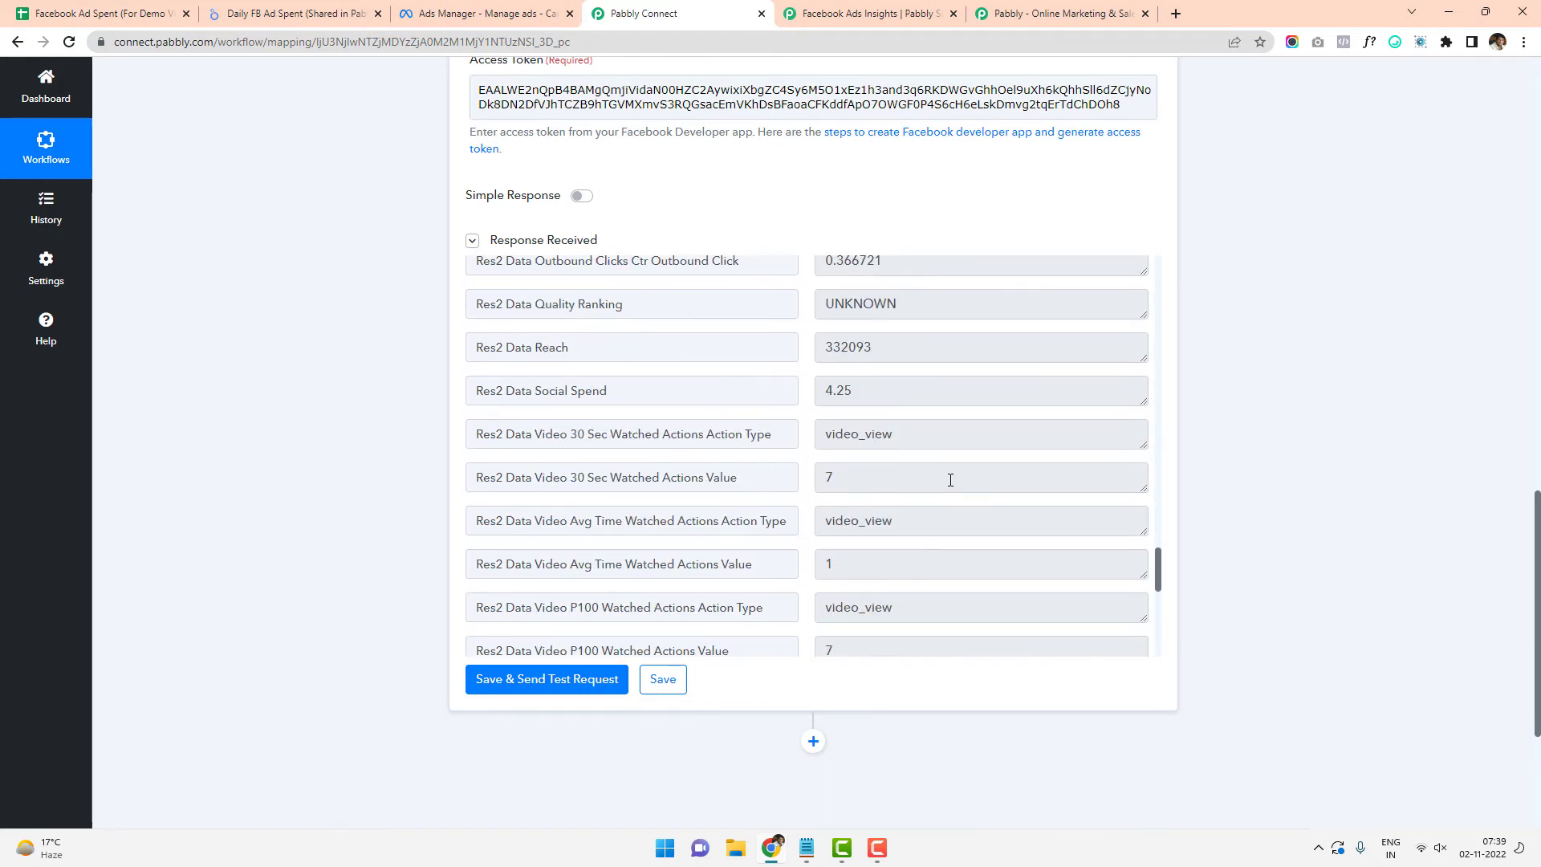
scroll(951, 477, "down", 2)
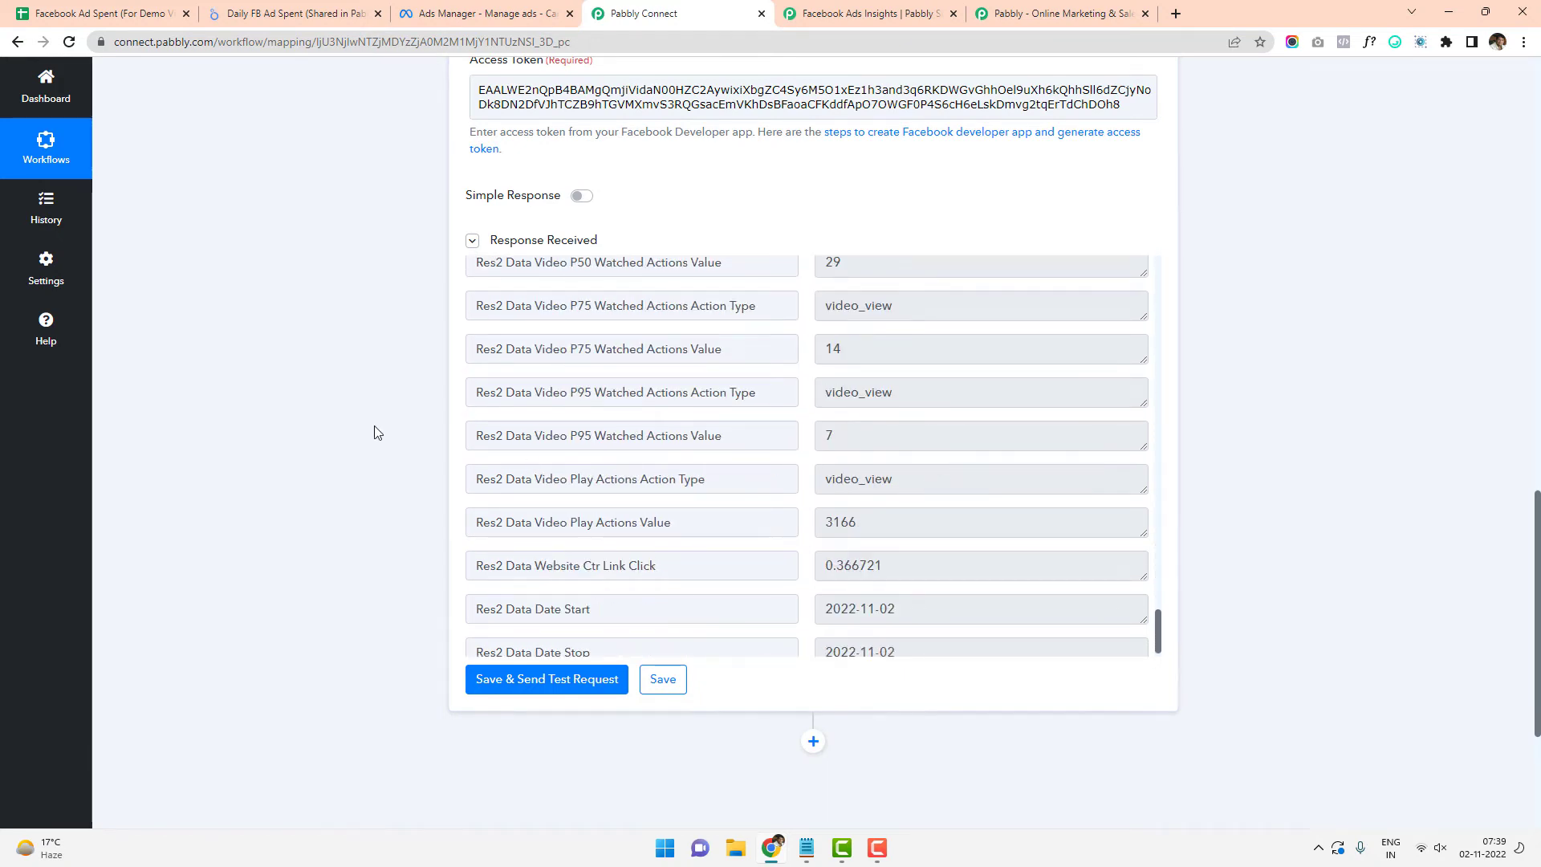
scroll(374, 434, "down", 2)
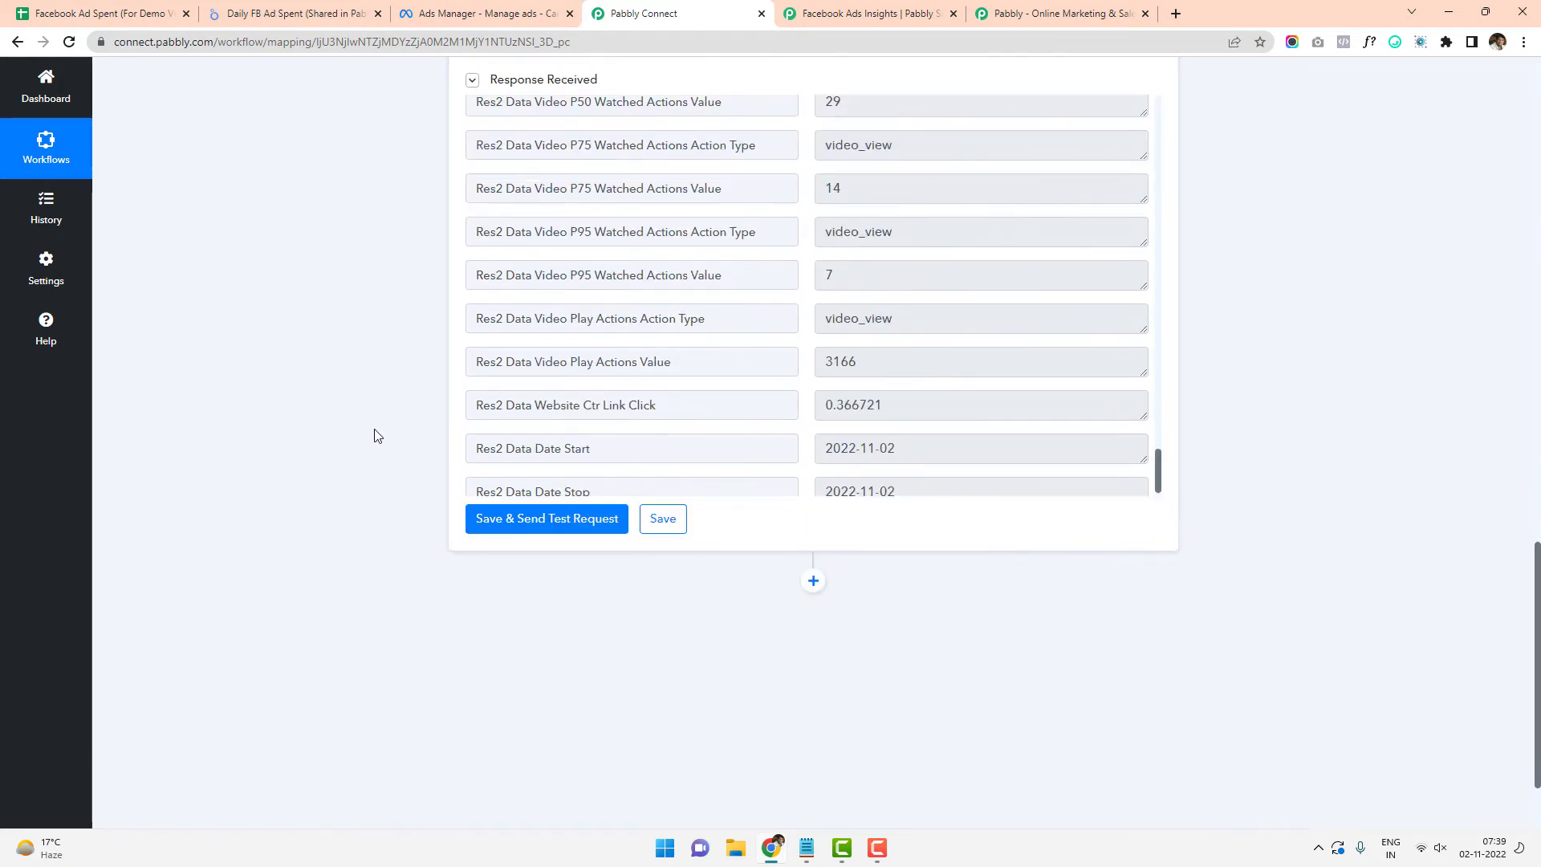
Add a new action step after the Facebook fetch and choose Google Sheets as its app
left_click(813, 580)
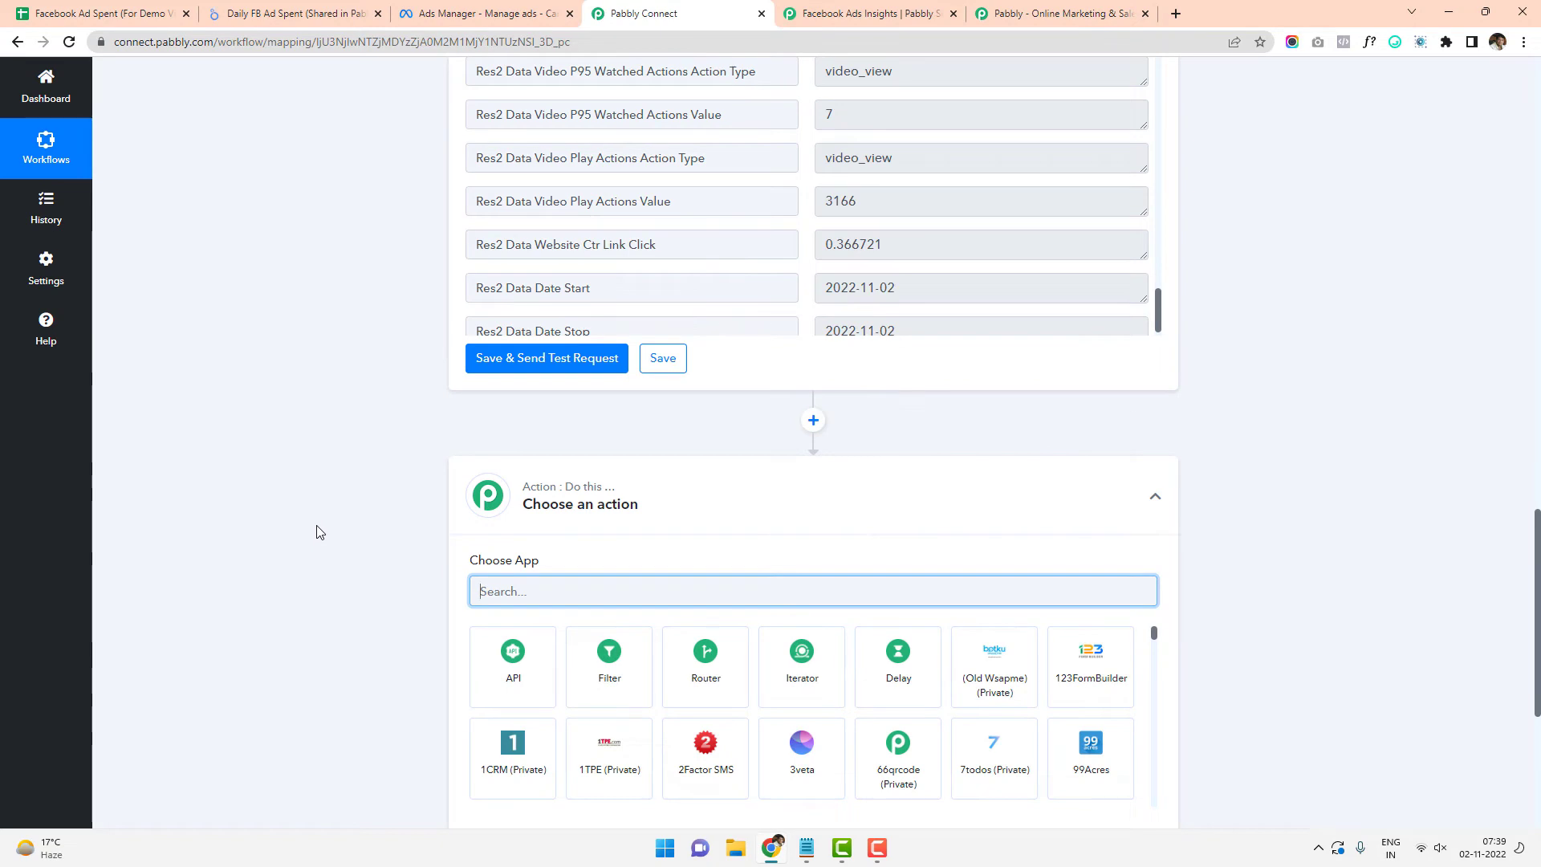
type("google sj")
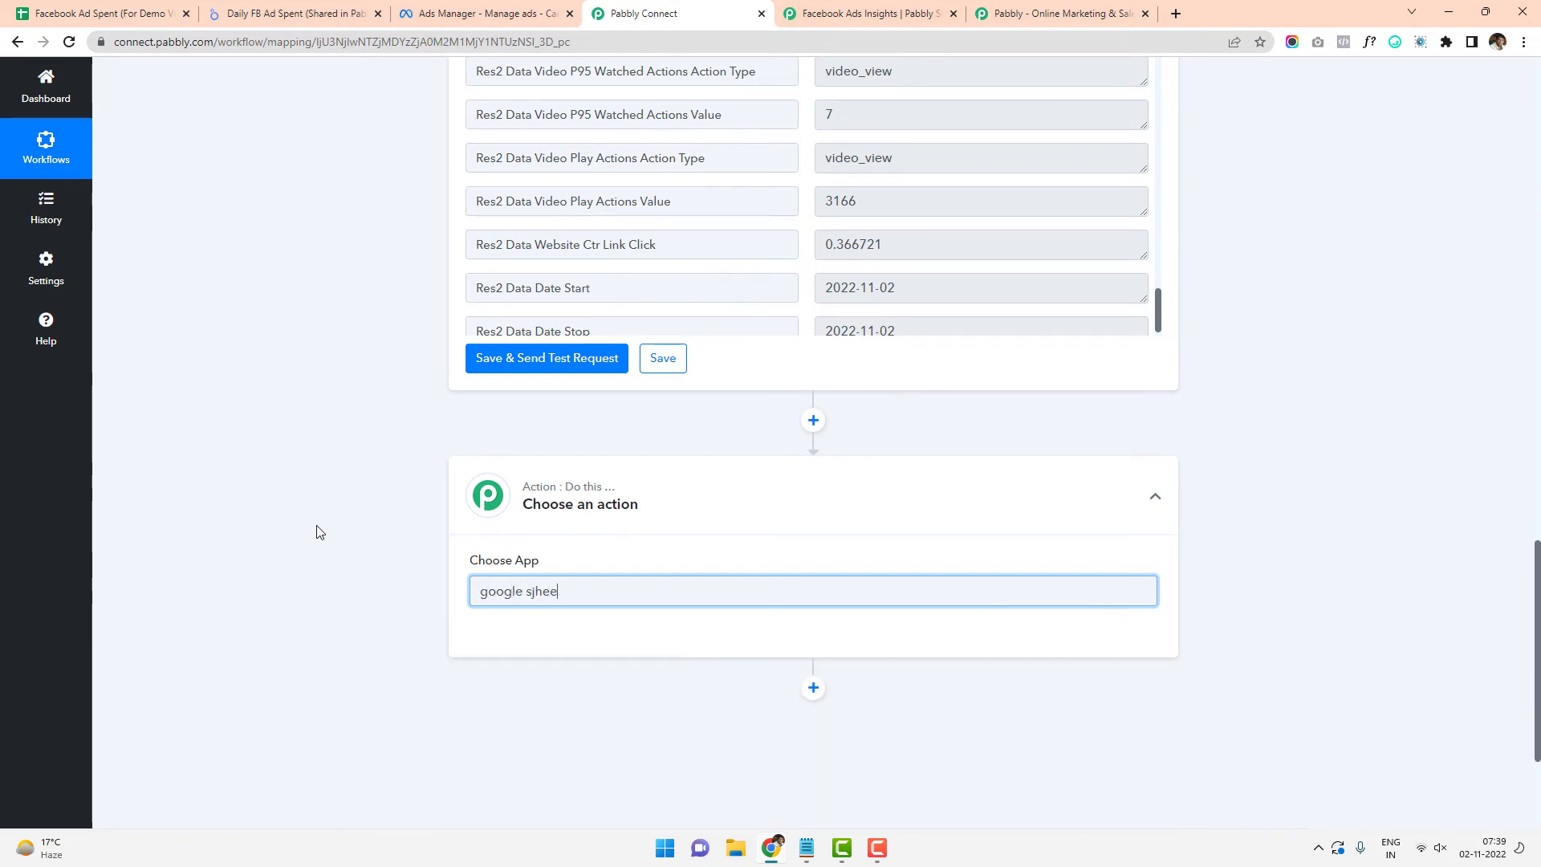
key("BackSpace")
type("heets")
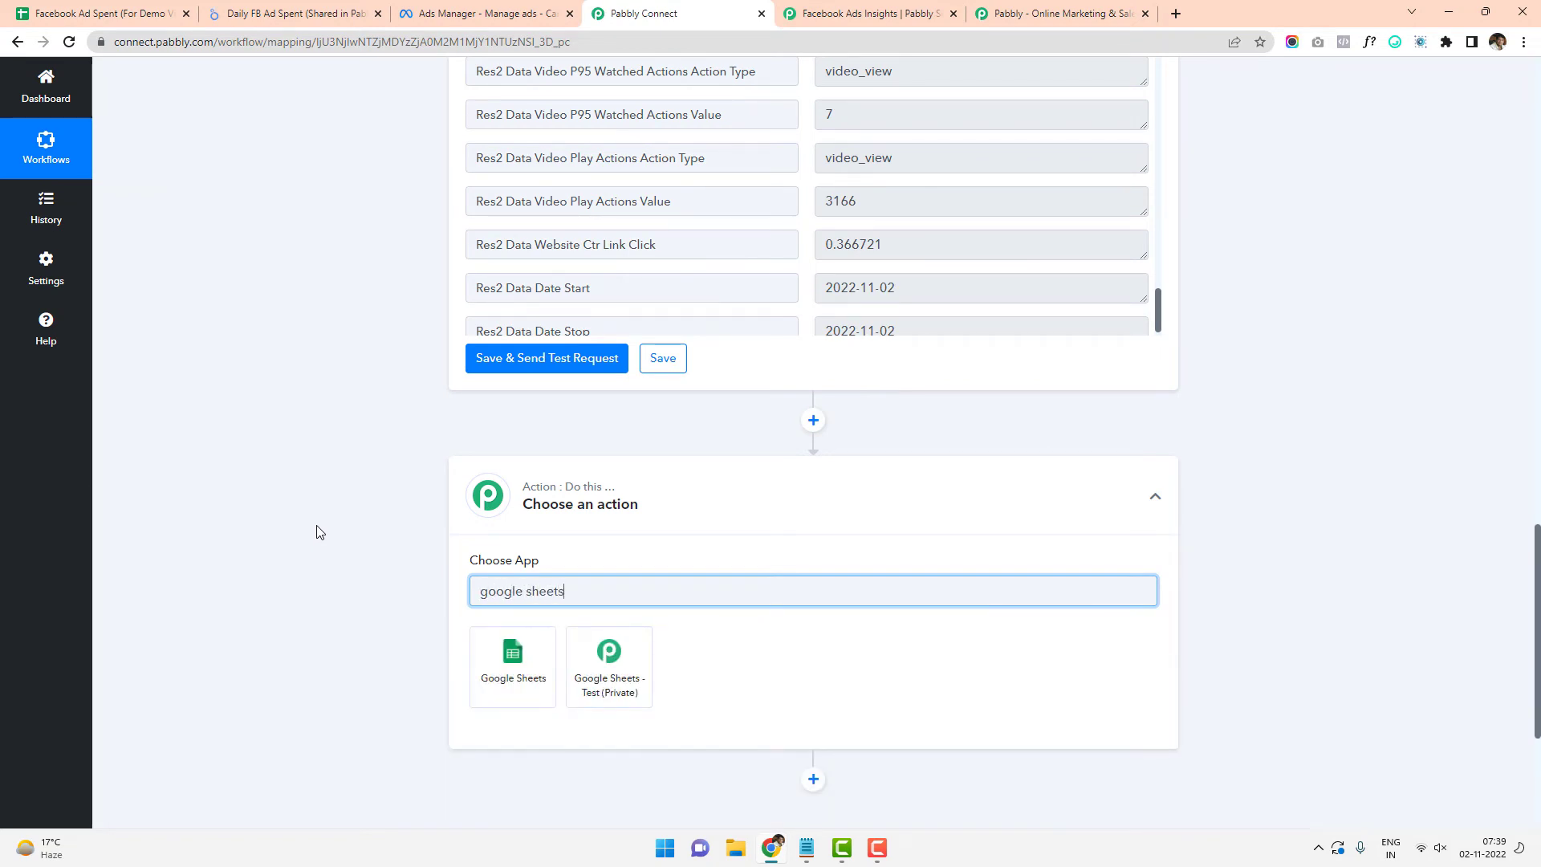
left_click(510, 660)
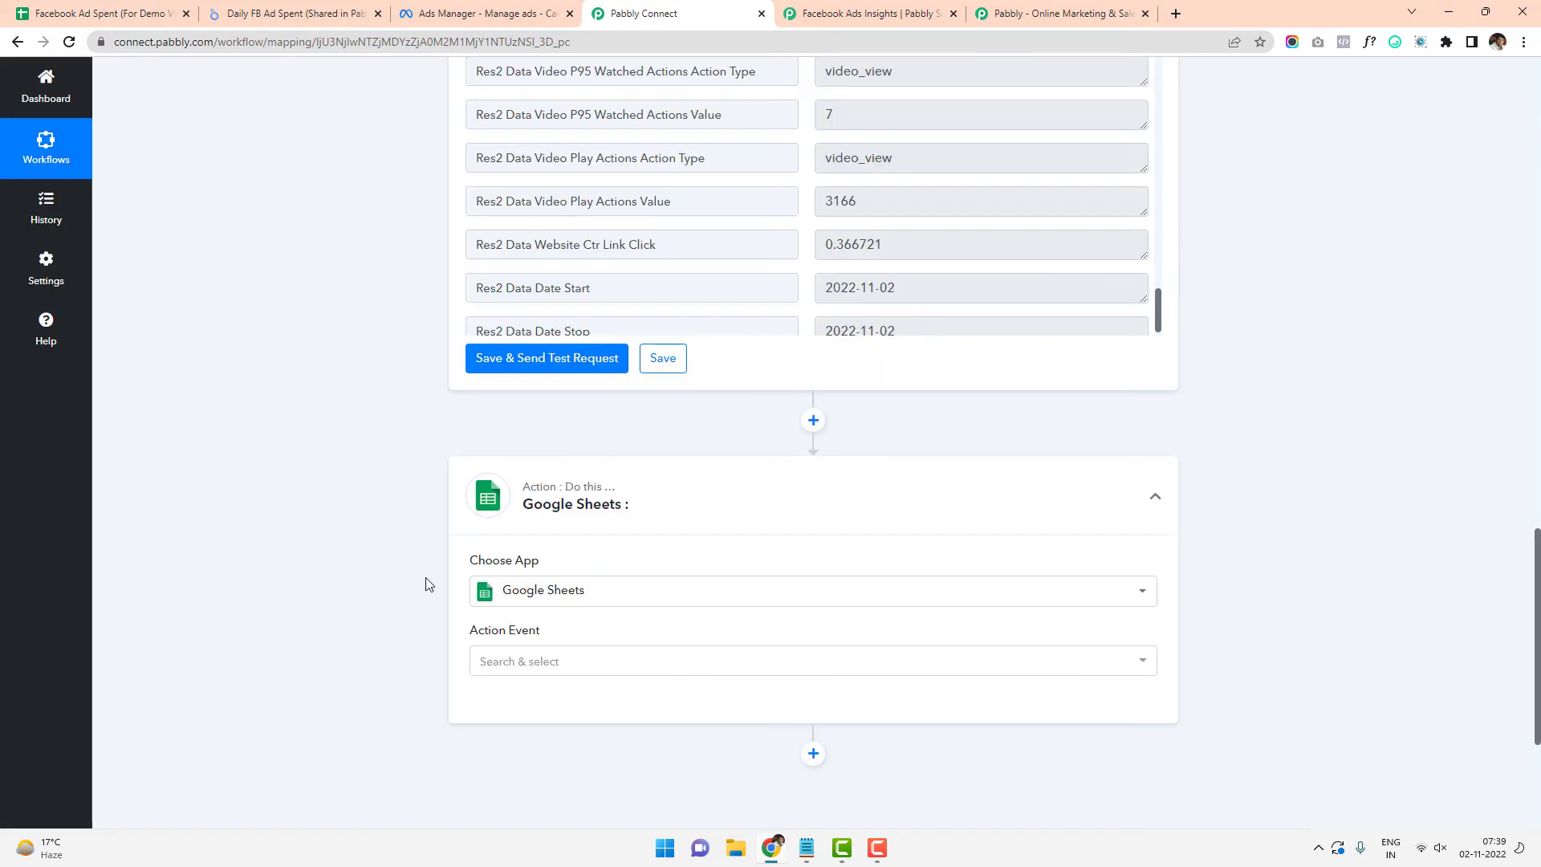
Set the Google Sheets Action Event to Add New Row
left_click(495, 660)
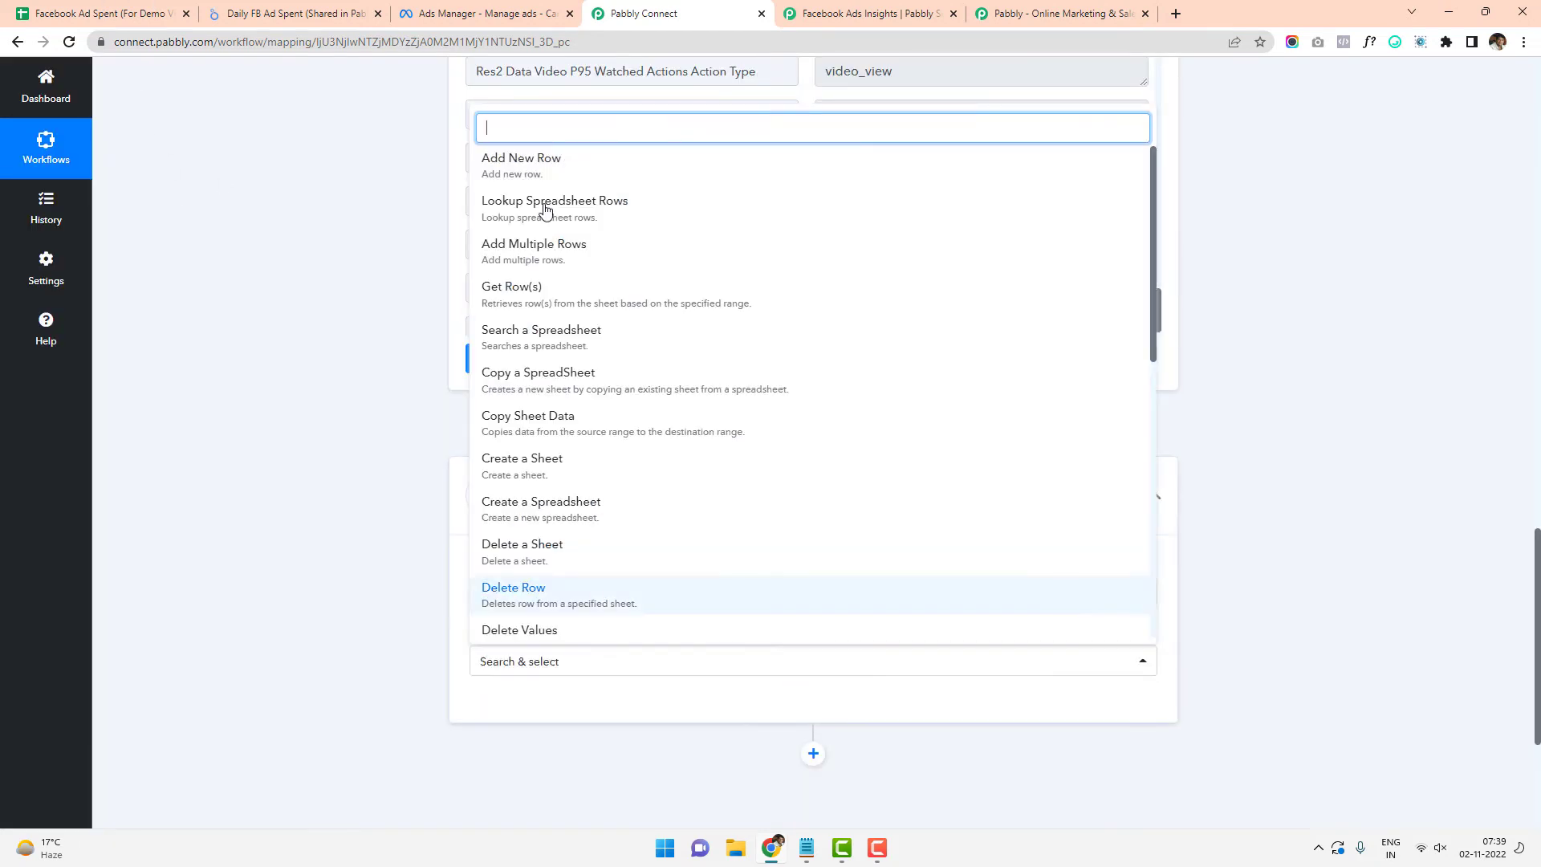
left_click(521, 159)
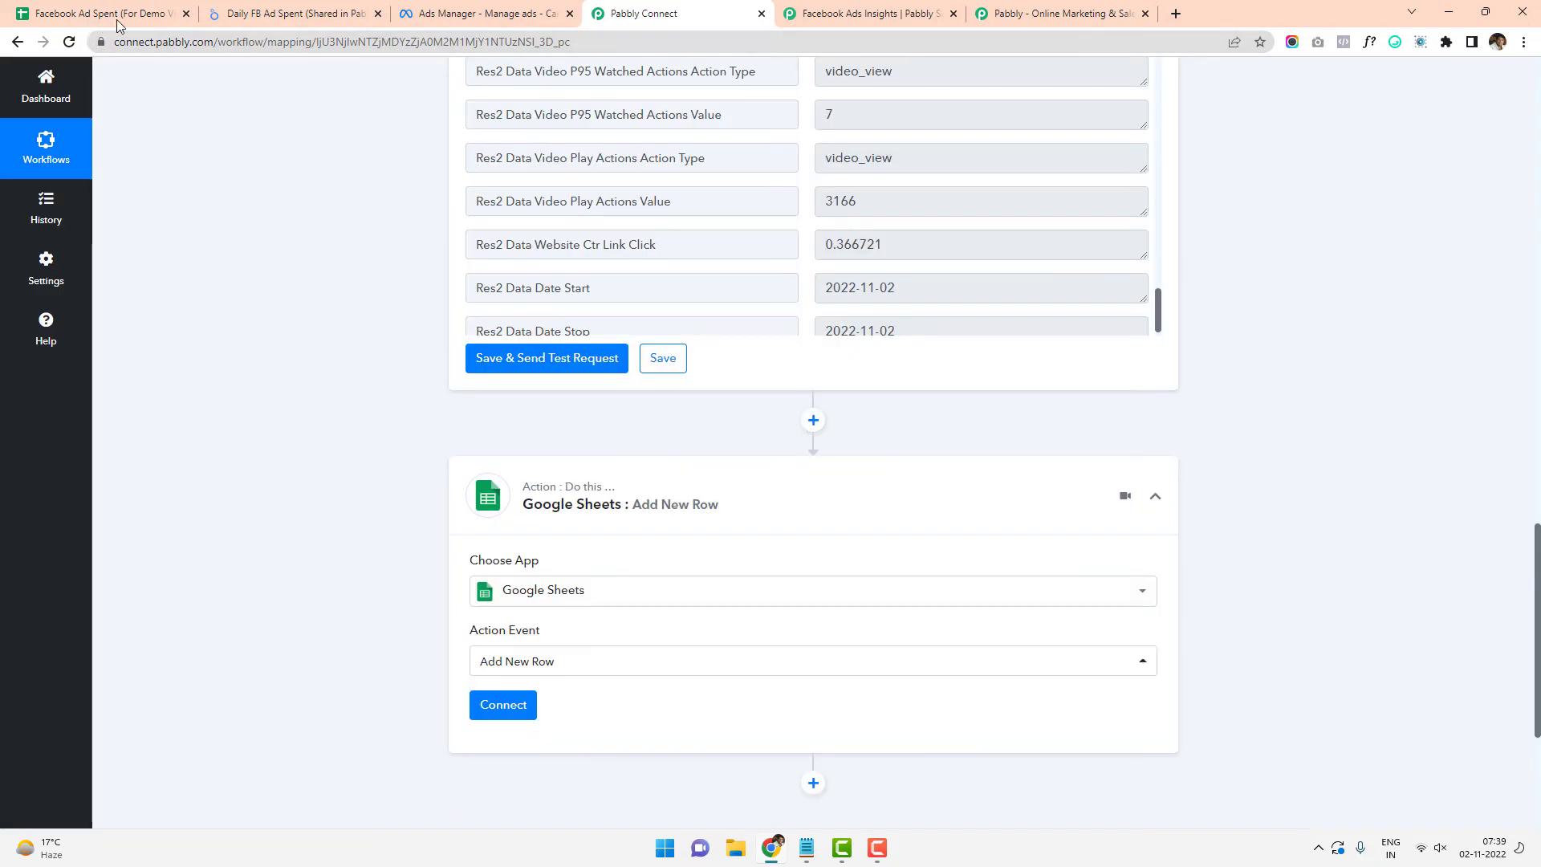
scroll(209, 411, "down", 3)
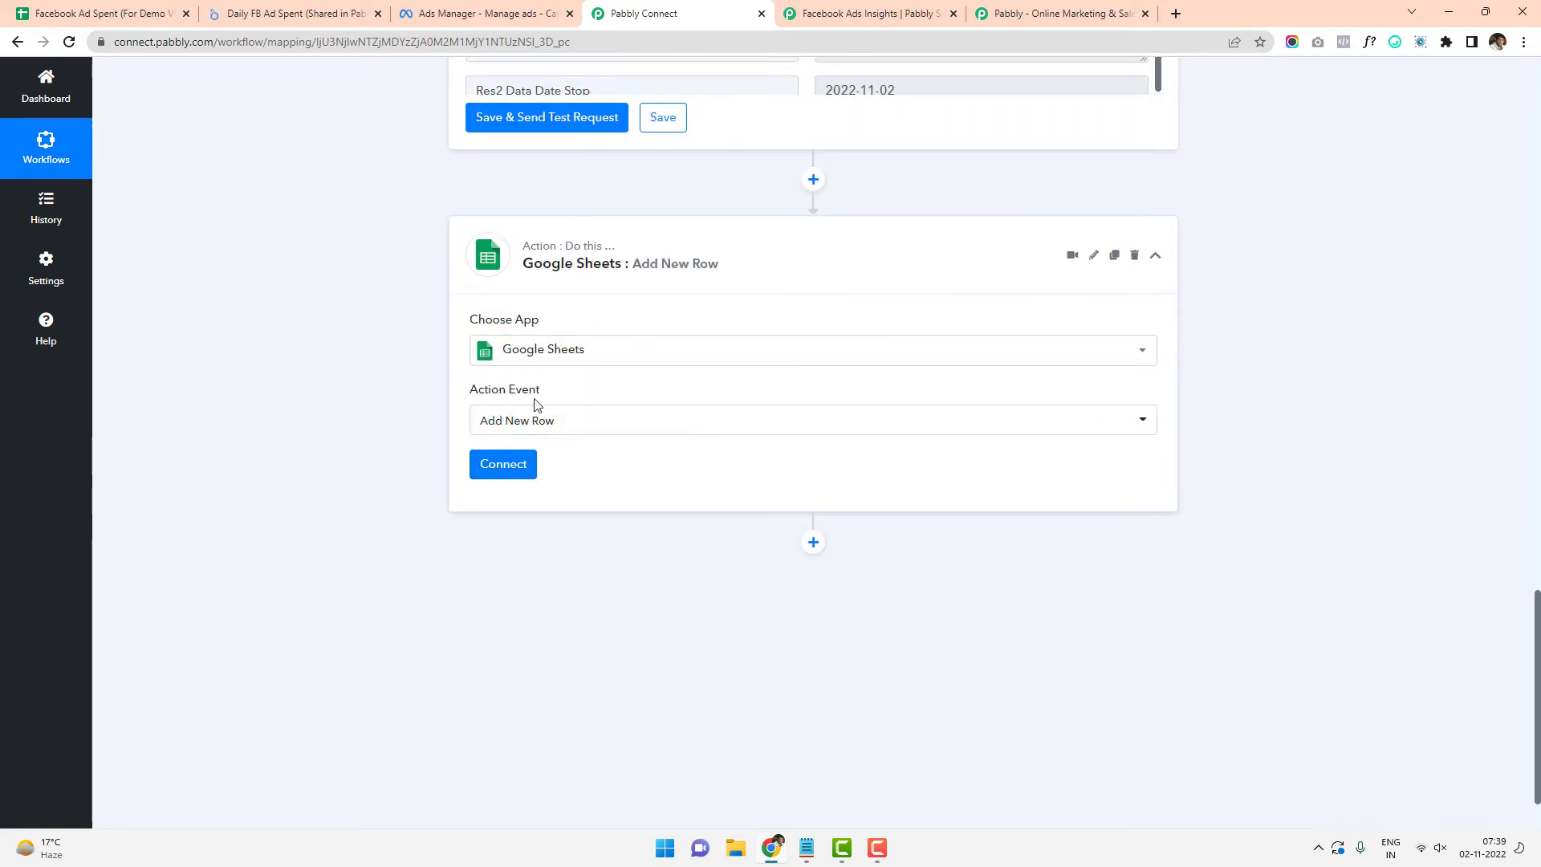
Add a new Google Sheets connection, sign in with the Google account and grant Pabbly Connect Sheets access
left_click(493, 474)
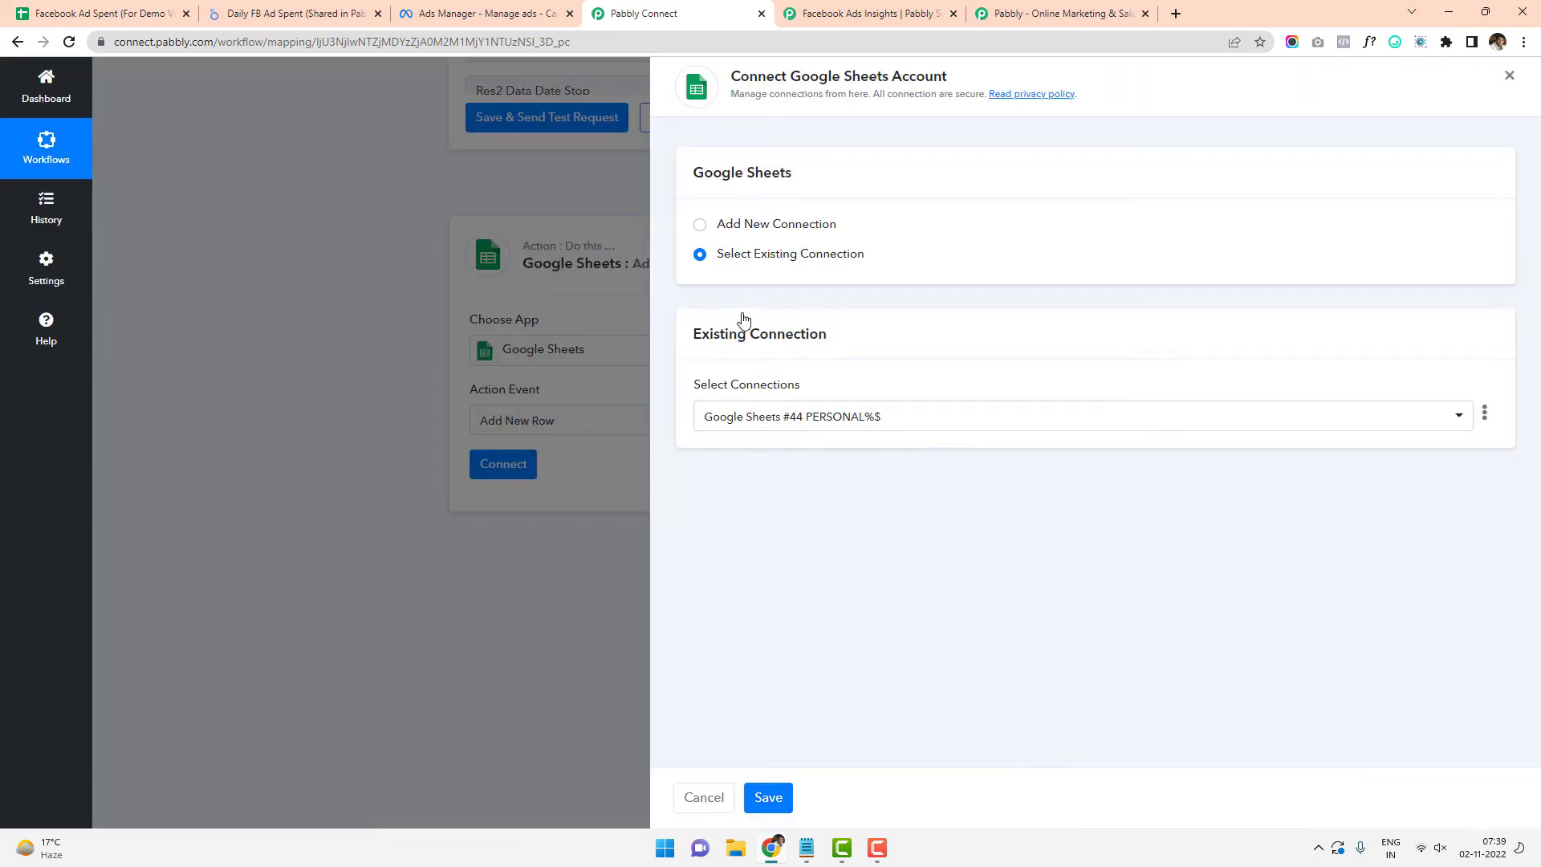
left_click(760, 228)
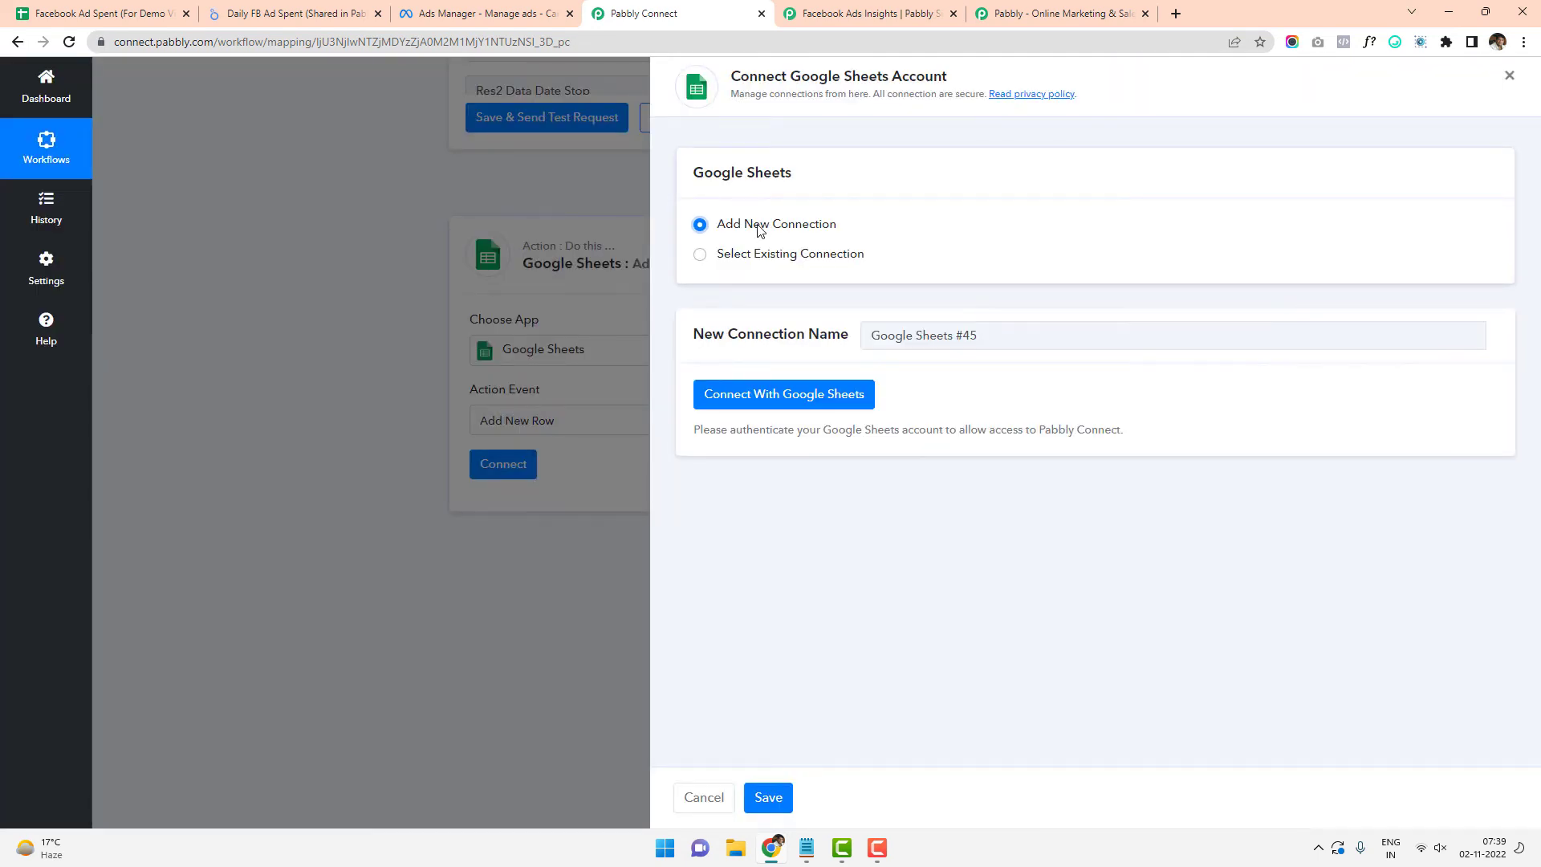
left_click(830, 401)
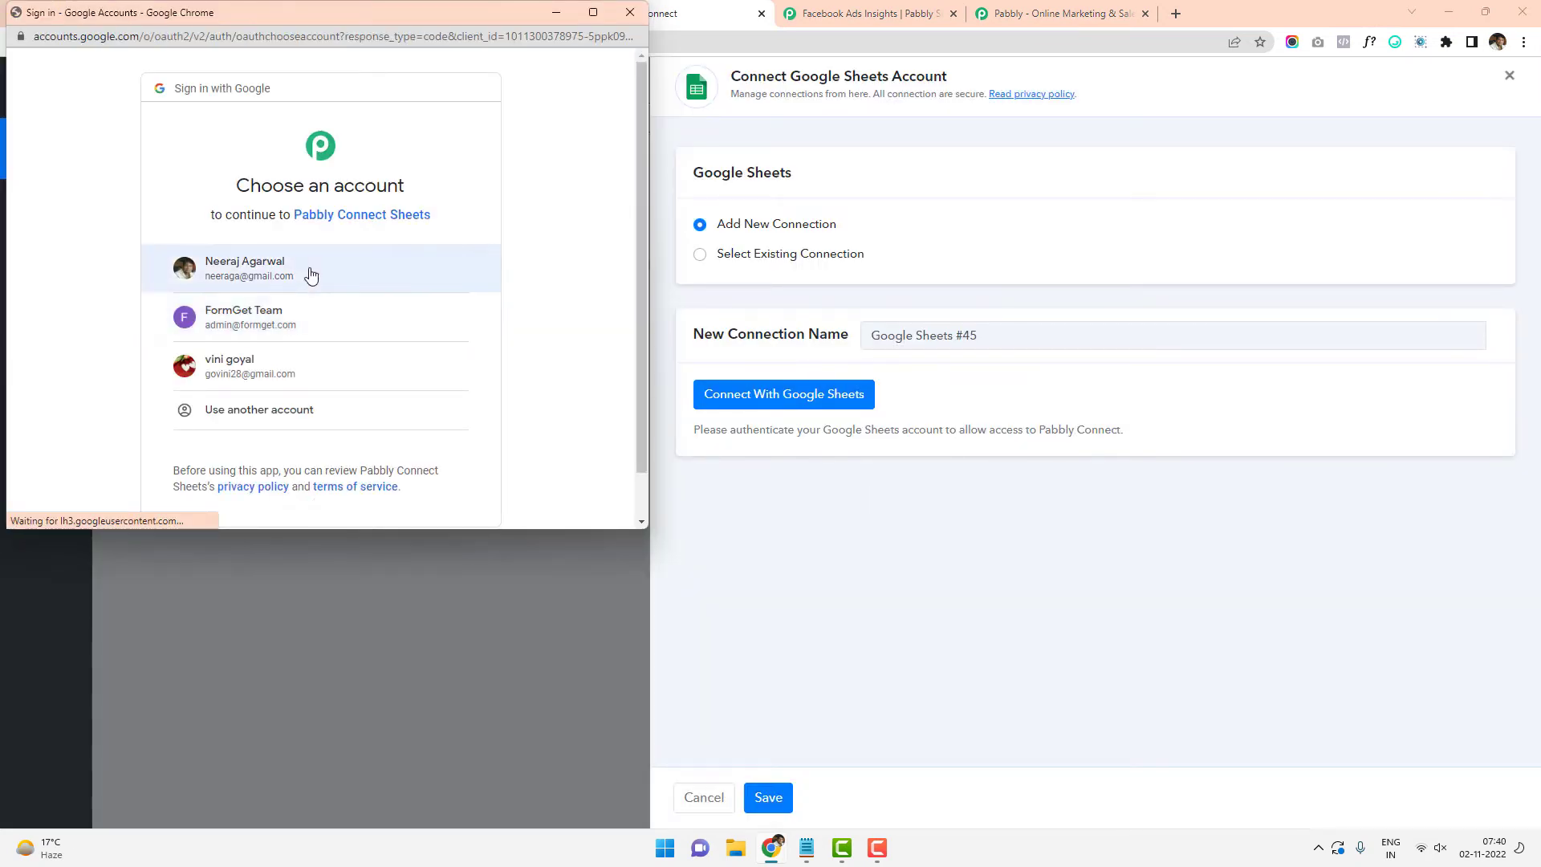
left_click(310, 275)
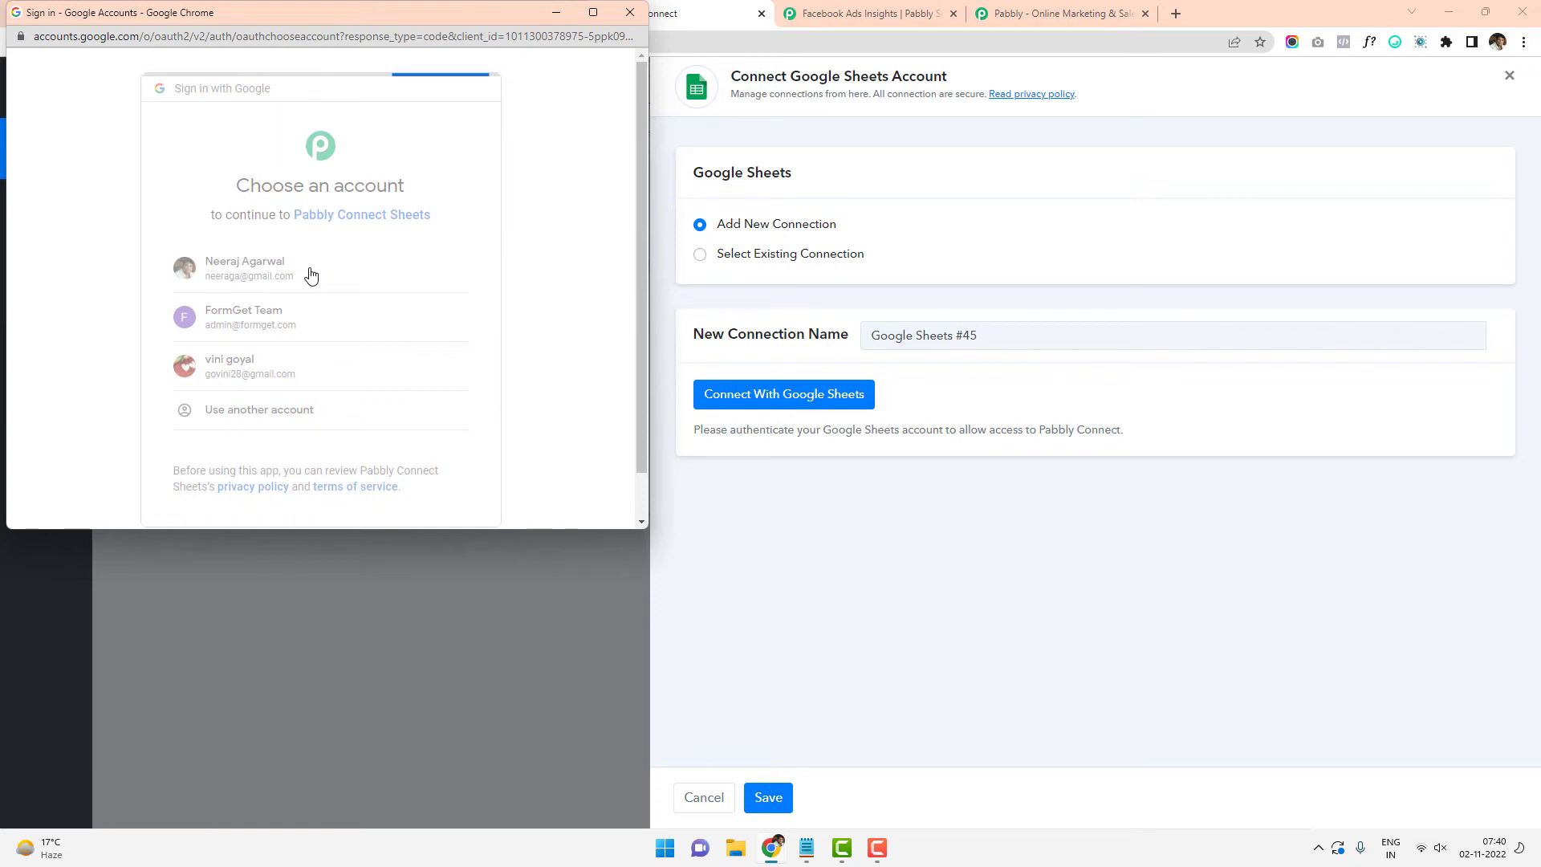
scroll(354, 323, "down", 2)
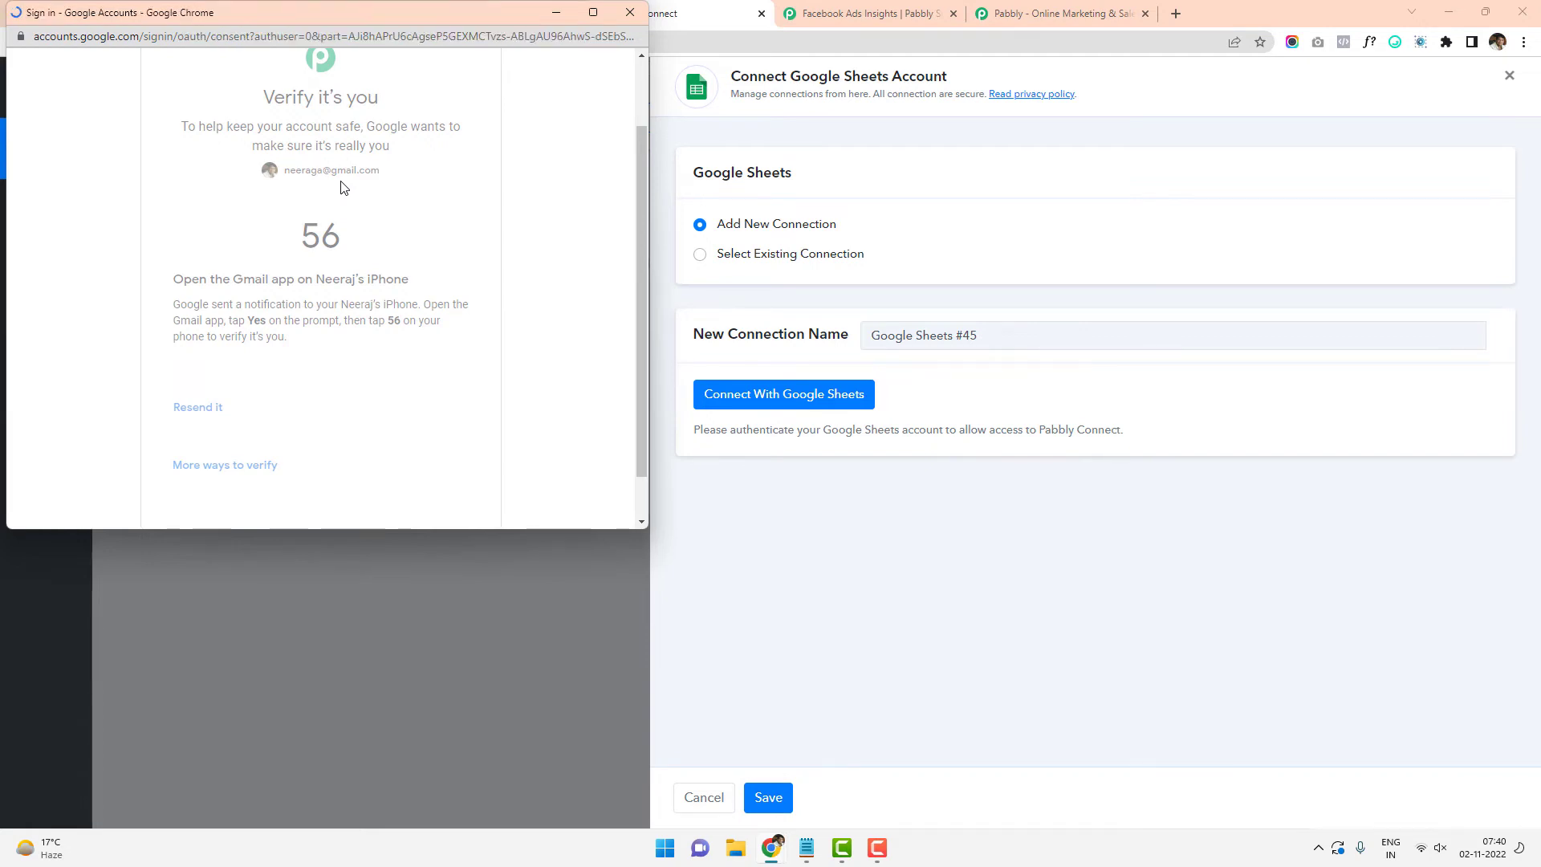
scroll(419, 255, "down", 3)
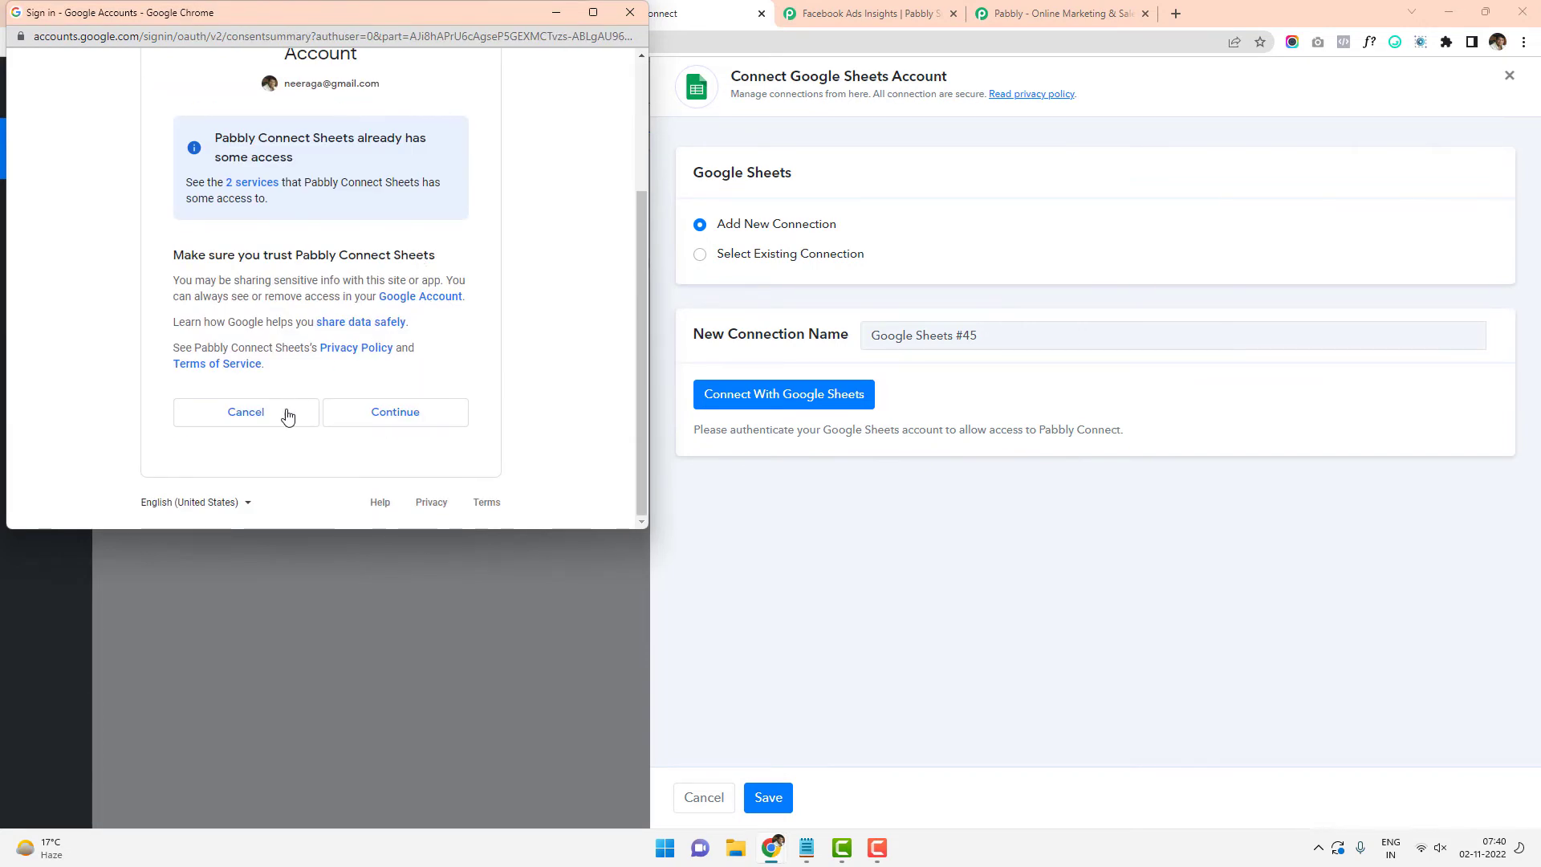
left_click(441, 416)
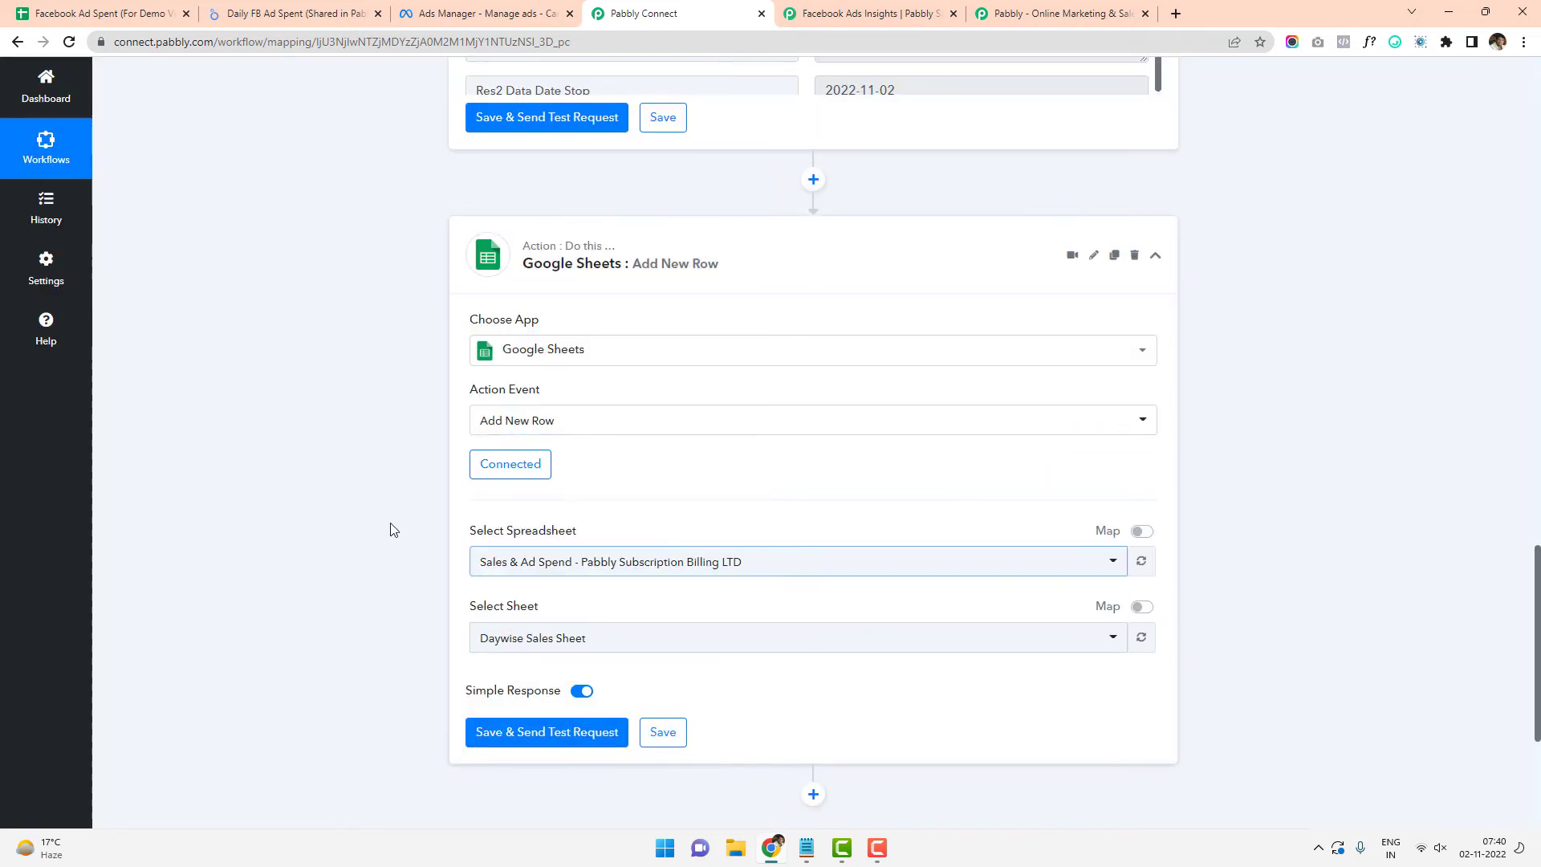
Pick 'Facebook Ad Spent (For Demo Video)' via a 'face' search and check its column headings
scroll(389, 530, "down", 3)
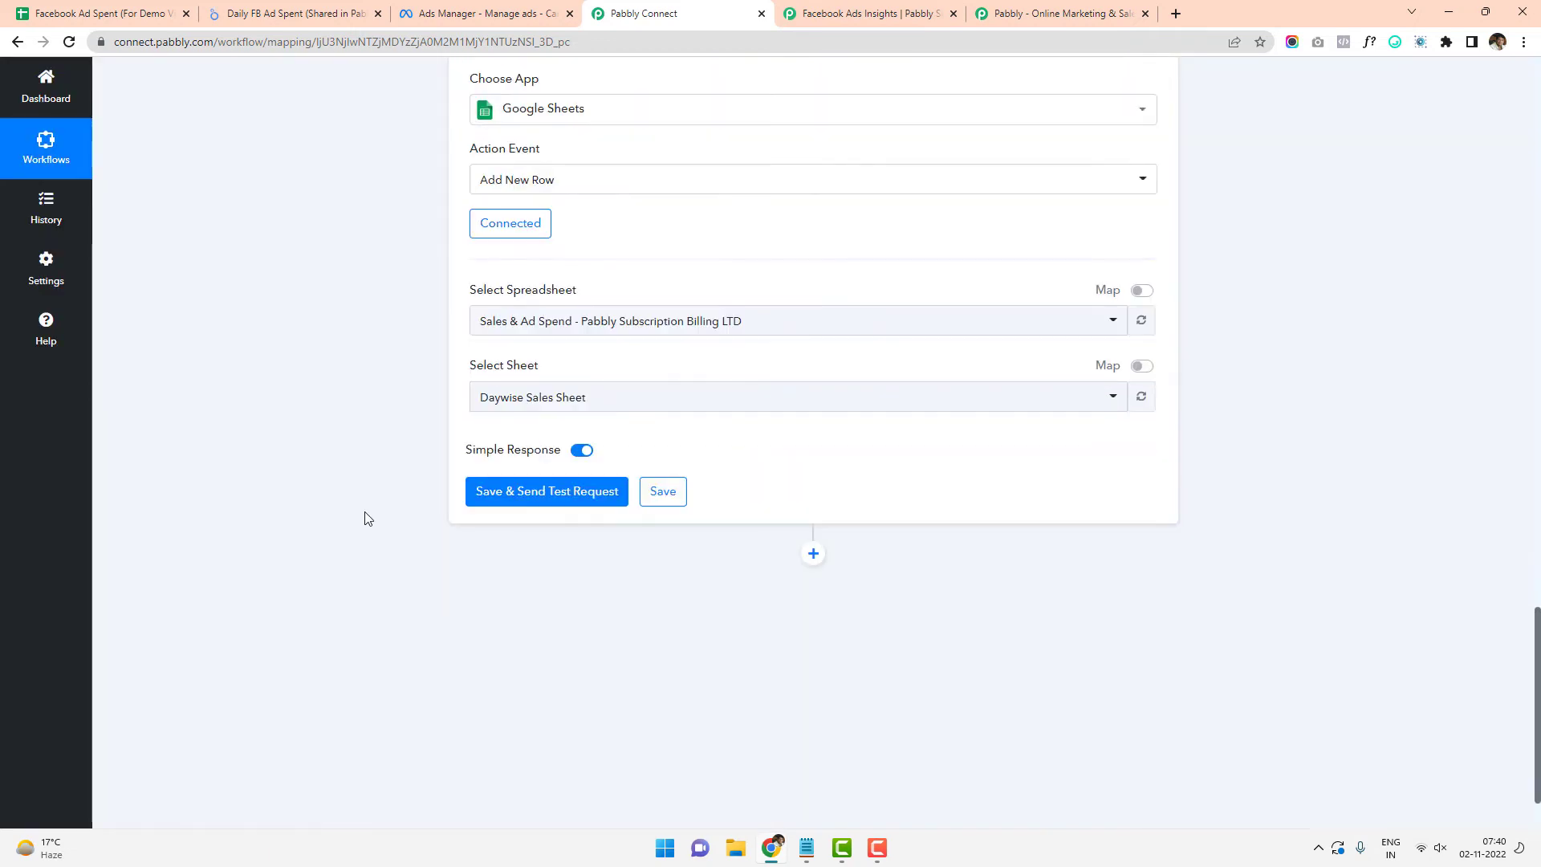
left_click(540, 315)
type("face")
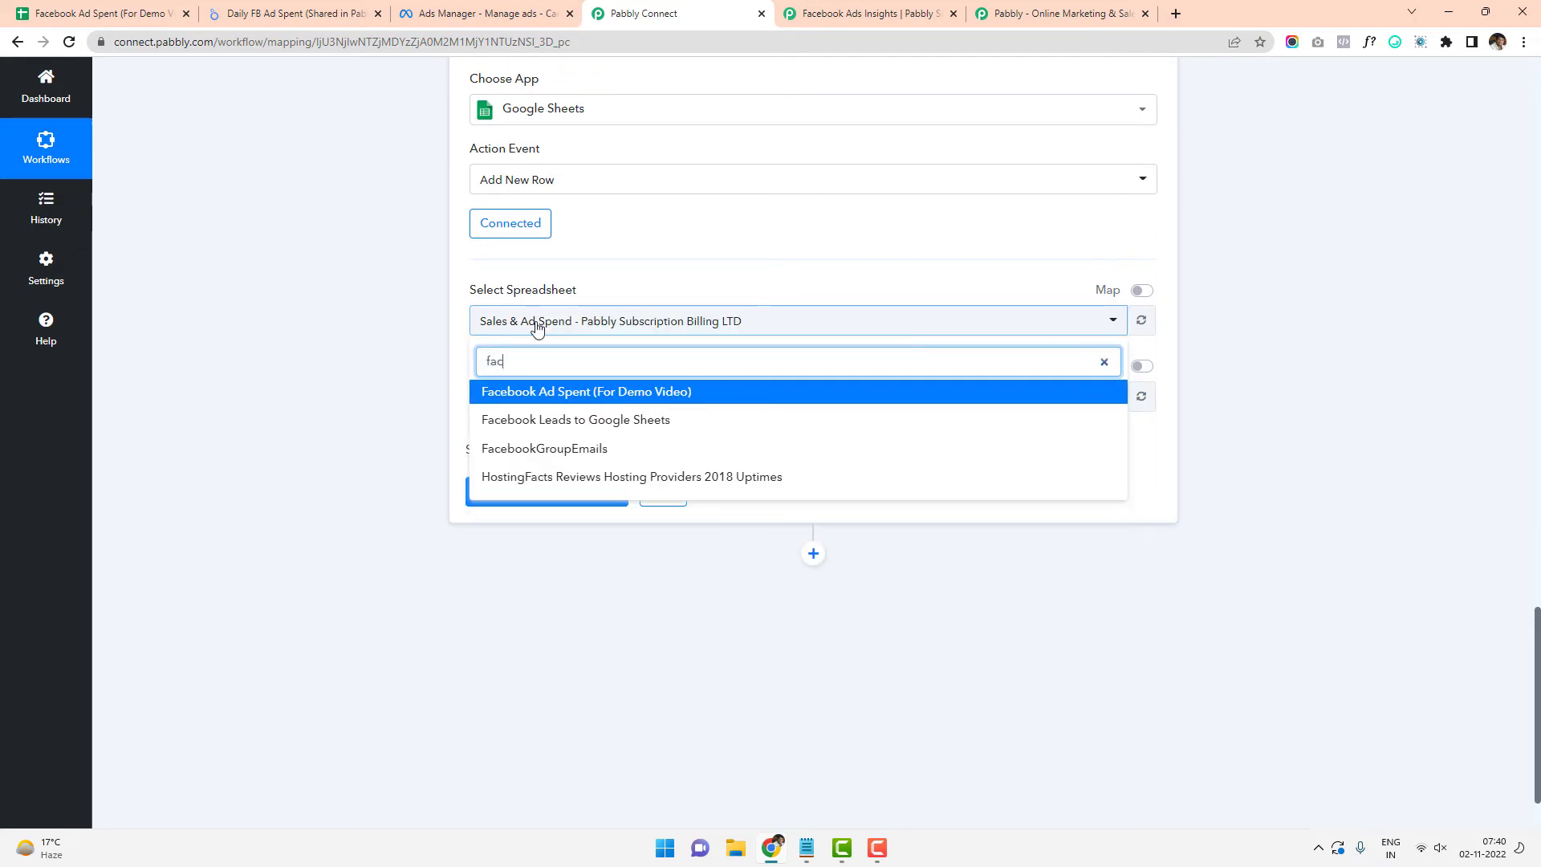
left_click(536, 392)
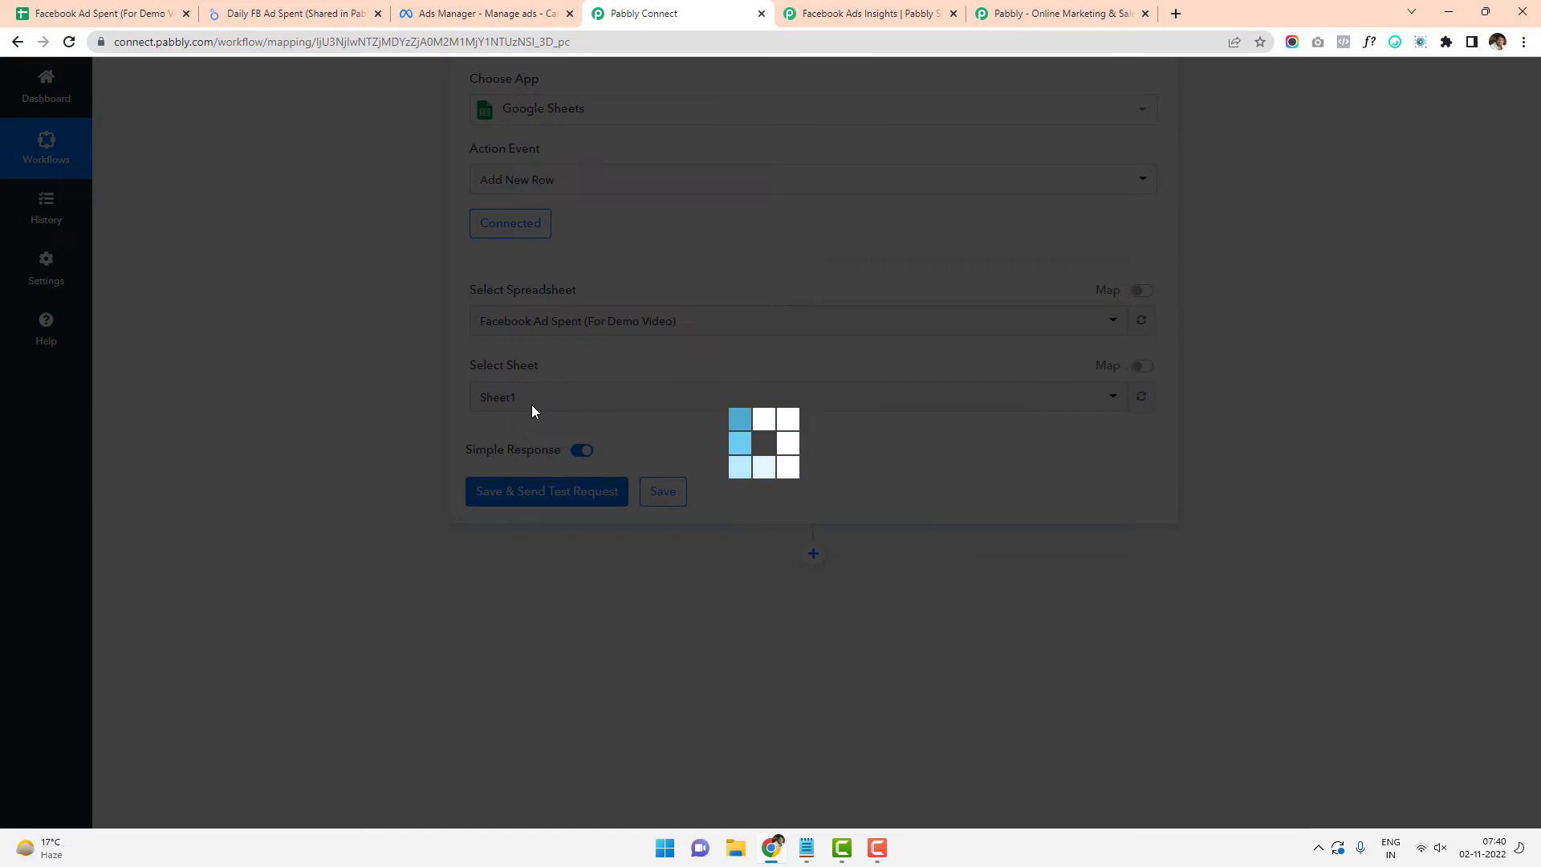
key("ctrl+1")
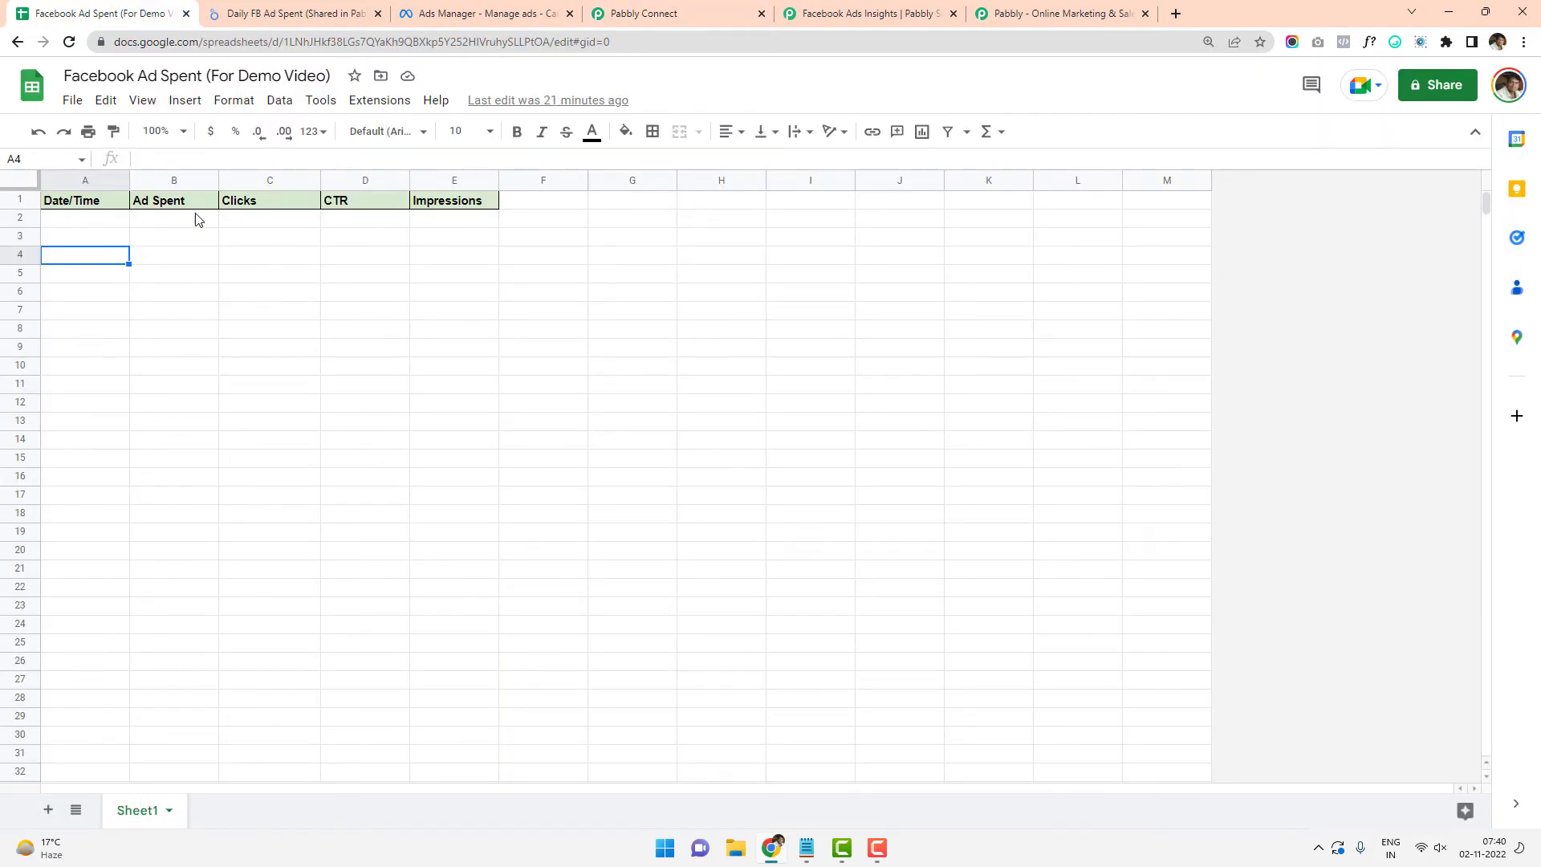
left_click(703, 5)
scroll(373, 431, "down", 2)
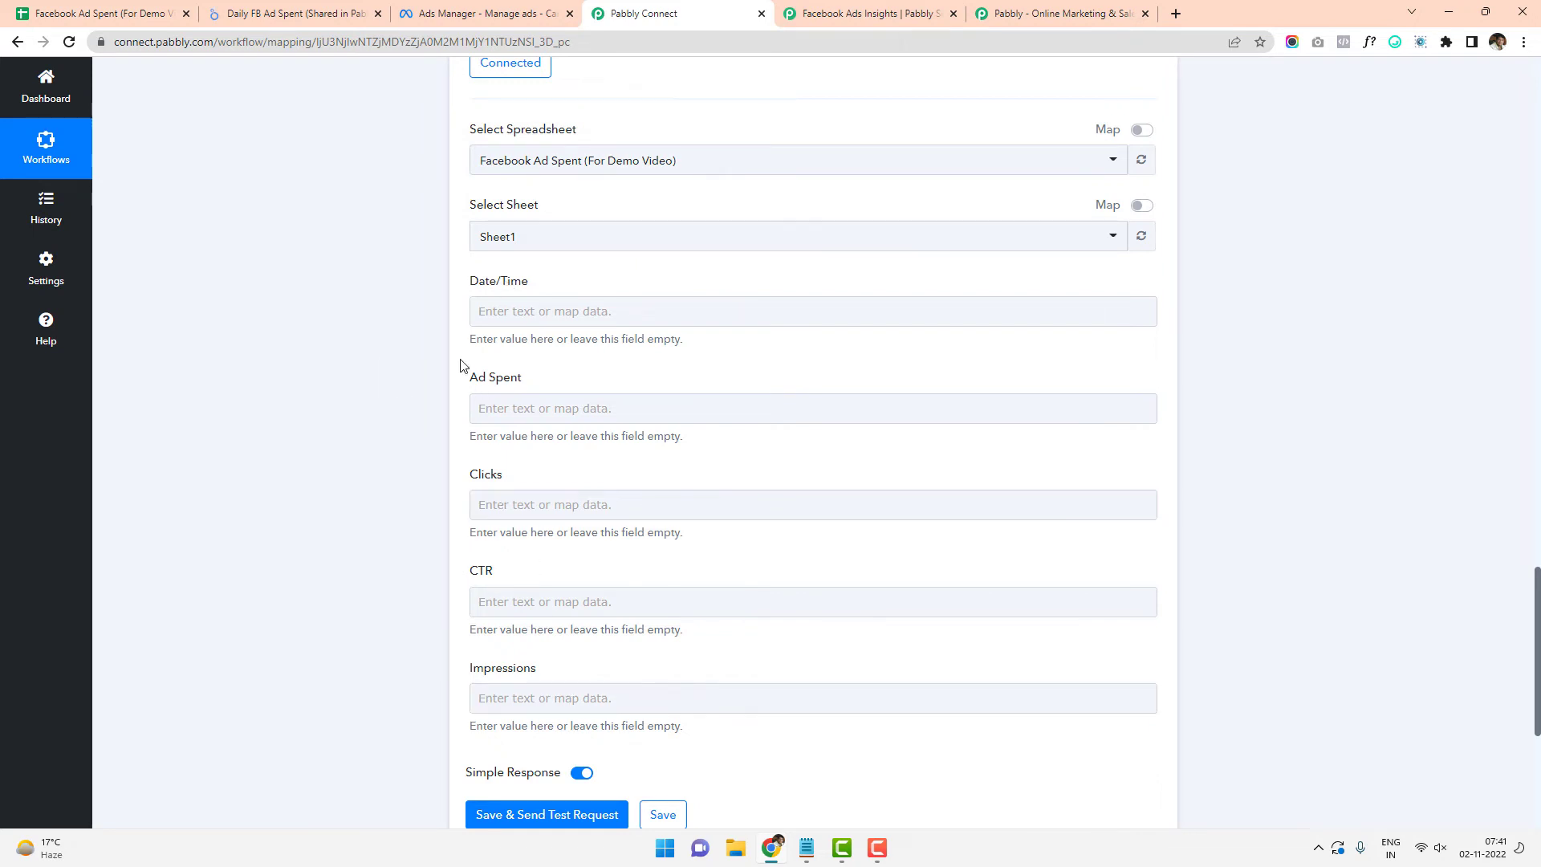
left_click(509, 314)
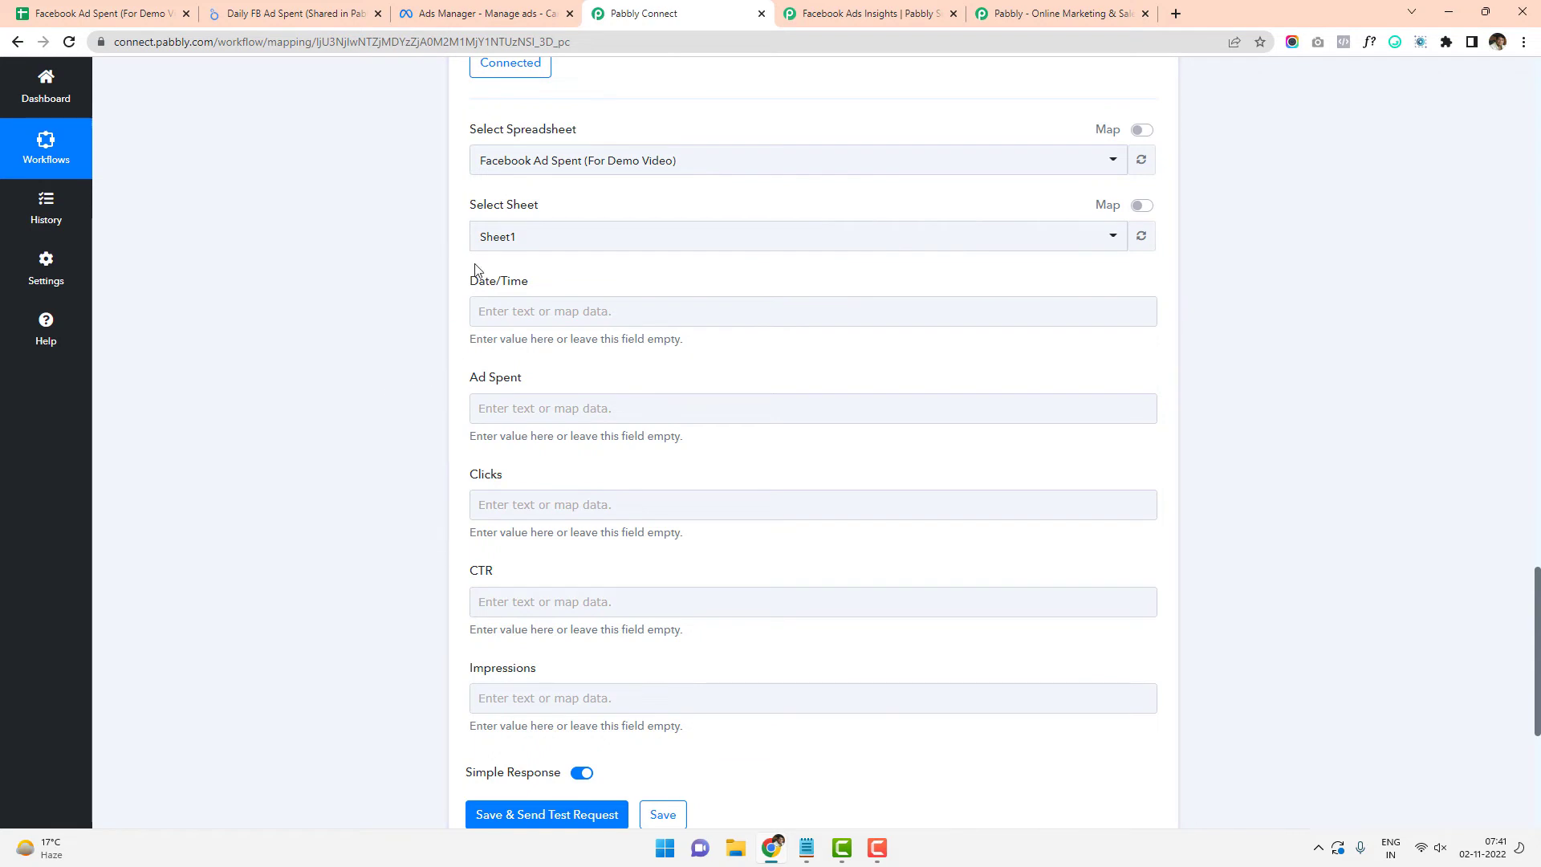
scroll(241, 401, "up", 10)
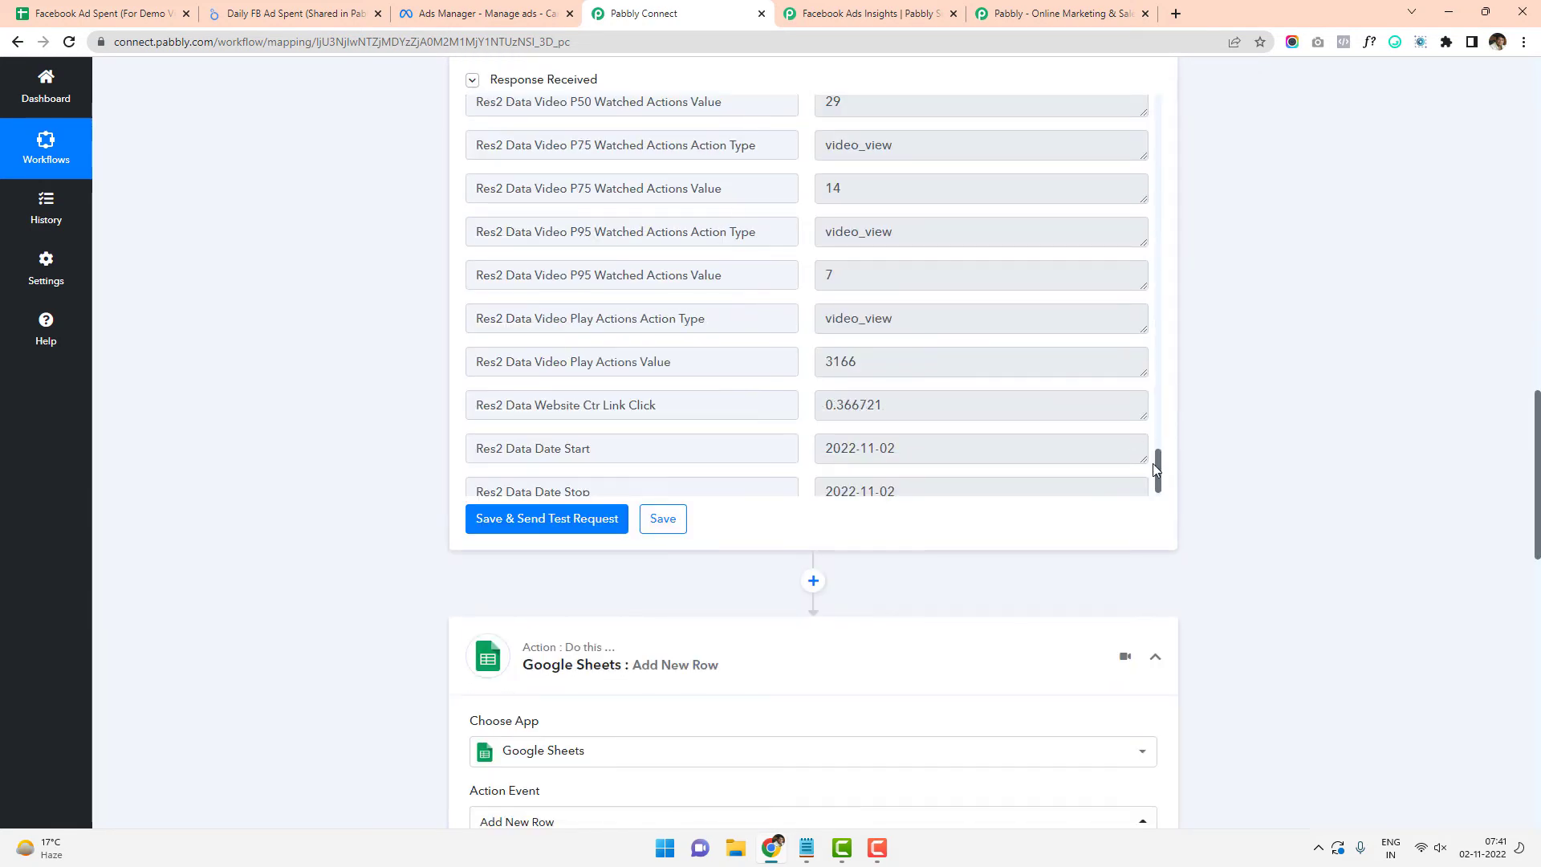
left_click_drag(1152, 464, 1177, 293)
scroll(1234, 341, "up", 2)
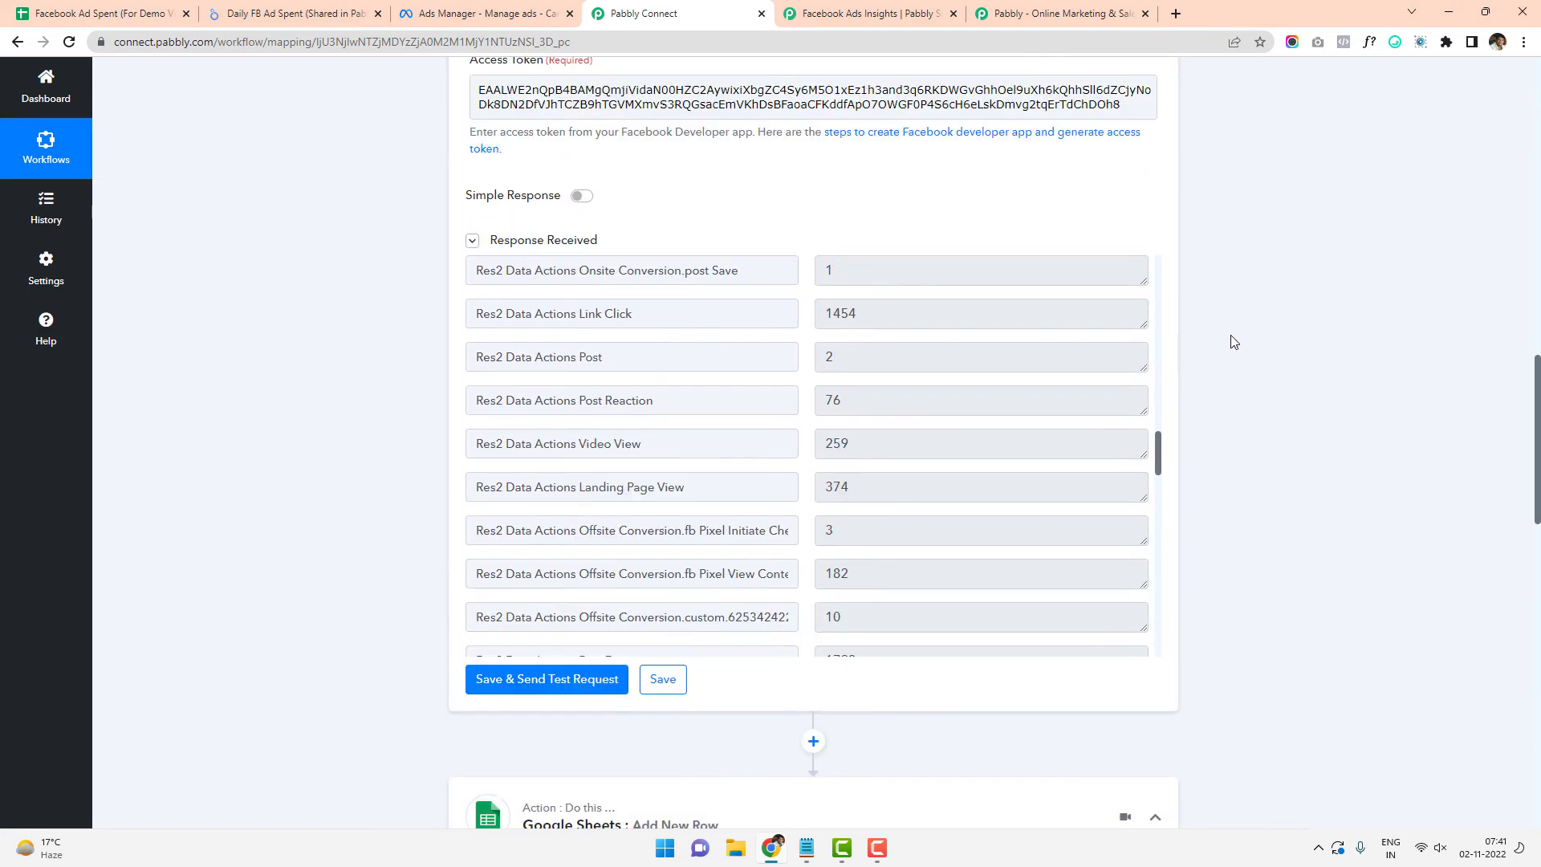
scroll(1179, 440, "up", 6)
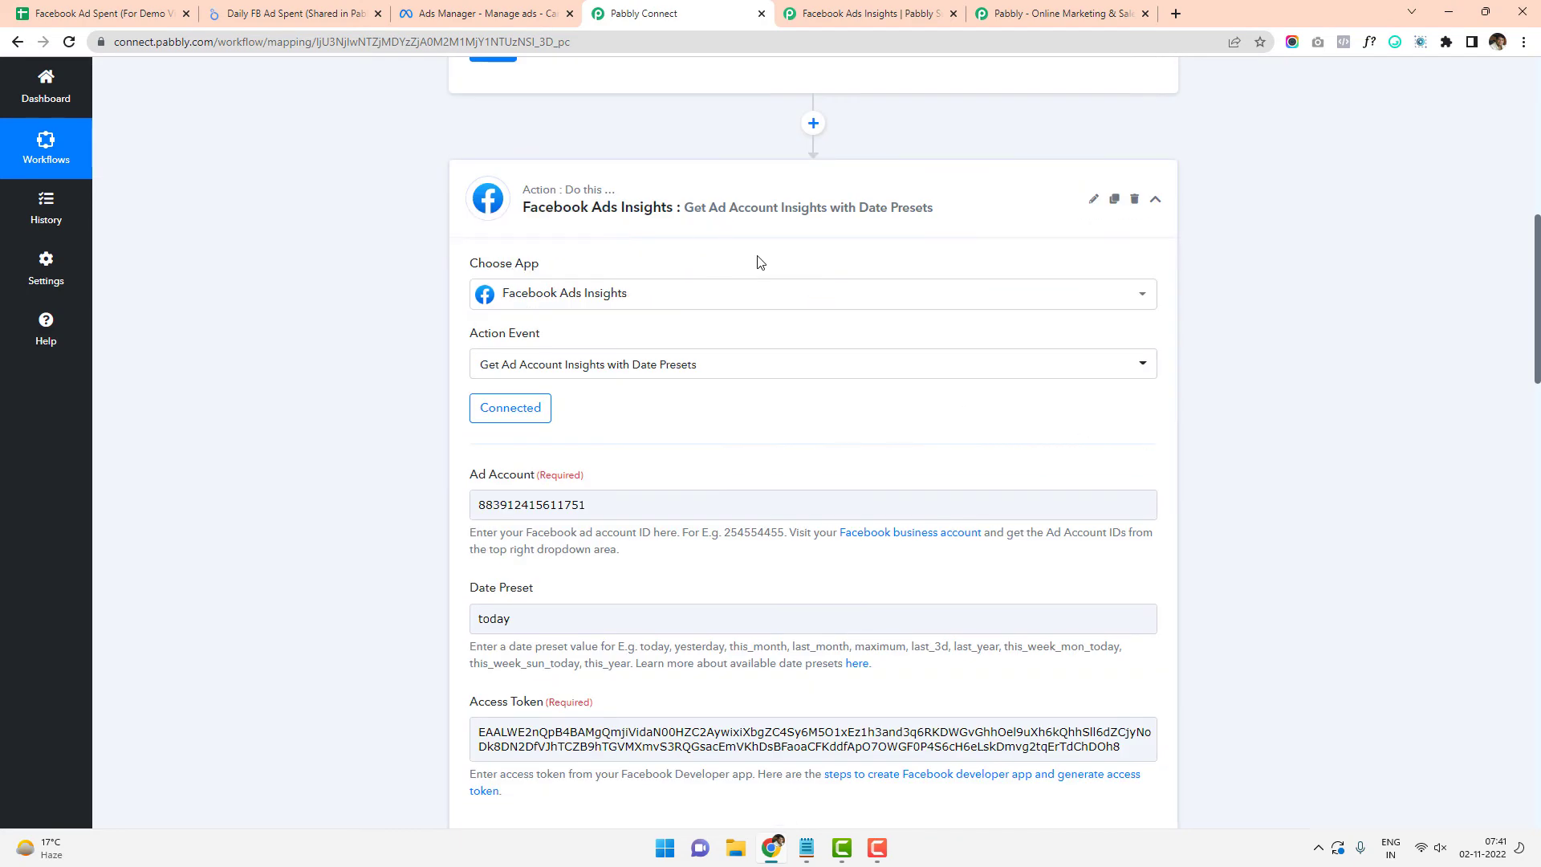
scroll(803, 280, "down", 8)
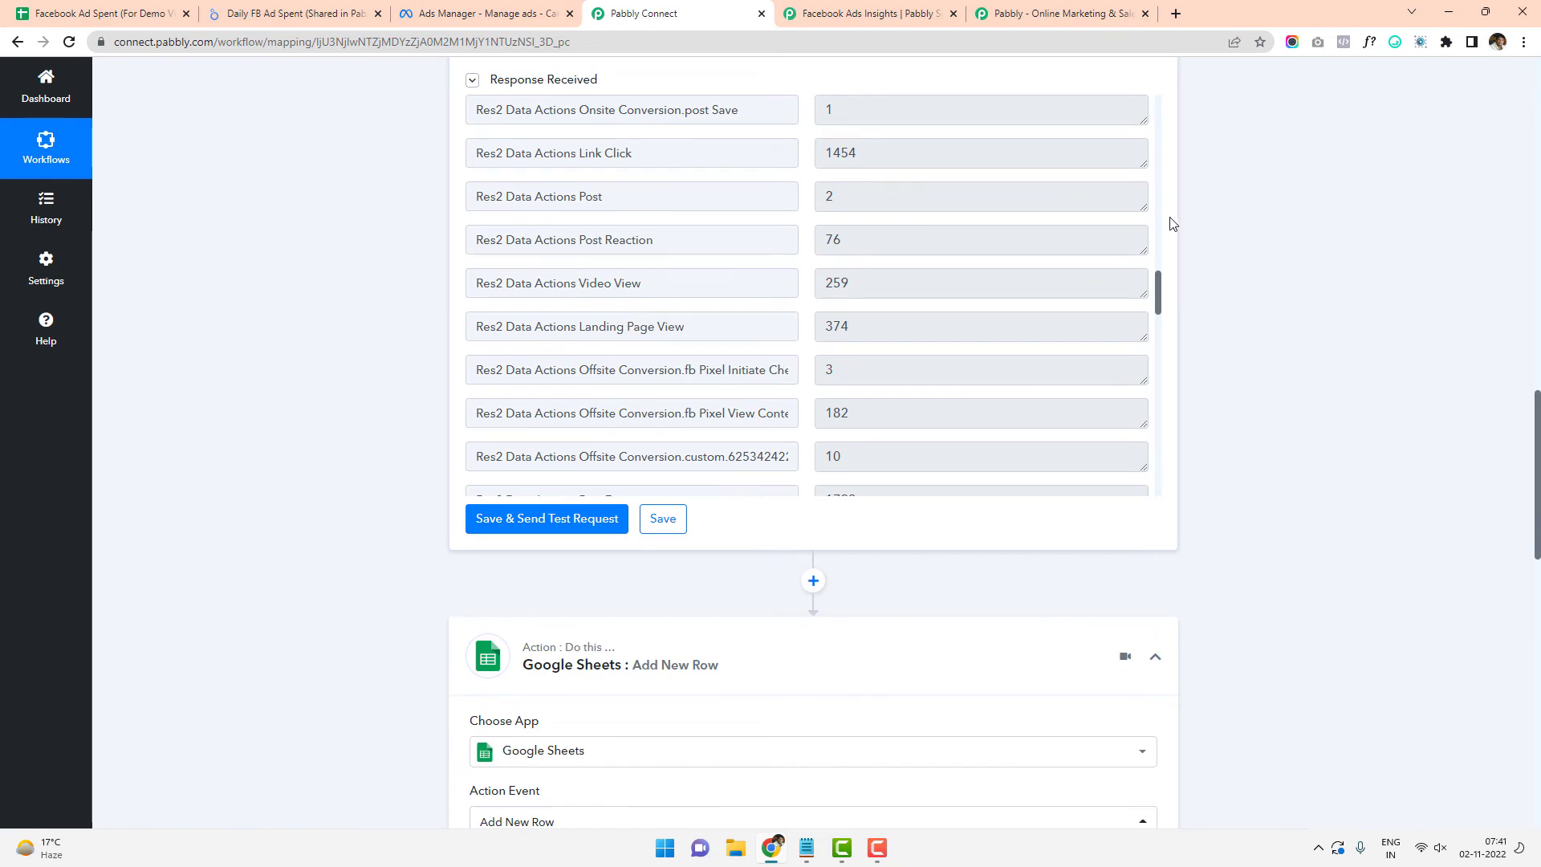
left_click_drag(1156, 301, 1201, 503)
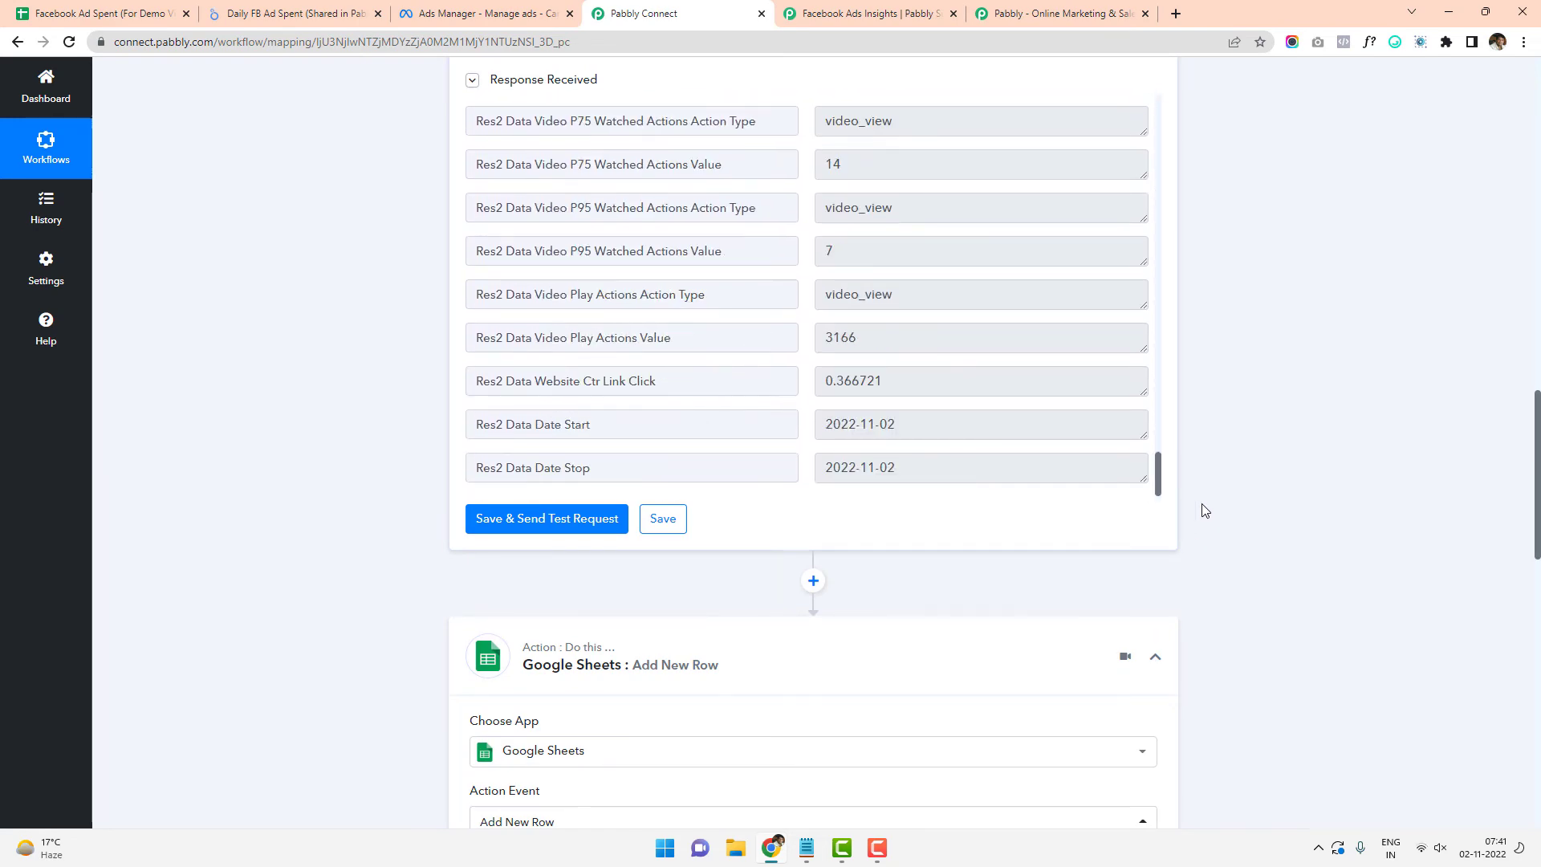
scroll(1243, 471, "down", 7)
scroll(1232, 493, "down", 1)
Map the Date/Time column to the Res2 Data Date Stop value, found by searching 'date'
left_click(571, 471)
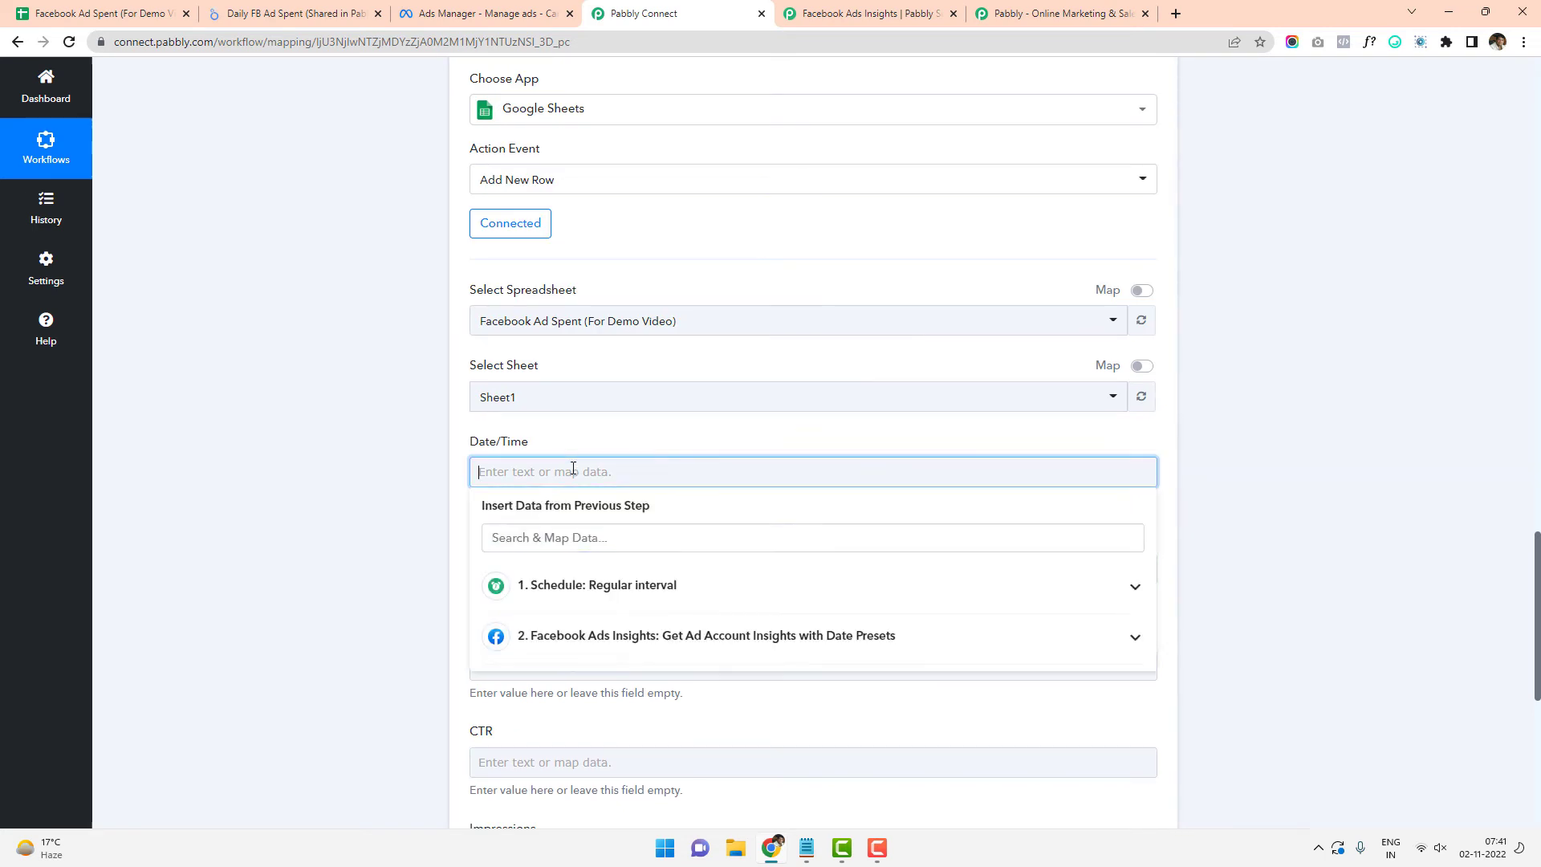
left_click(577, 538)
type("date")
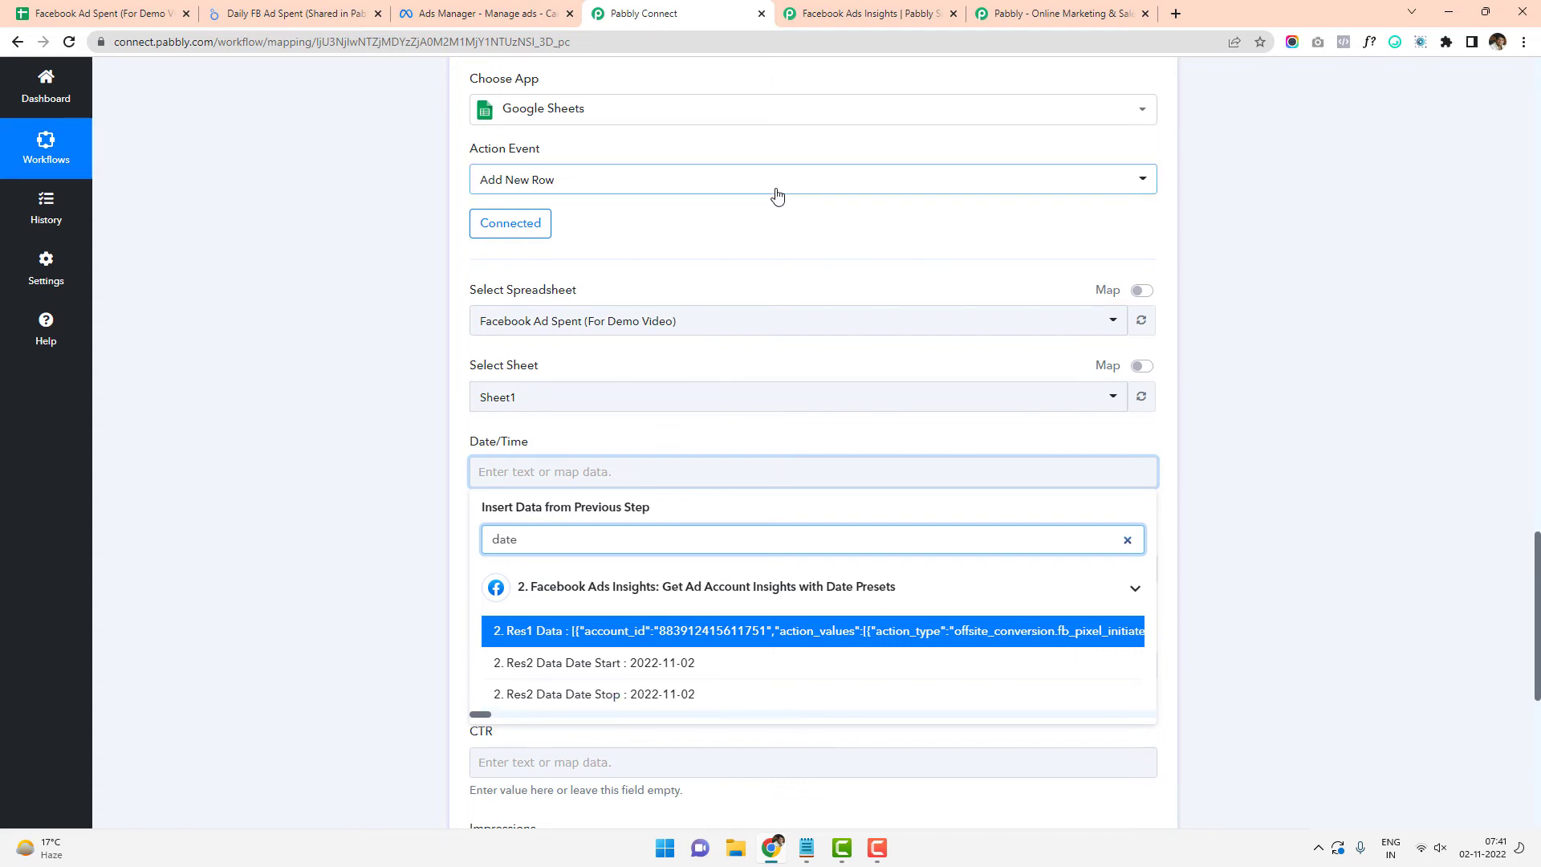
left_click(604, 695)
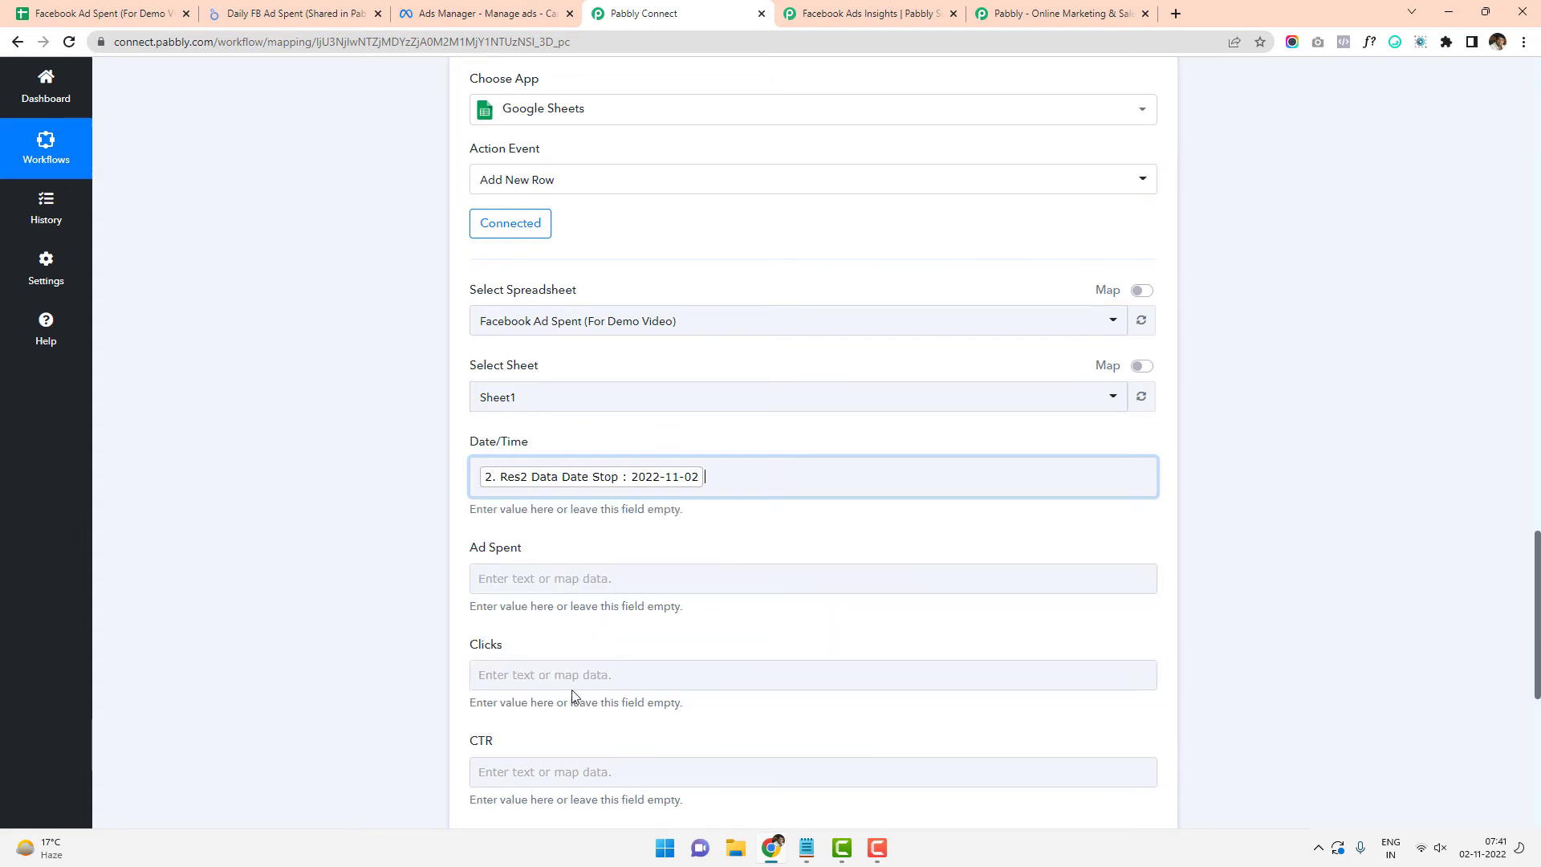
left_click(313, 533)
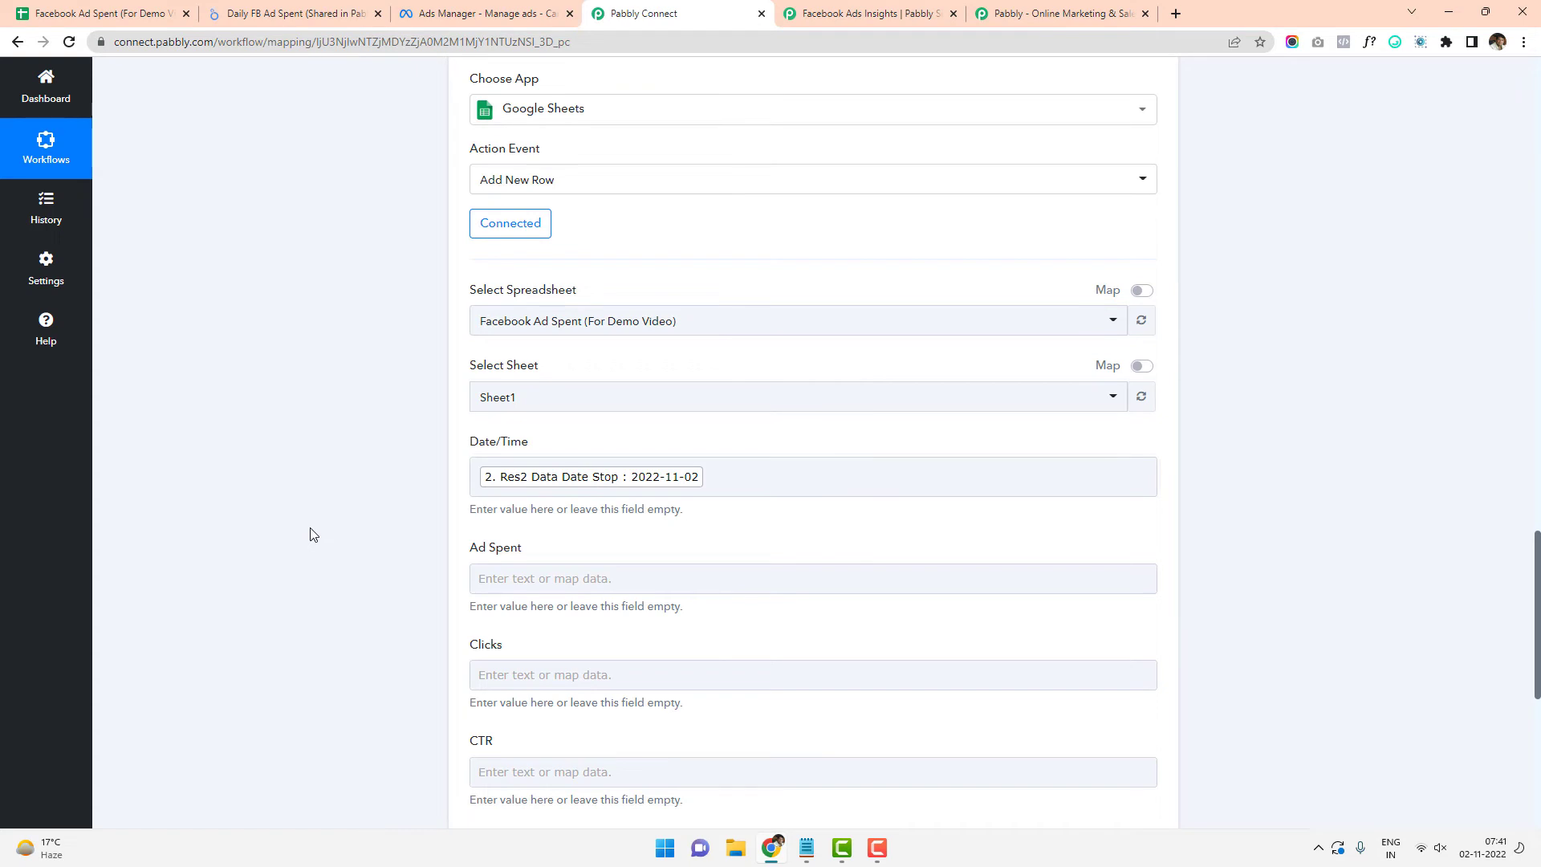
Map the Ad Spent column to the Res2 Data Spend value (424.65)
scroll(313, 534, "down", 2)
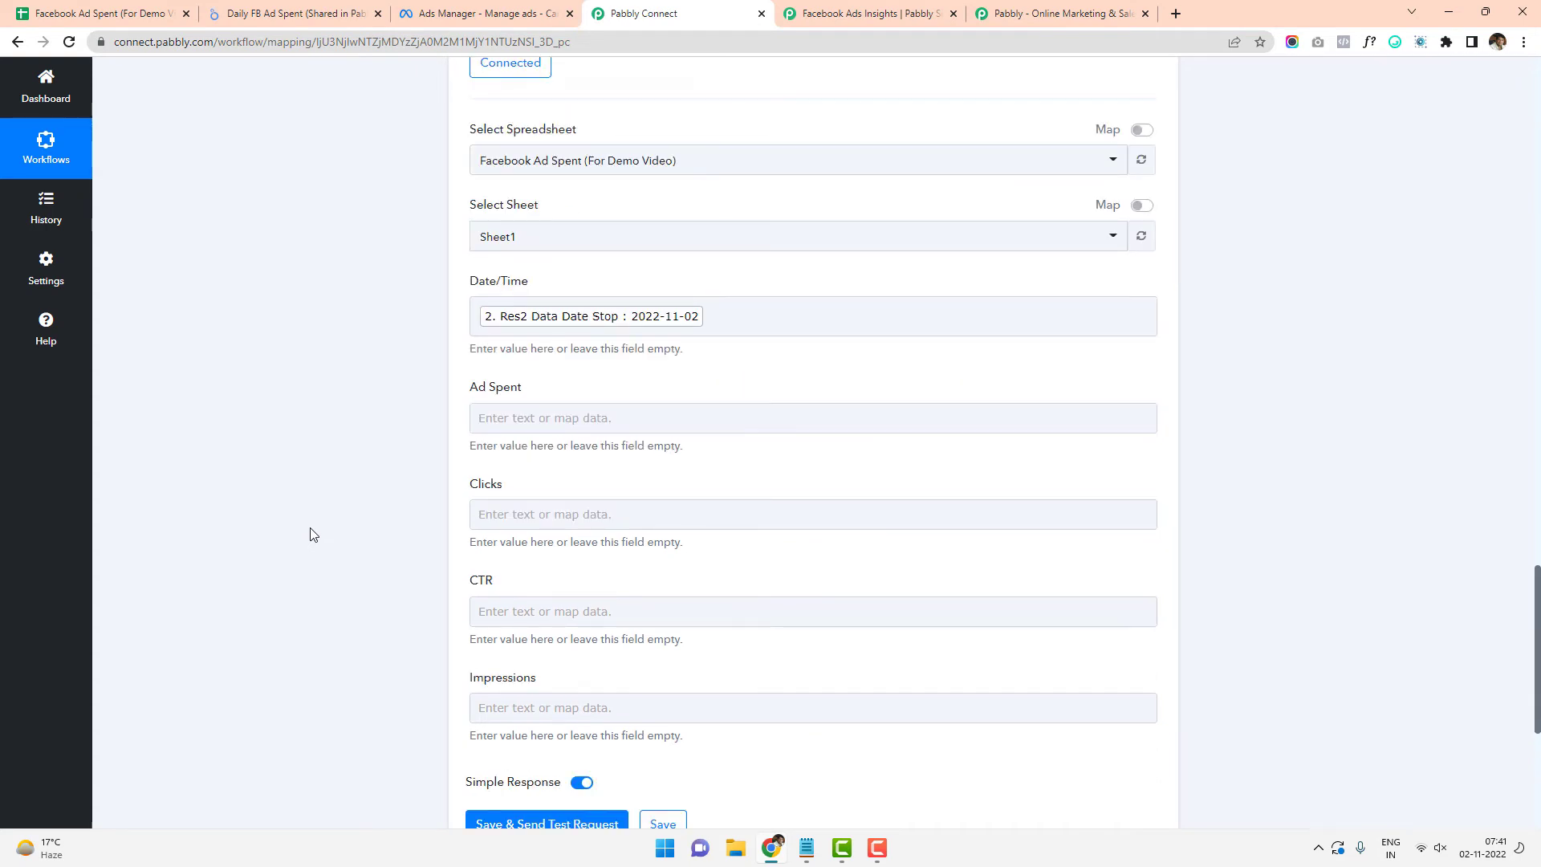
scroll(365, 375, "down", 2)
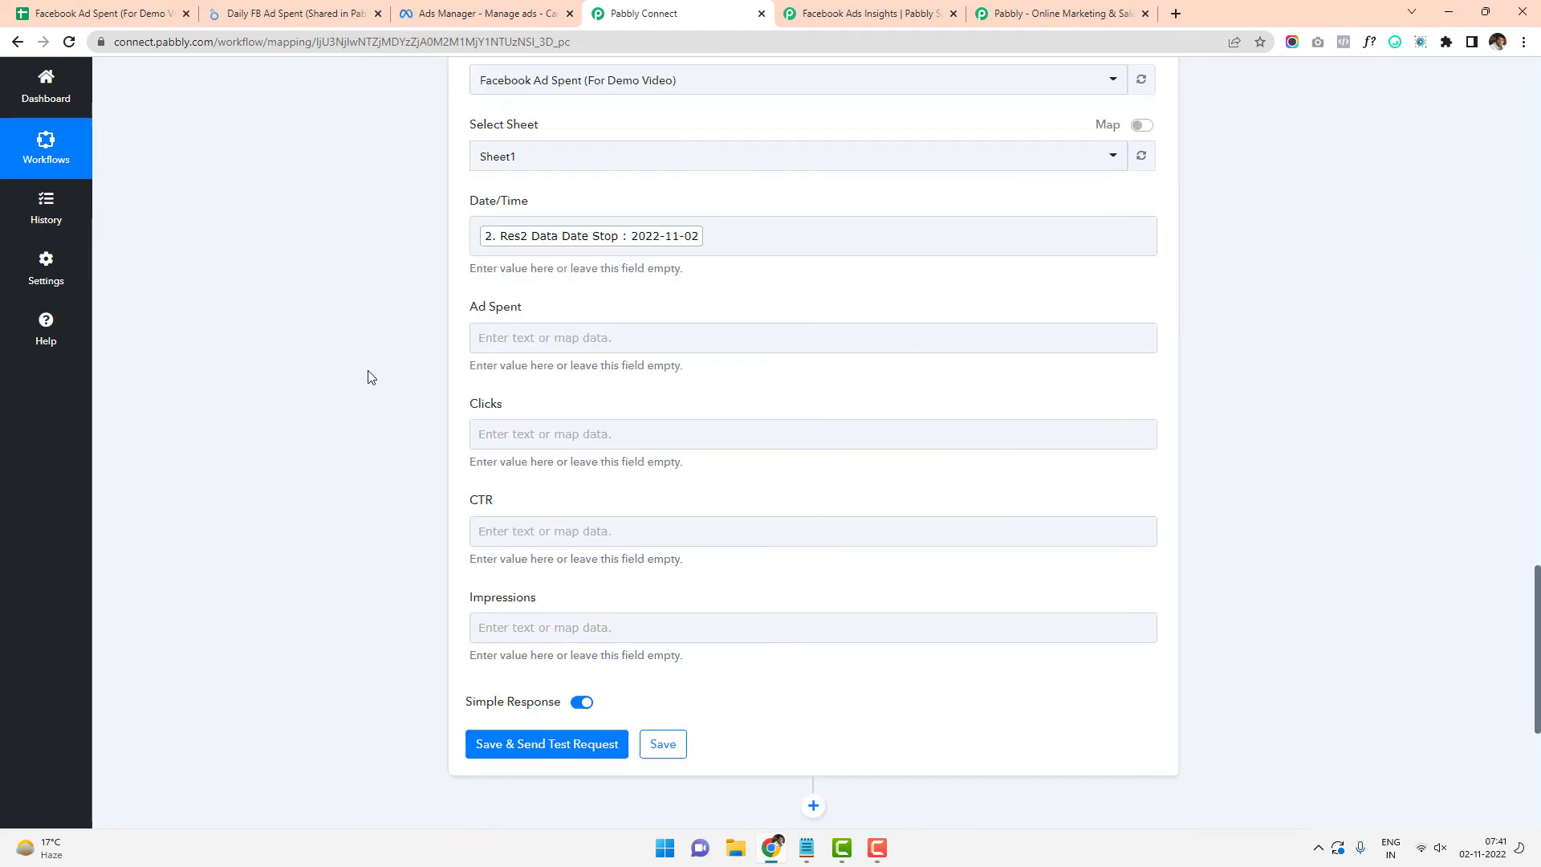
left_click(530, 256)
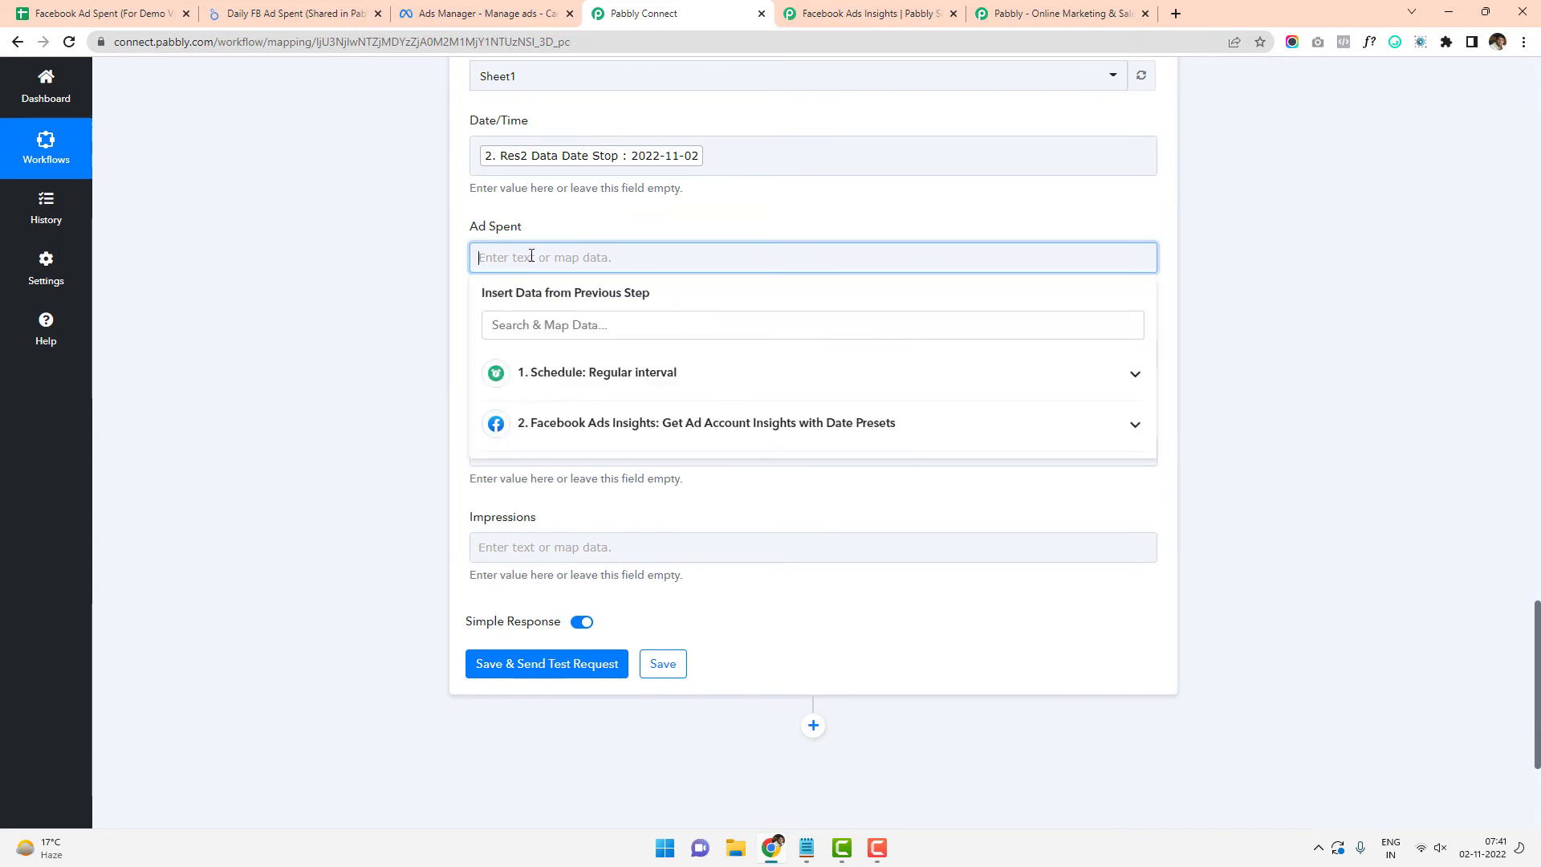
left_click(586, 322)
type("ad spe")
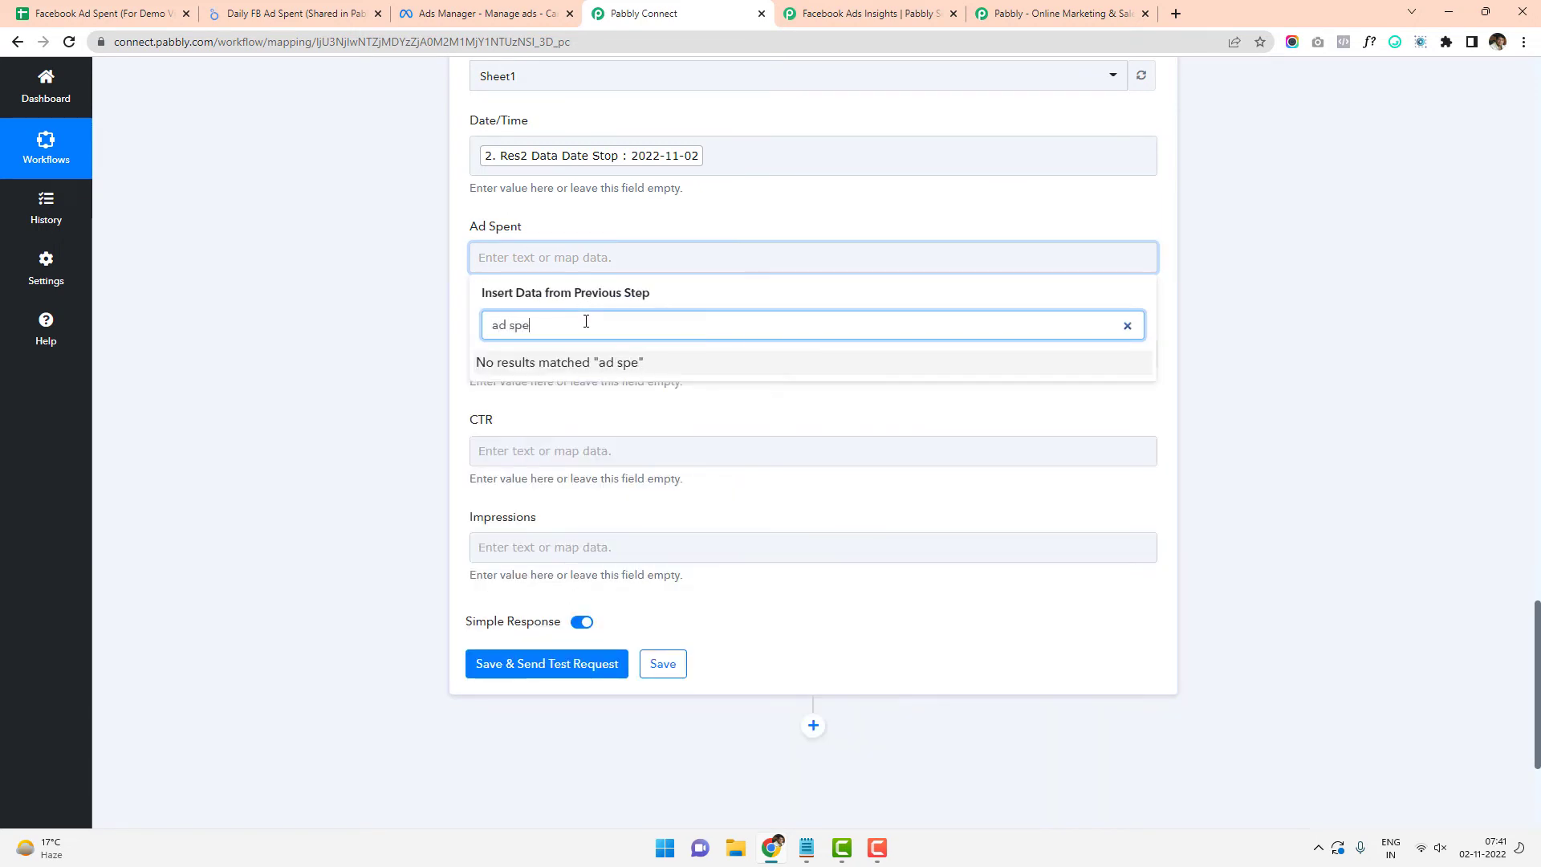
key("BackSpace")
key("BackSpace")
key("BackSpace")
type("spe")
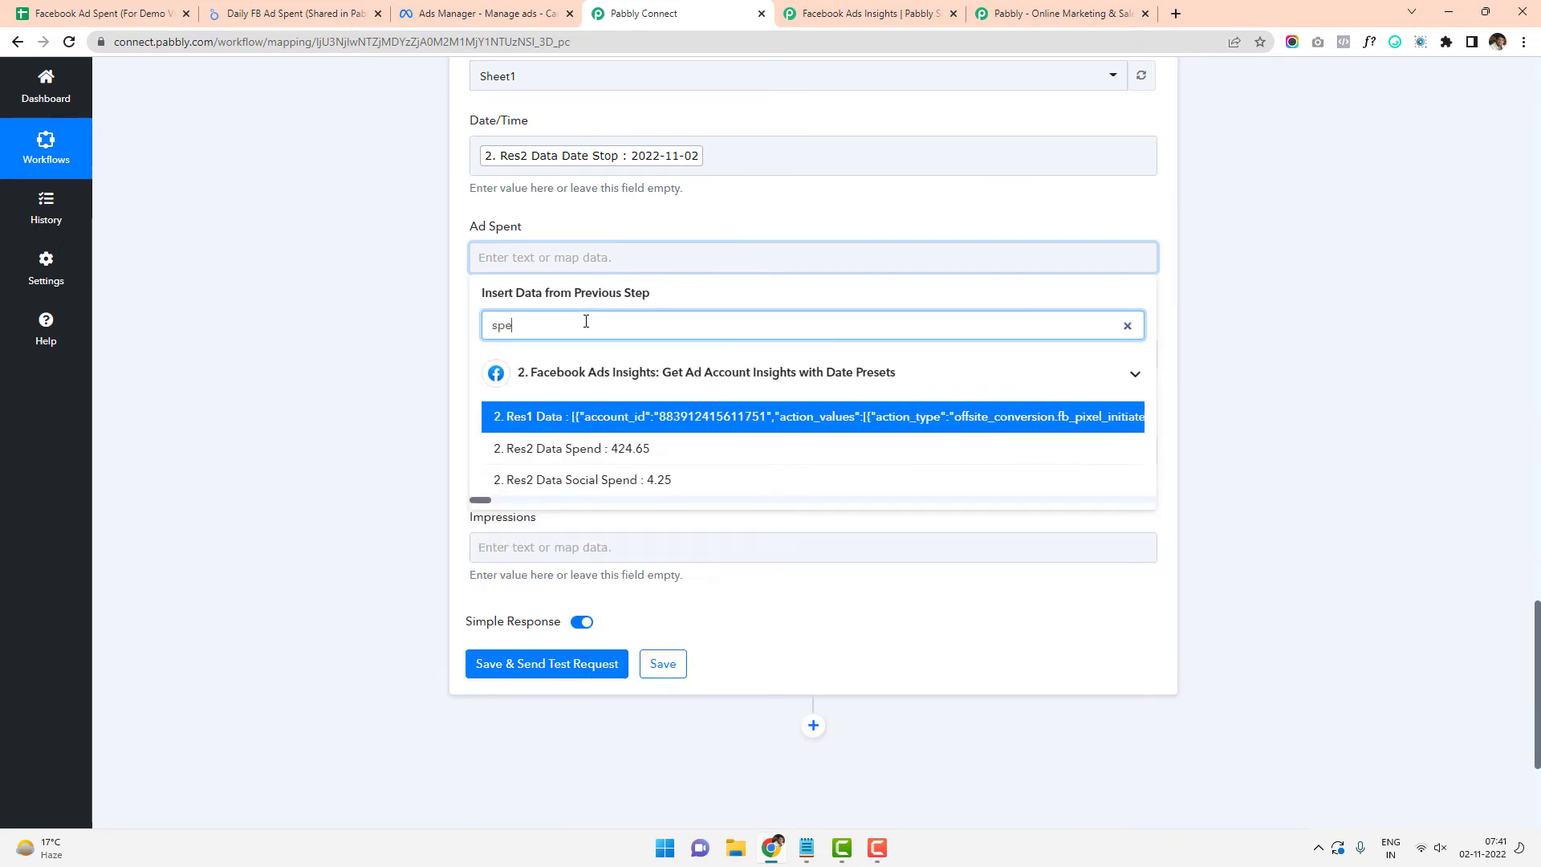
type("nt")
key("BackSpace")
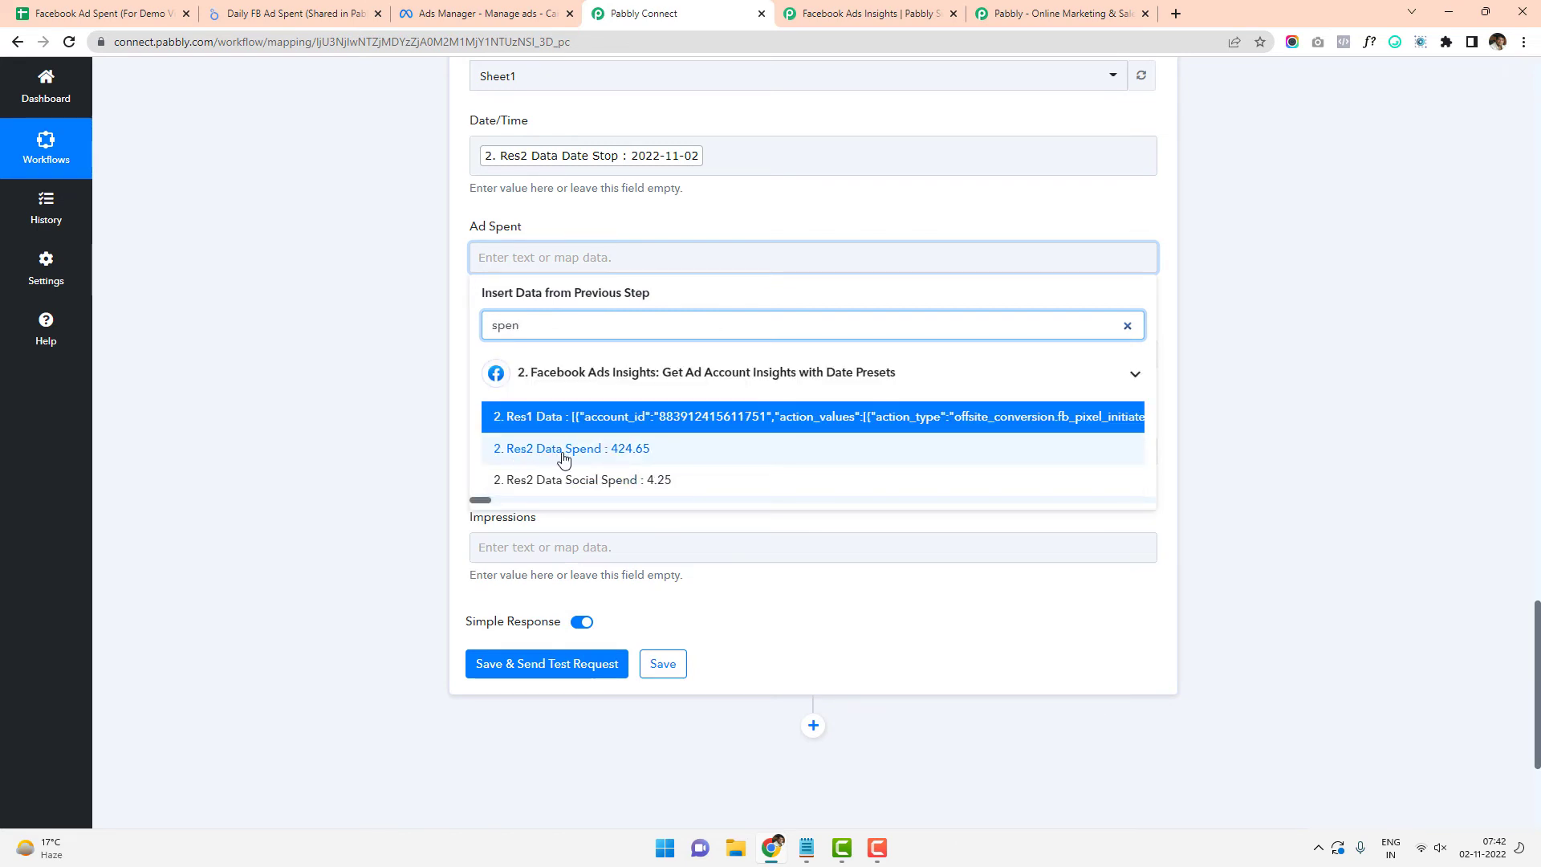
left_click(618, 456)
Map Facebook's clicks value 1999 into the Clicks field
left_click(354, 450)
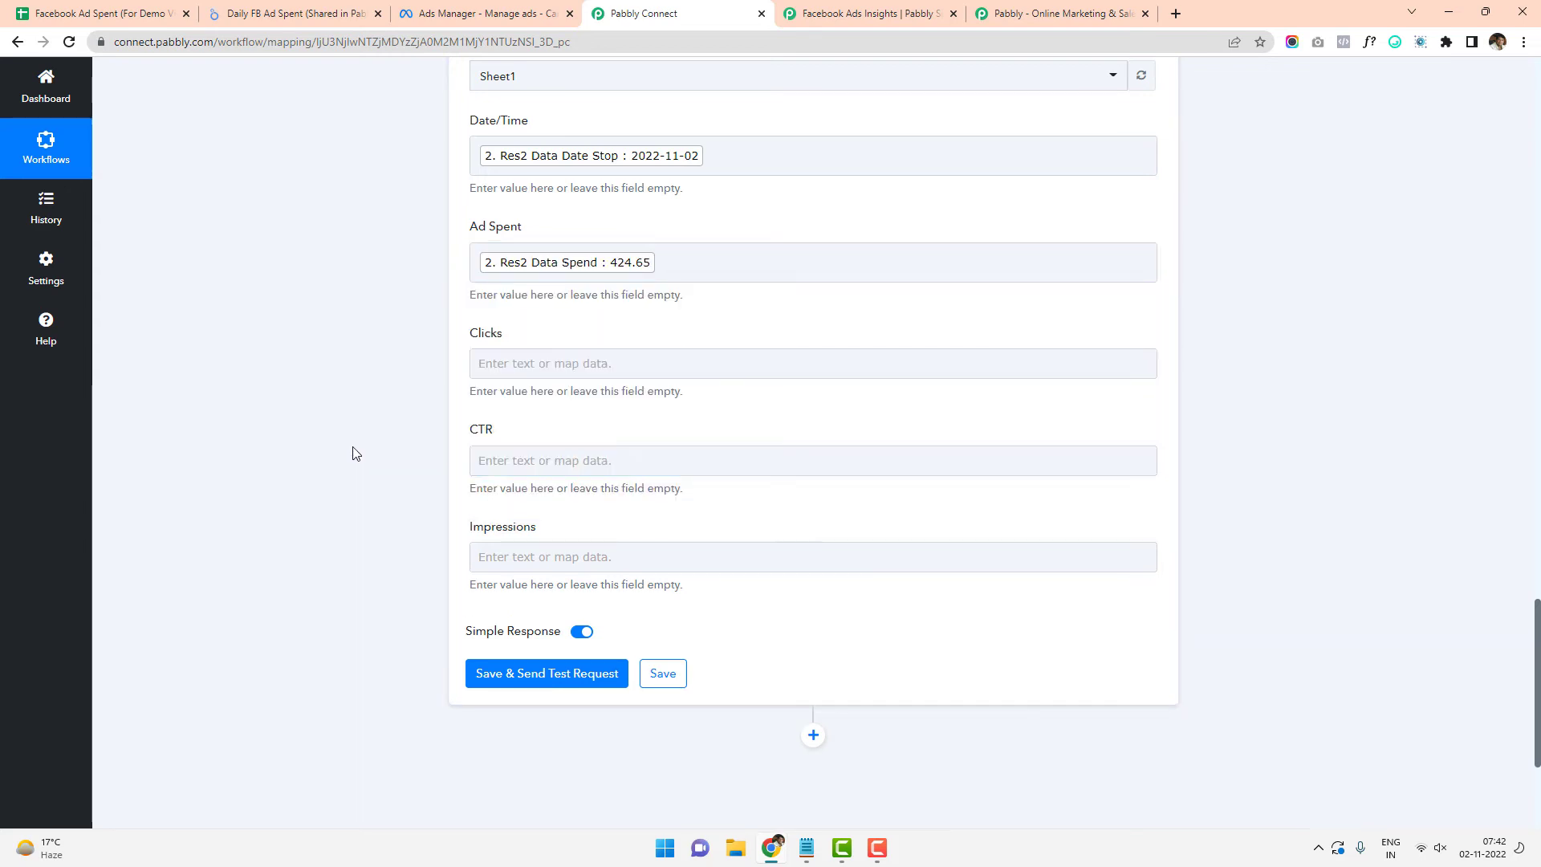
left_click(509, 359)
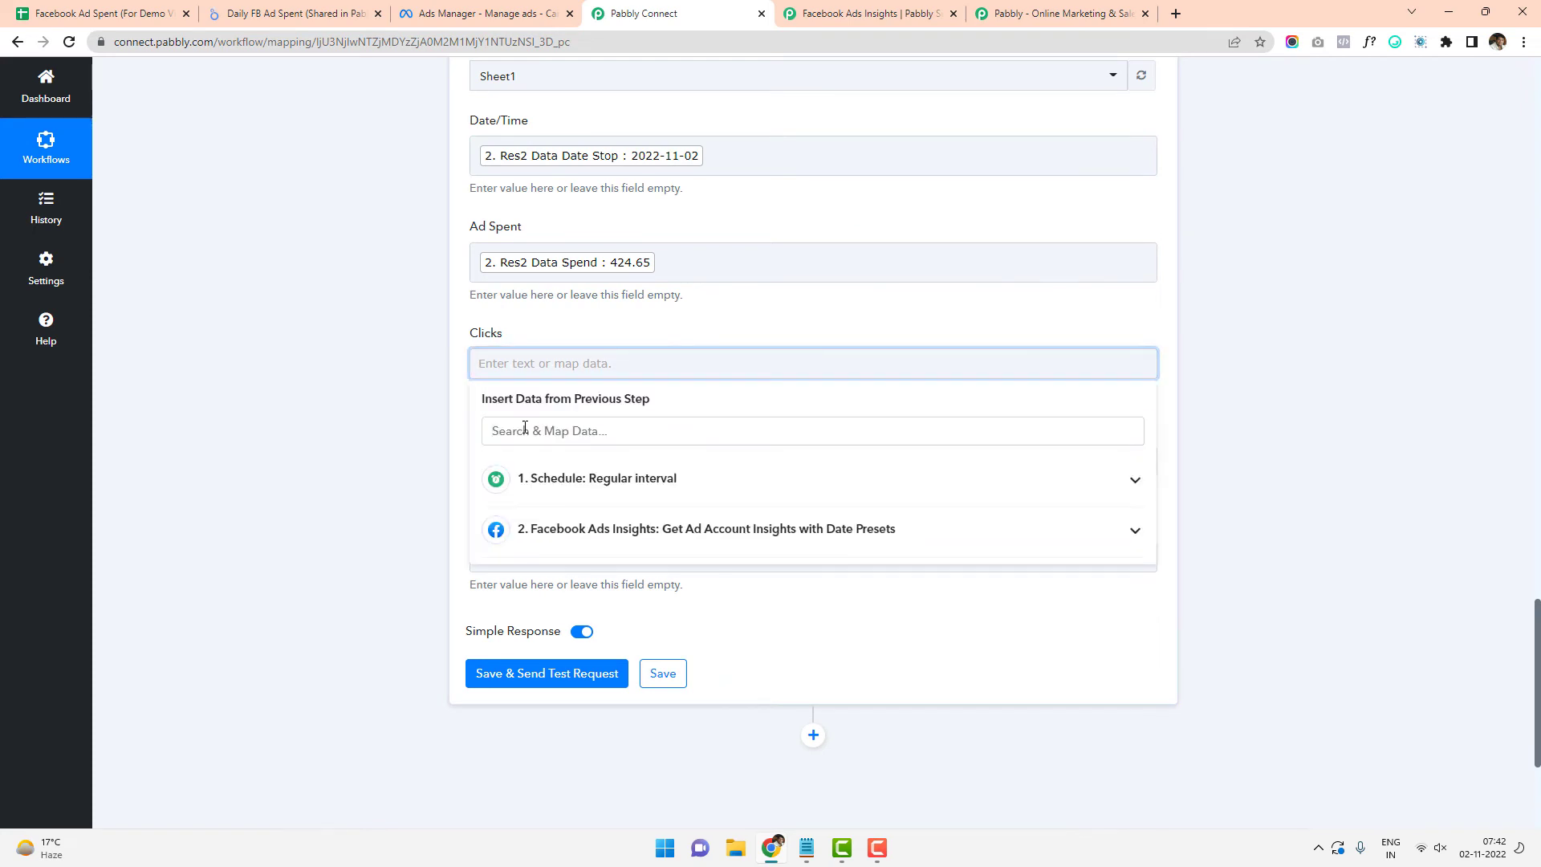
type("click")
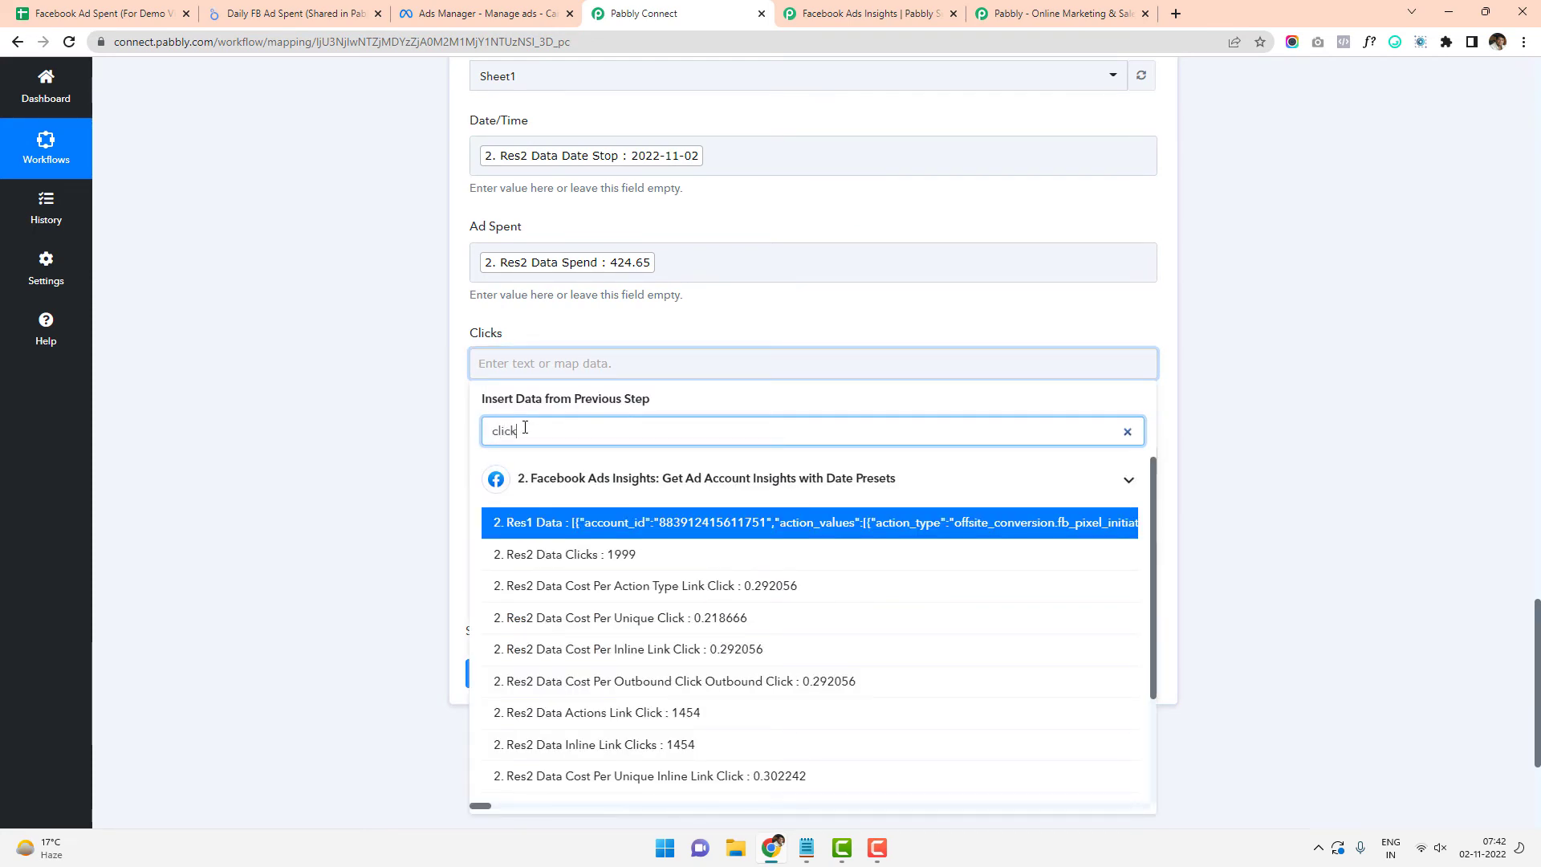
left_click(545, 562)
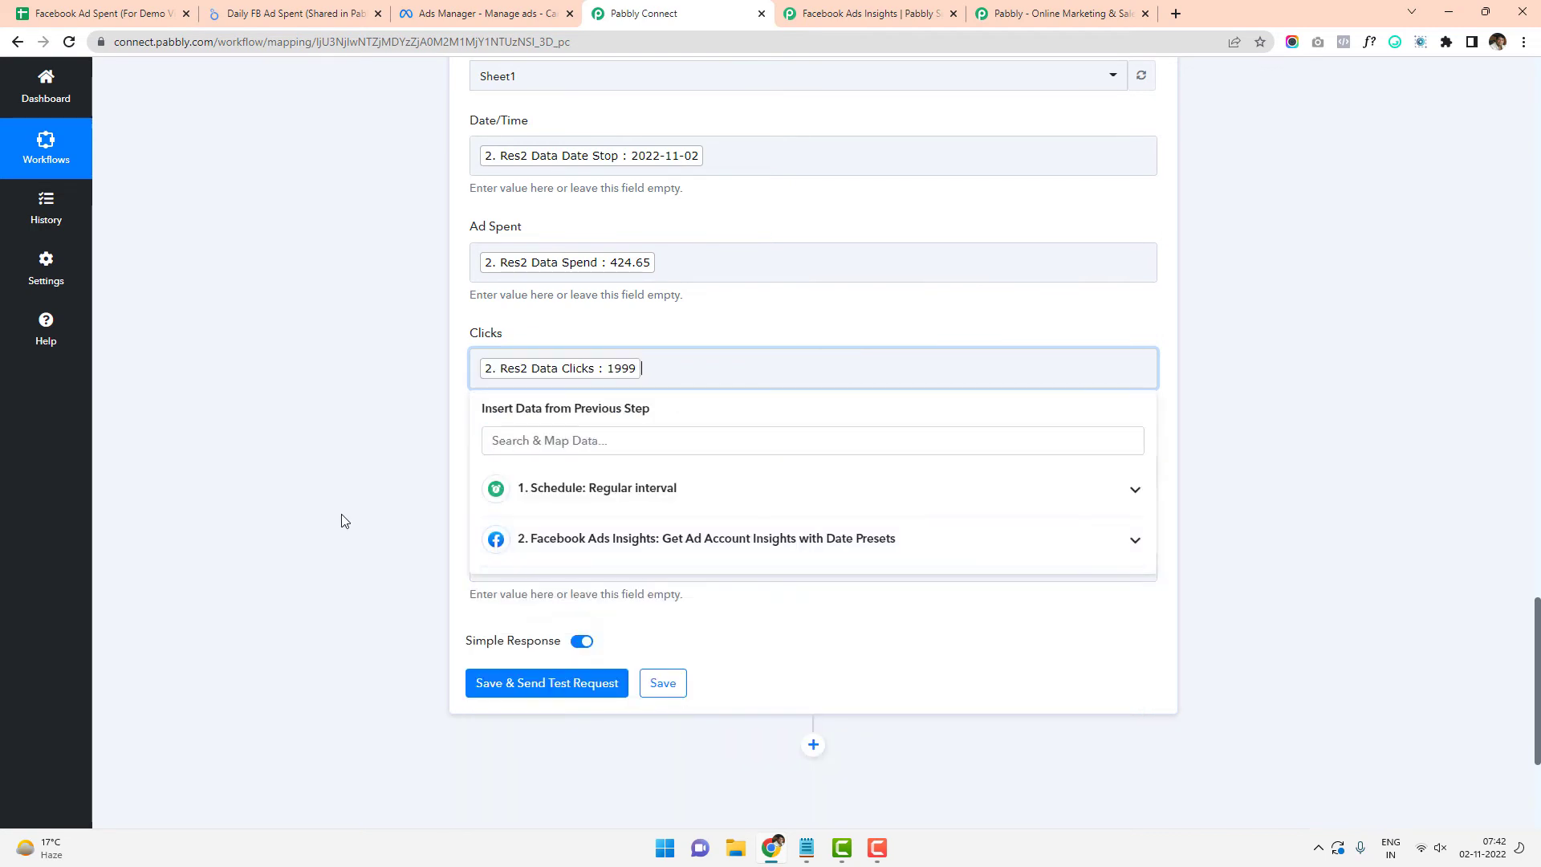
left_click(341, 520)
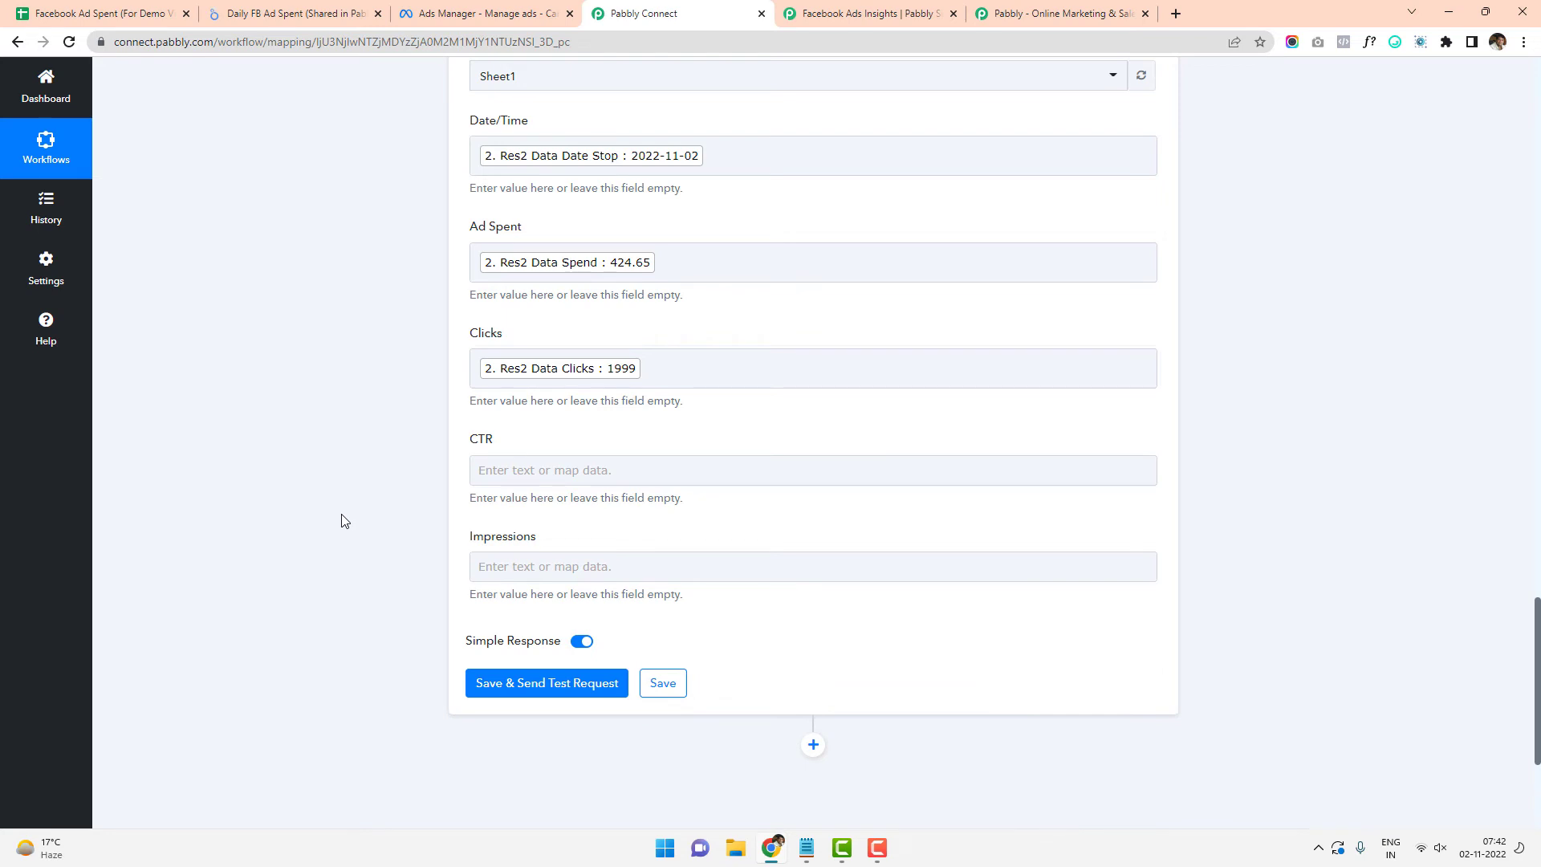
Map the CTR value 0.504178 into the CTR field
left_click(659, 255)
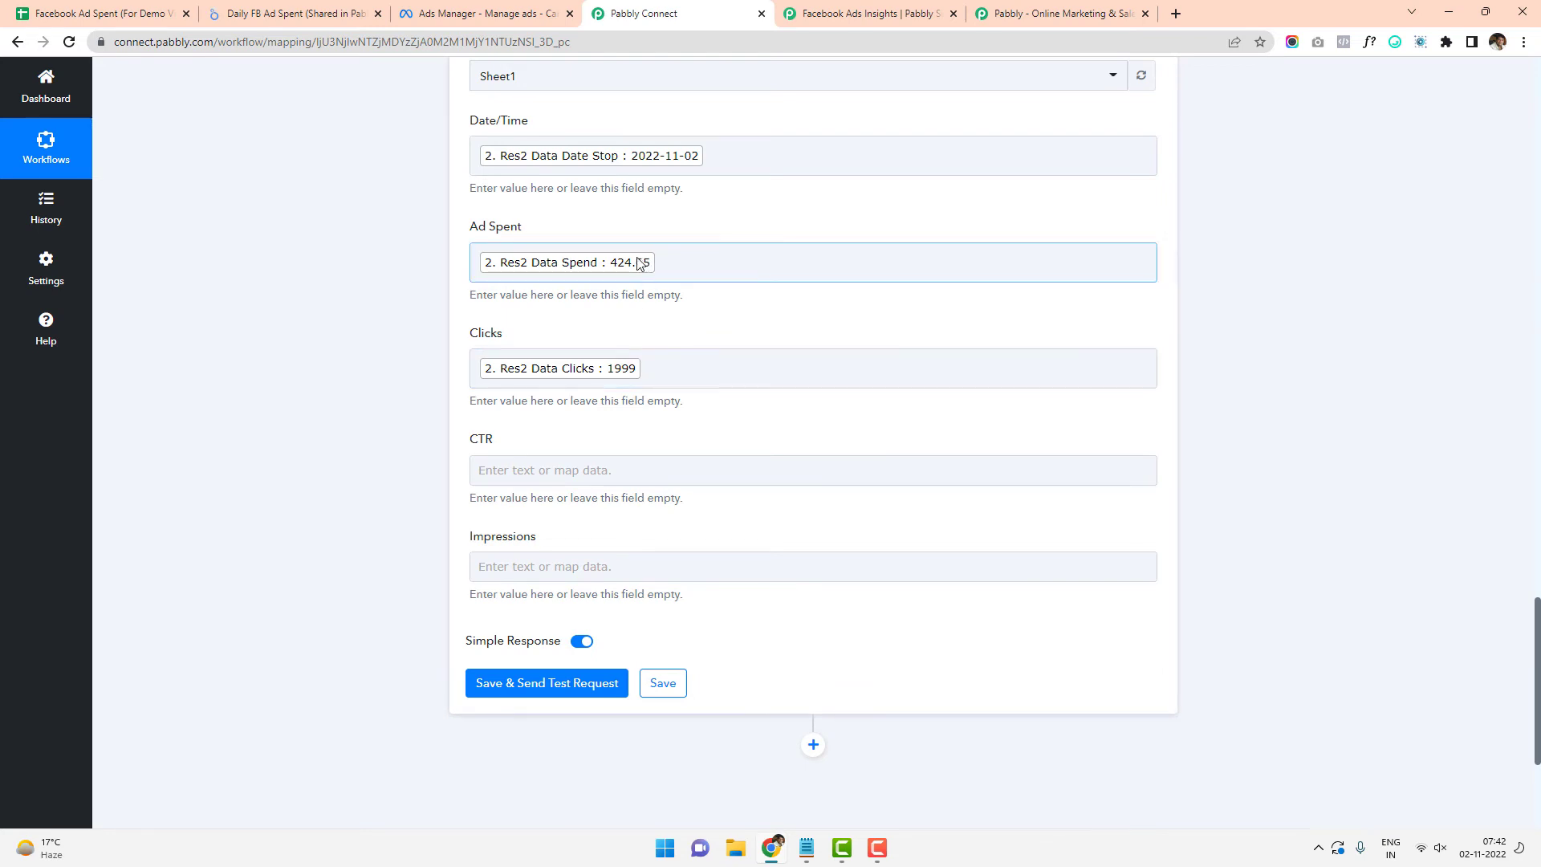
left_click(544, 470)
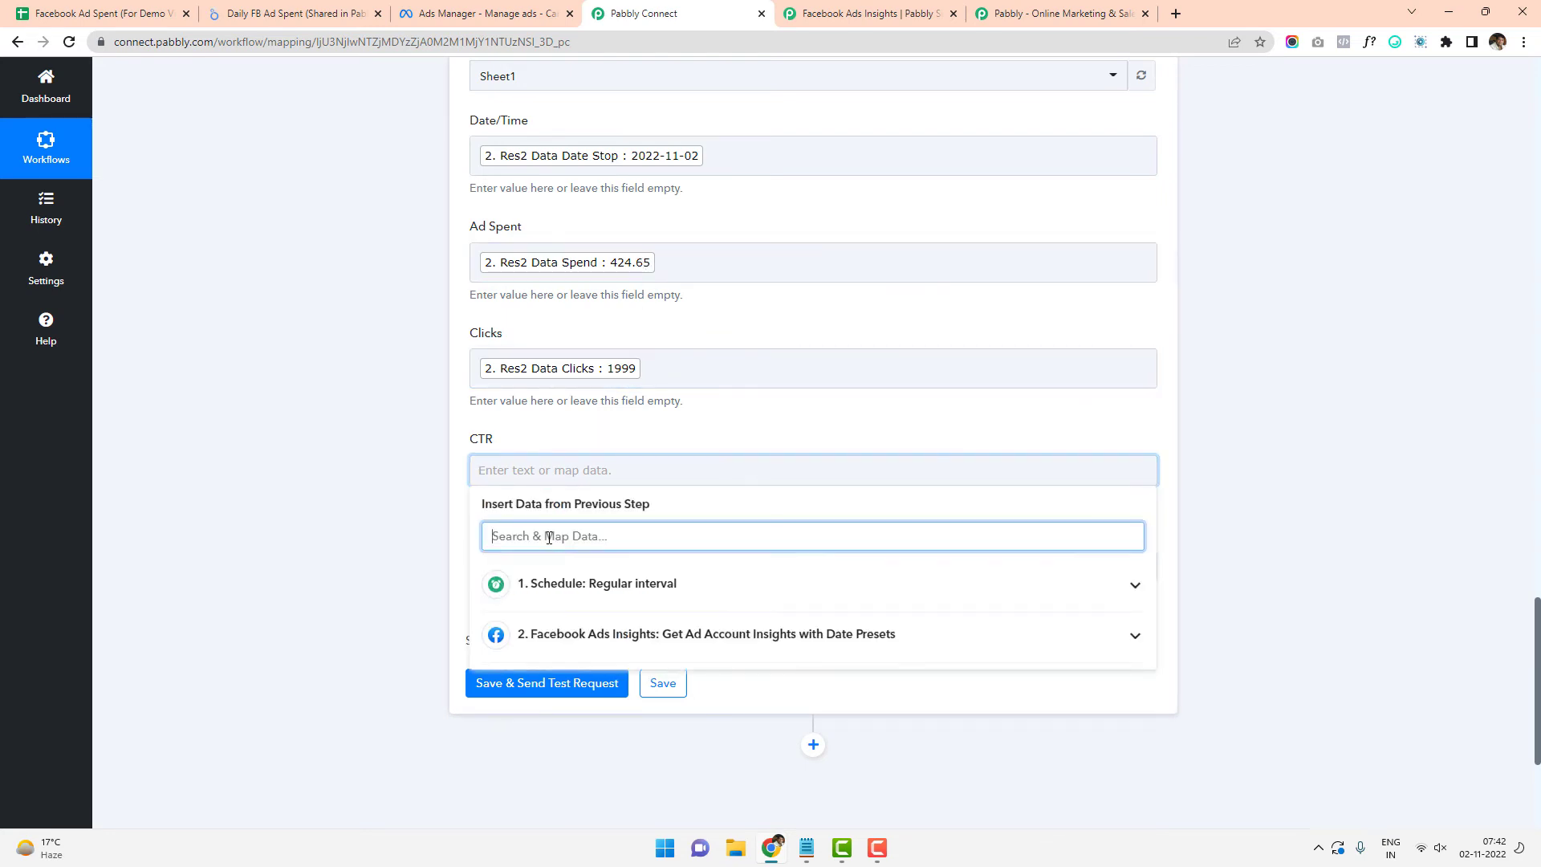
type("ctr")
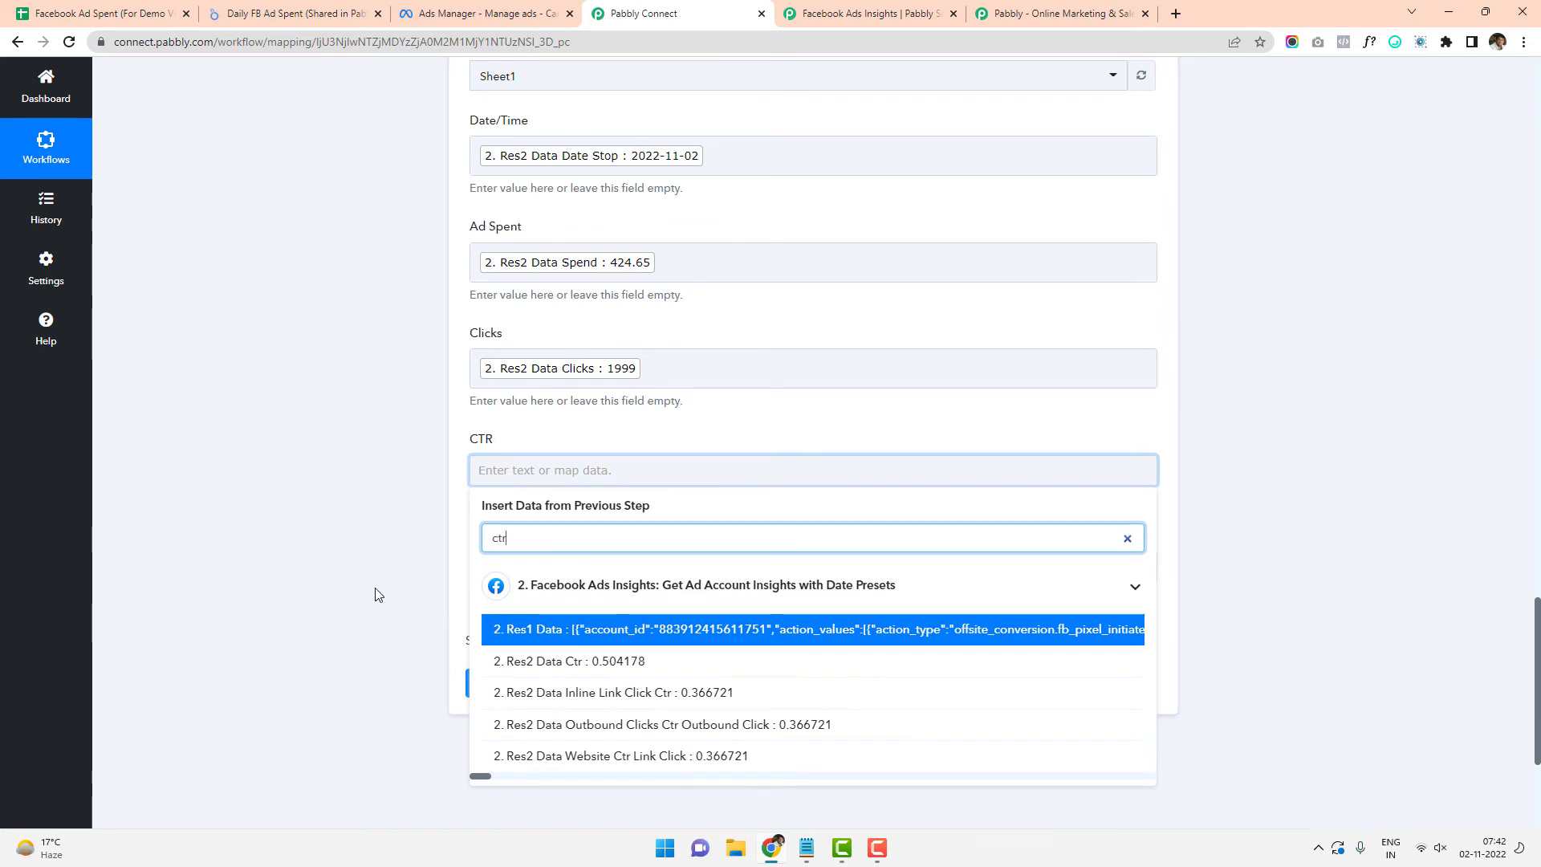
scroll(374, 588, "down", 1)
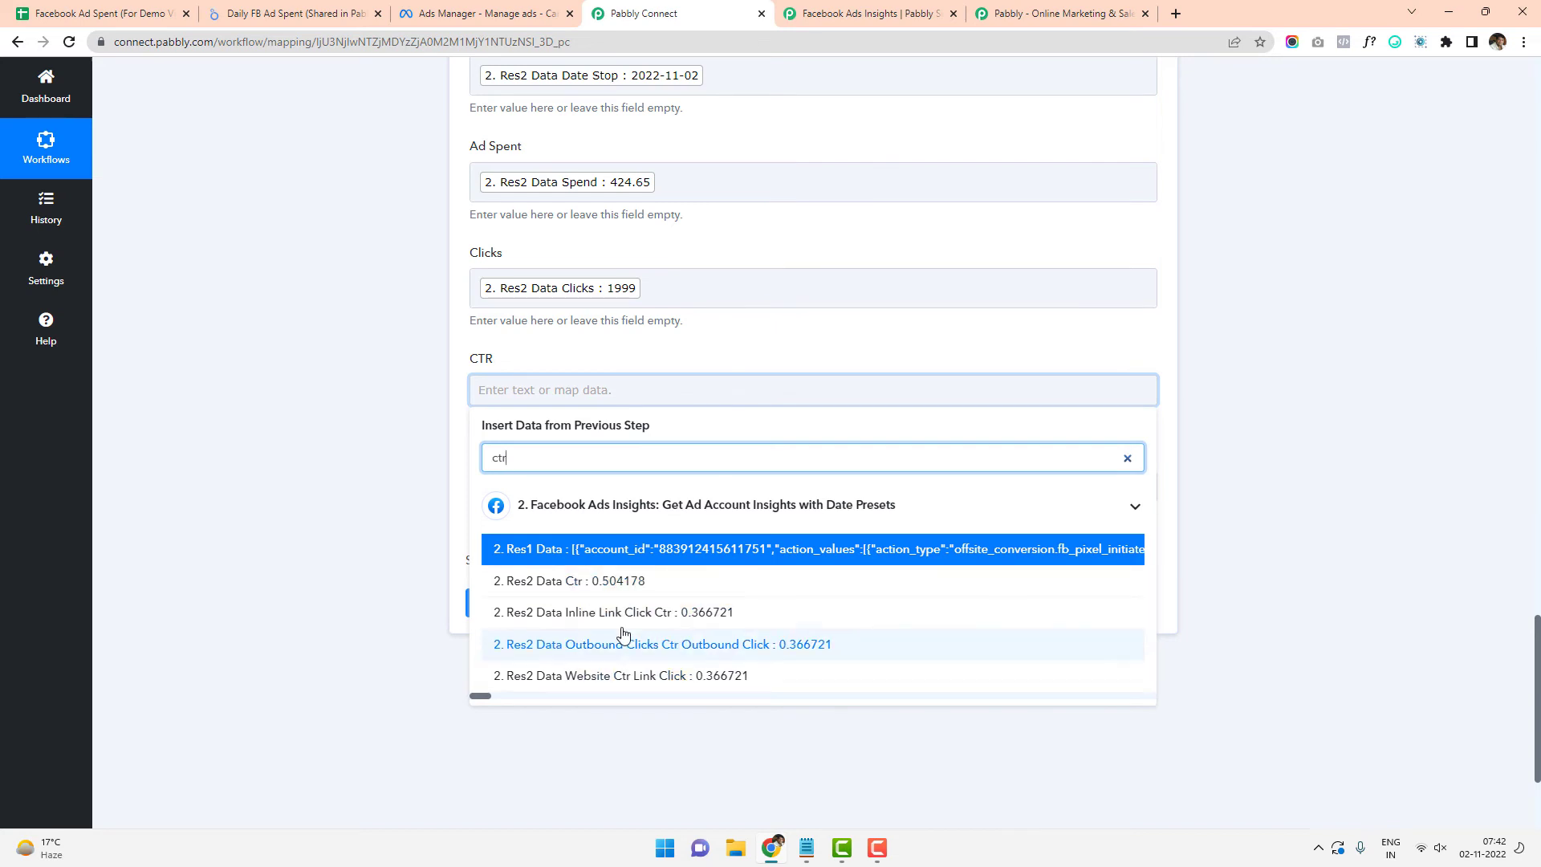
left_click(607, 591)
left_click(372, 473)
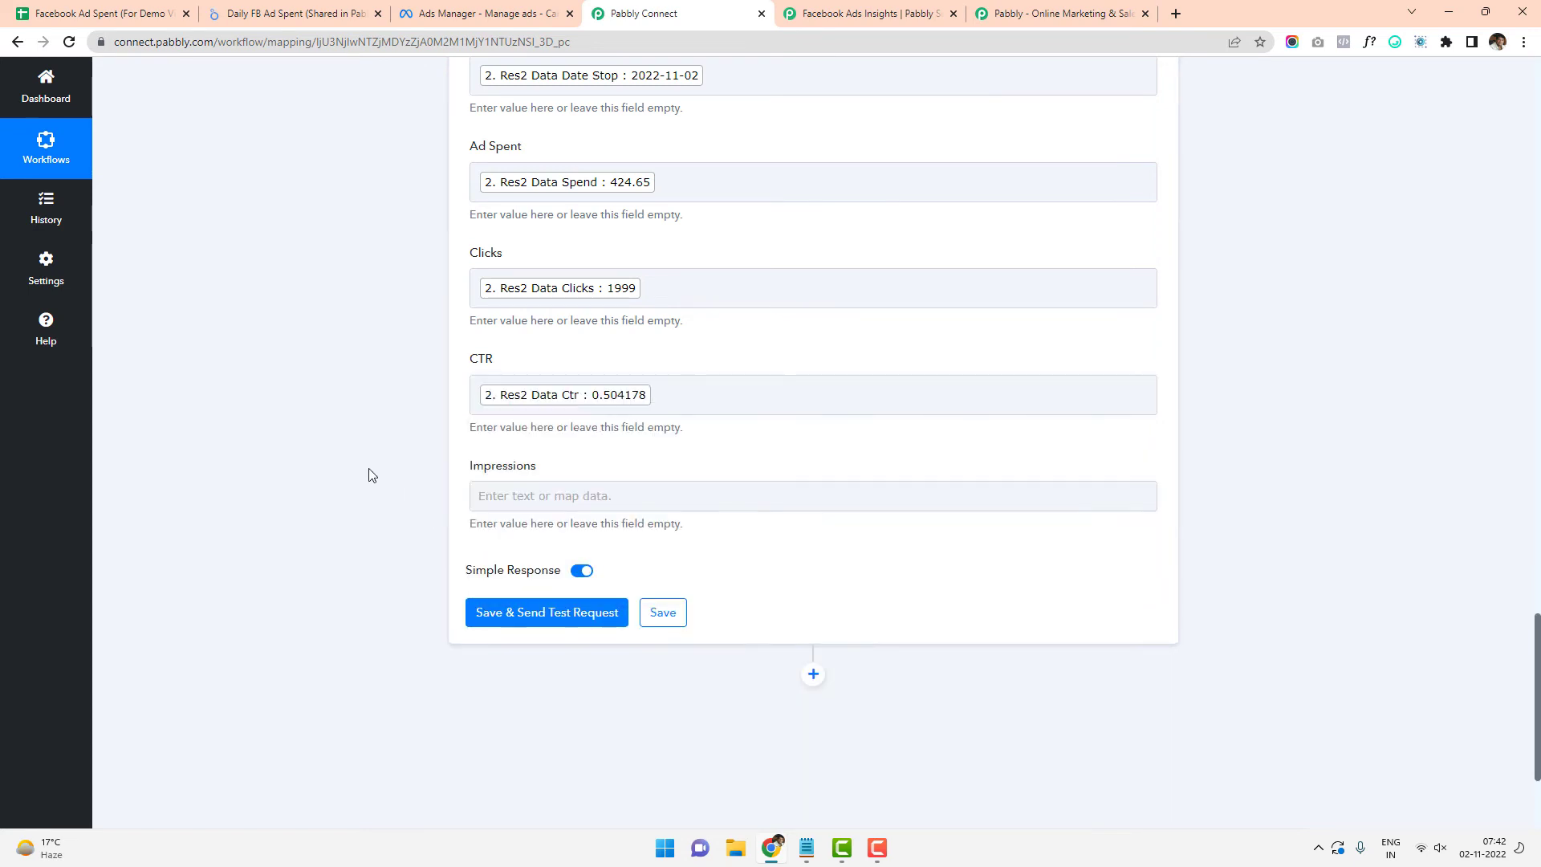
Map impressions 396487 into the Impressions field and bring up the Facebook Ad Spent spreadsheet
left_click(622, 498)
left_click(582, 562)
type("impress")
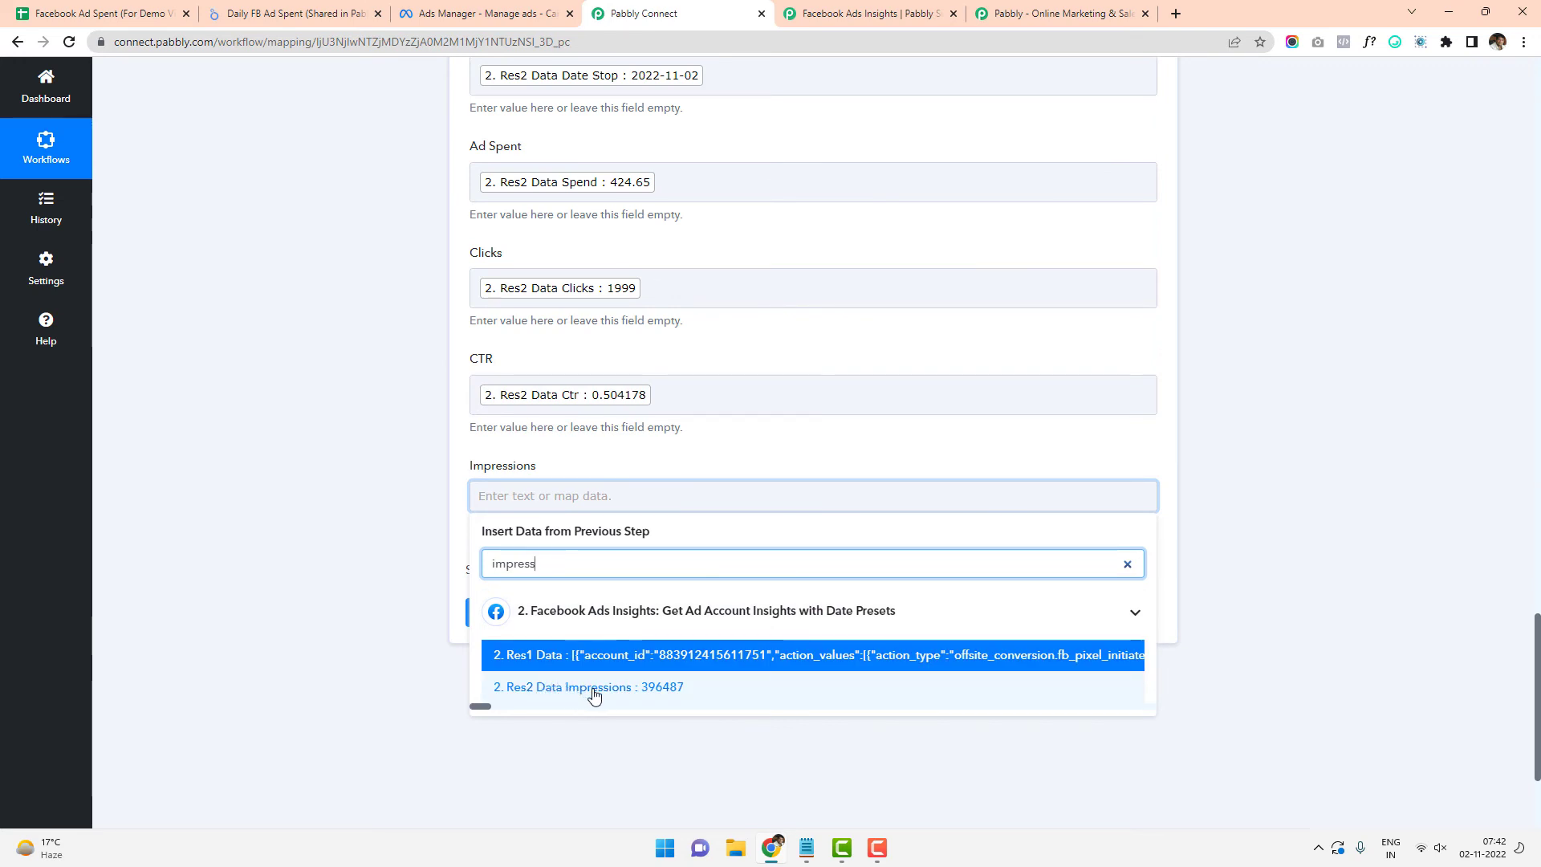
left_click(666, 691)
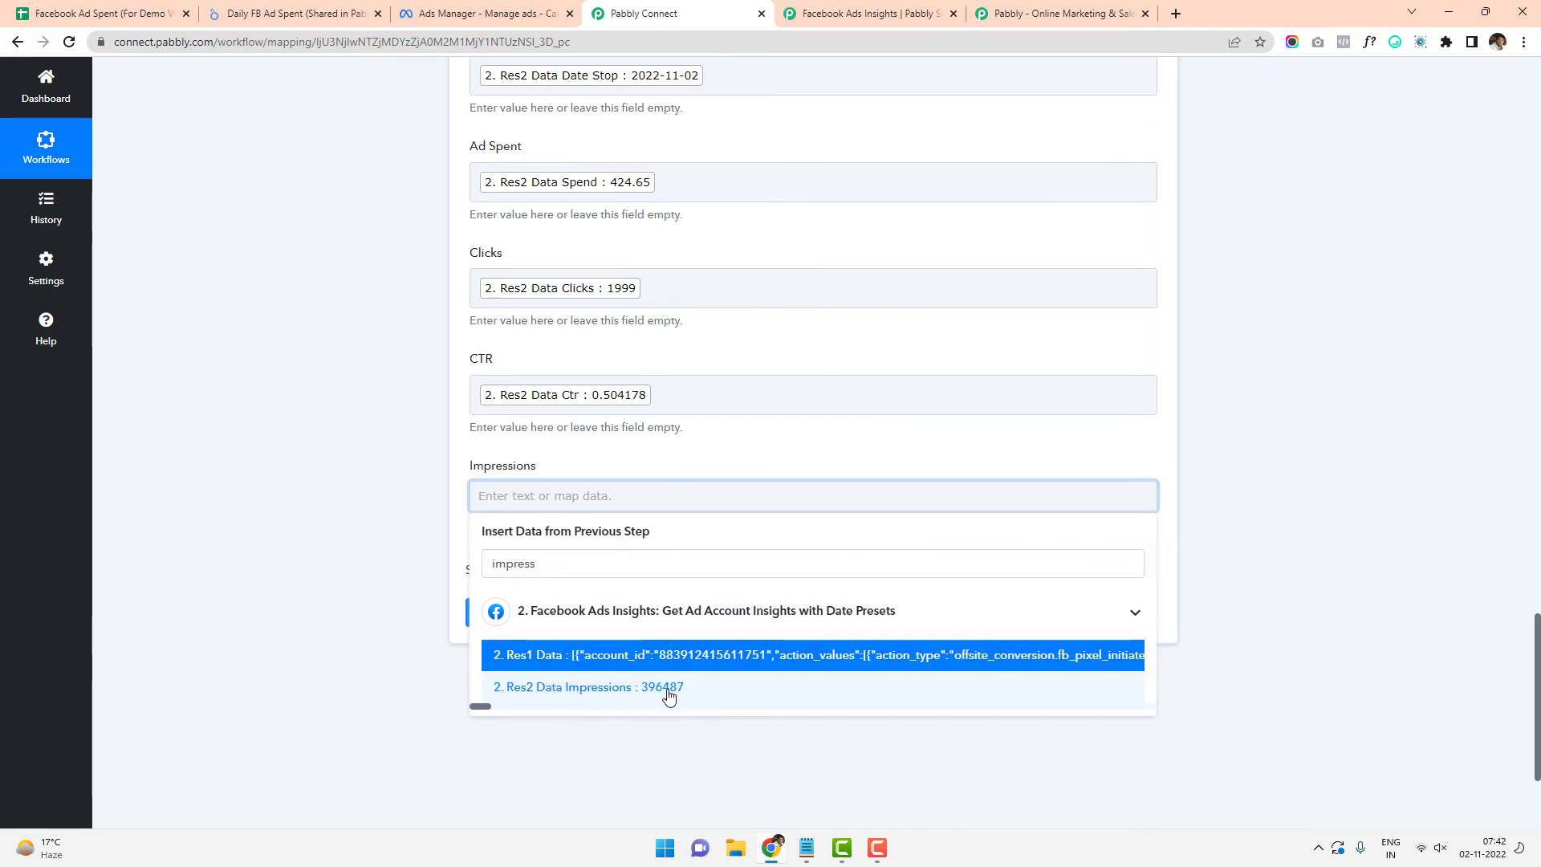
left_click(385, 558)
scroll(369, 468, "up", 2)
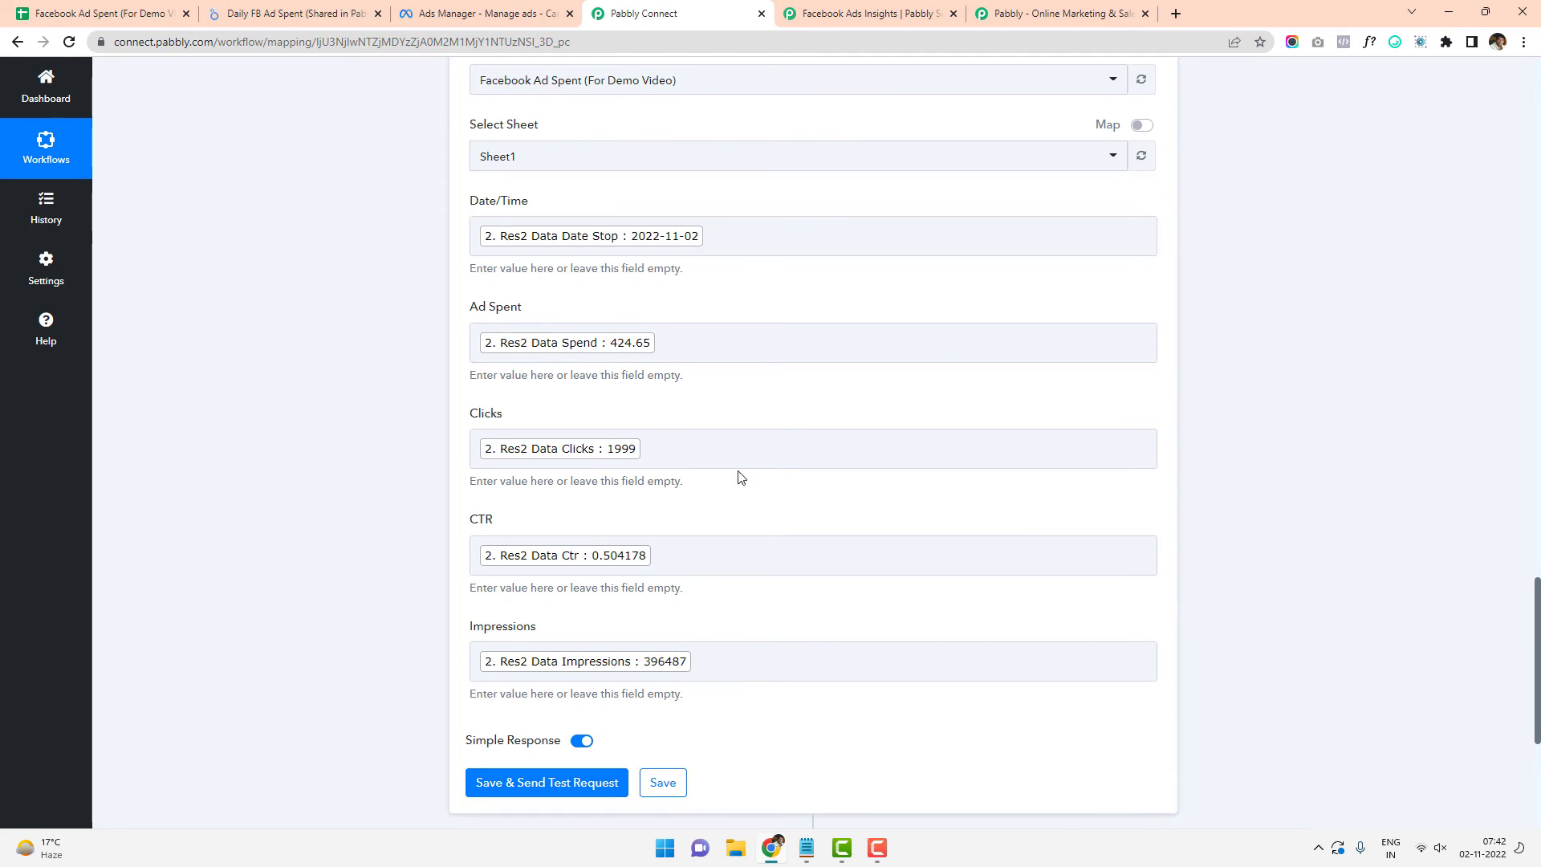
scroll(695, 447, "up", 3)
scroll(620, 244, "down", 4)
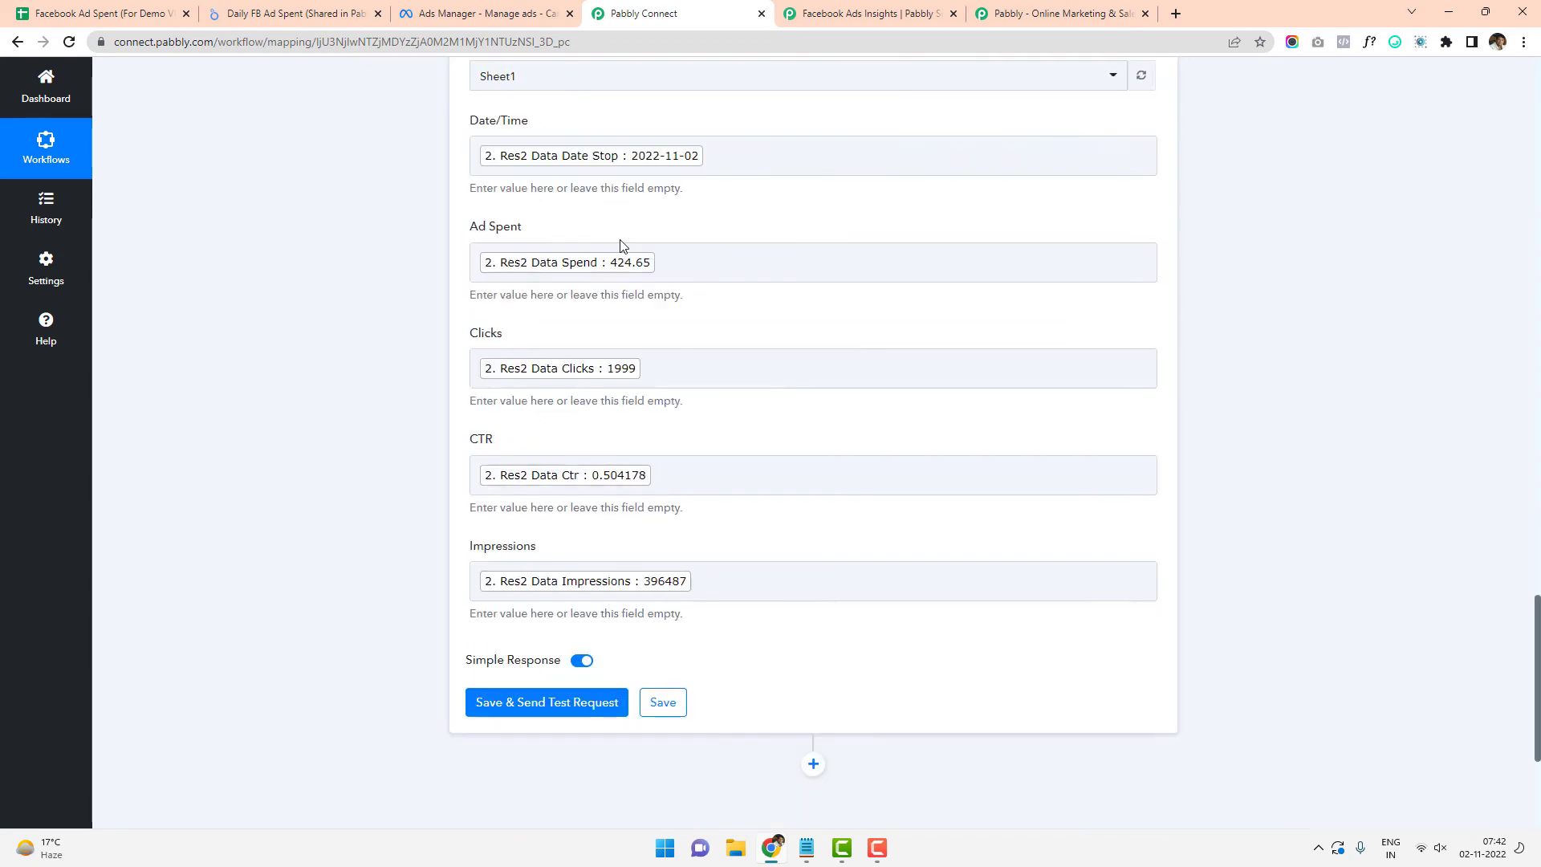
left_click_drag(68, 13, 482, 8)
Place the spreadsheet beside the workflow and send a test row from the add-row step
left_click(720, 313)
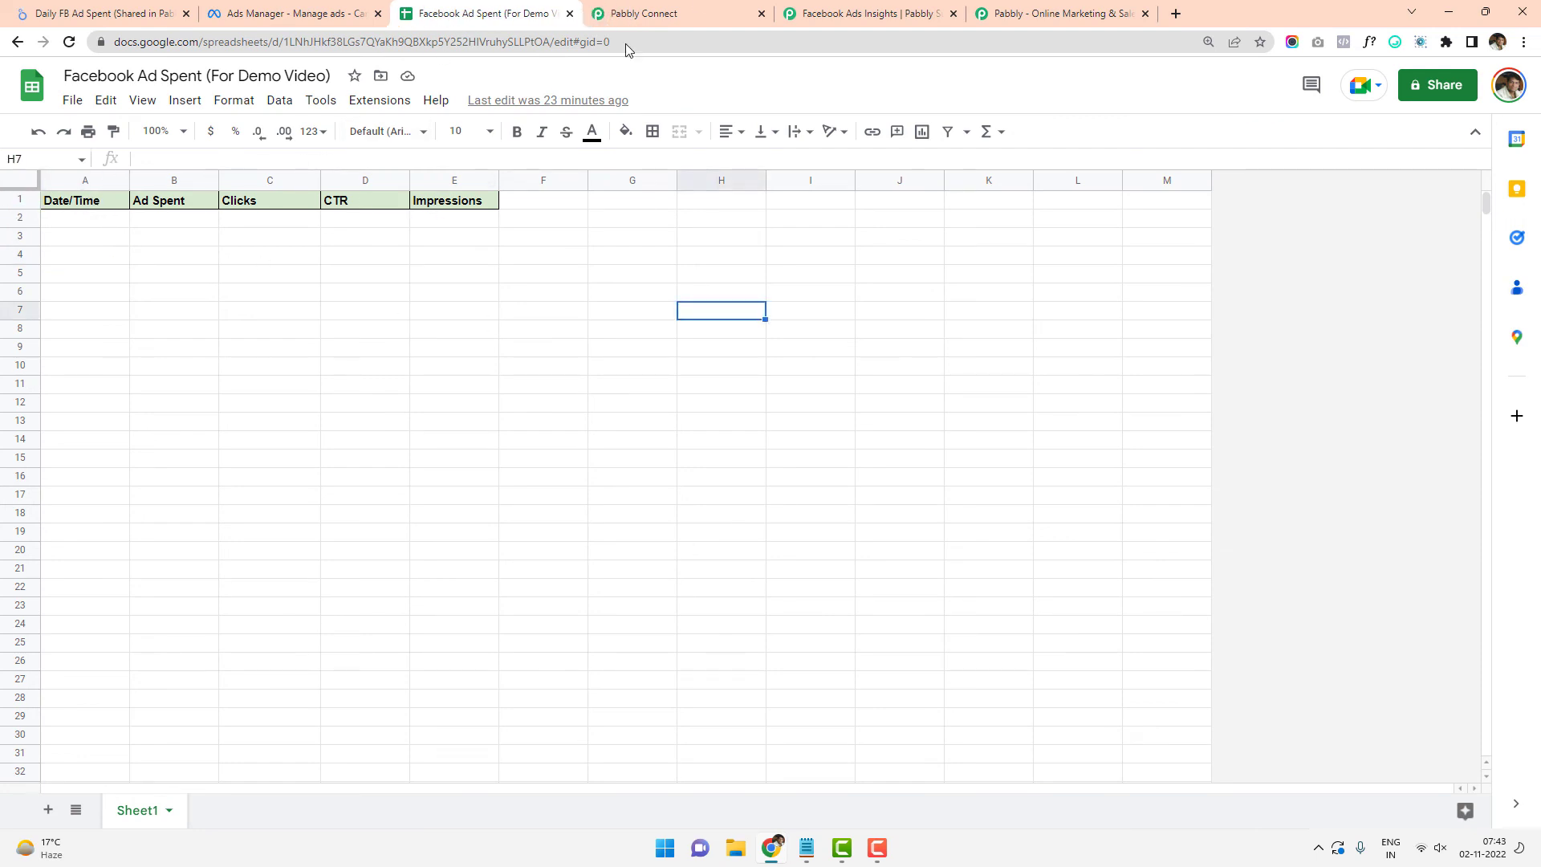
left_click(696, 11)
left_click(516, 710)
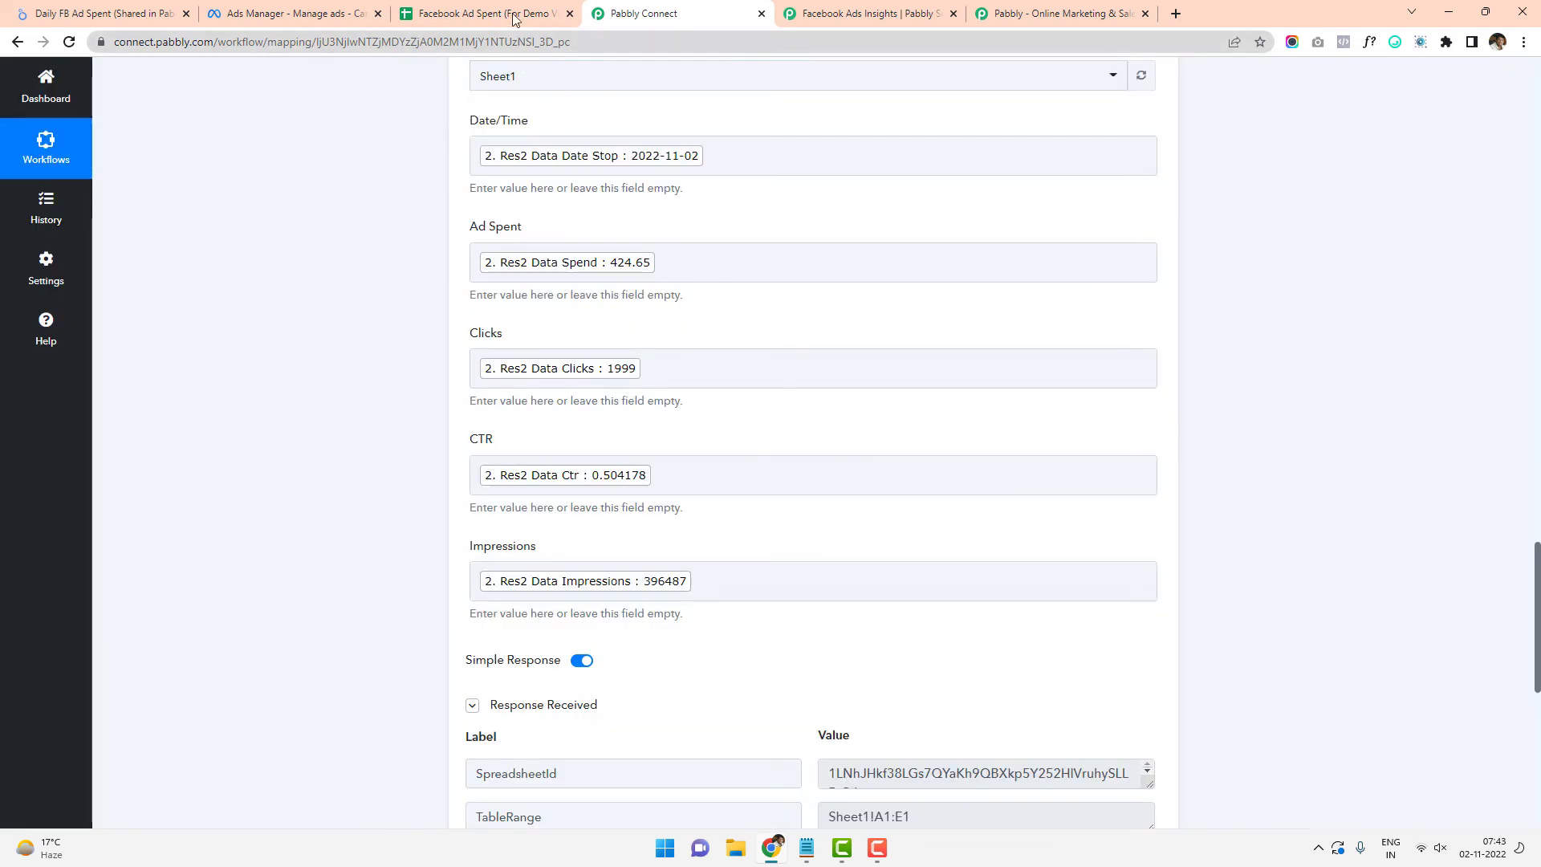
Verify sheet row 2 reads 2022-11-02, 424.65, 1999, 0.504178 and 396487
left_click(515, 17)
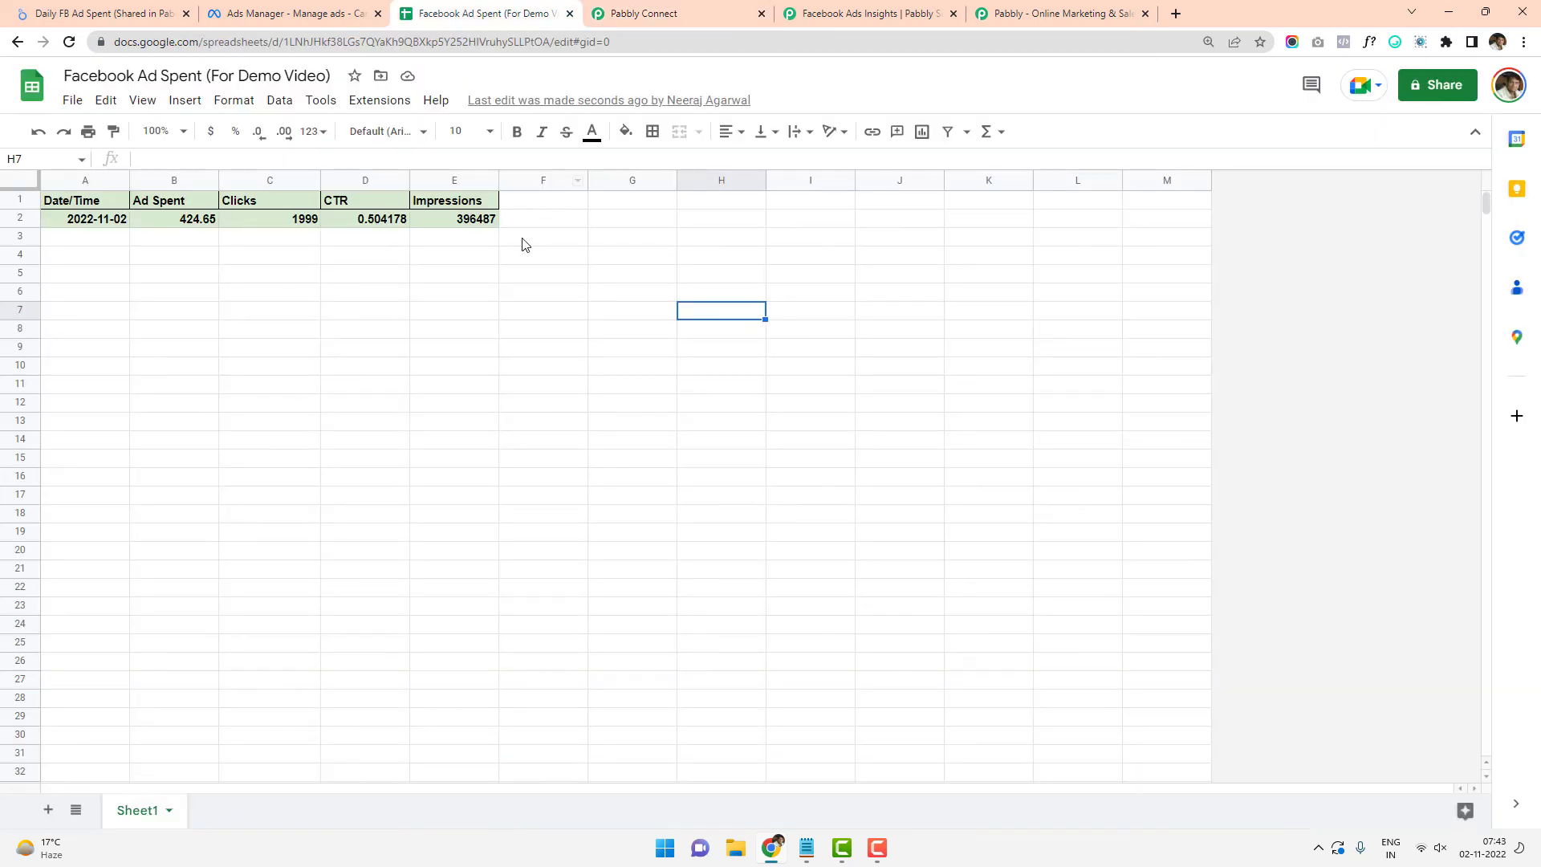
left_click(102, 227)
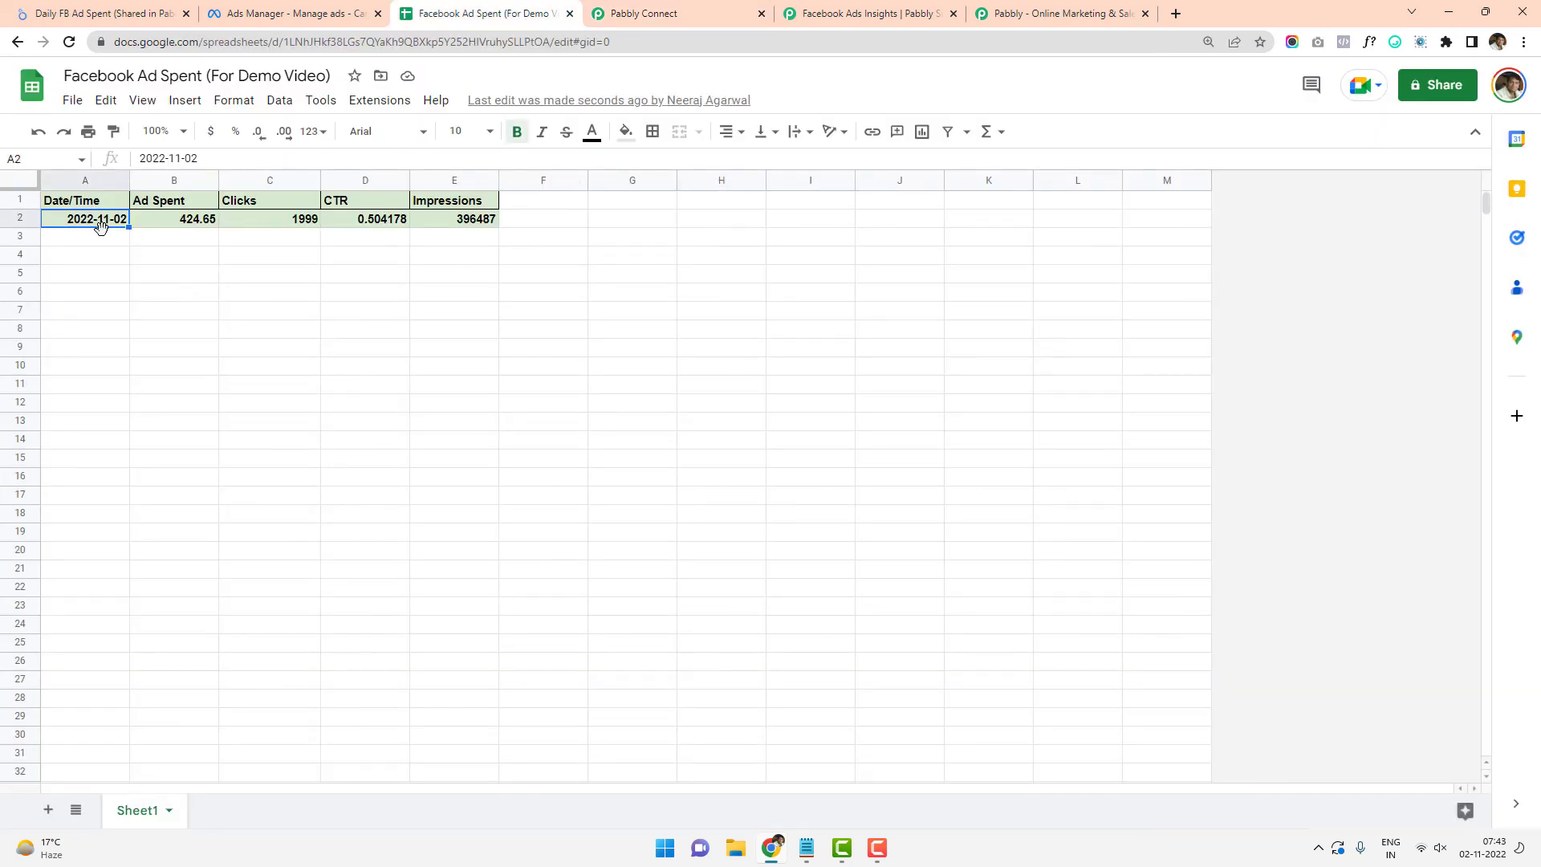
left_click(193, 231)
left_click(264, 230)
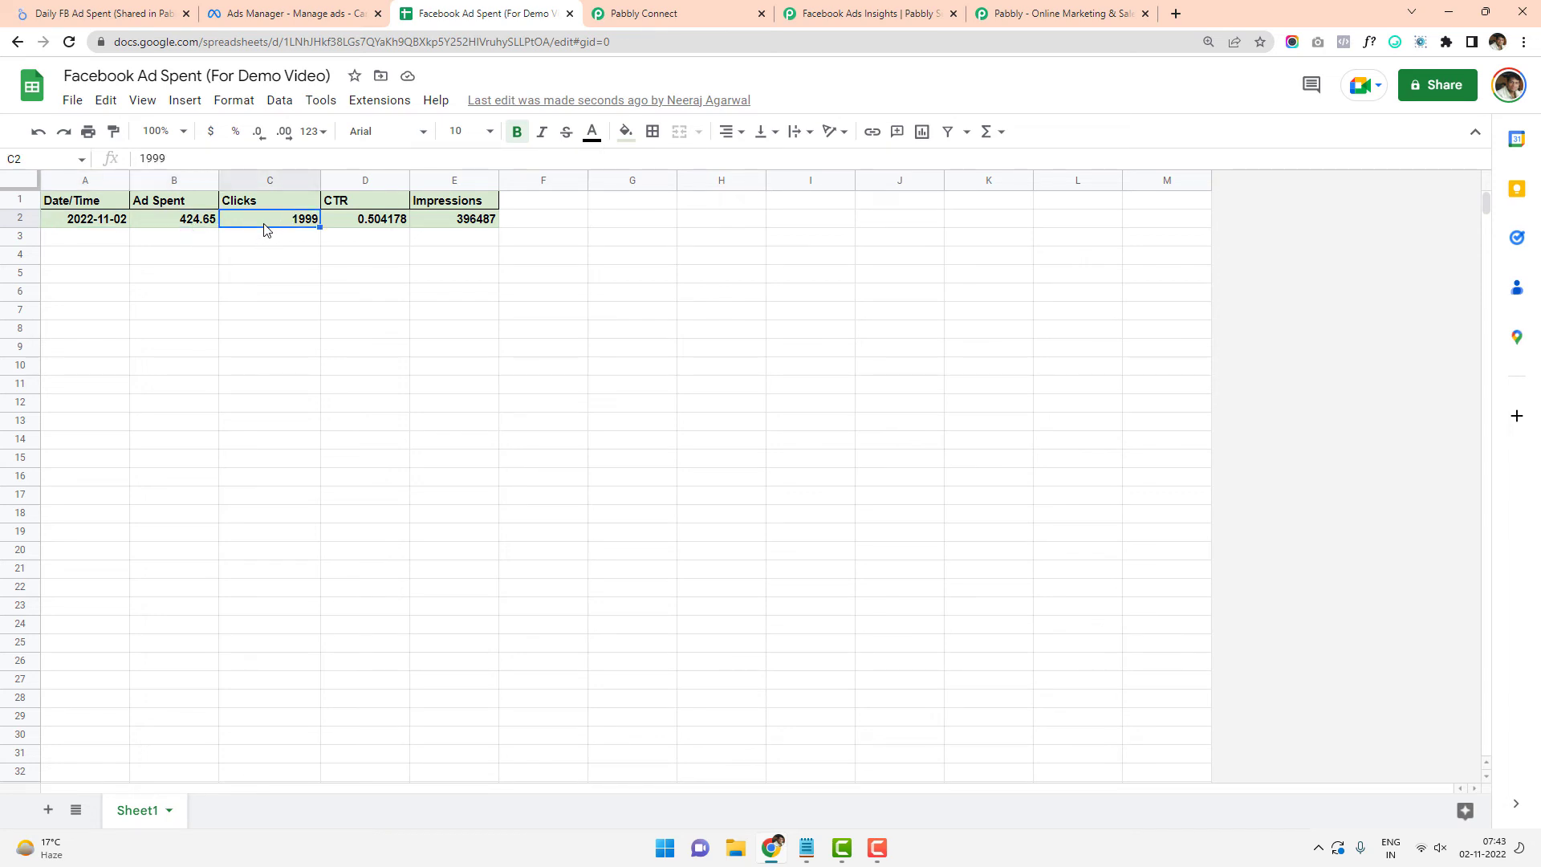
left_click(381, 227)
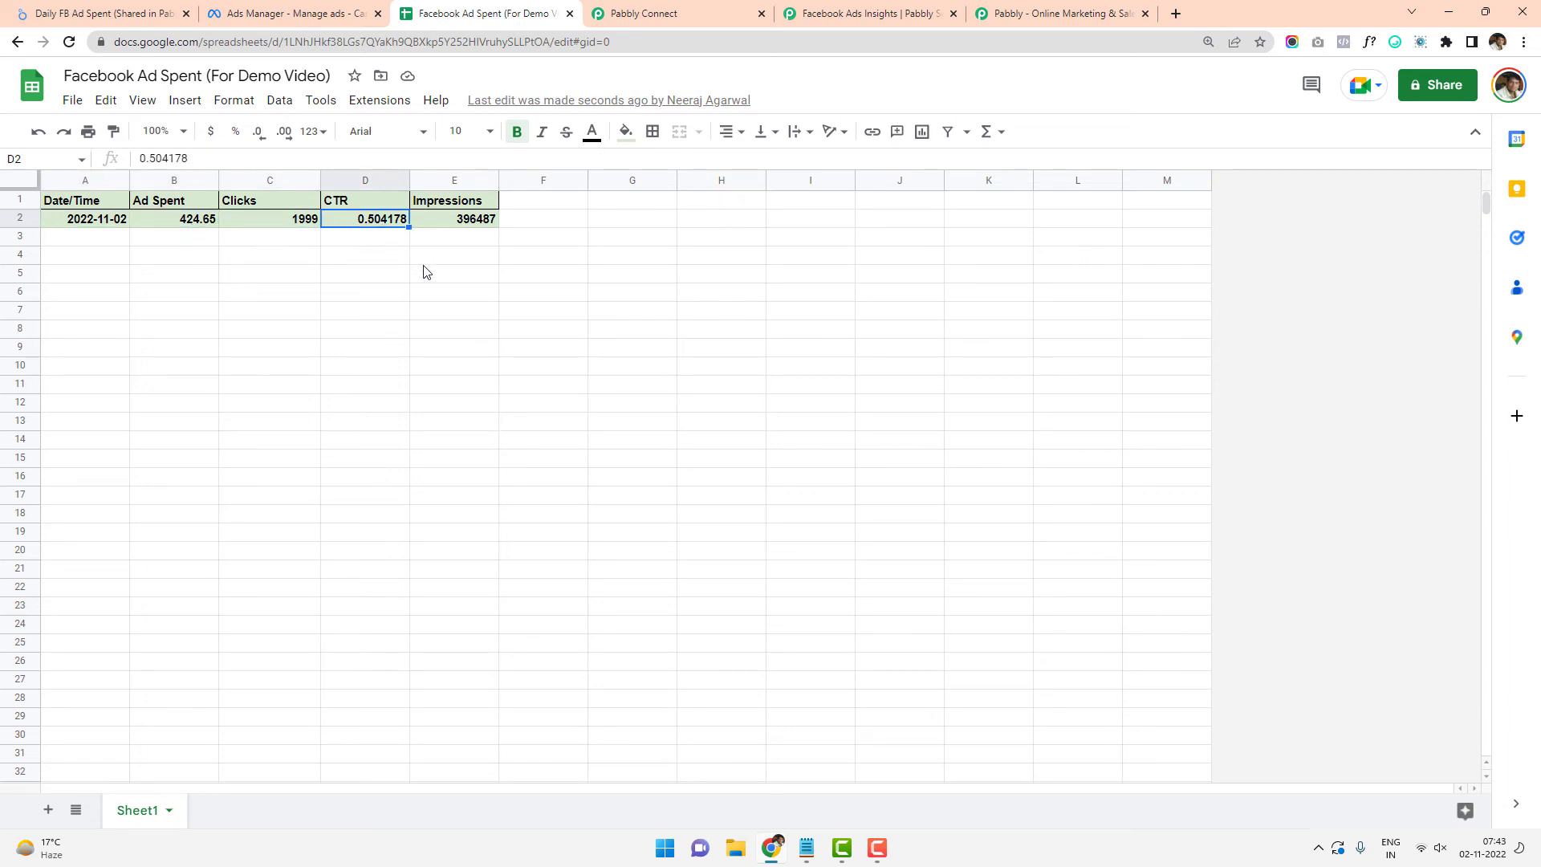
left_click(474, 229)
left_click(560, 224)
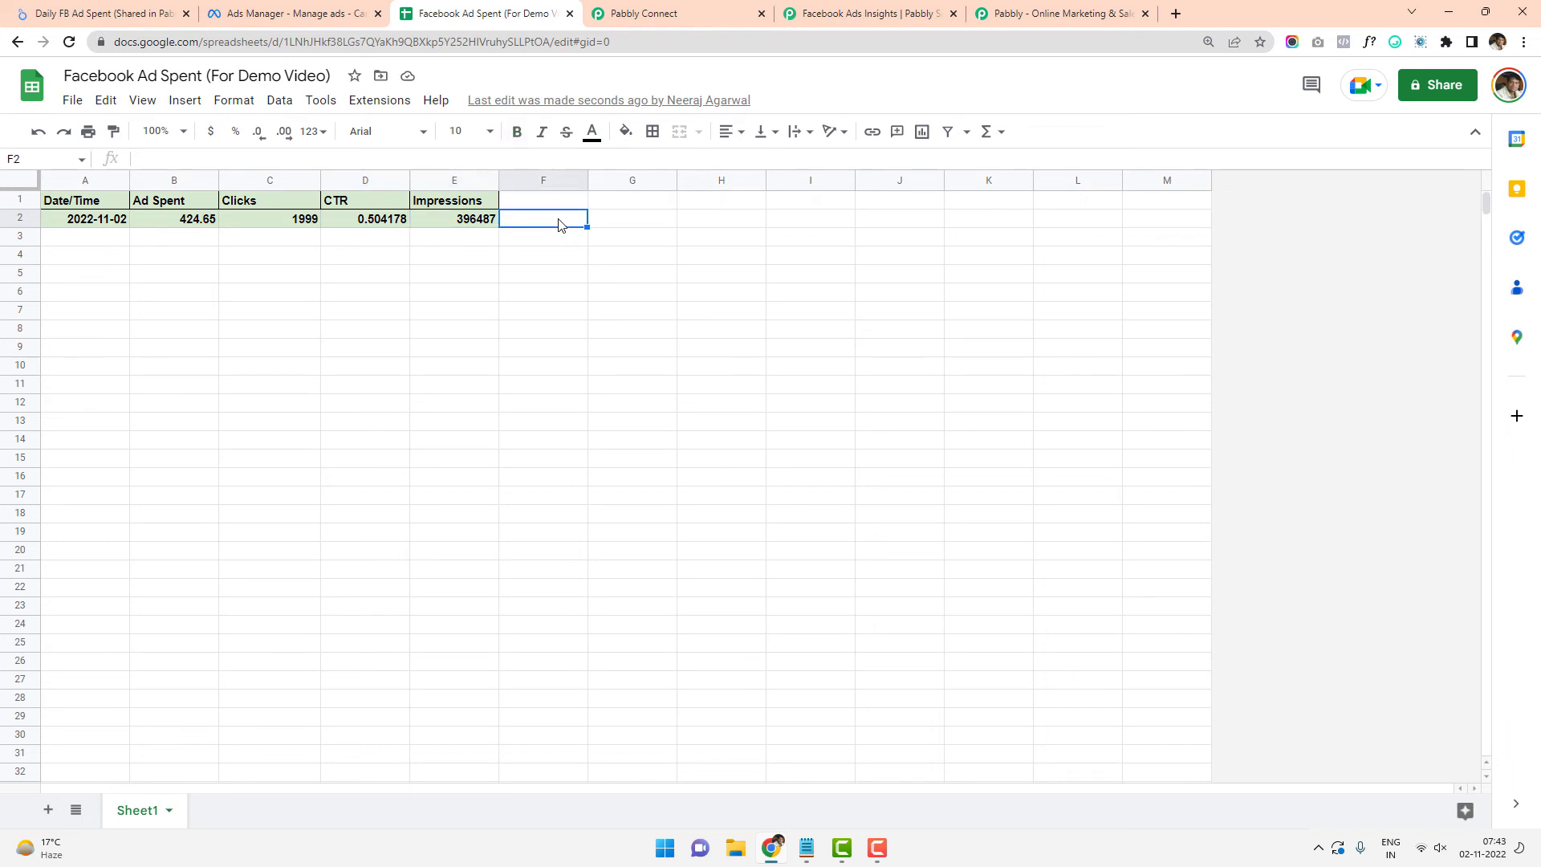
left_click(714, 10)
Save the Google Sheets Add New Row step, dismiss the confirmation, and collapse the step panels
scroll(705, 409, "down", 4)
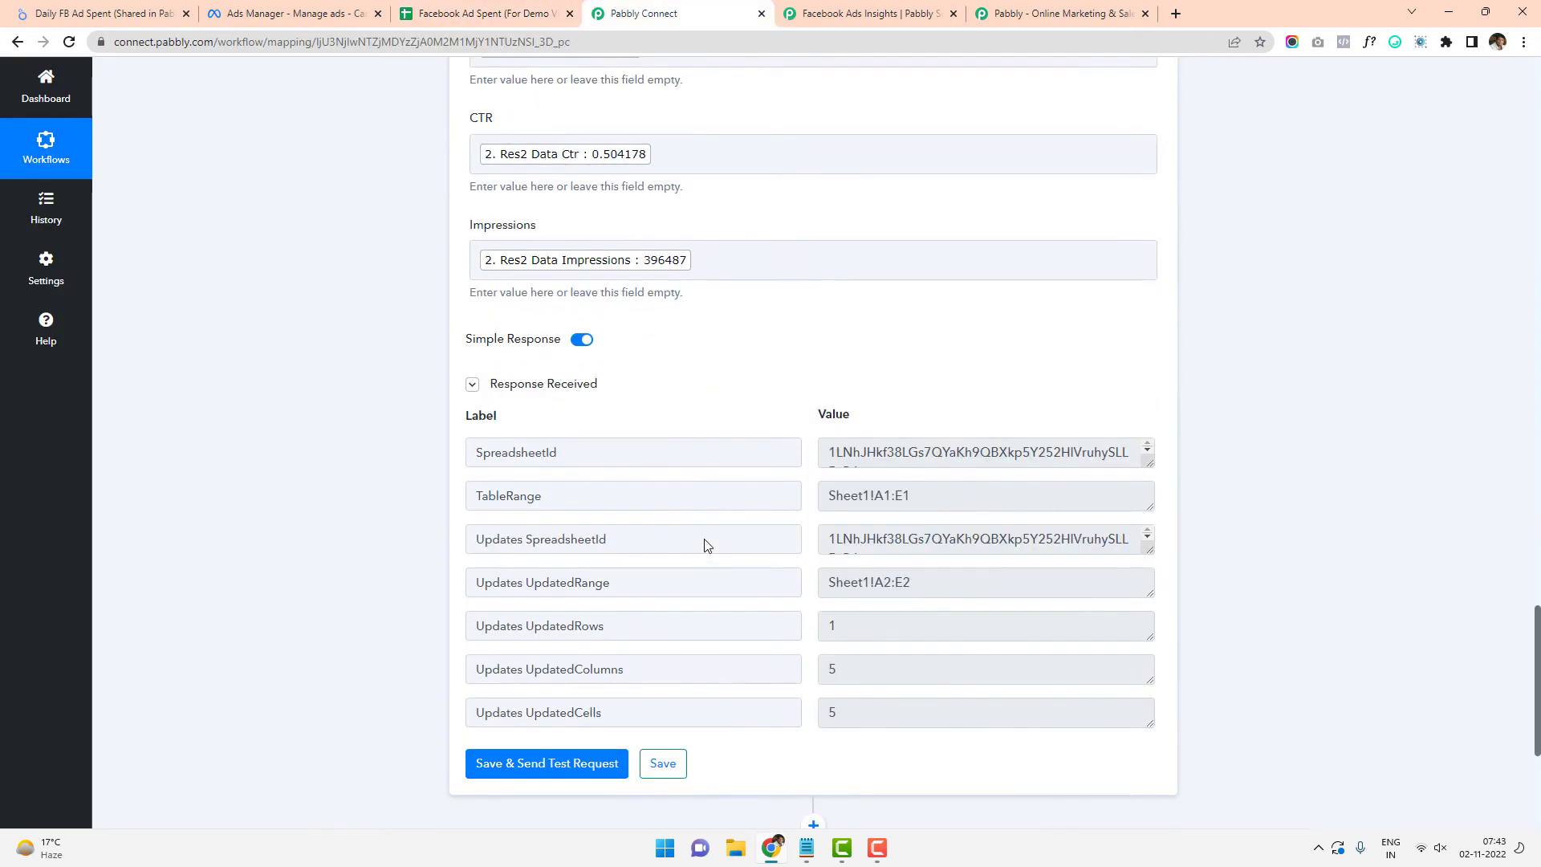
left_click(674, 767)
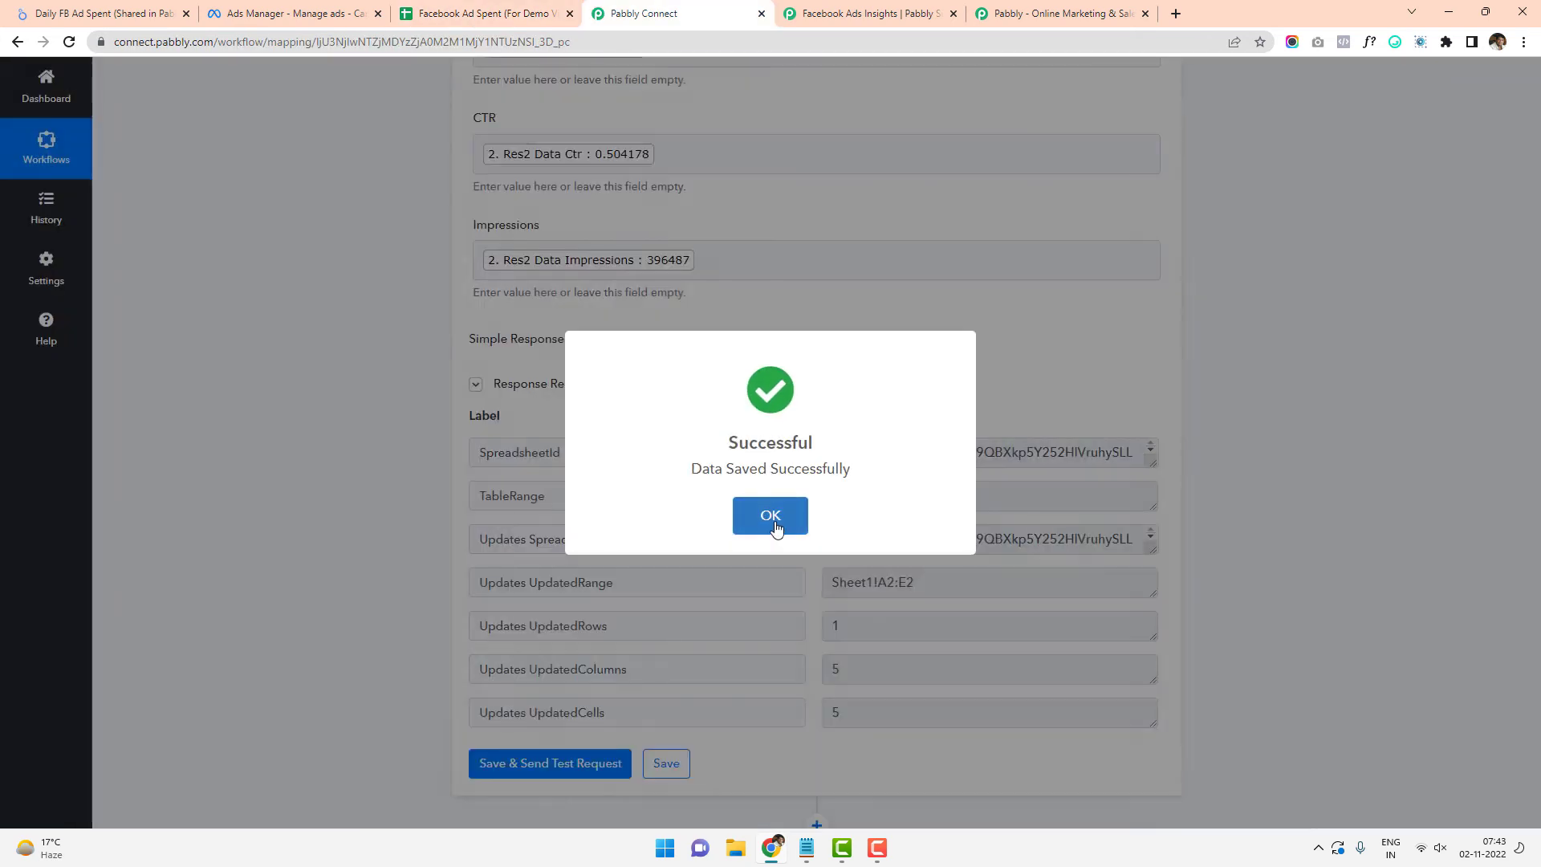
left_click(770, 518)
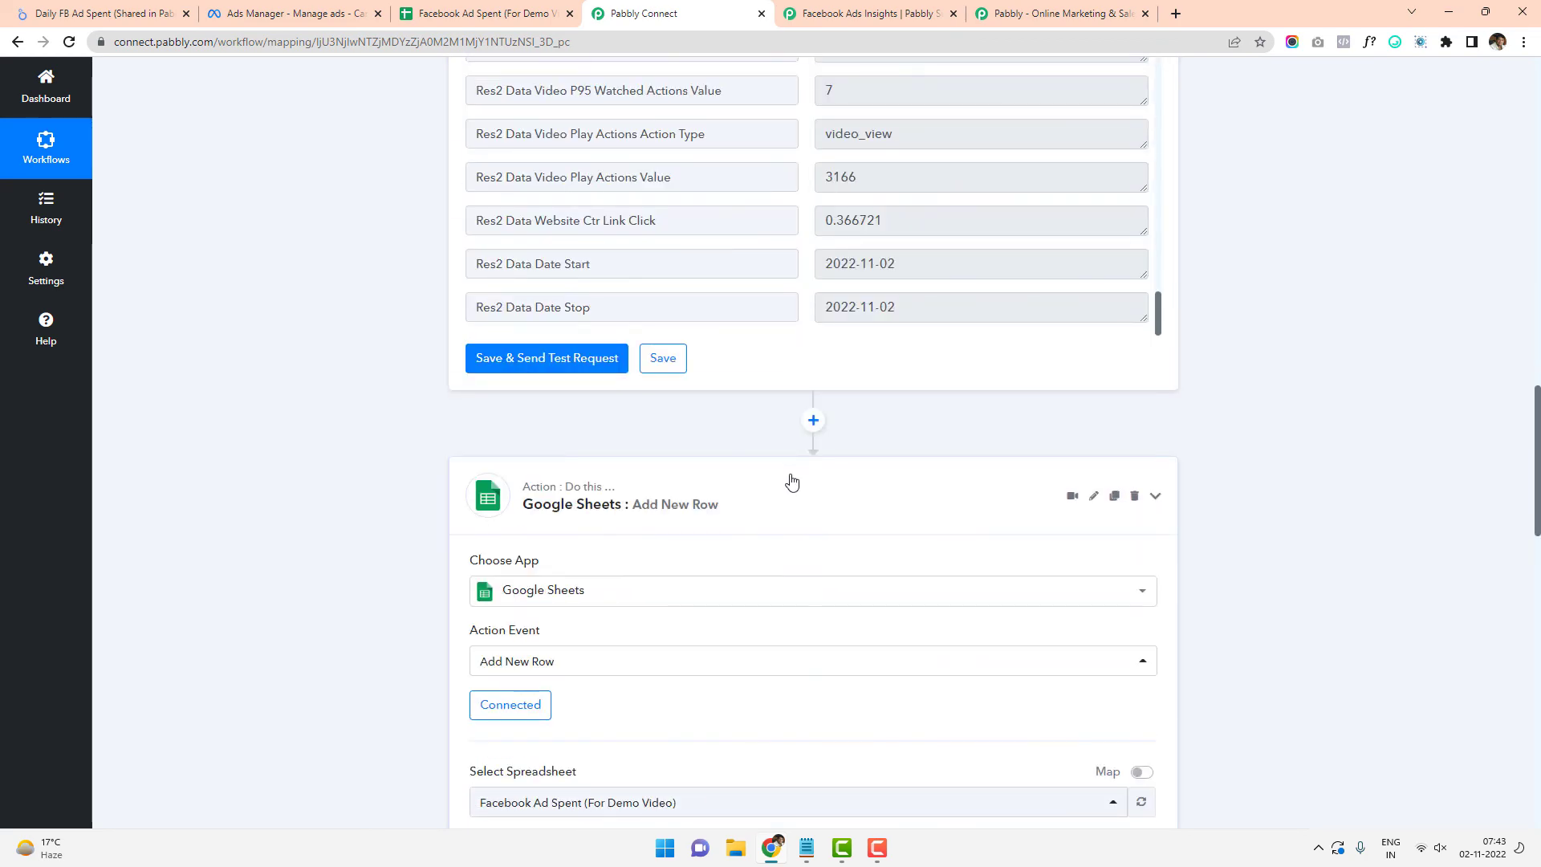
left_click(790, 480)
scroll(763, 471, "up", 10)
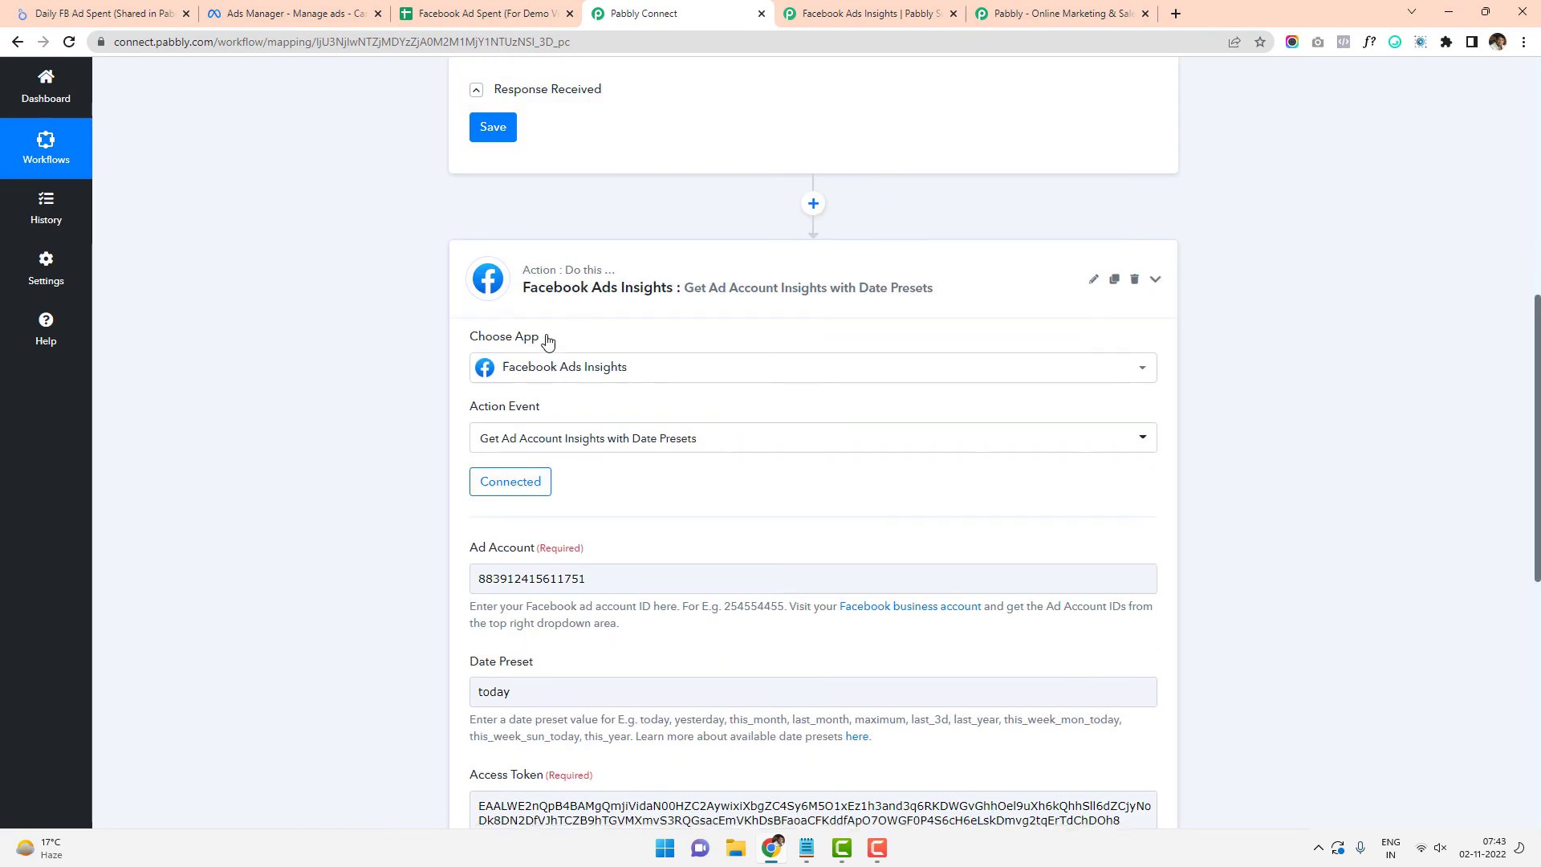
scroll(562, 329, "up", 5)
left_click(664, 214)
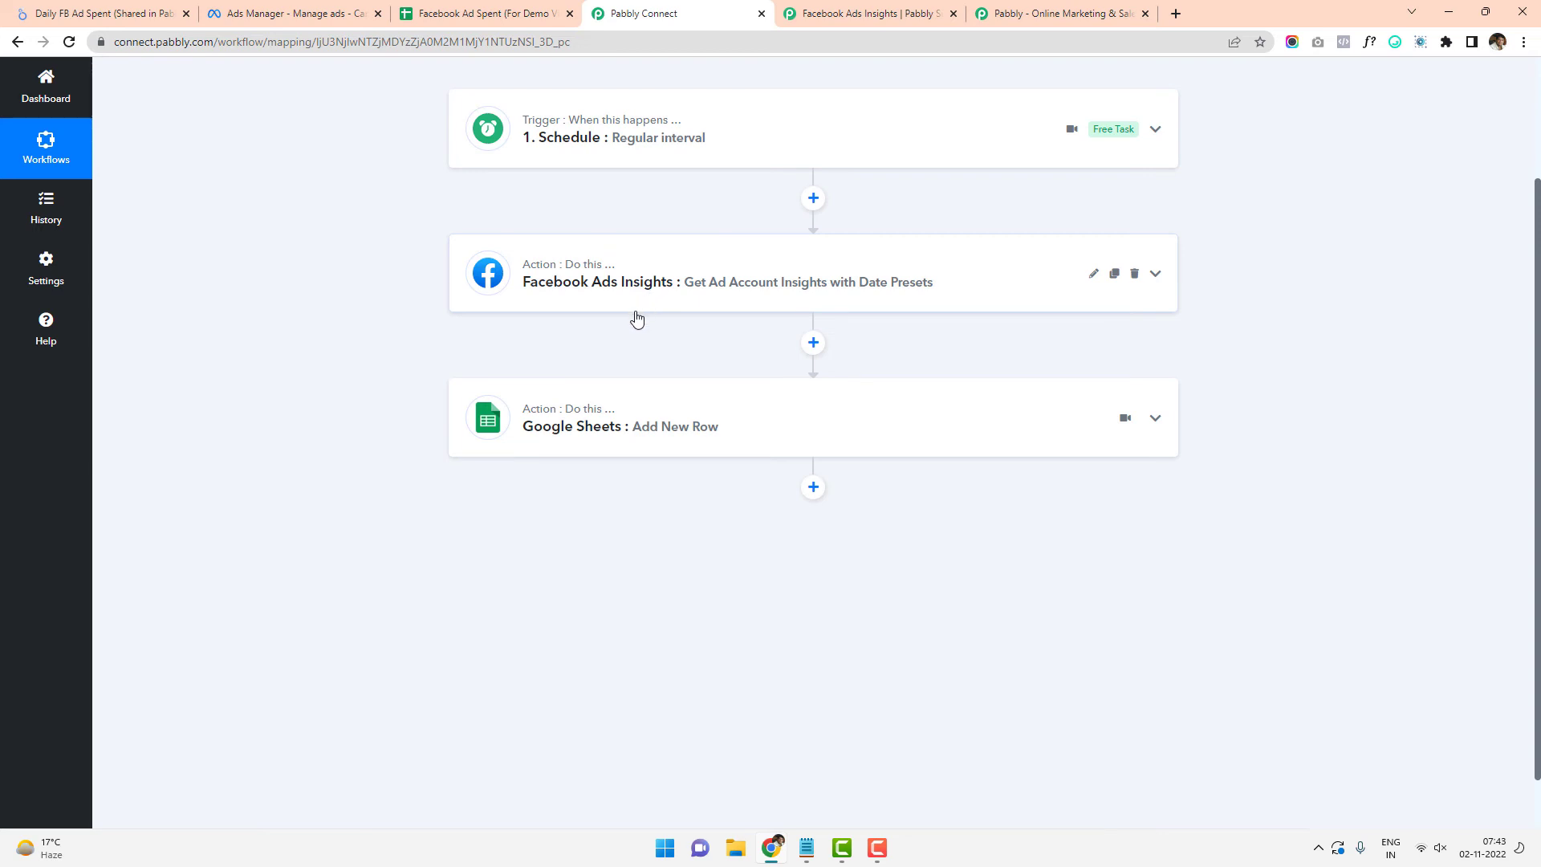
left_click(546, 8)
Inspect column A and the 2022-11-02 row 2 entry, then bring up the Daily FB Ad Spent report
left_click_drag(106, 224, 96, 341)
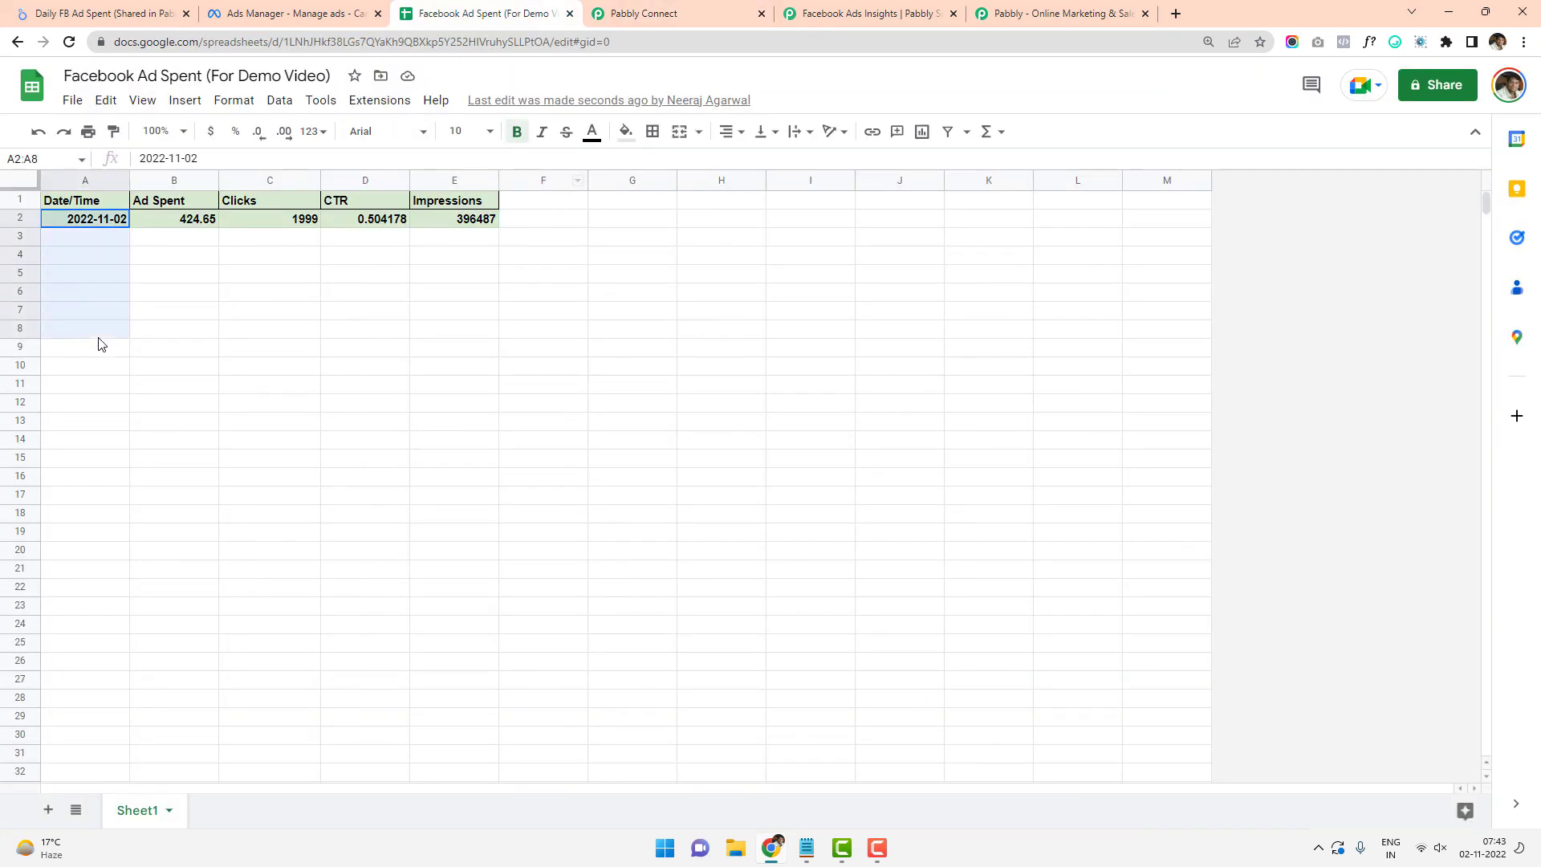
left_click(86, 409)
left_click(100, 224)
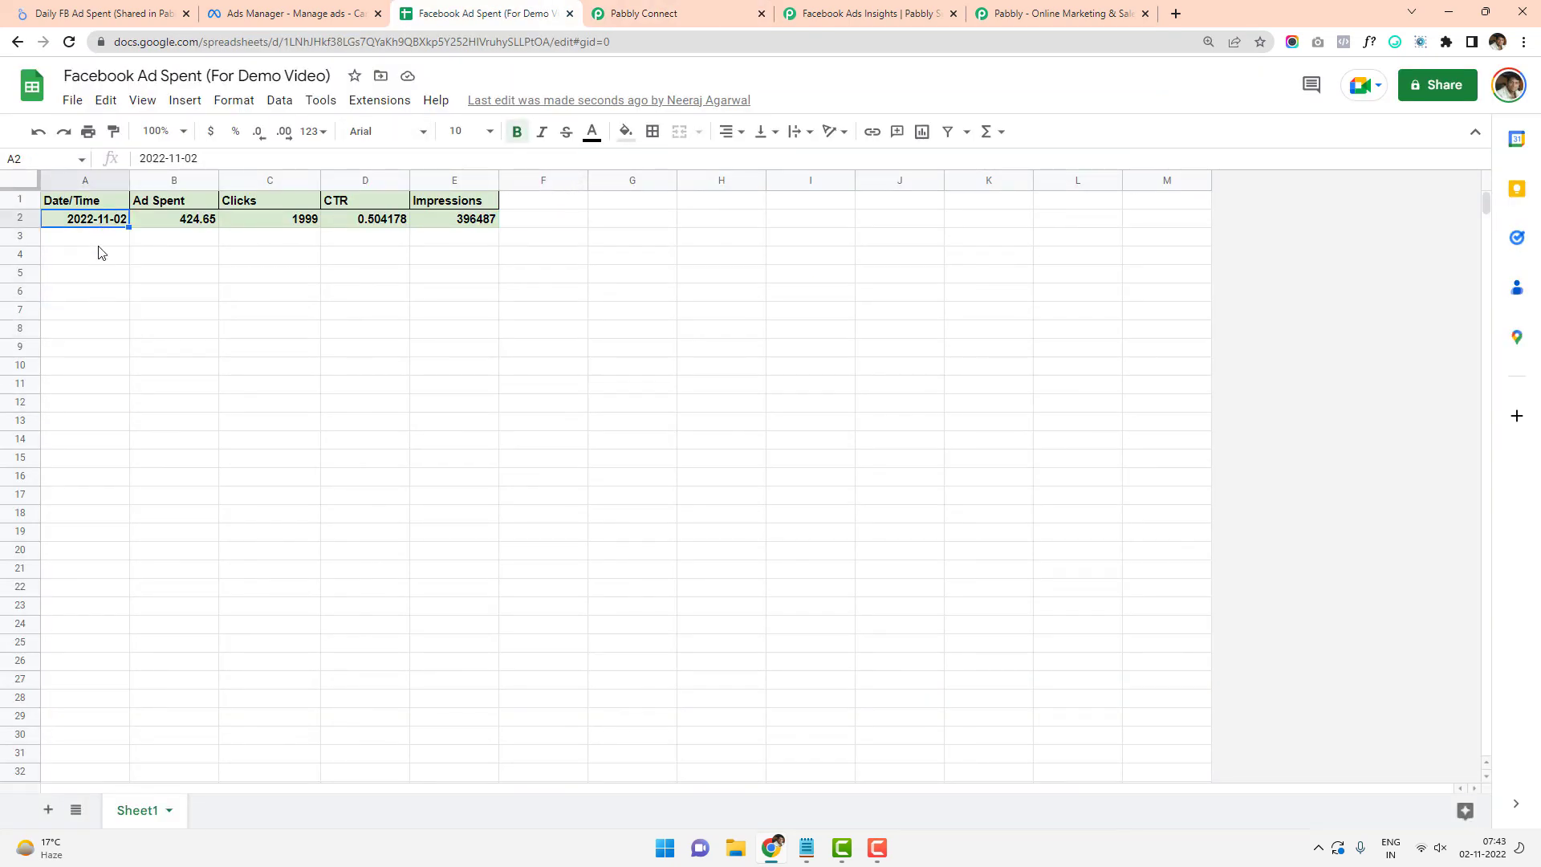
left_click(96, 256)
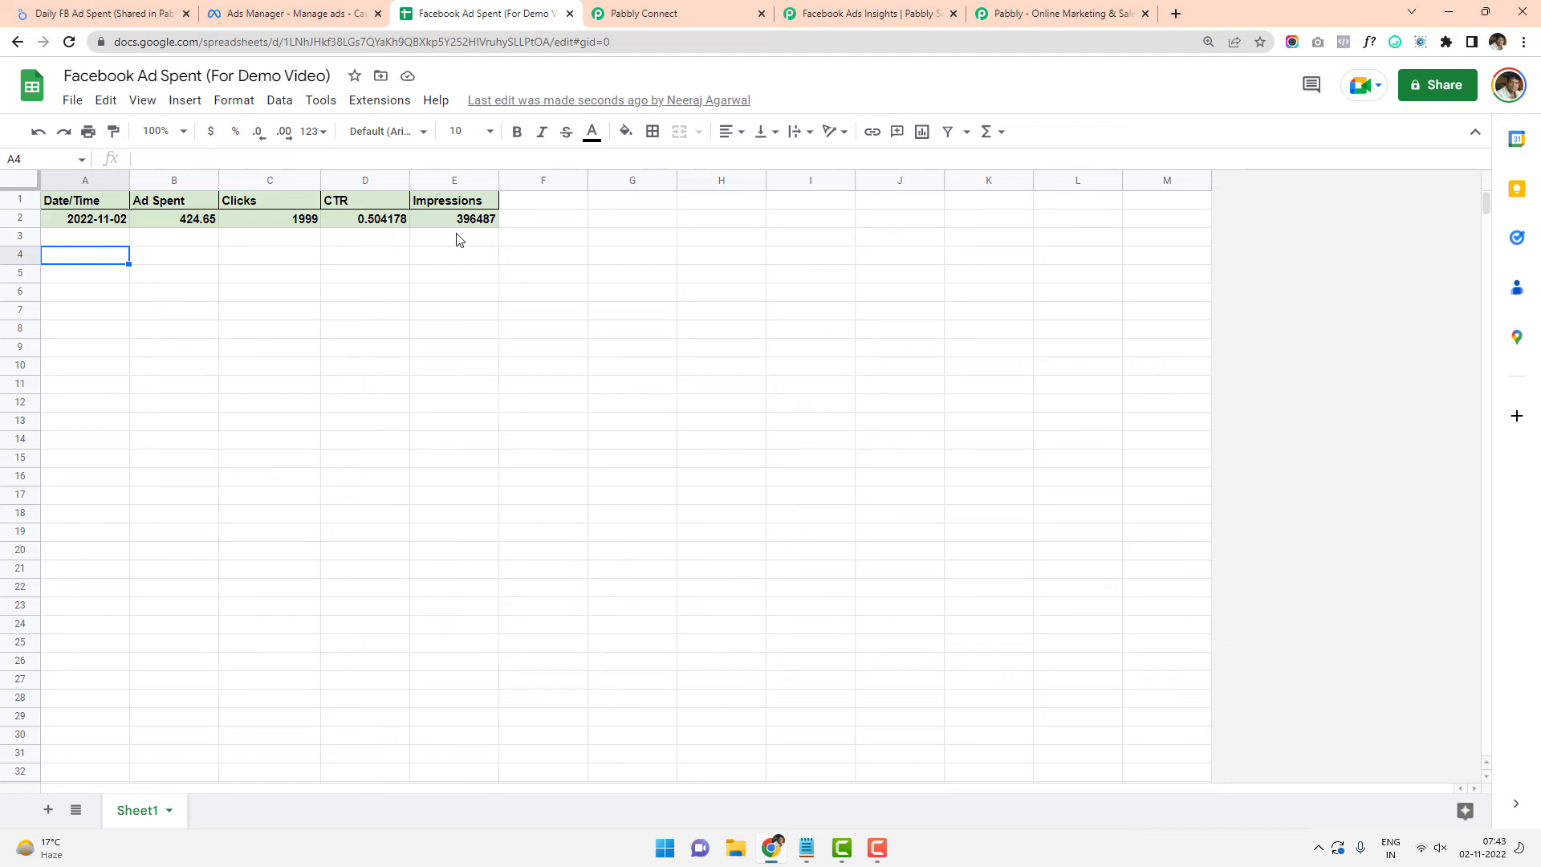
left_click(620, 262)
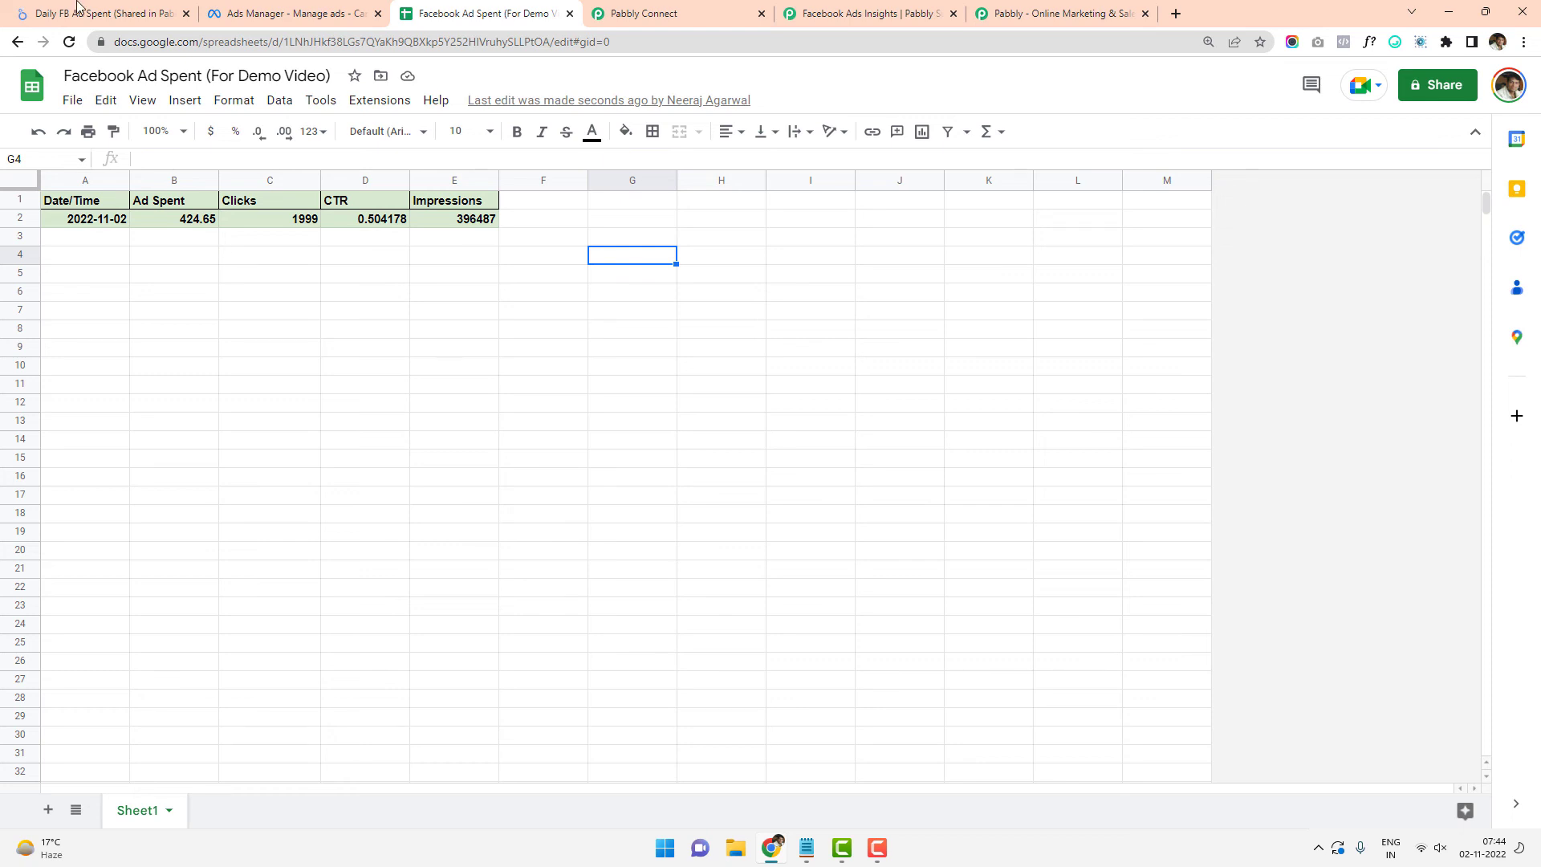
left_click_drag(81, 12, 482, 12)
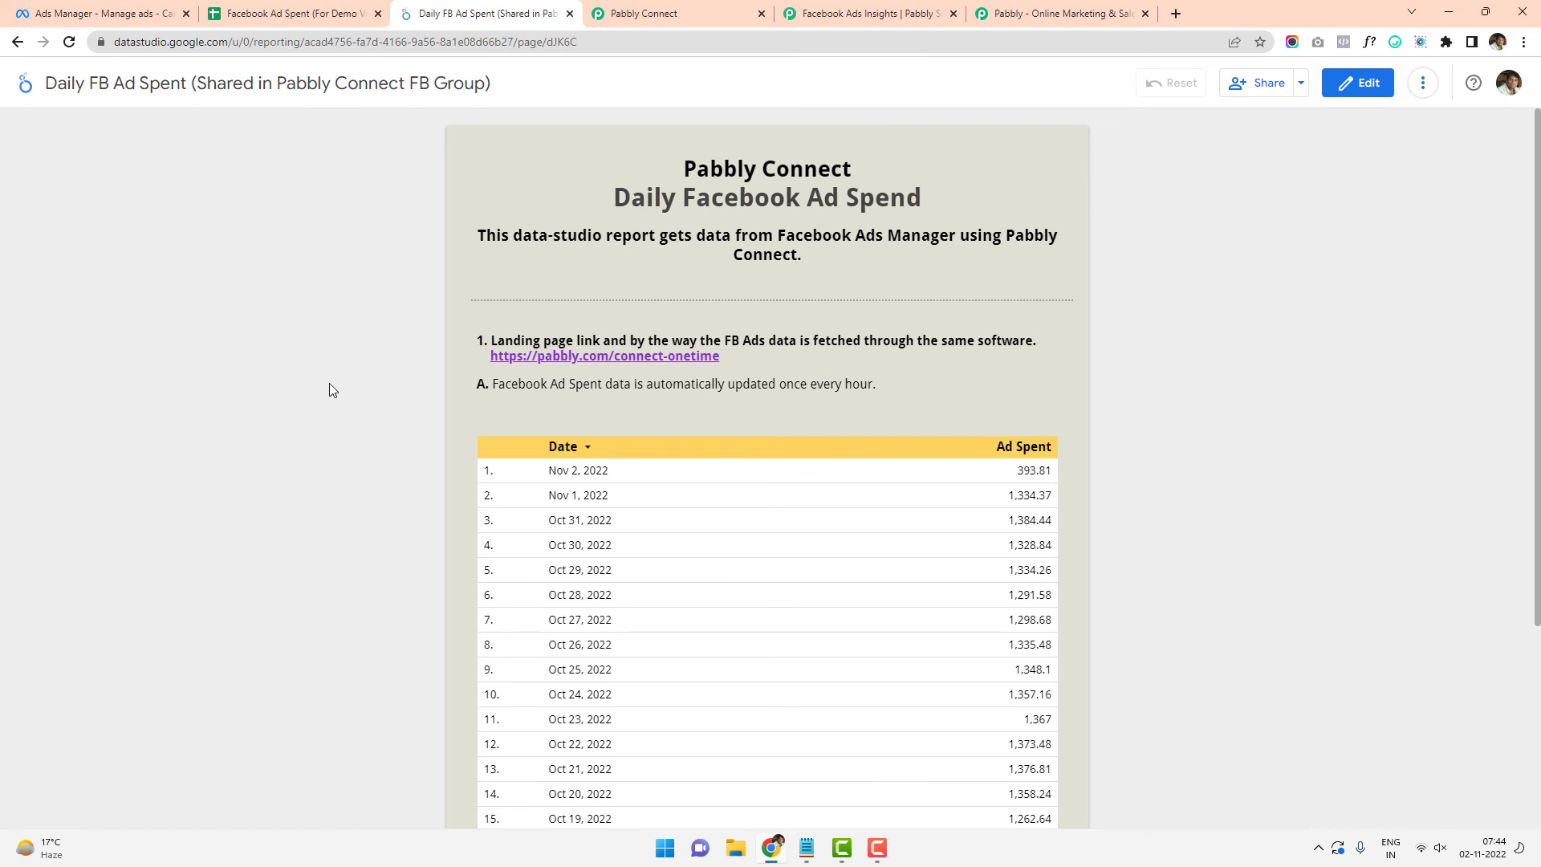
Select the Ad Spent cells B2:B6 and the date cells A2:A6 in the spreadsheet
scroll(329, 391, "down", 2)
scroll(329, 384, "up", 2)
left_click(309, 11)
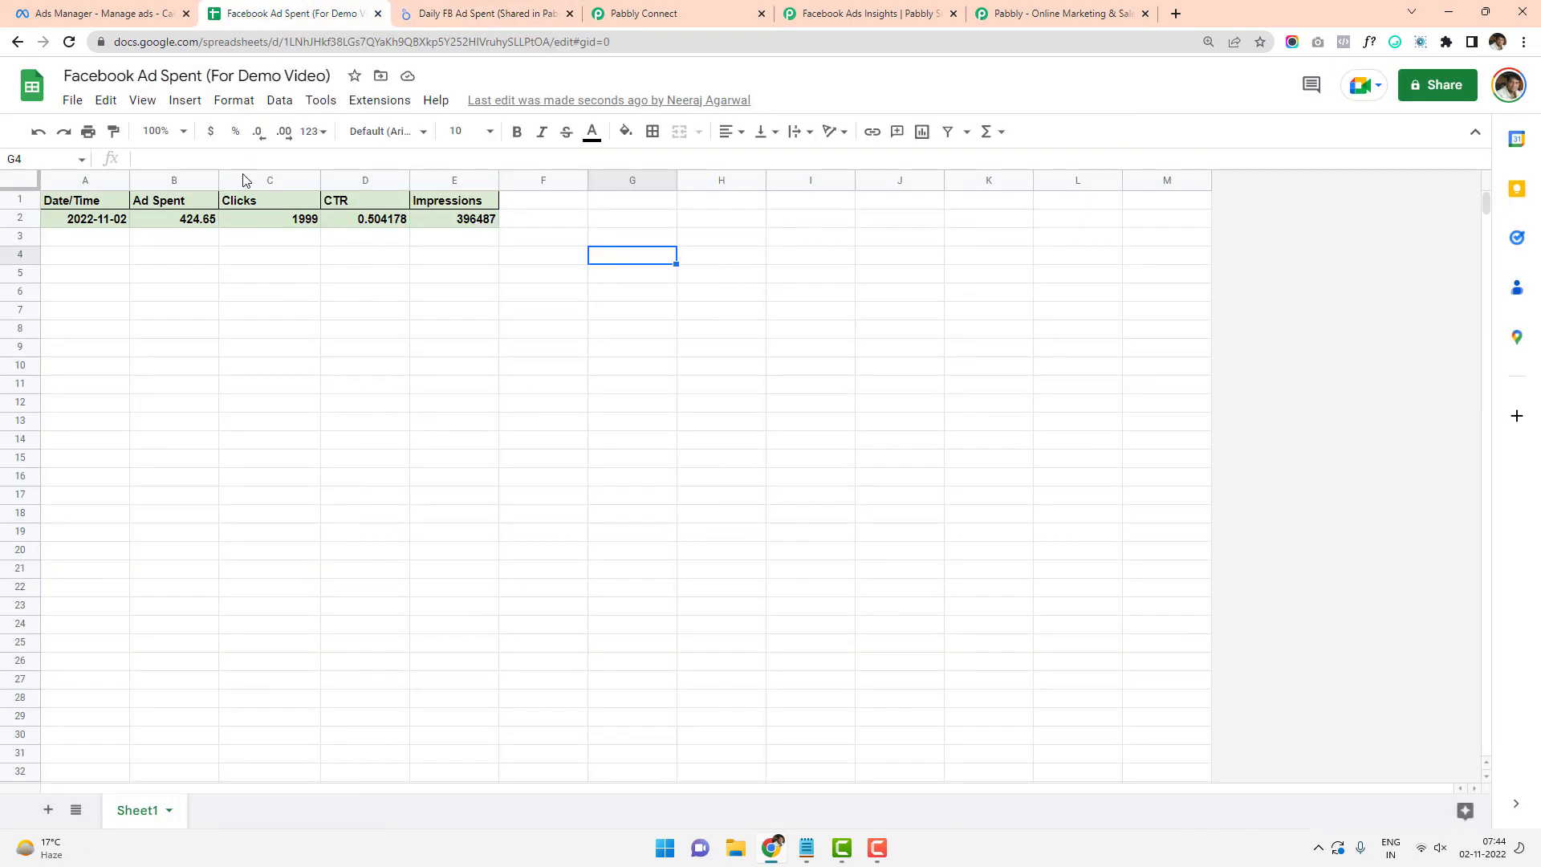
left_click_drag(188, 219, 175, 311)
left_click(148, 337)
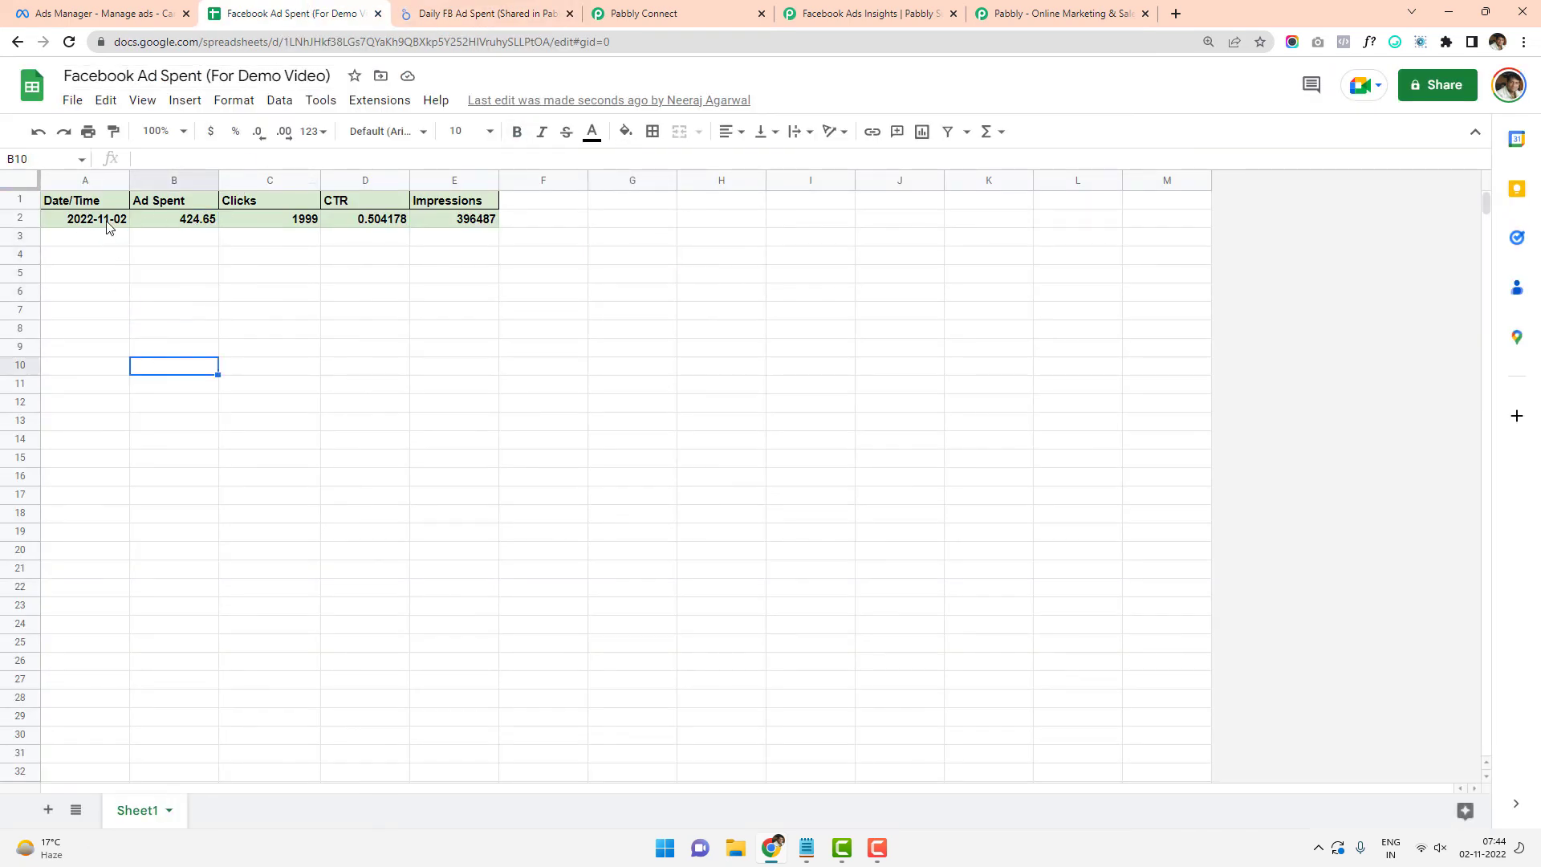
left_click_drag(96, 219, 103, 292)
left_click(218, 295)
Filter the Daily FB Ad Spent report to Nov 1, 2022 and clear it, twice
left_click(499, 10)
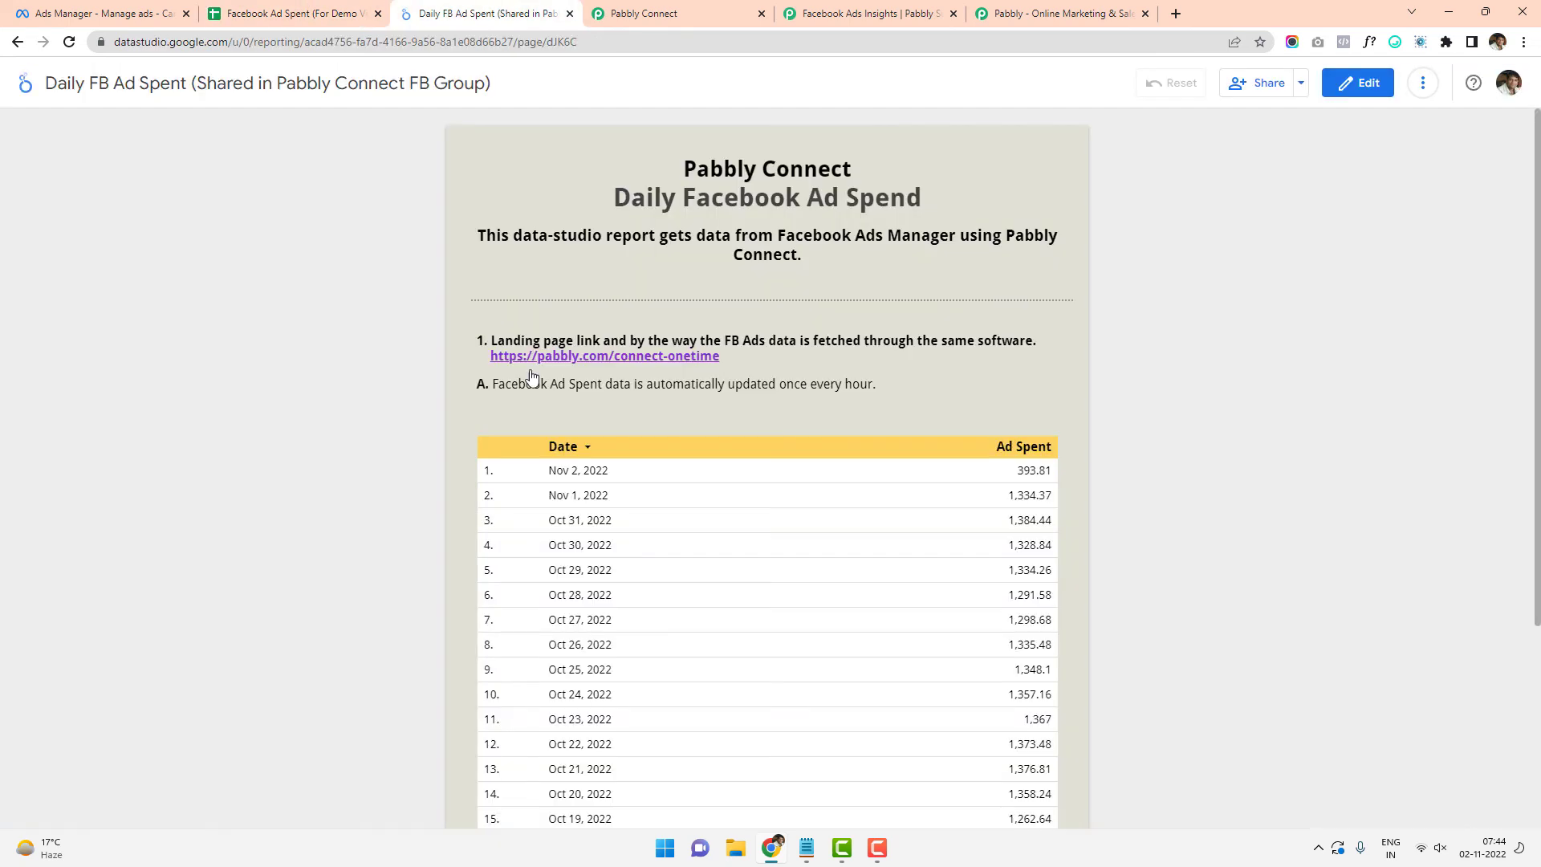
scroll(594, 505, "down", 1)
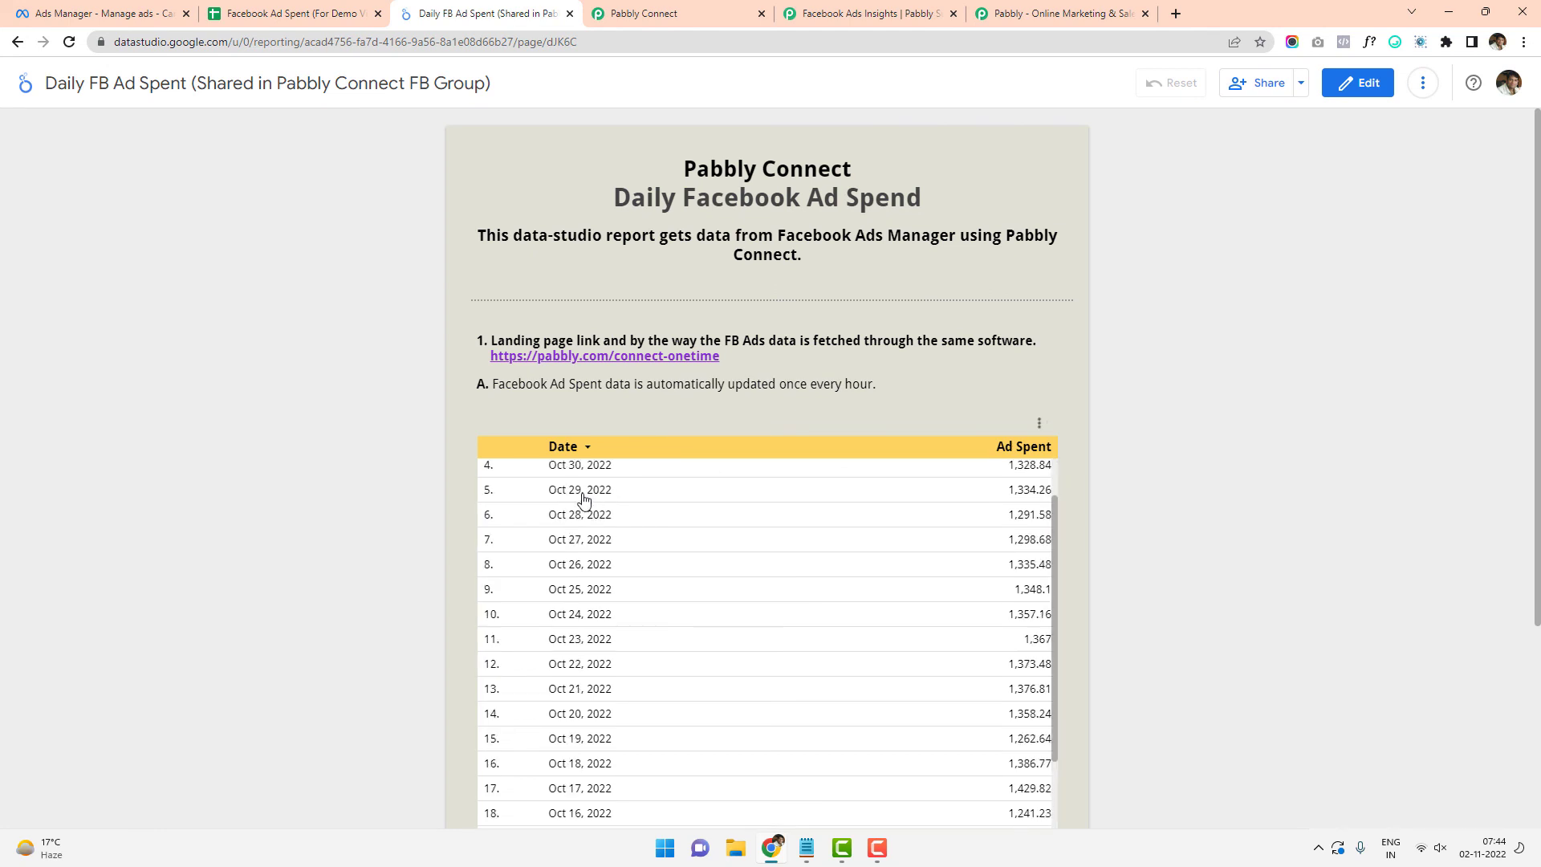
scroll(678, 502, "up", 1)
scroll(401, 501, "down", 1)
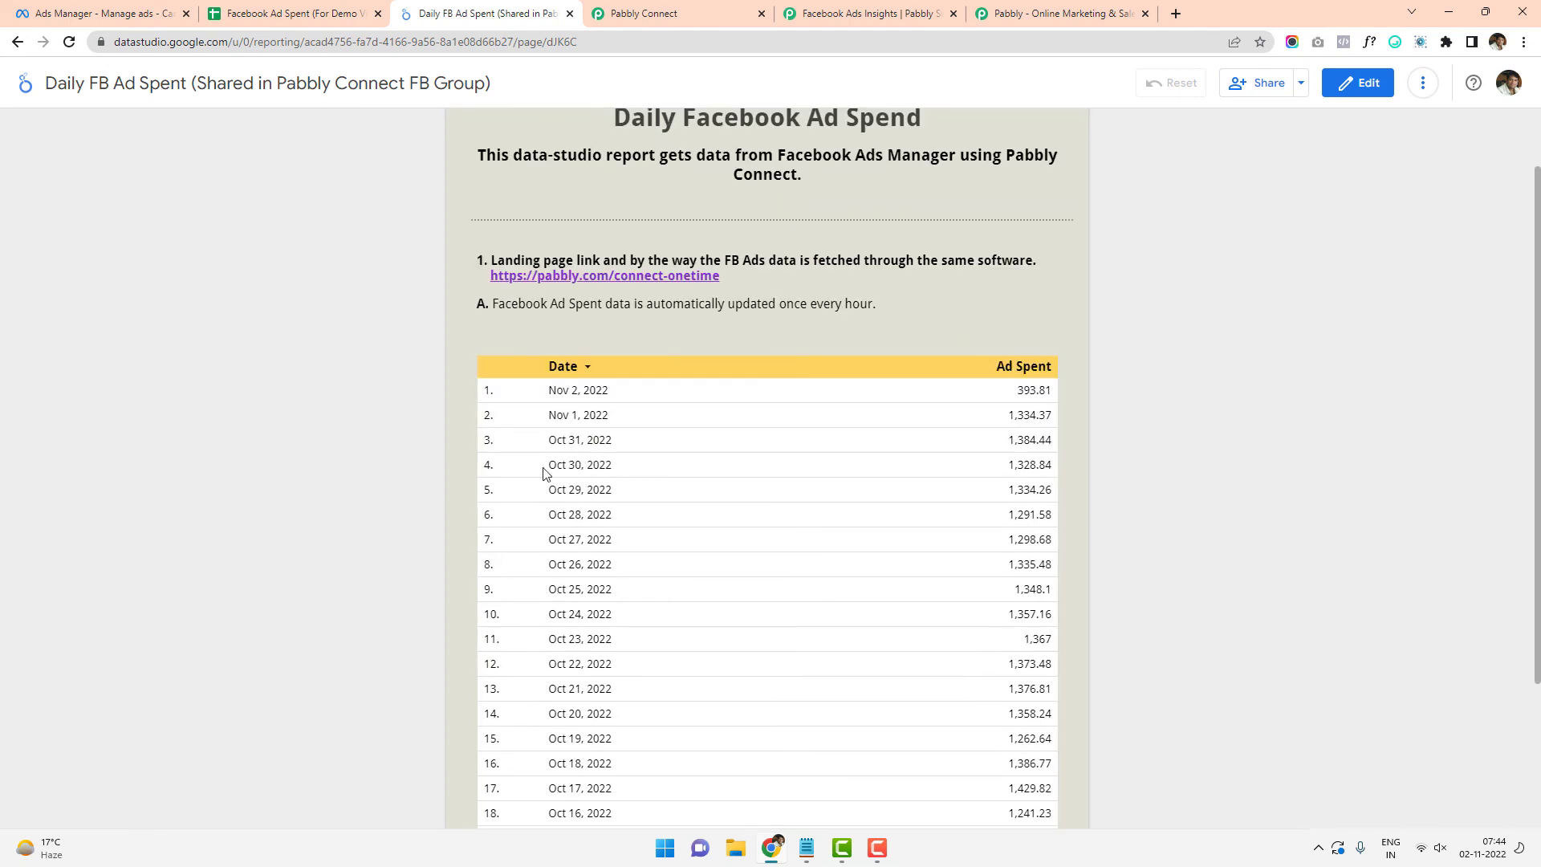
left_click(1033, 427)
left_click(1034, 426)
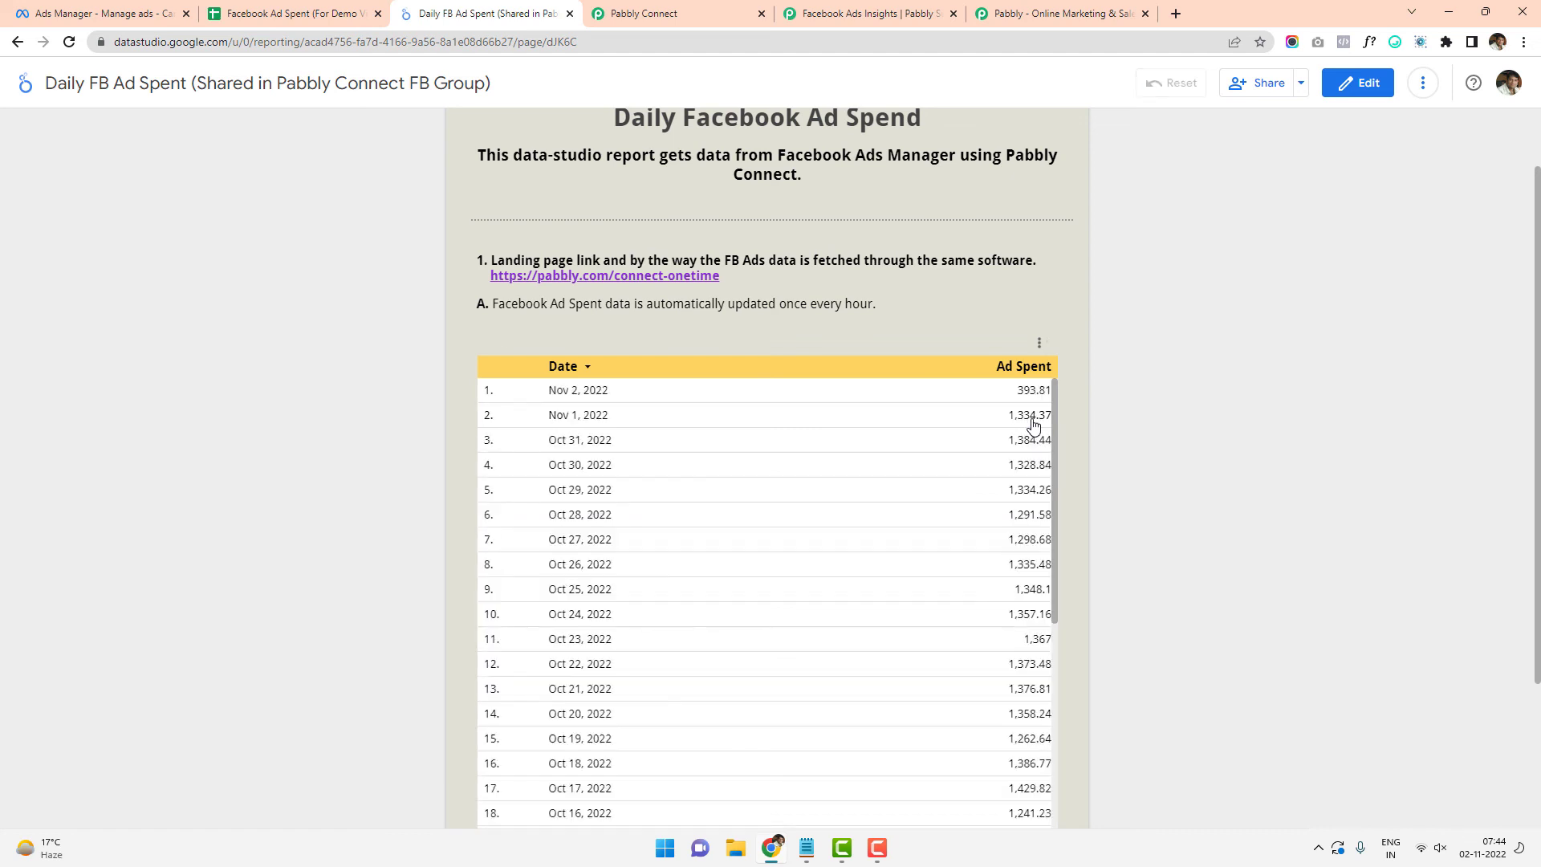
left_click(1034, 426)
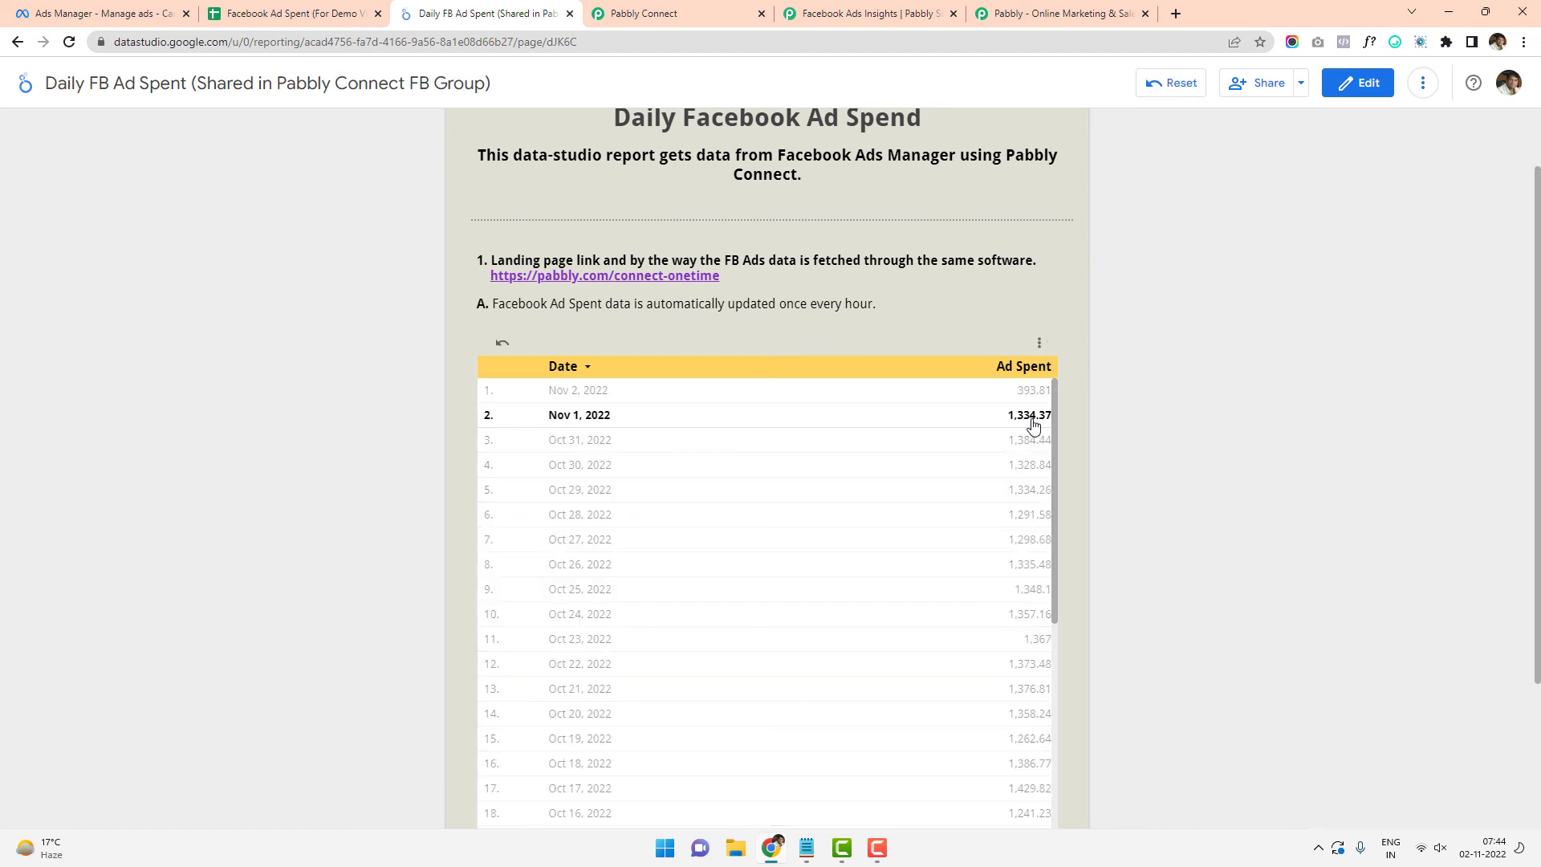
left_click(1034, 426)
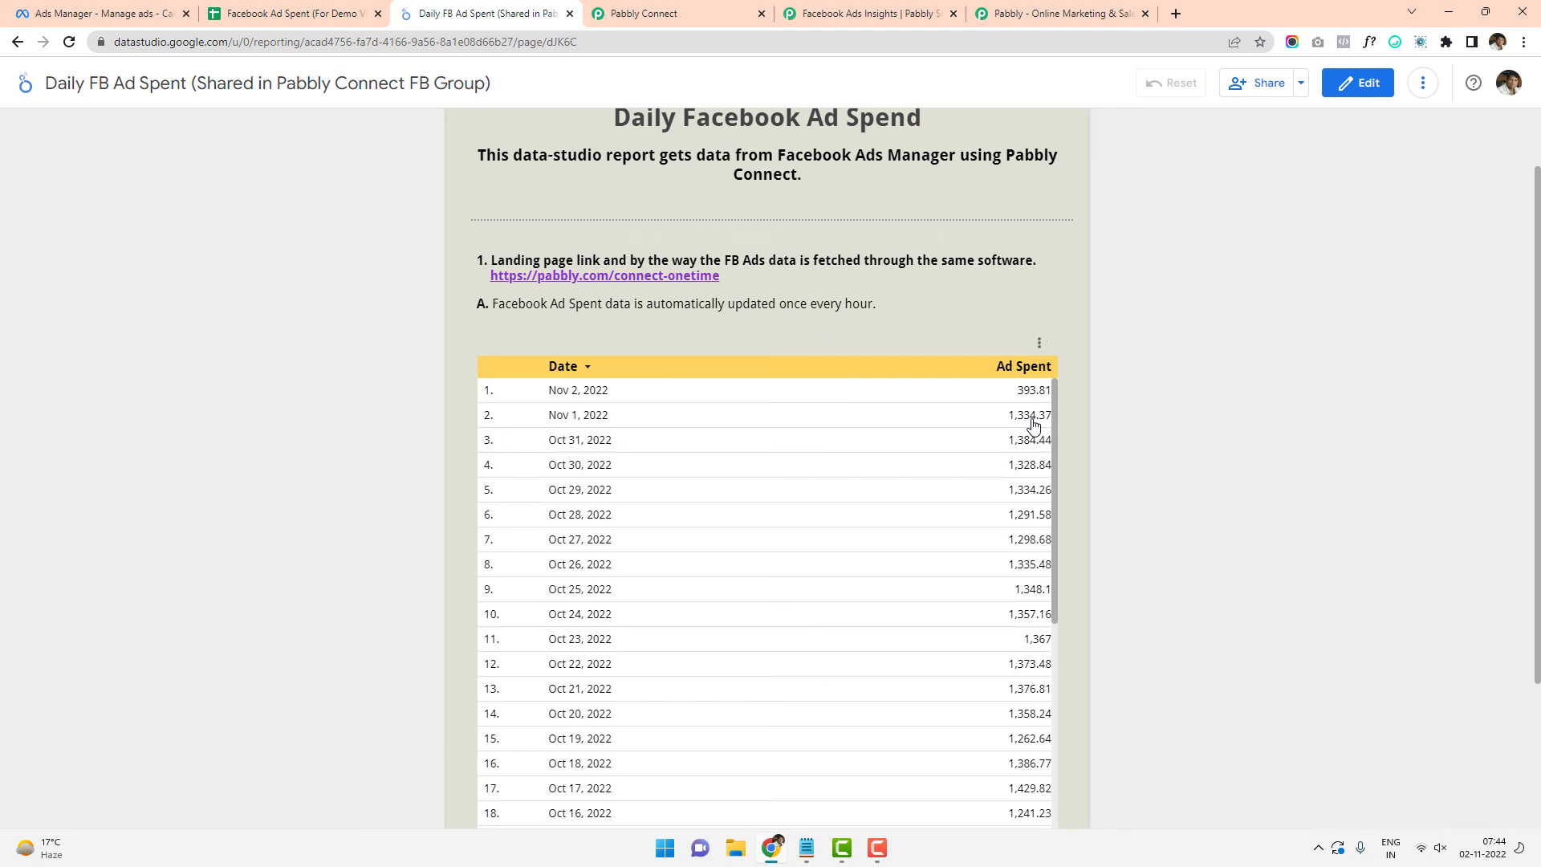
Look over cells A3:A15 in the demo sheet and compare it against the report again
left_click(345, 13)
left_click_drag(88, 236, 88, 469)
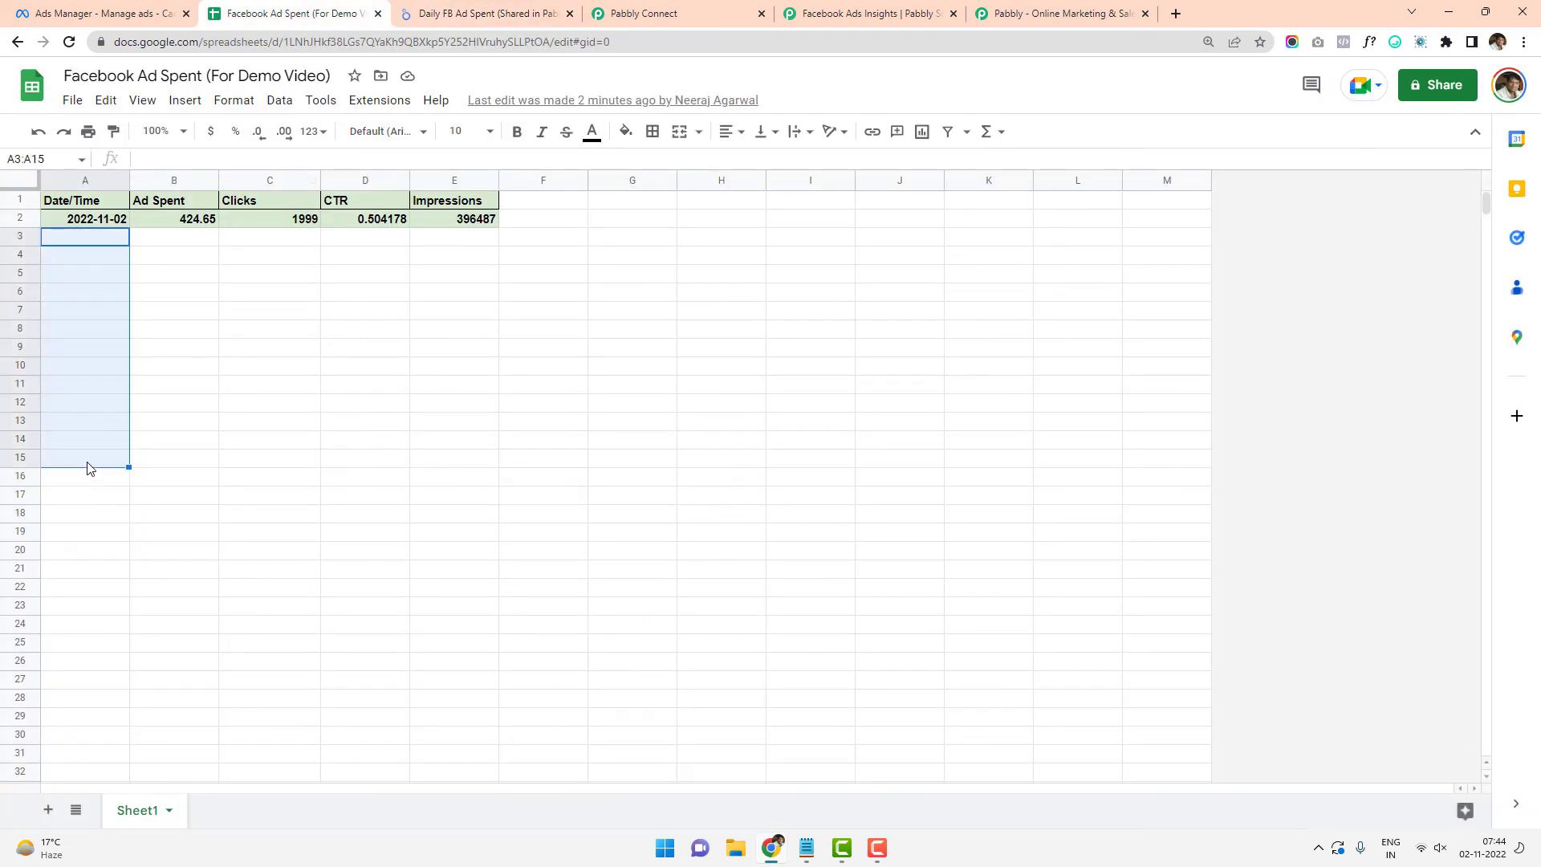
left_click(165, 458)
left_click(450, 13)
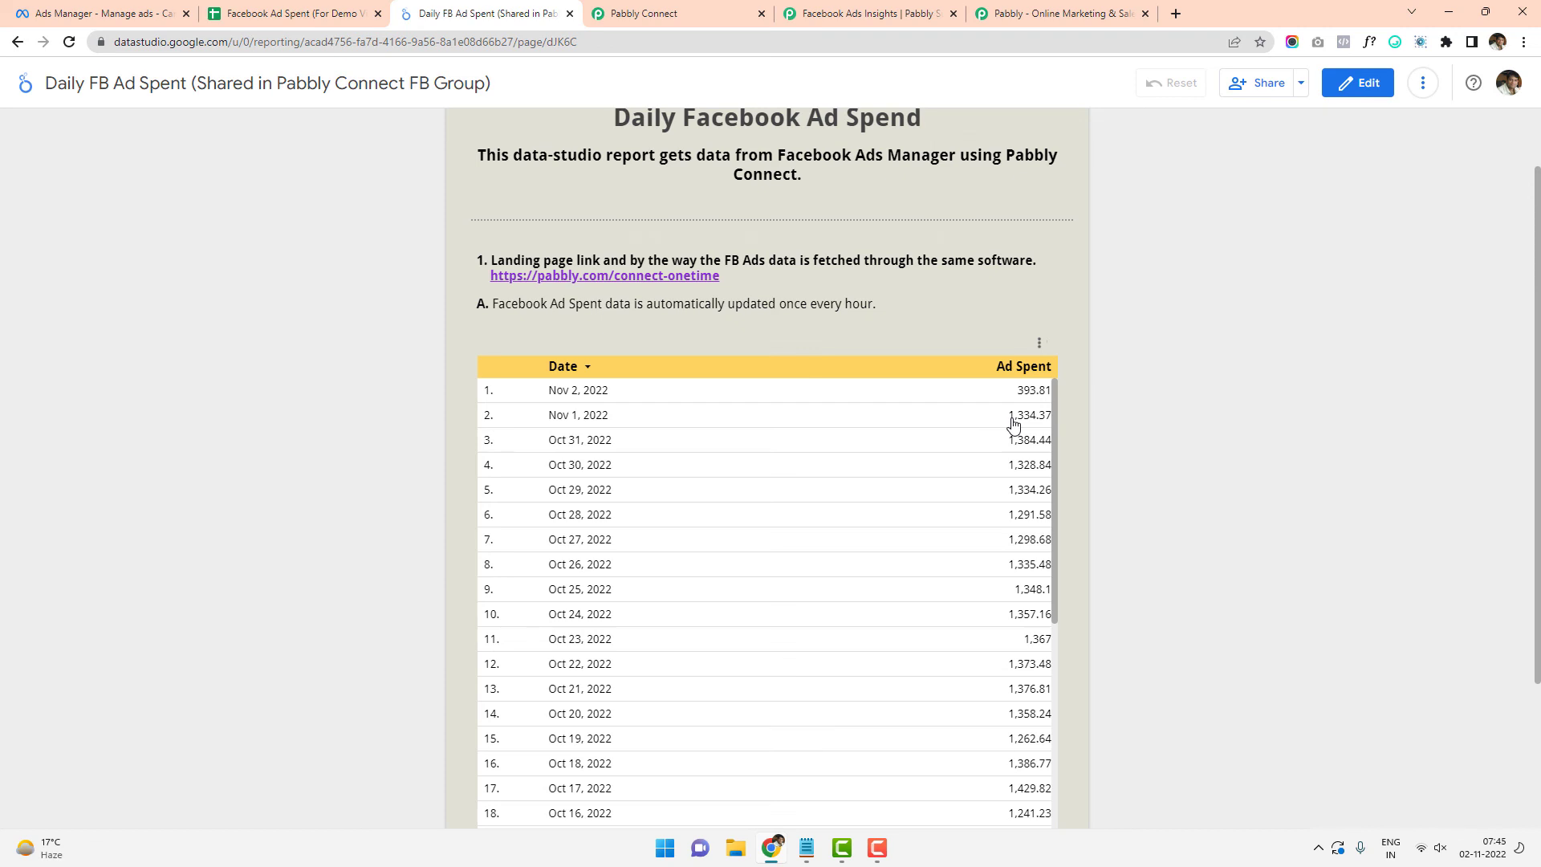
left_click(318, 20)
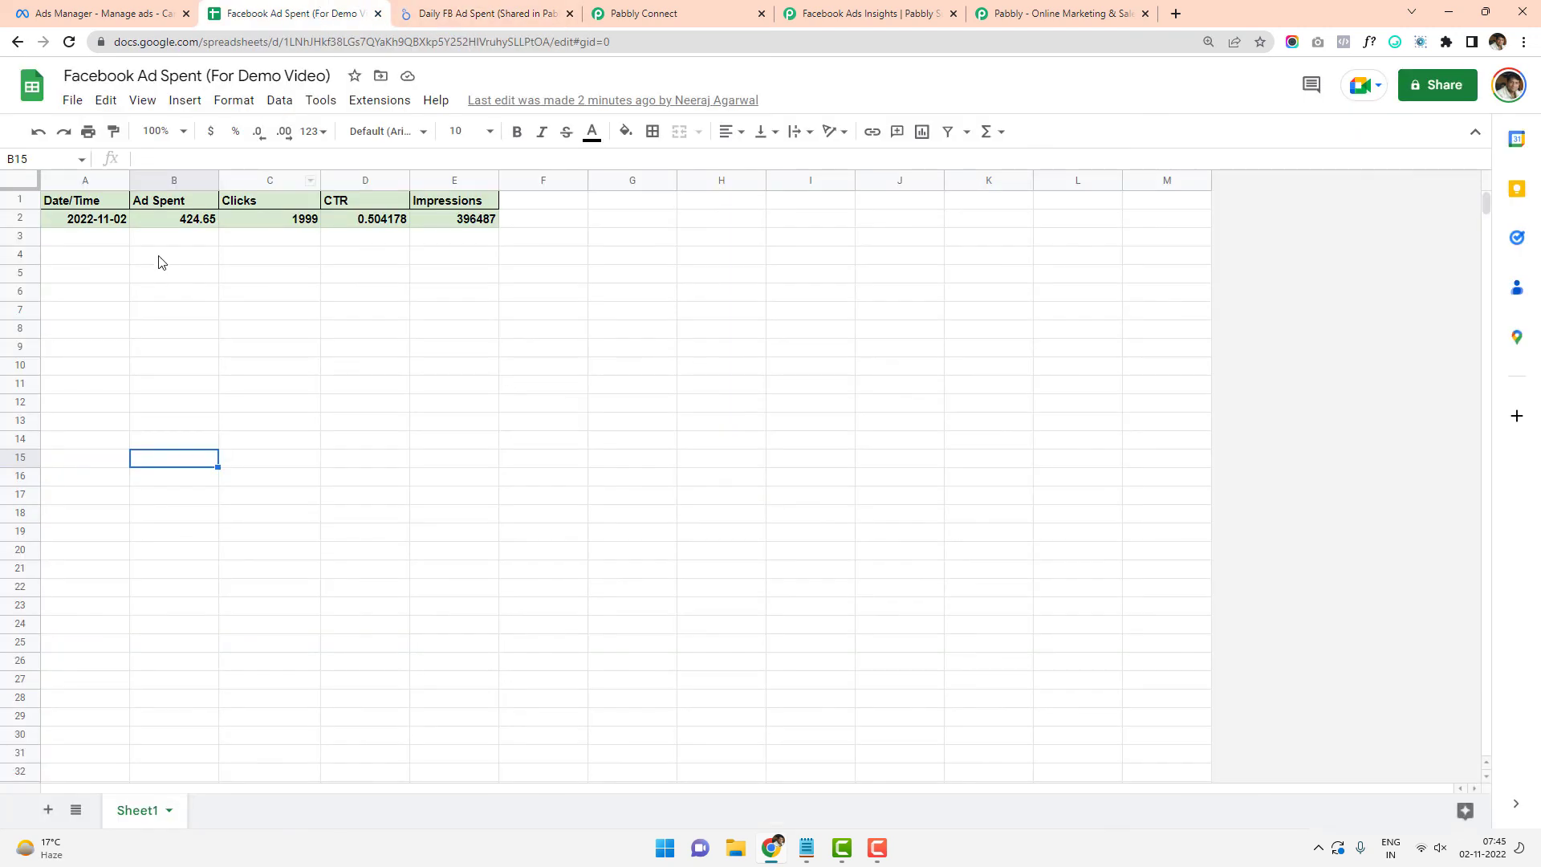
left_click(488, 13)
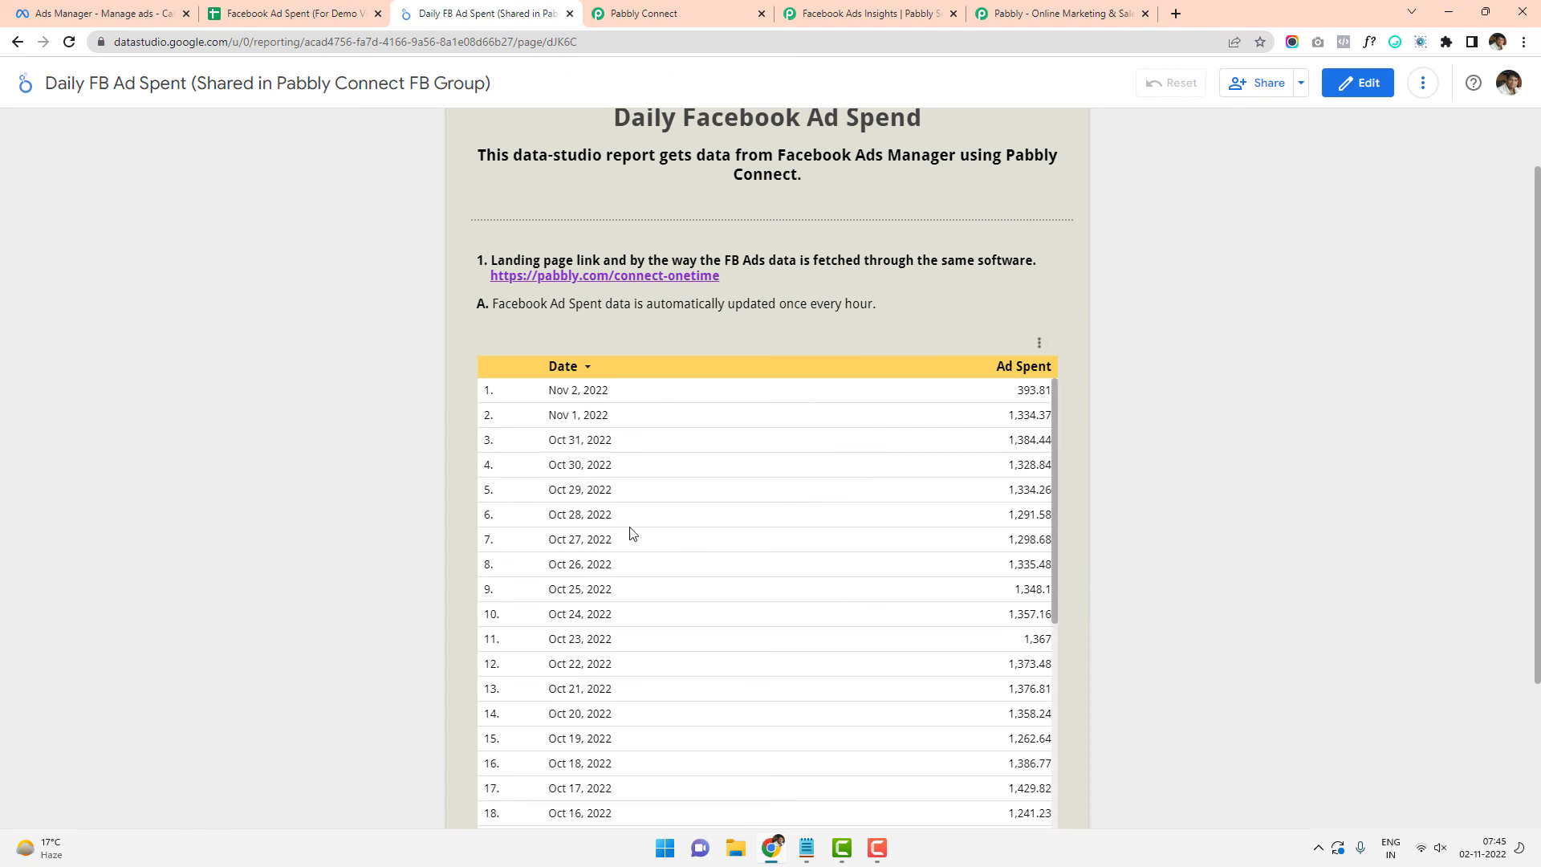
left_click(679, 8)
Load the Google Sheets home page and open the Daily FB Ad Spent spreadsheet
key("ctrl+l")
type("she")
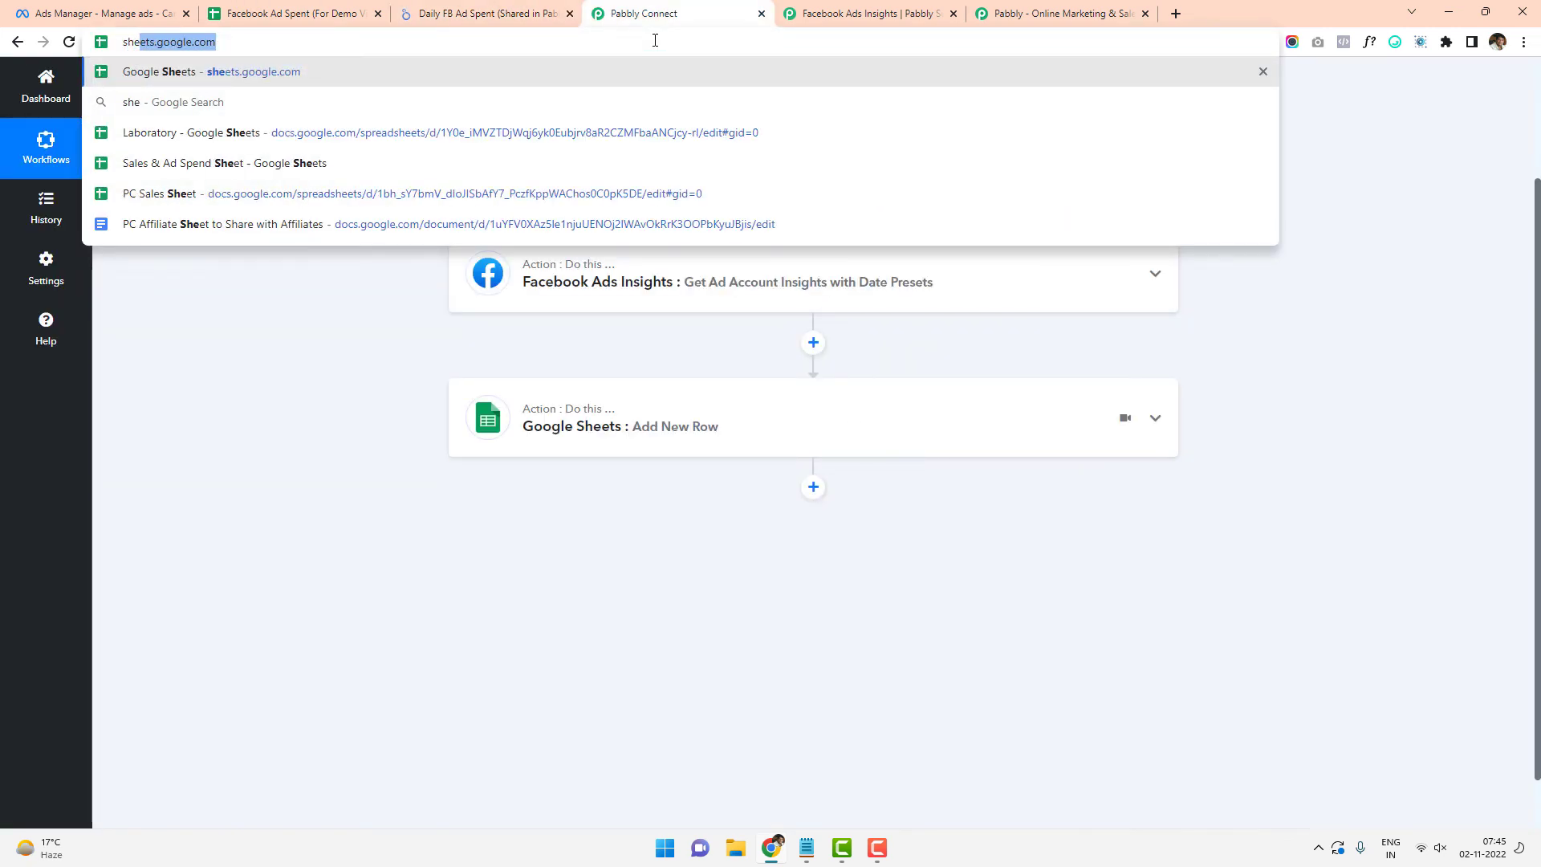
left_click(883, 4)
left_click(830, 43)
type("she")
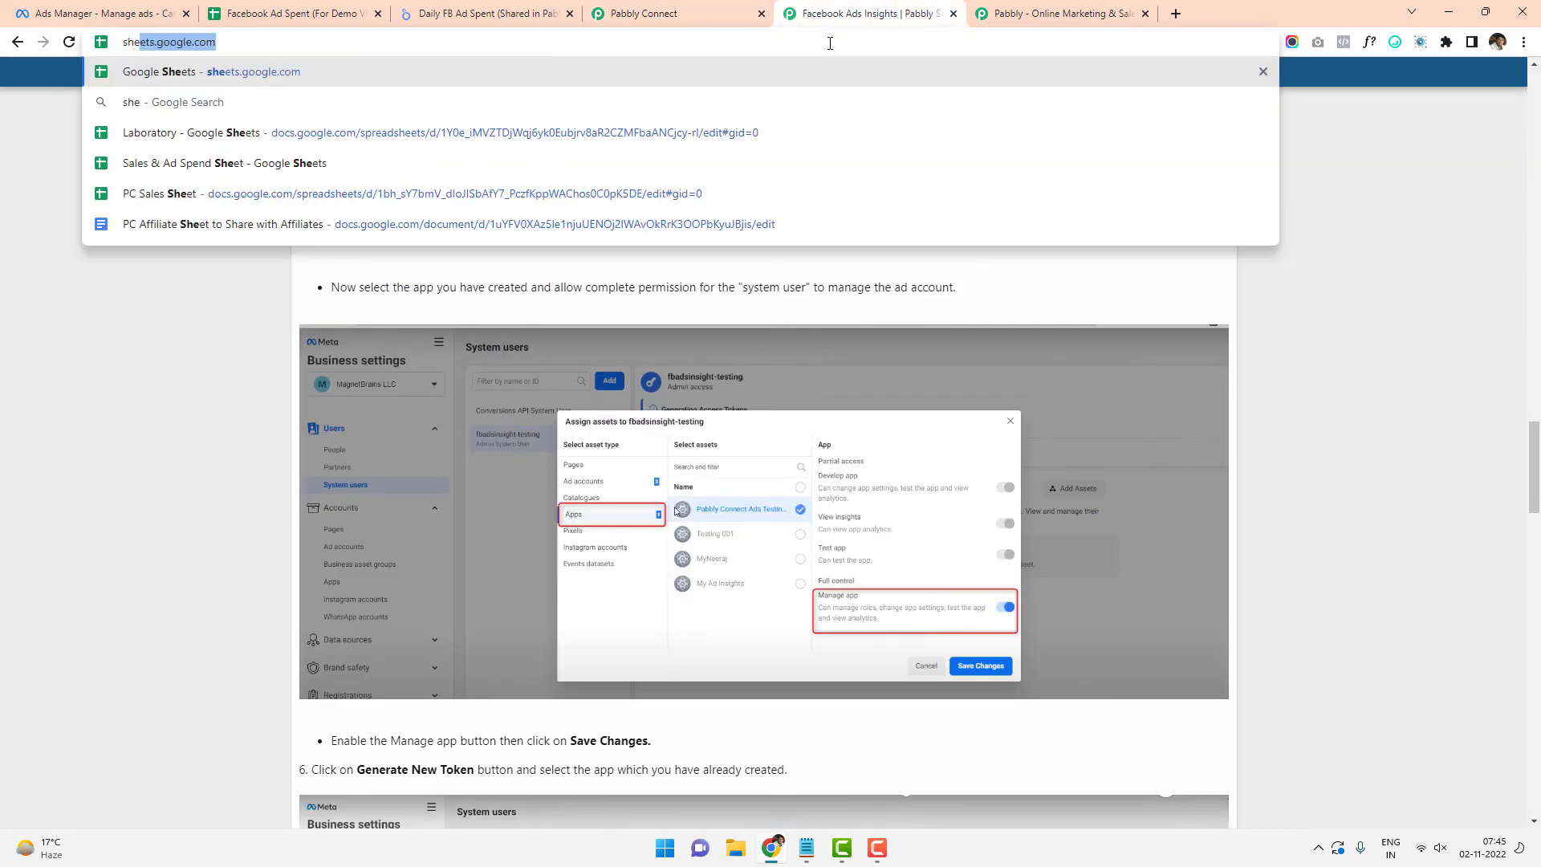
key("Return")
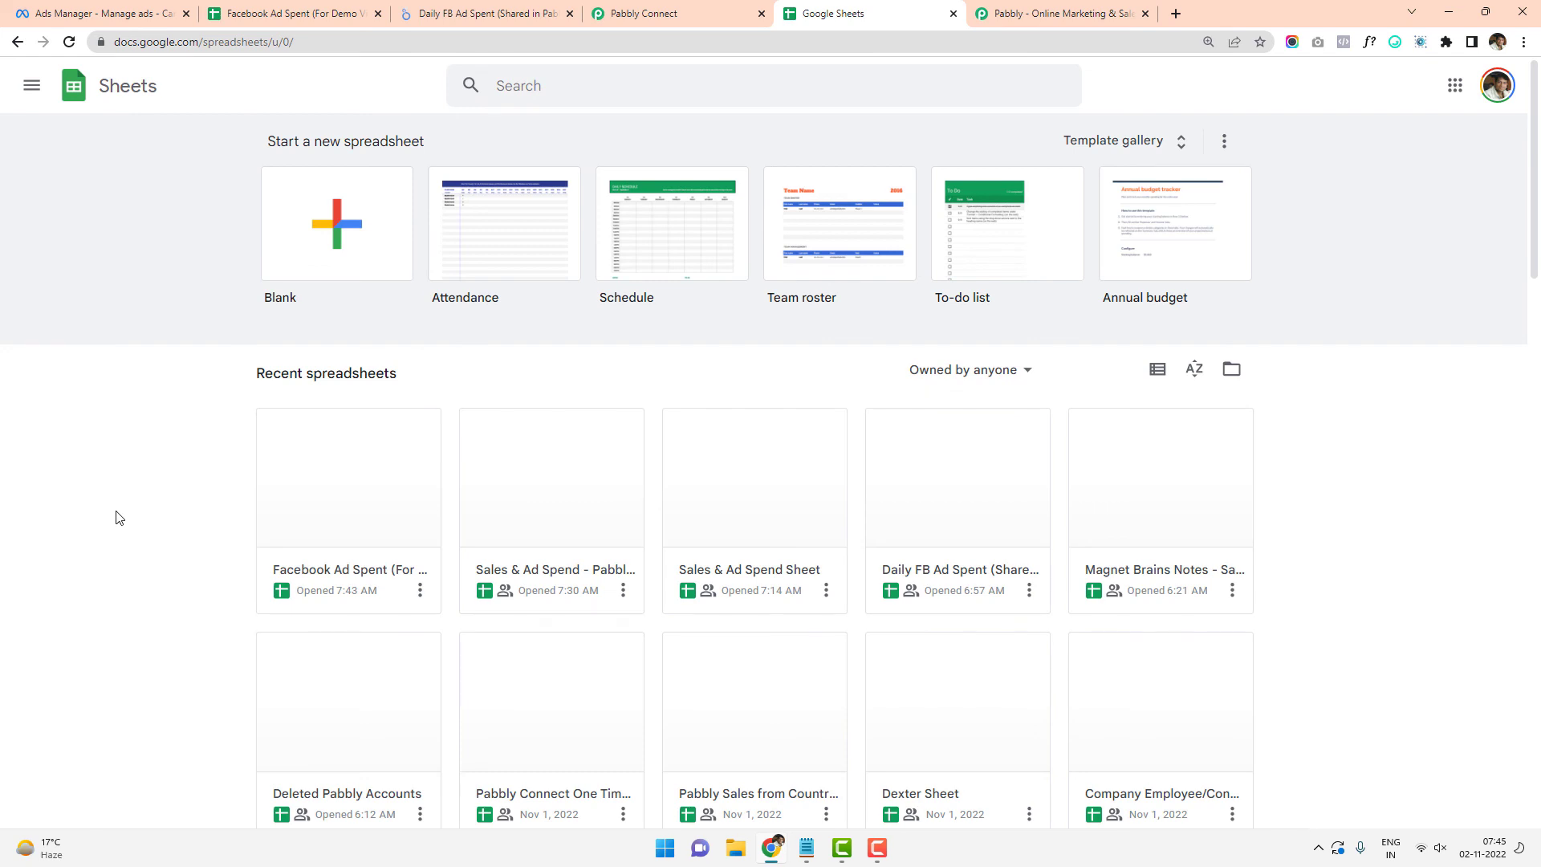
left_click(972, 499)
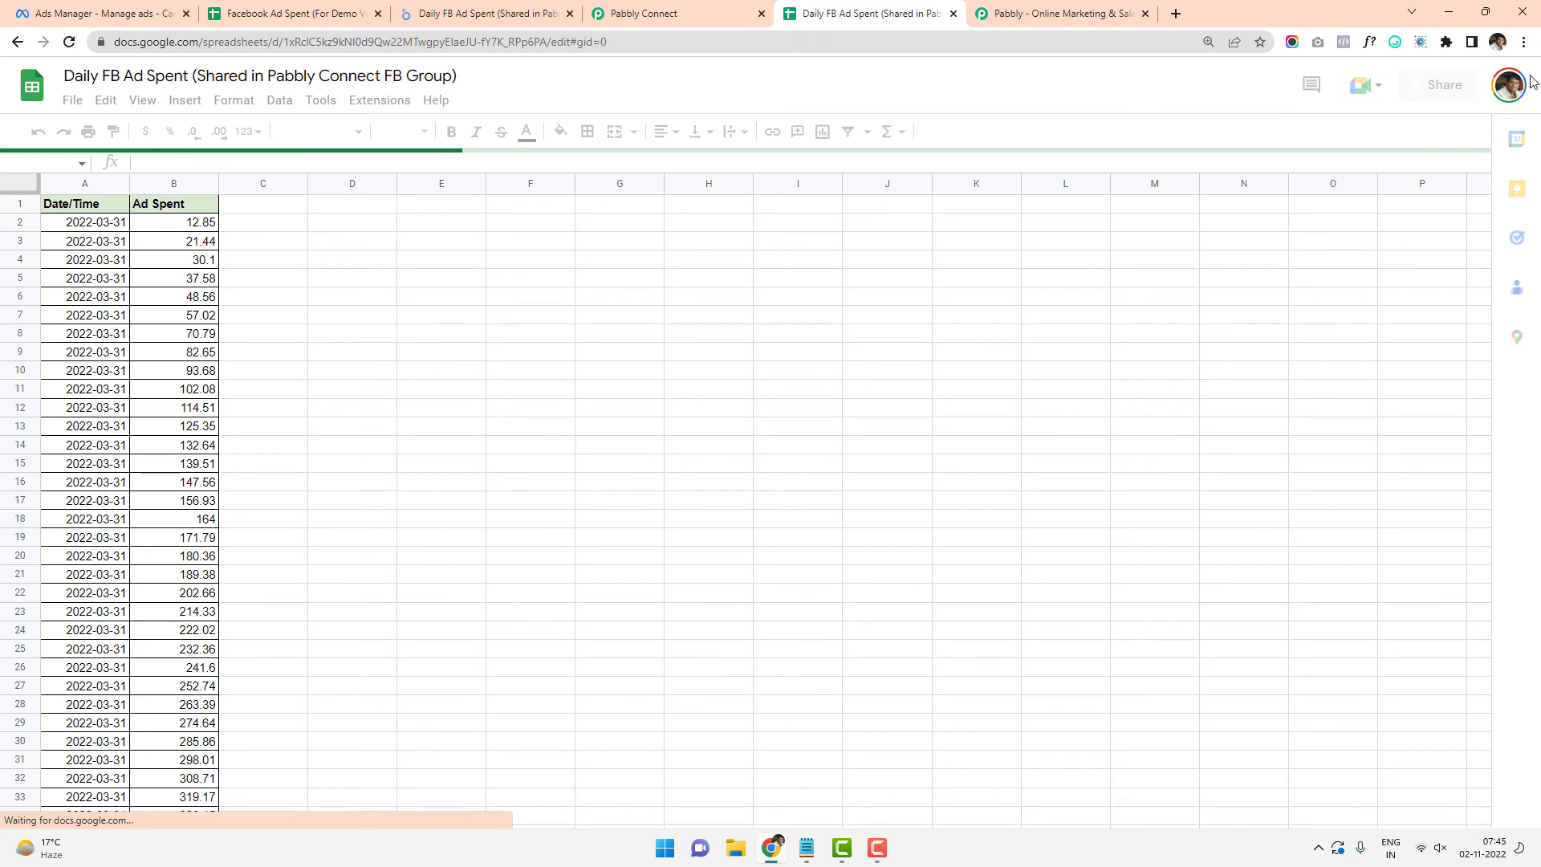
Enlarge Chrome's page zoom one step, then reduce it back
left_click(1523, 42)
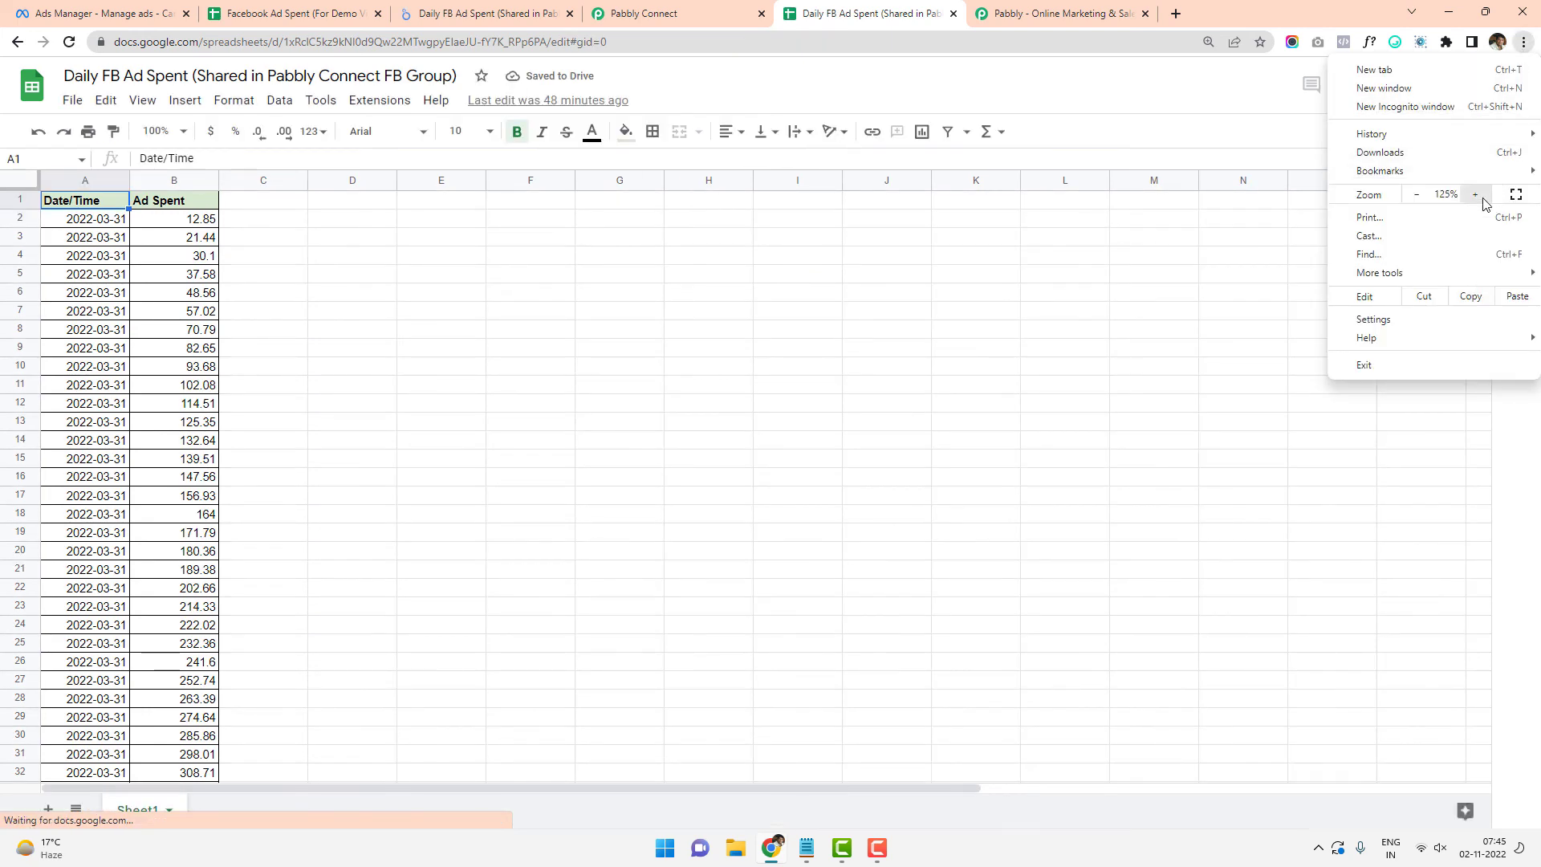
left_click(1475, 194)
left_click(449, 469)
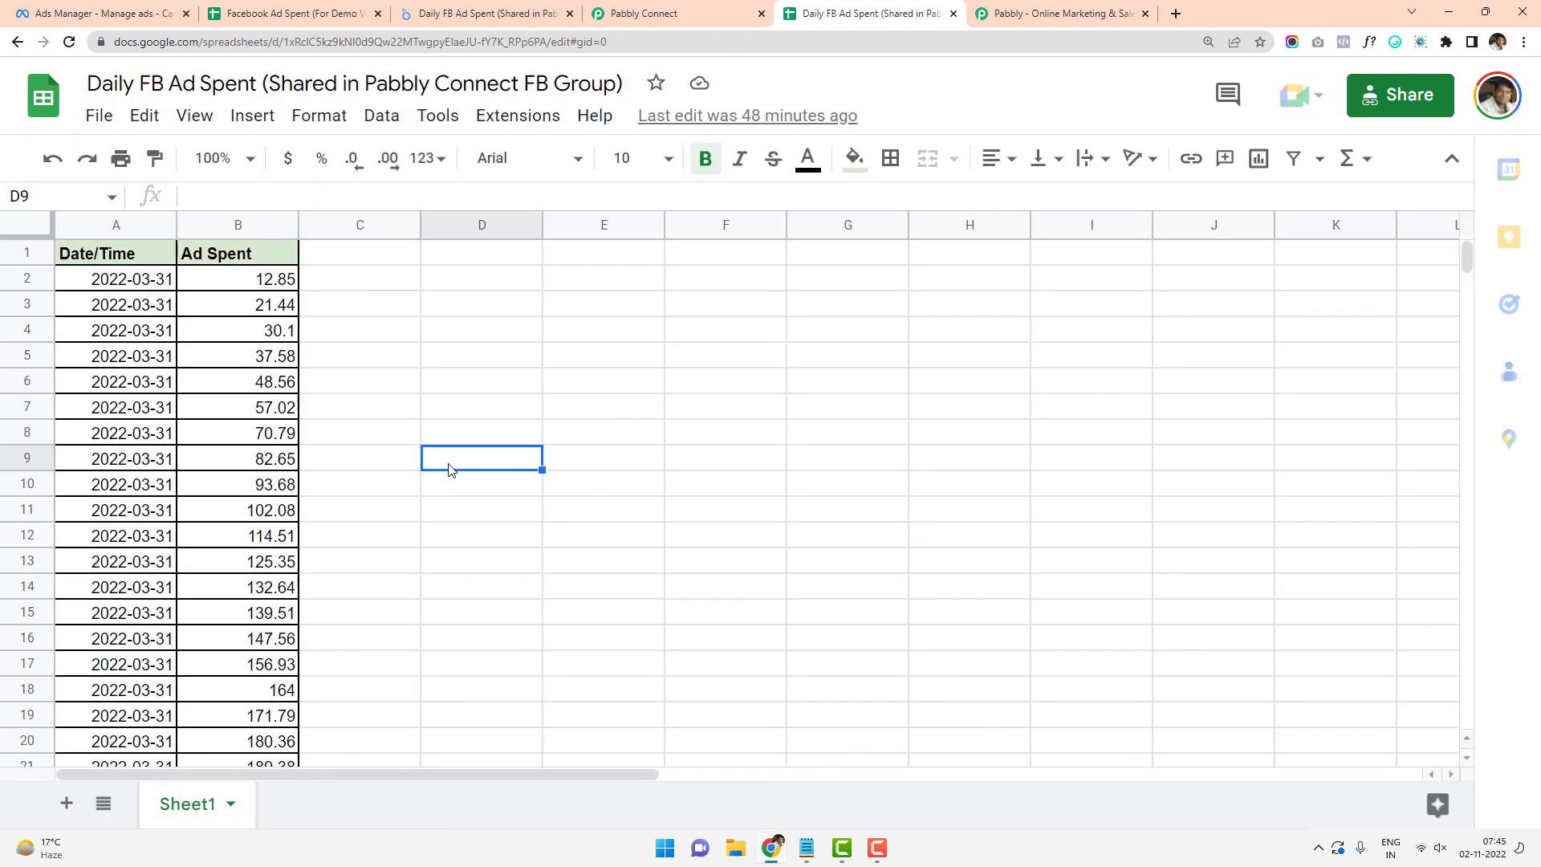
left_click(1524, 42)
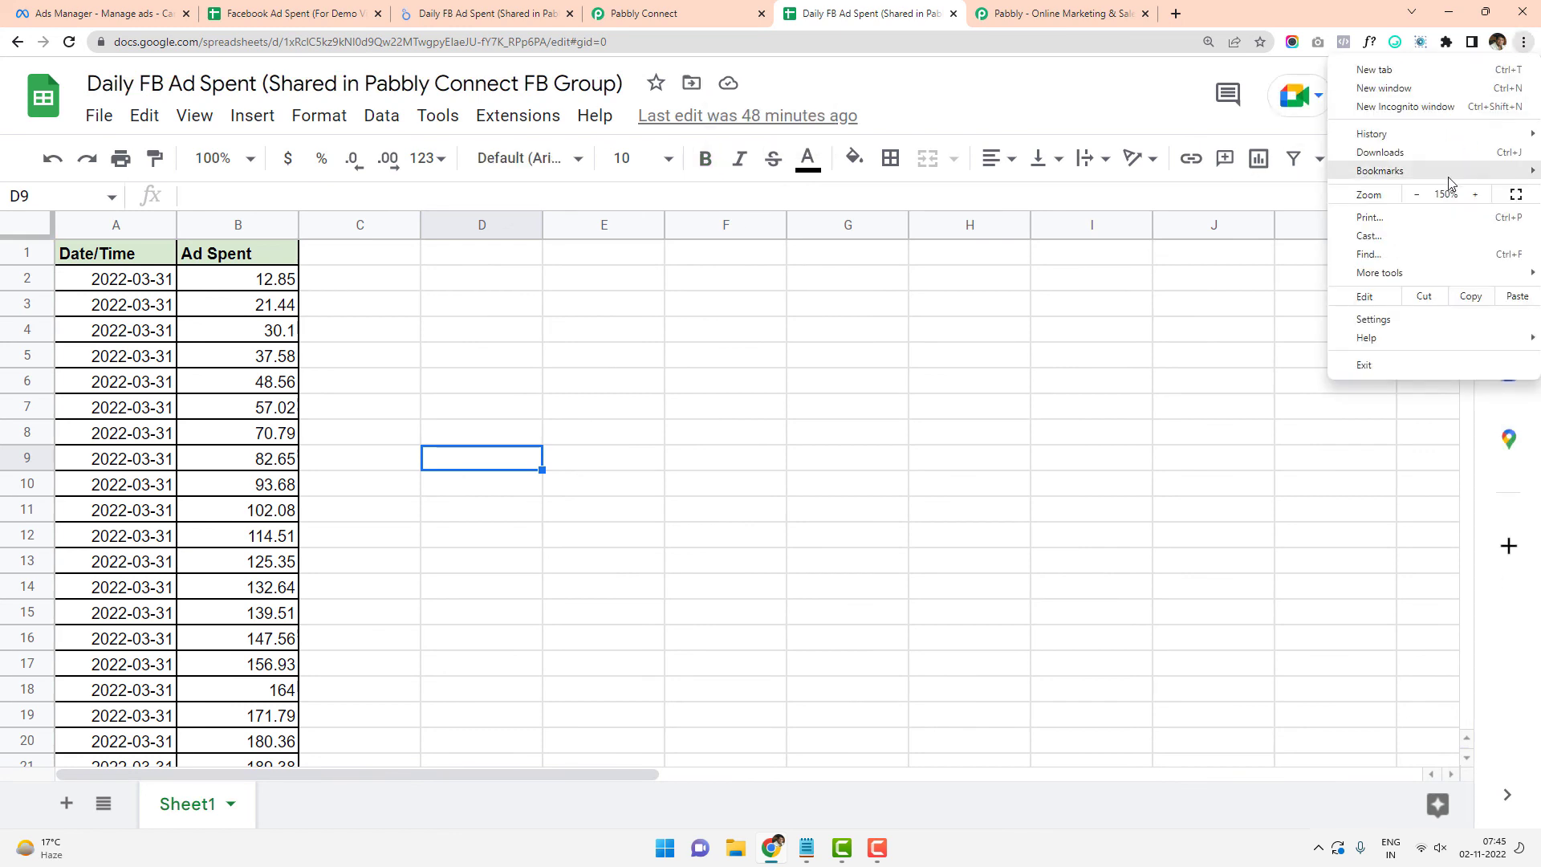
left_click(1417, 194)
left_click(687, 368)
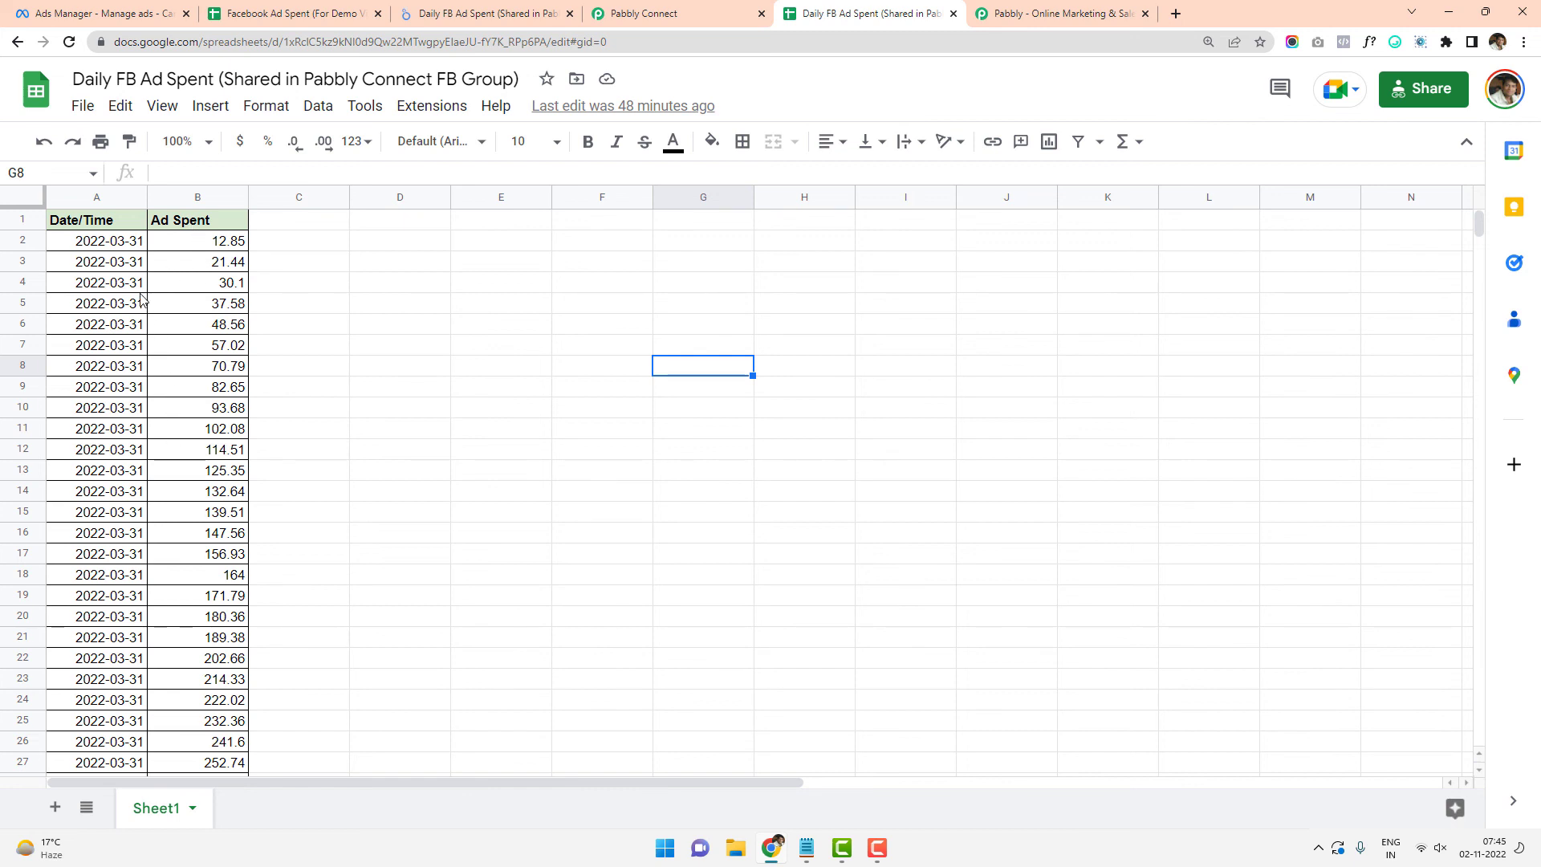
left_click_drag(1480, 223, 1501, 588)
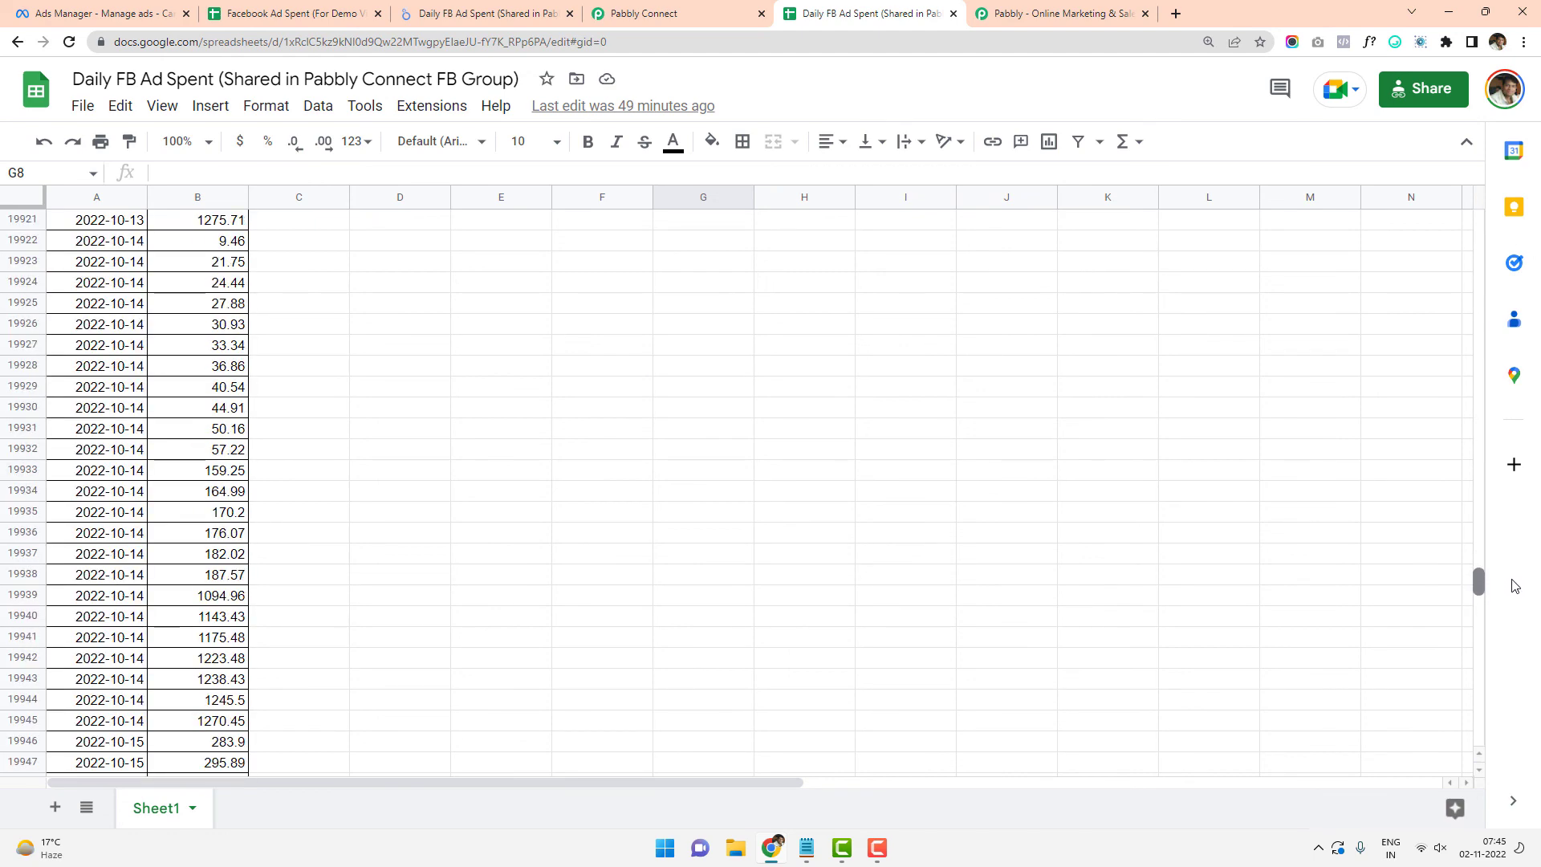
scroll(580, 557, "down", 20)
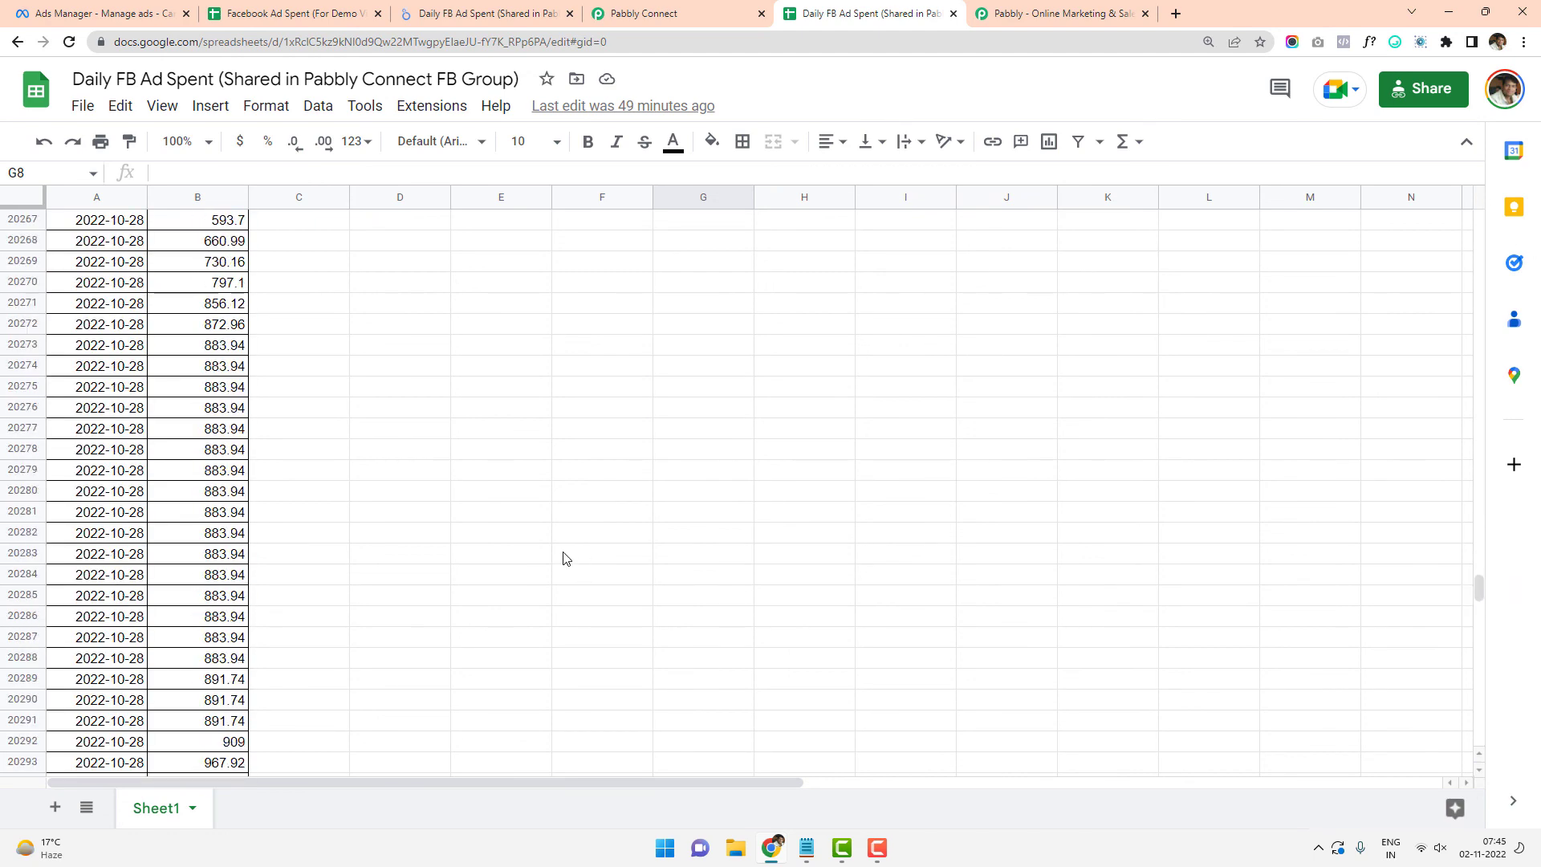
scroll(564, 560, "down", 20)
scroll(241, 514, "up", 5)
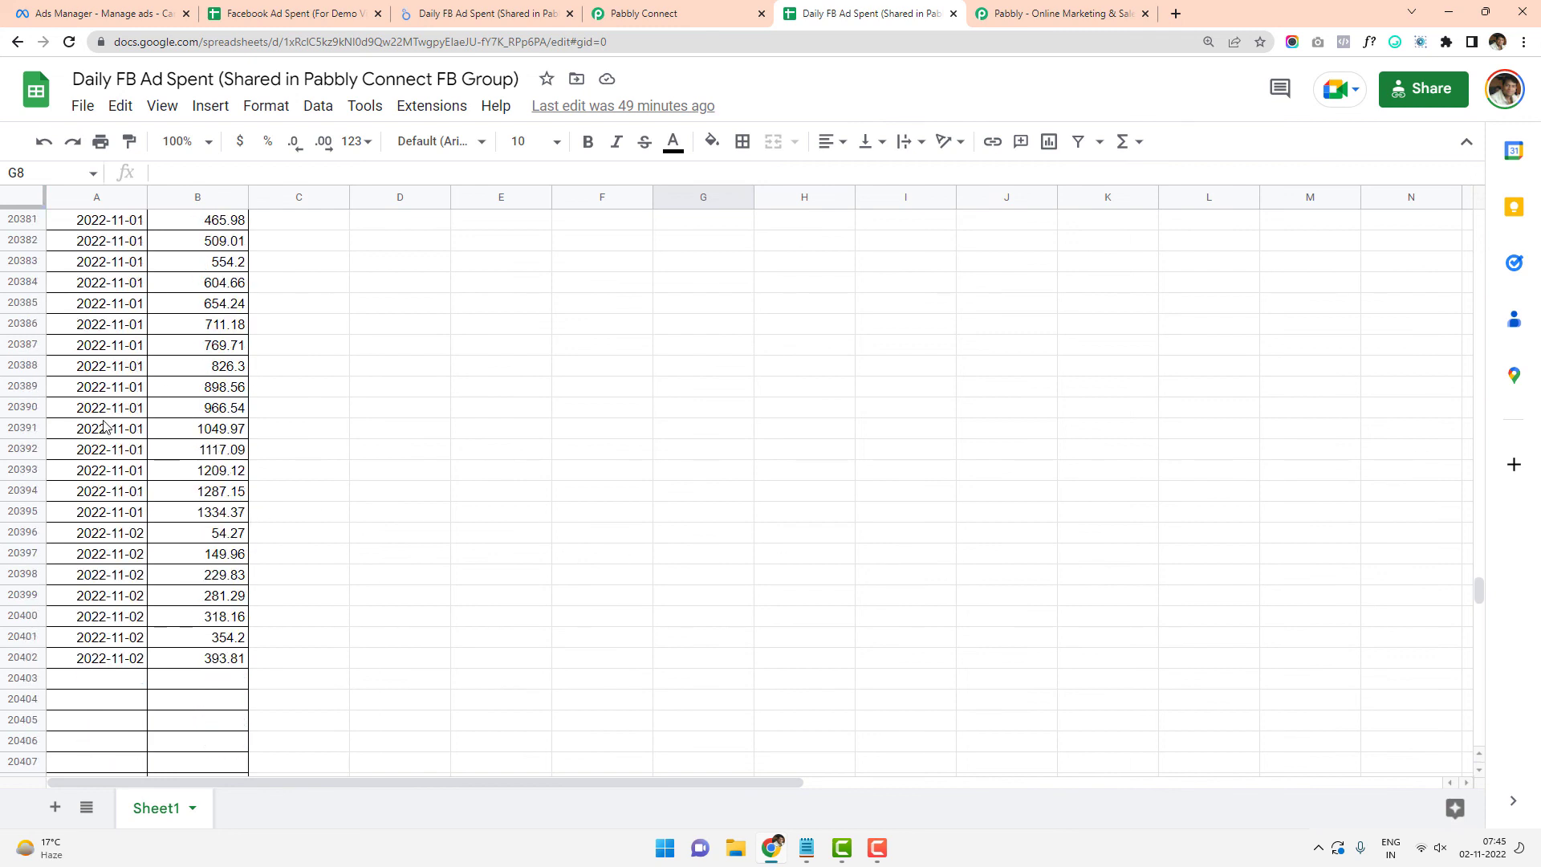
left_click(116, 516)
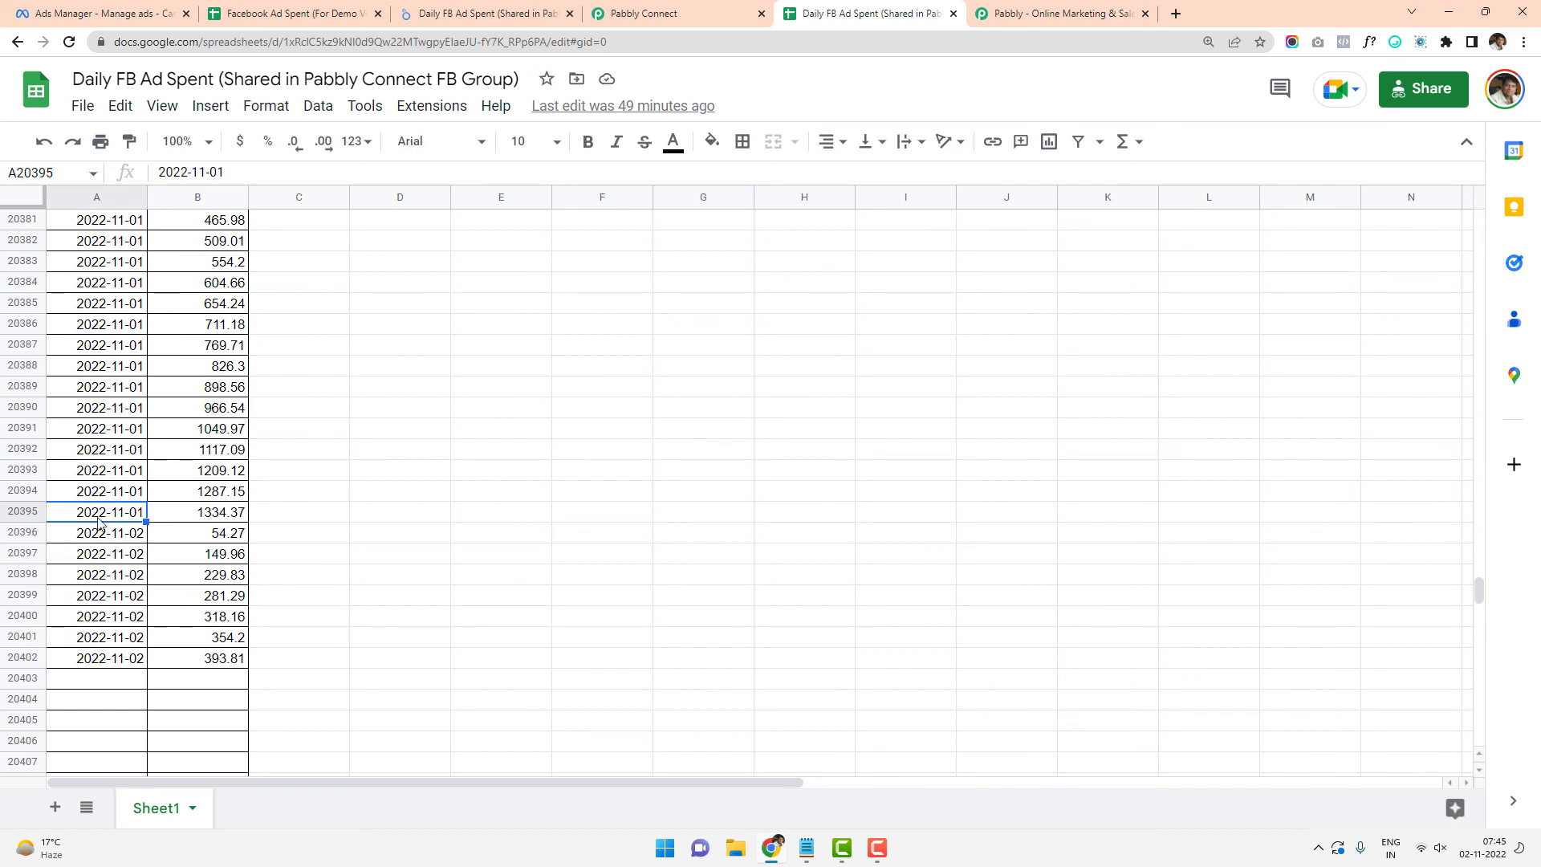
left_click(213, 522)
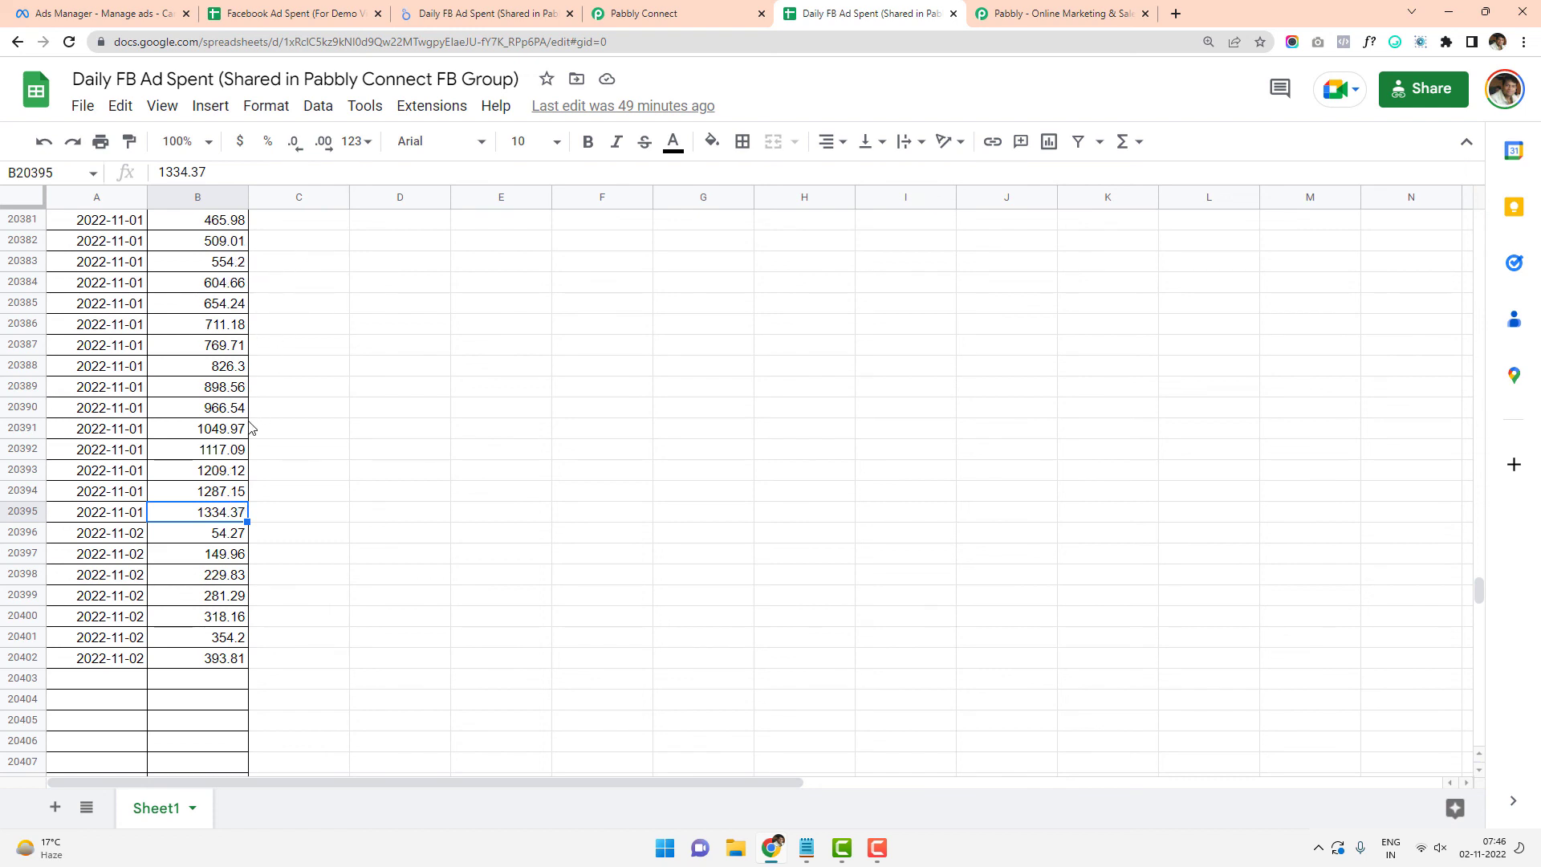
left_click_drag(120, 517, 172, 513)
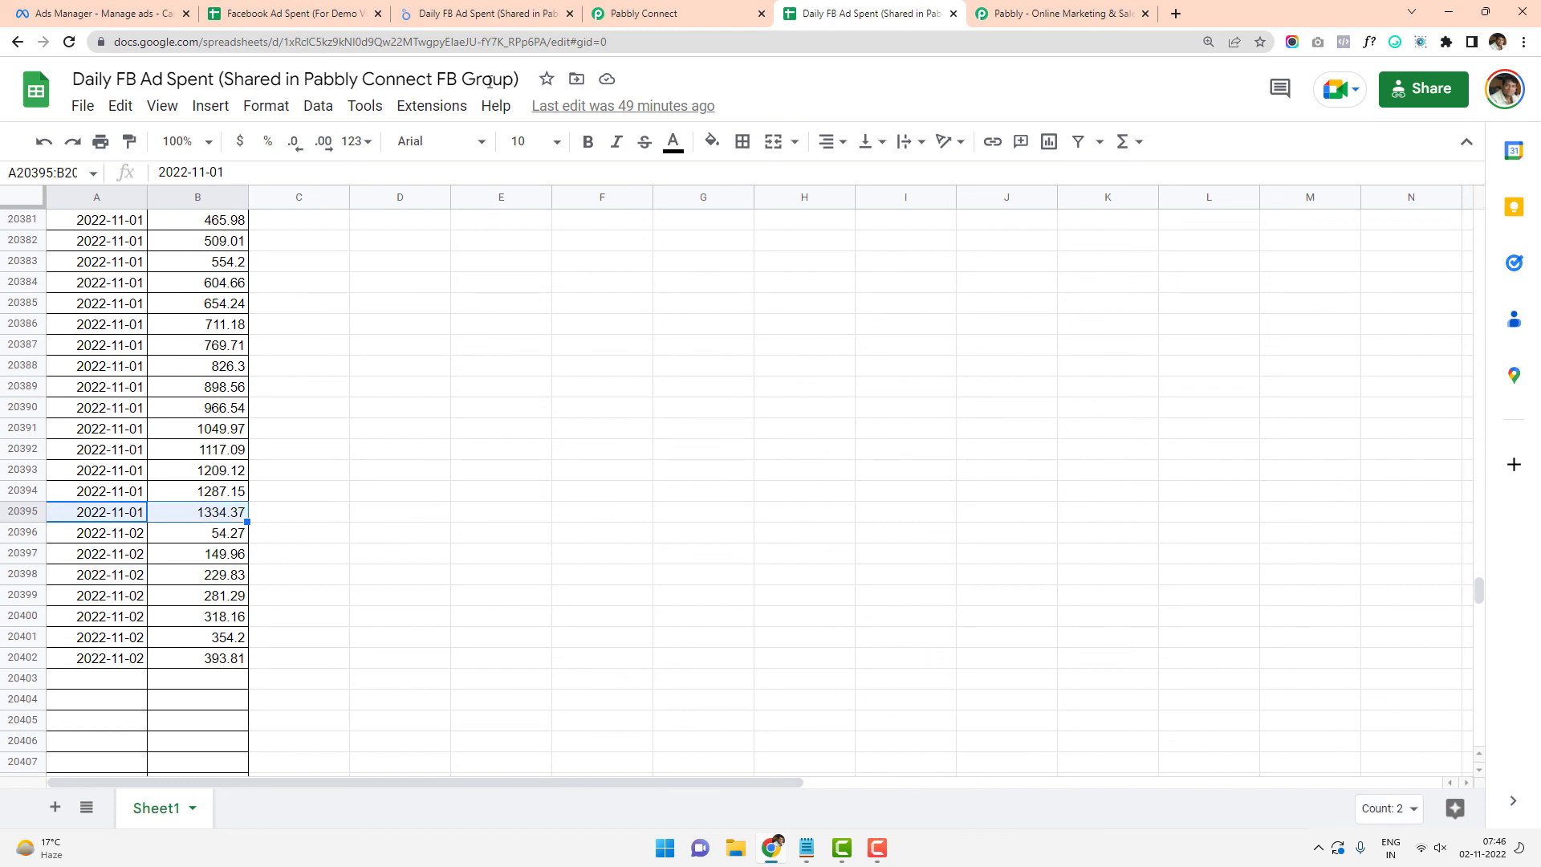
left_click(529, 10)
left_click_drag(530, 9, 722, 12)
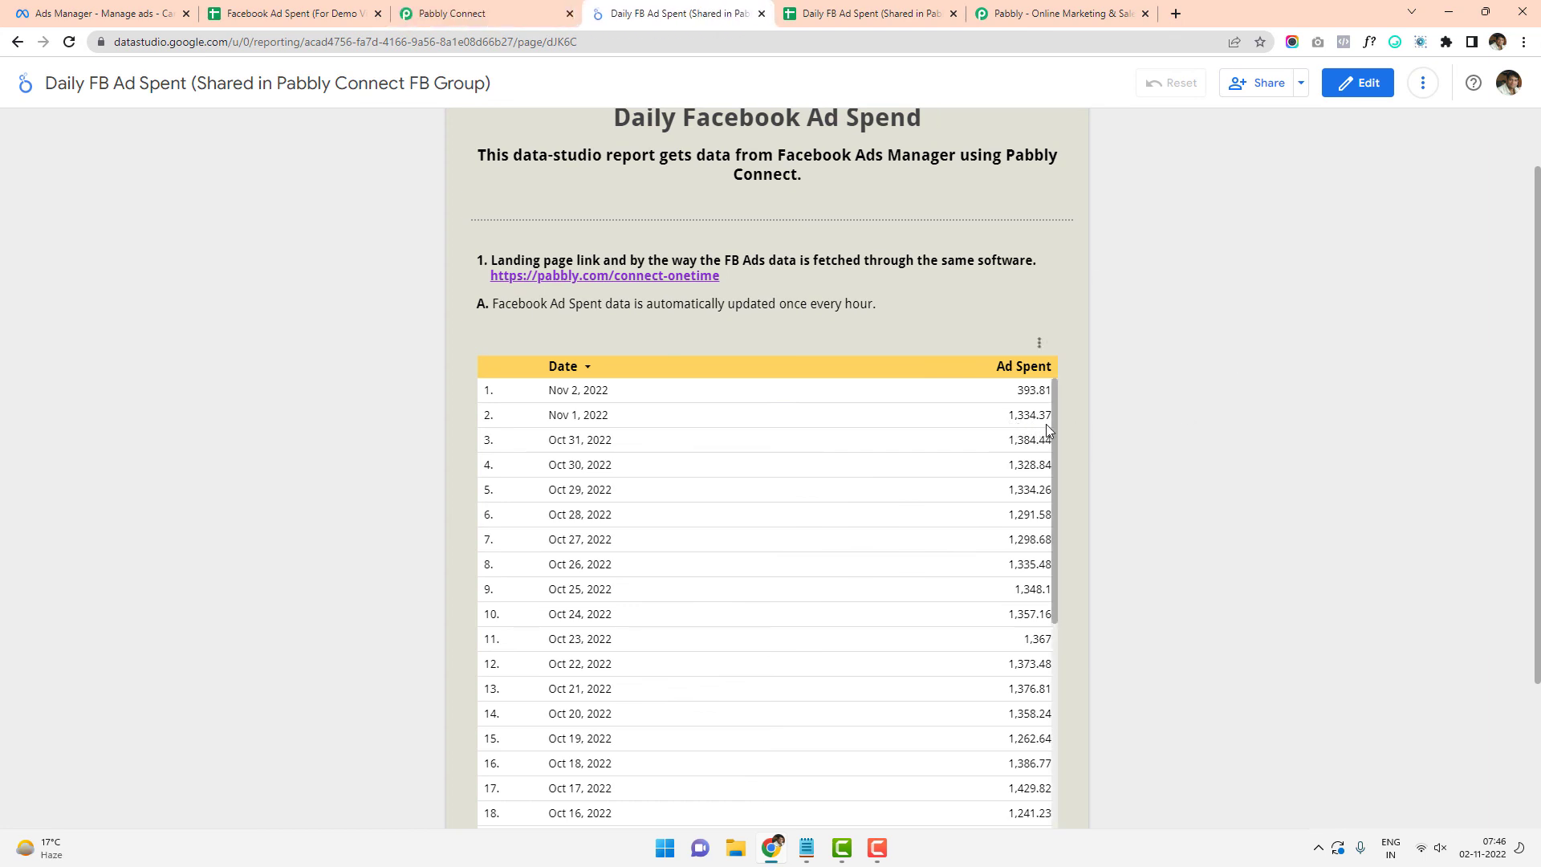
Compare the report with the shared sheet and the demo sheet's A2 2022-11-02 and B2 424.65
left_click(807, 11)
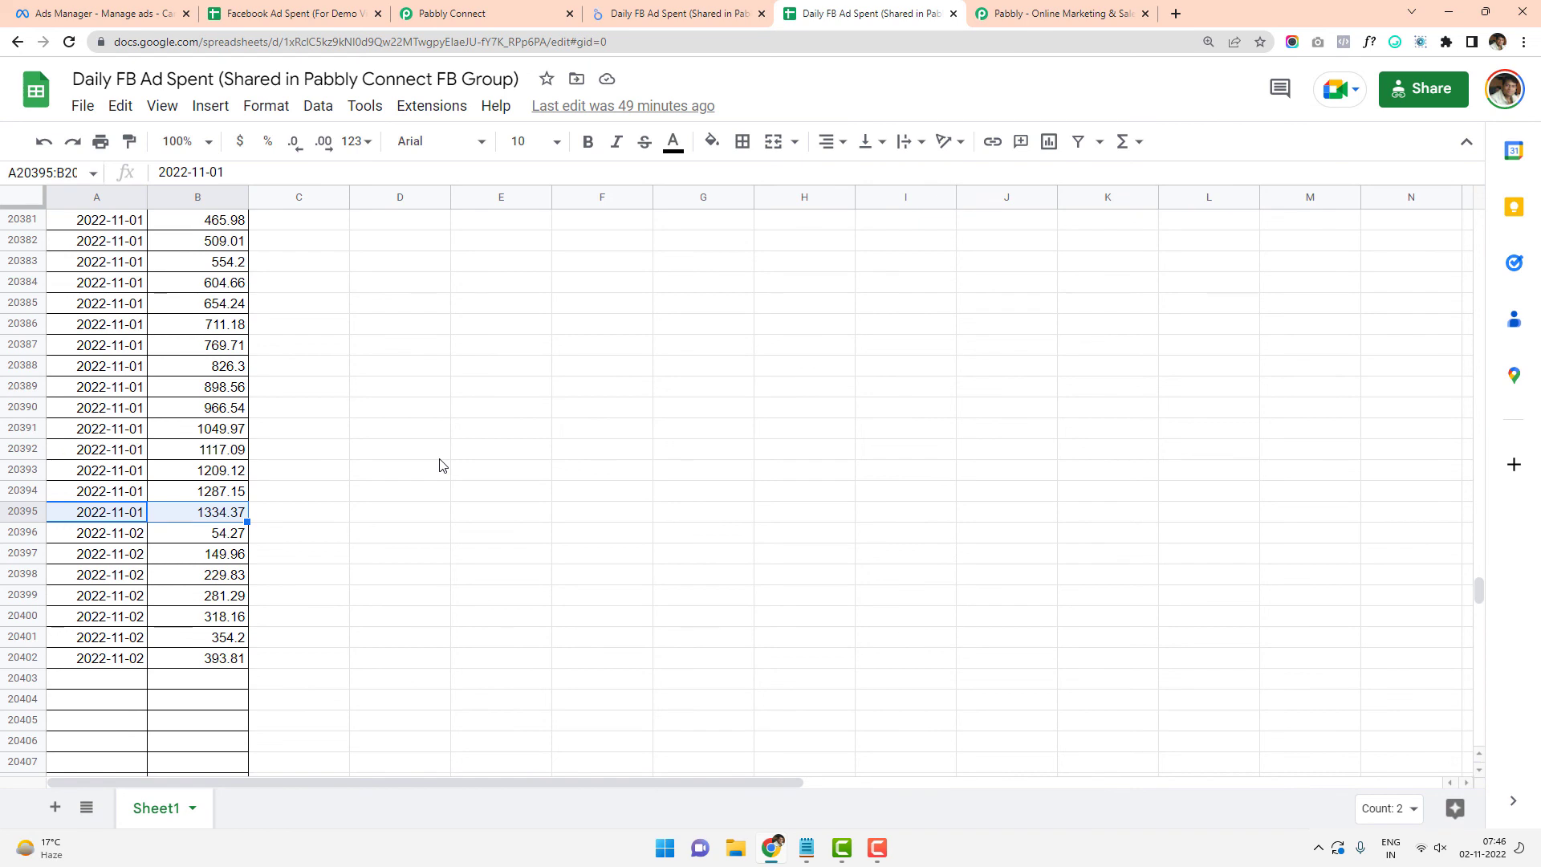
left_click(712, 11)
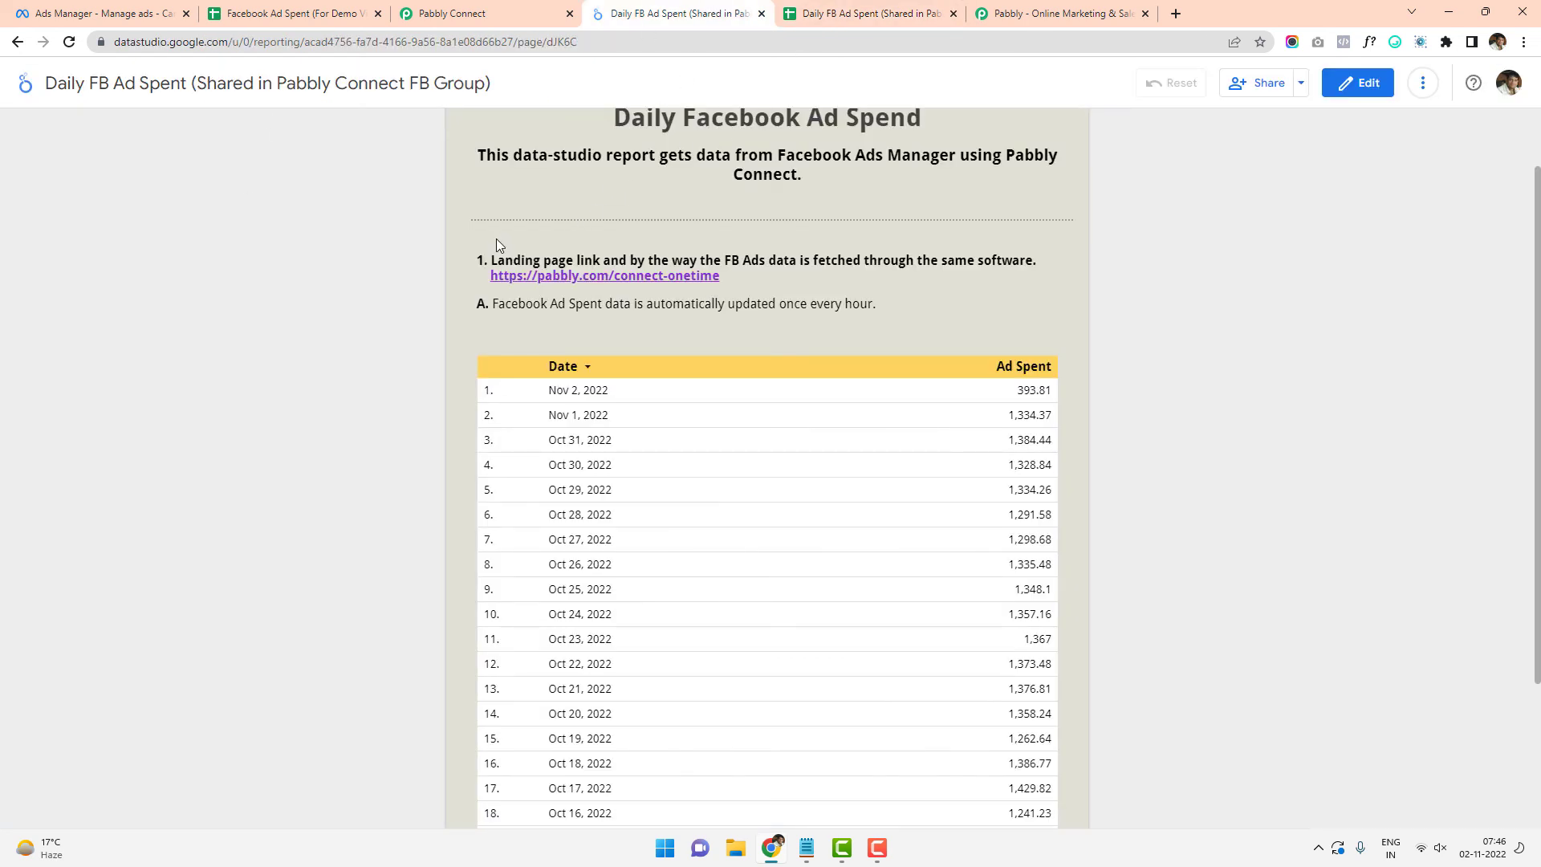
scroll(491, 236, "up", 1)
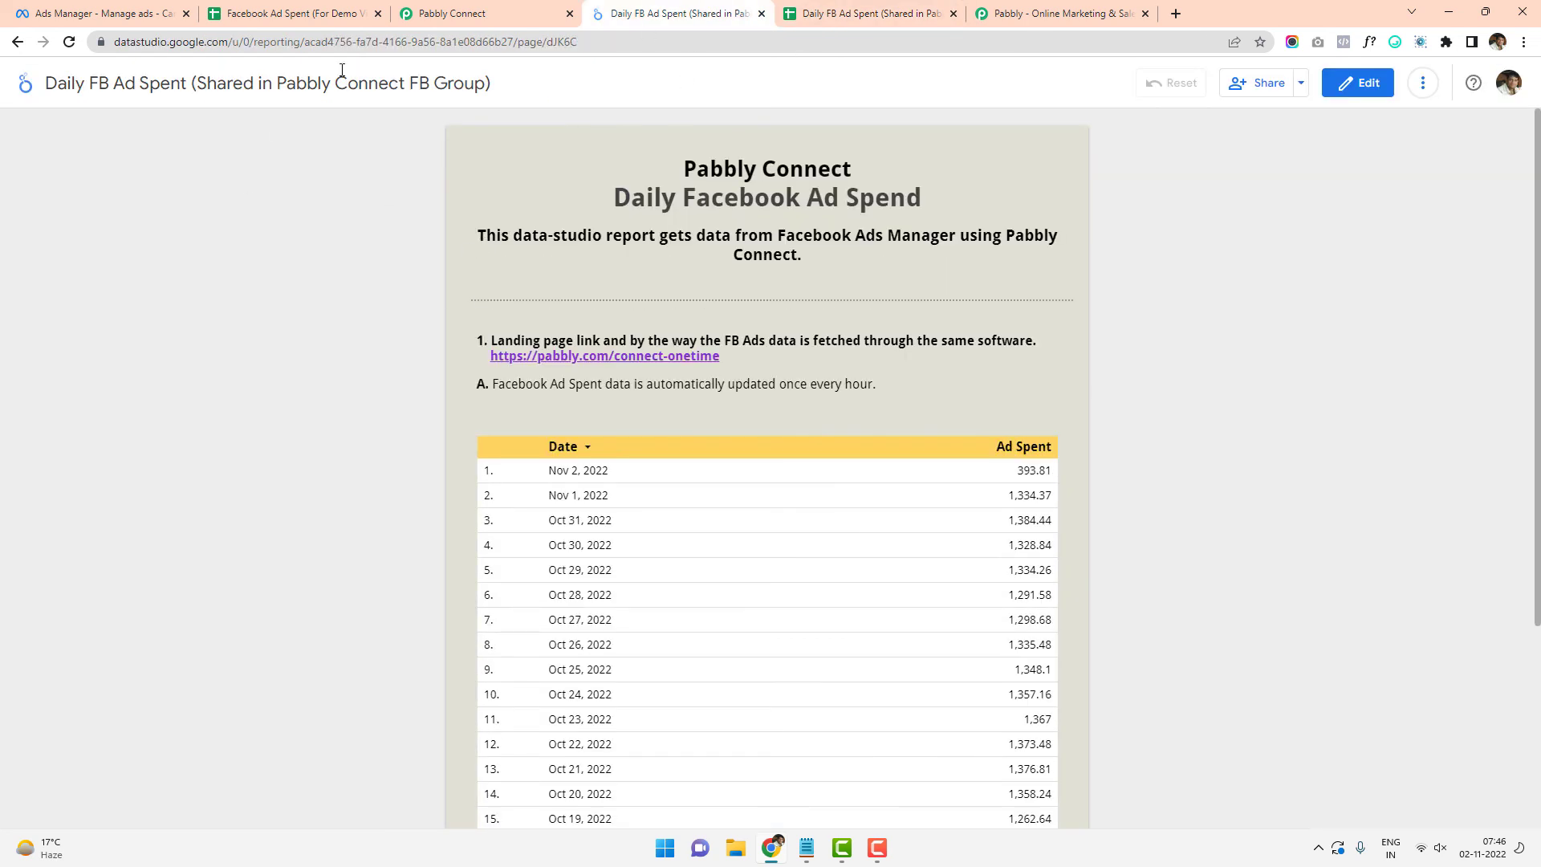
left_click(303, 11)
left_click(110, 243)
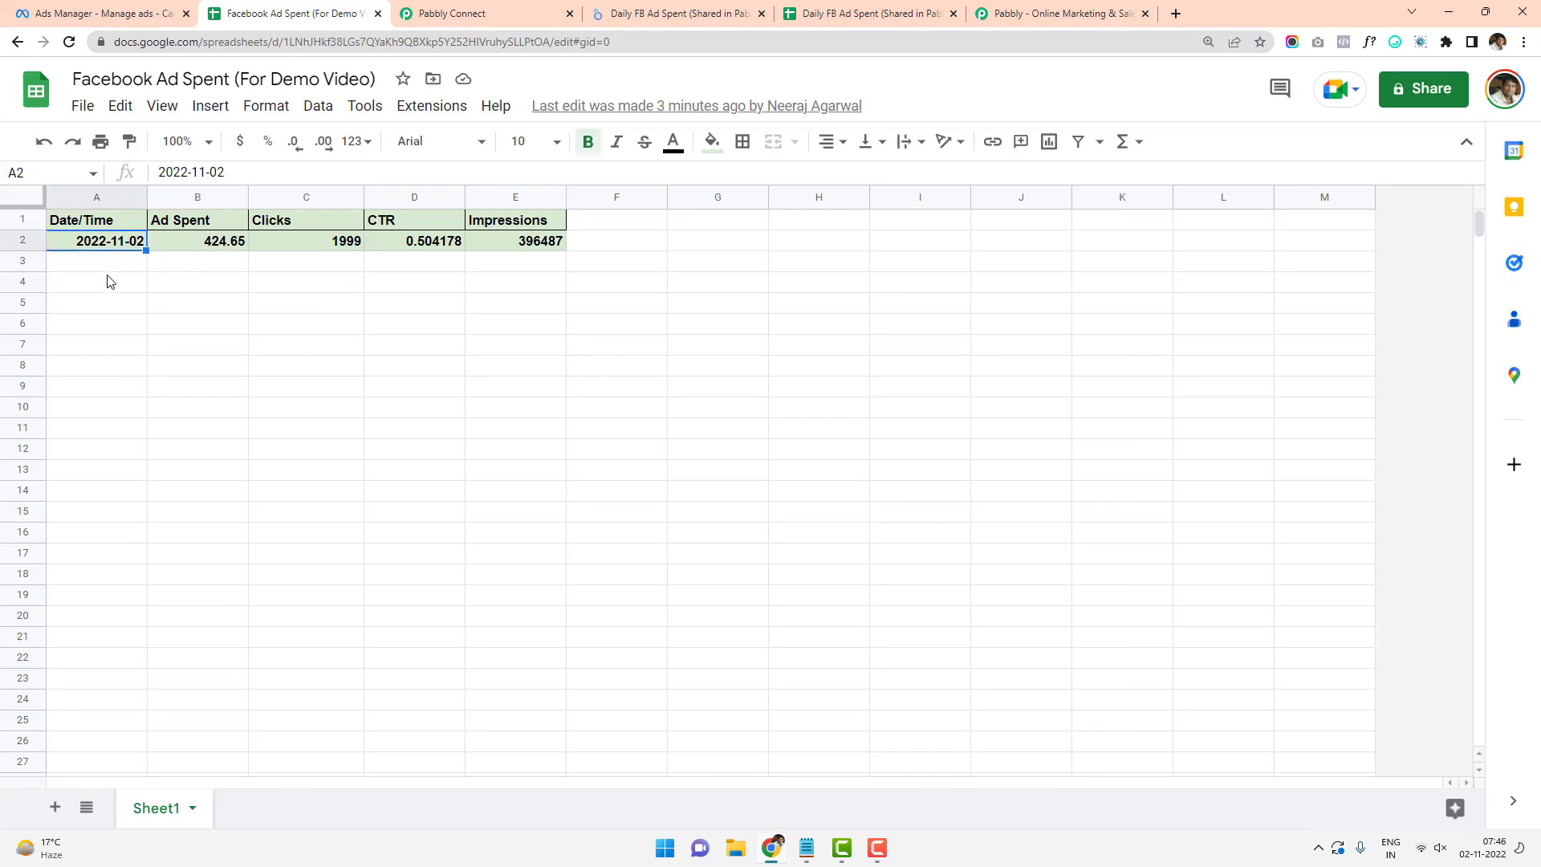
left_click(110, 279)
left_click(185, 245)
left_click(193, 304)
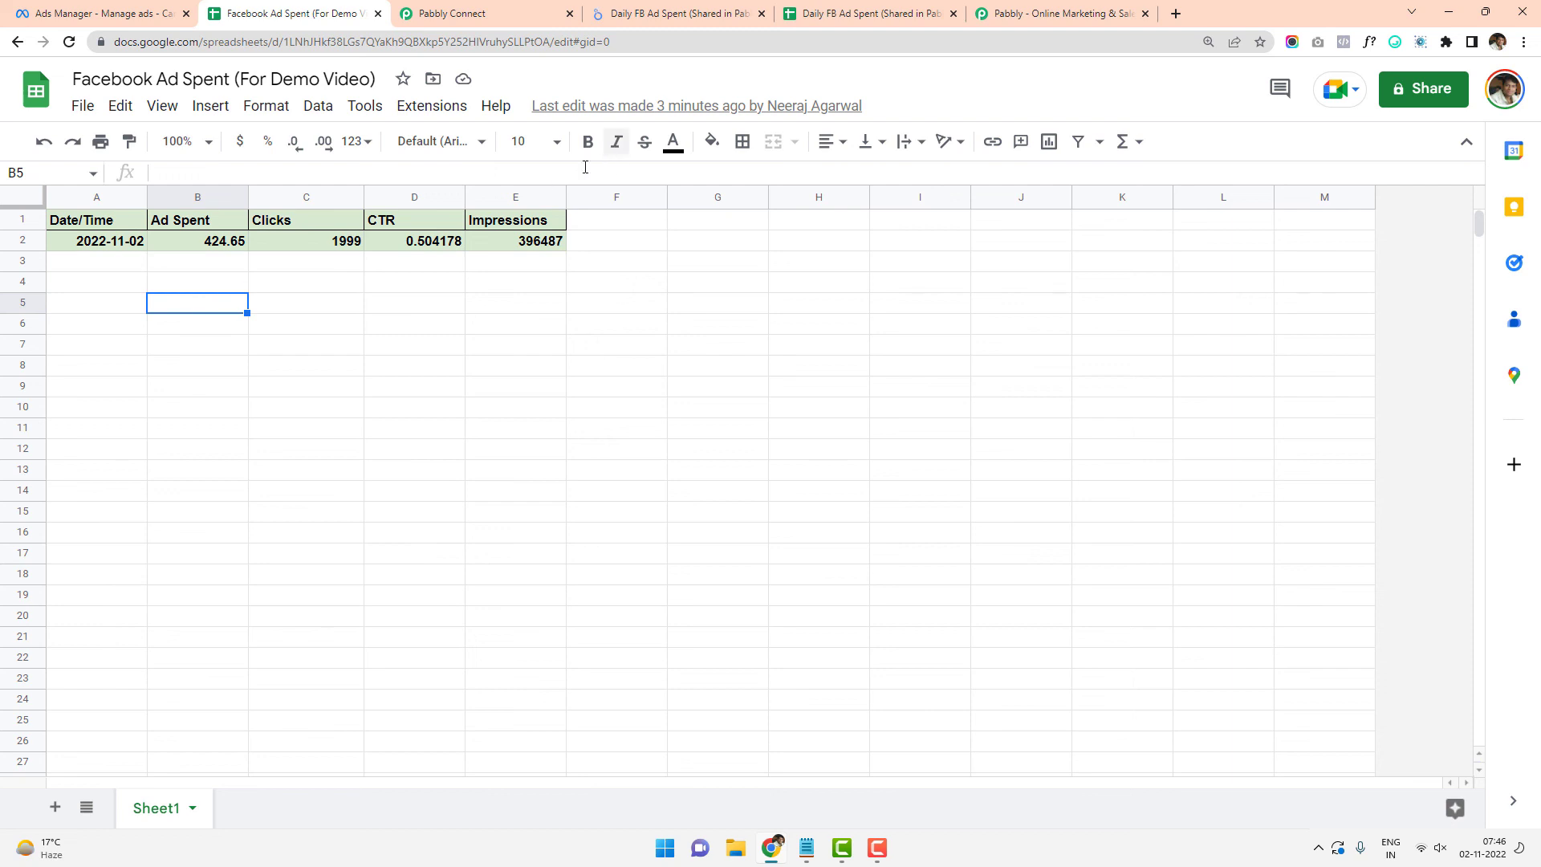
left_click(705, 8)
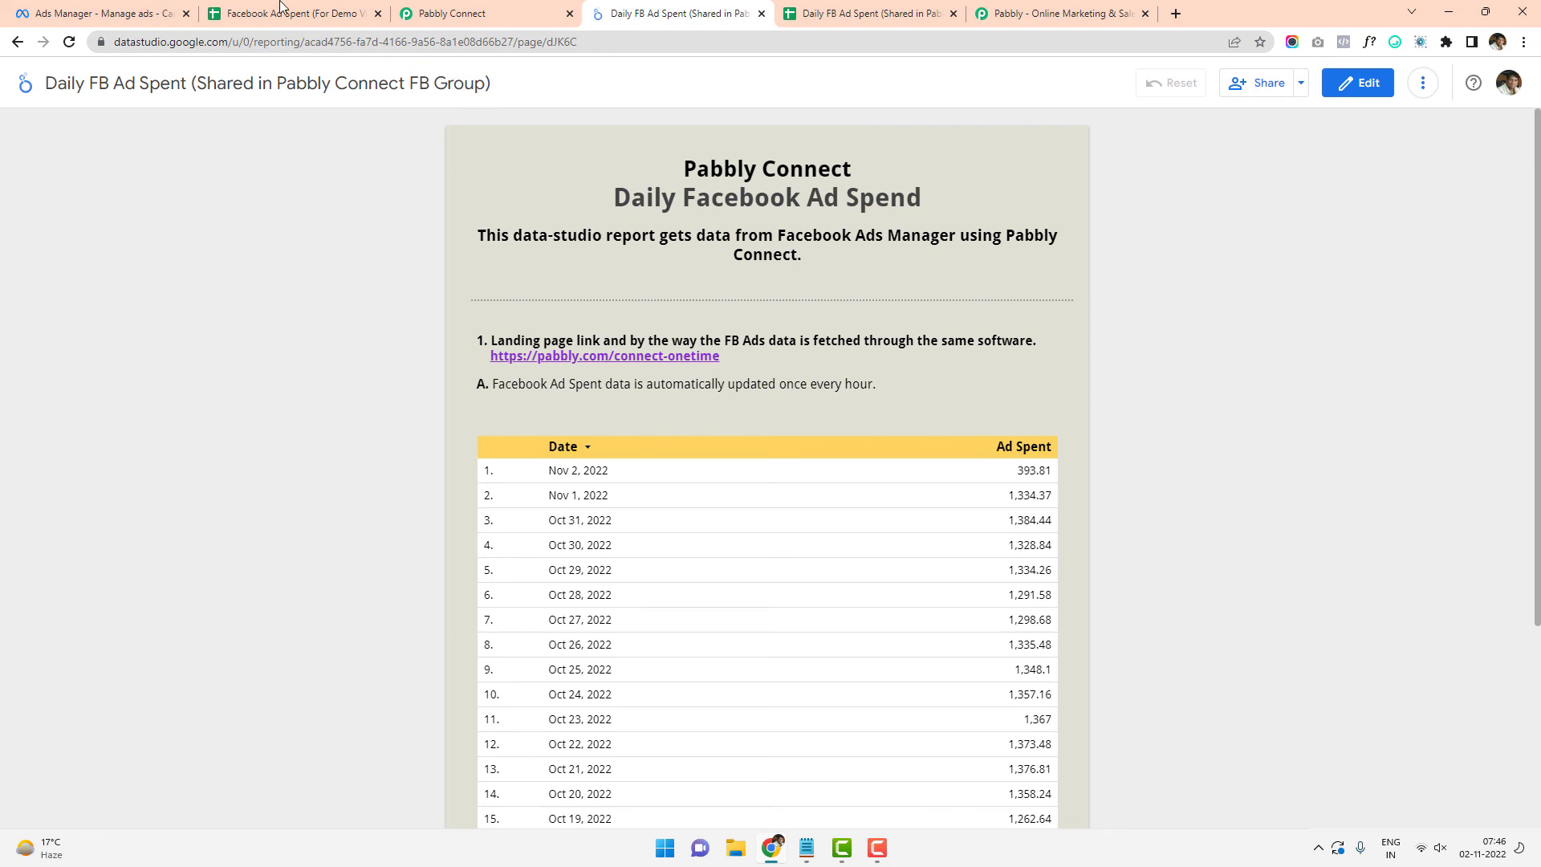
left_click(491, 10)
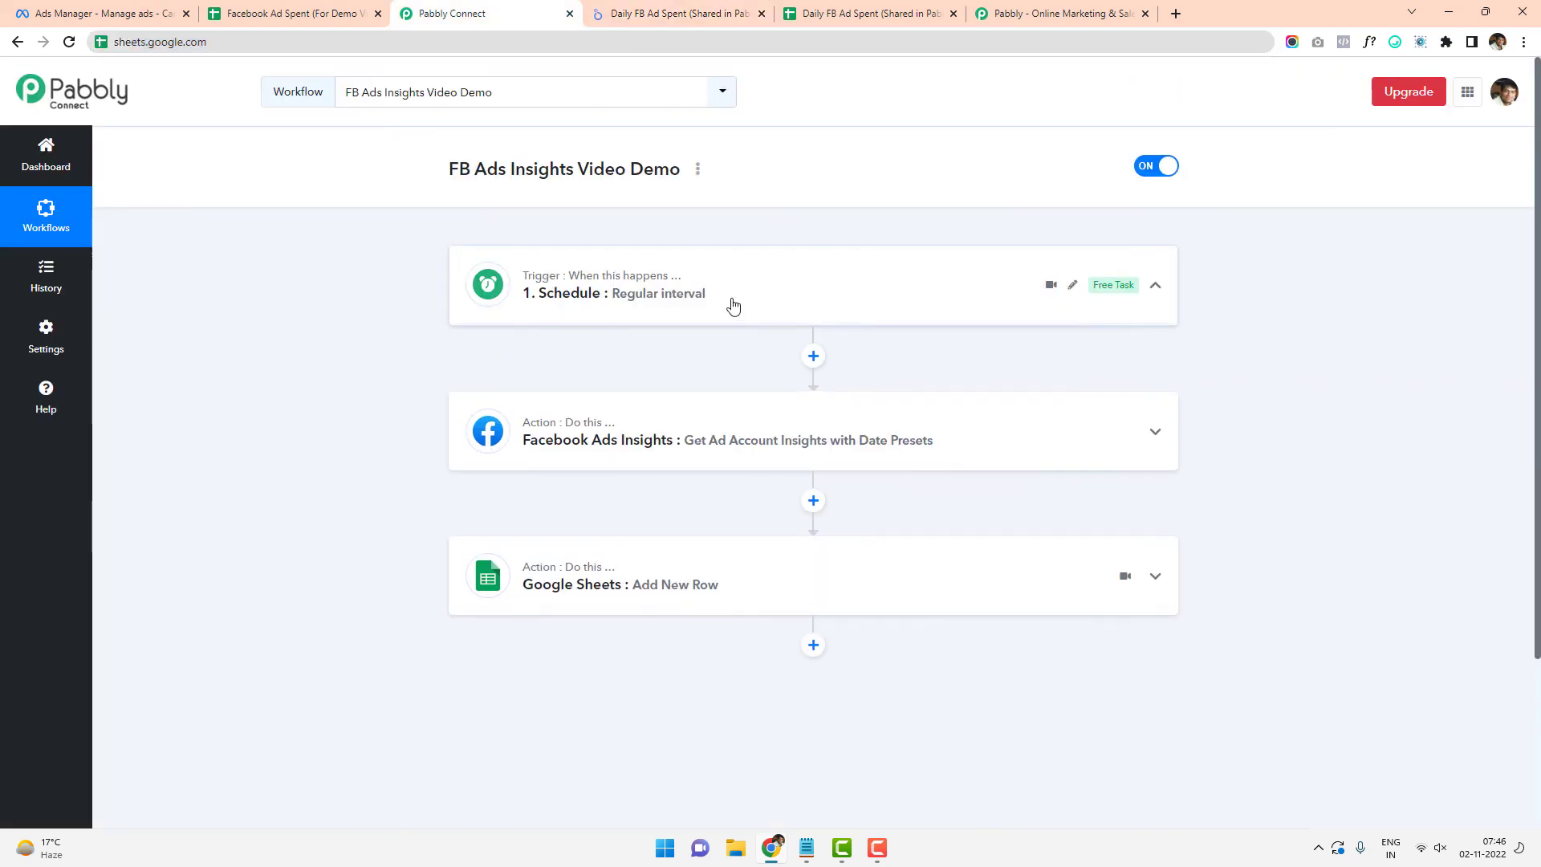
Expand the Schedule trigger to view its every-15-minutes interval, then go back to the report
left_click(733, 302)
scroll(499, 440, "down", 2)
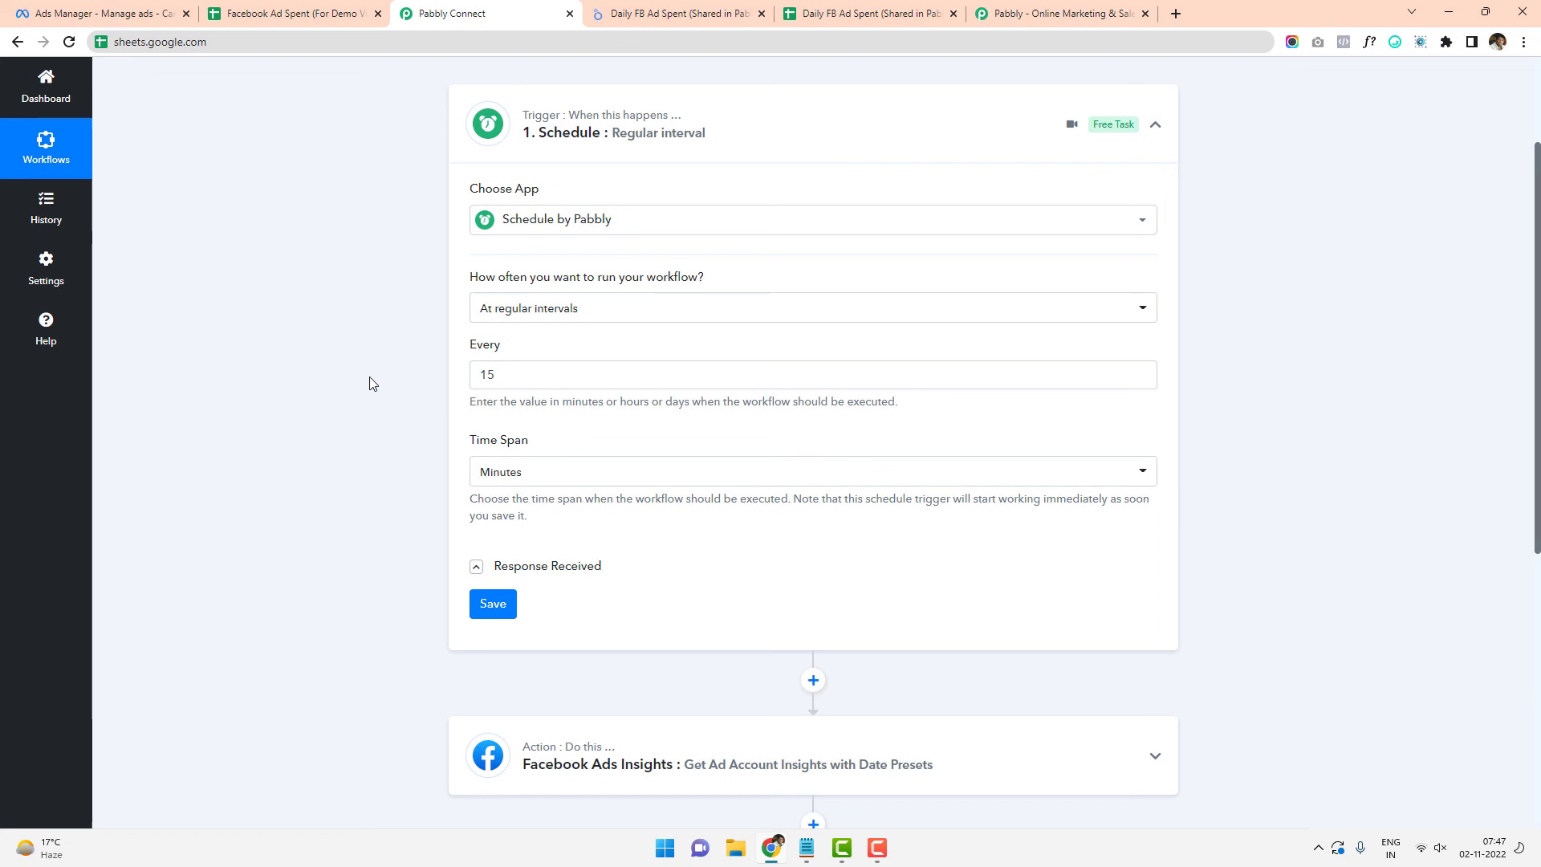
left_click(667, 8)
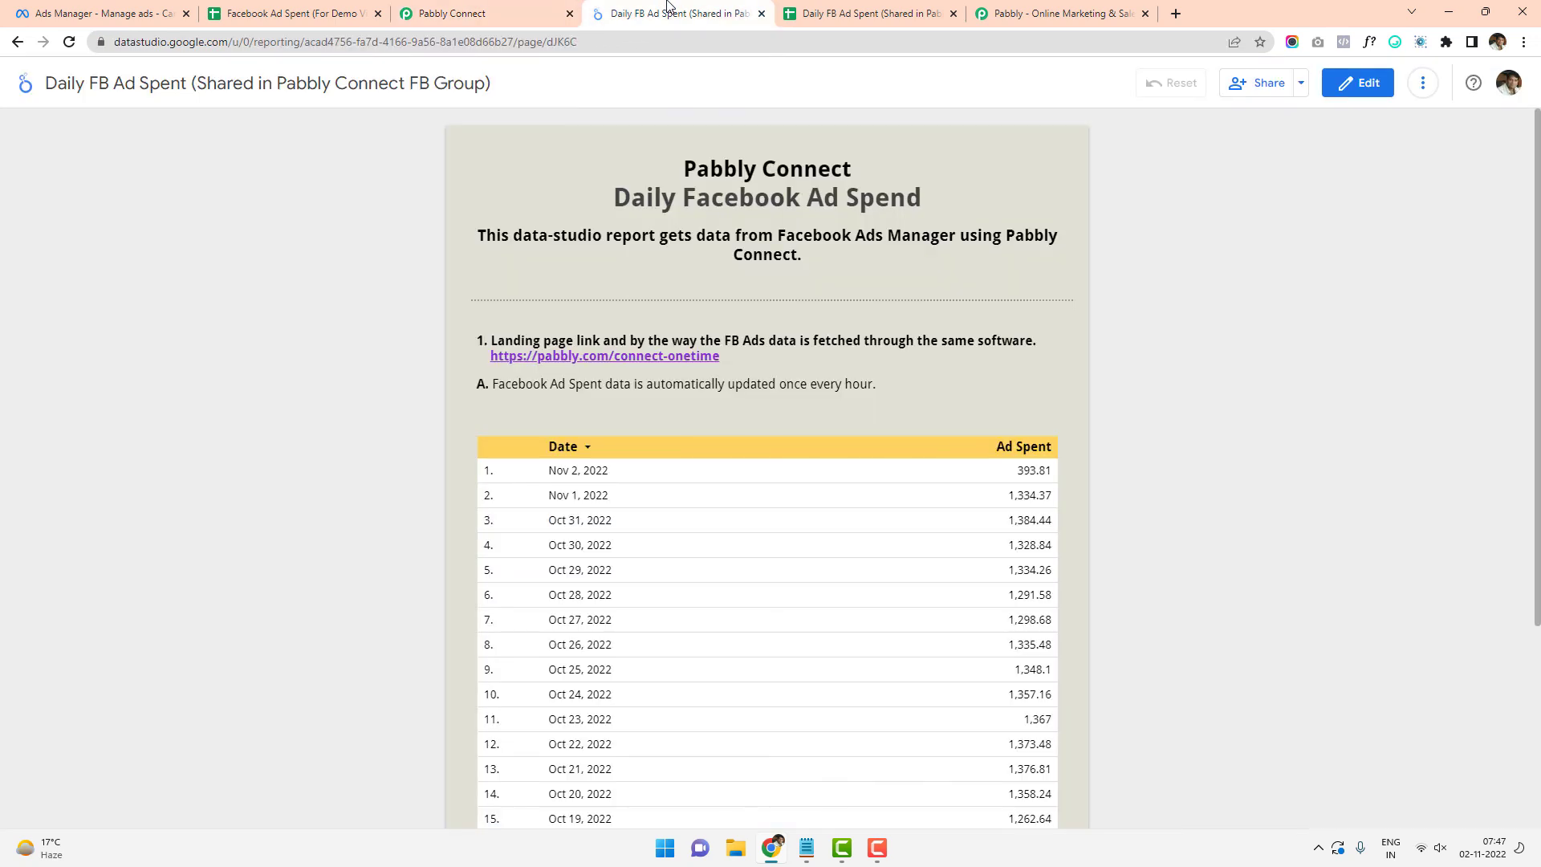